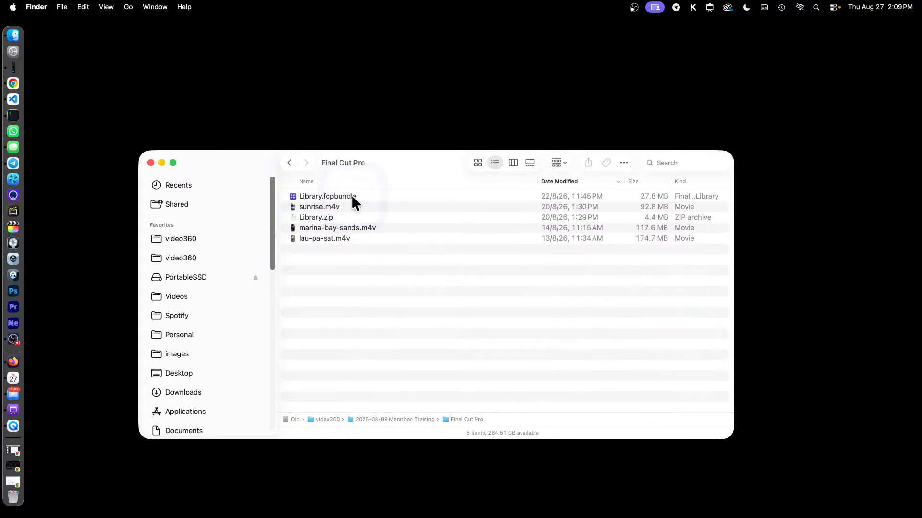
- Preview marathon-training-20260809-134026.mp4 from the 2026-08-09 Marathon Training folder, checking a moment about 24 seconds in, and close it
{"action": "left_click", "coordinate": [289, 164]}
{"action": "scroll", "coordinate": [407, 319], "scroll_direction": "down", "scroll_amount": 10}
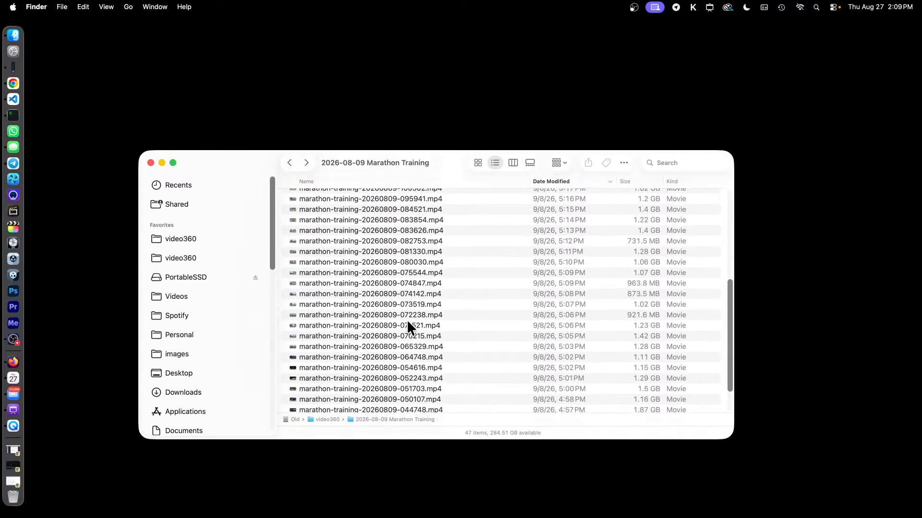
{"action": "scroll", "coordinate": [407, 323], "scroll_direction": "up", "scroll_amount": 10}
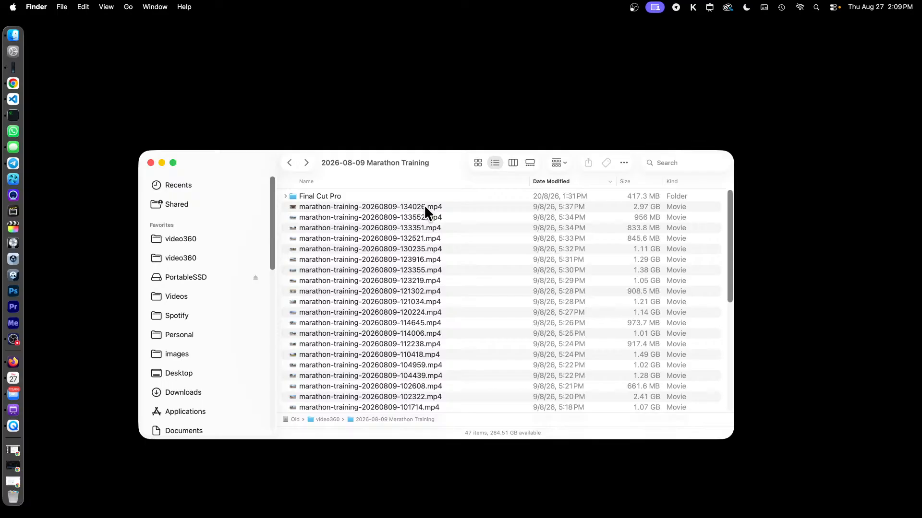
{"action": "double_click", "coordinate": [425, 207]}
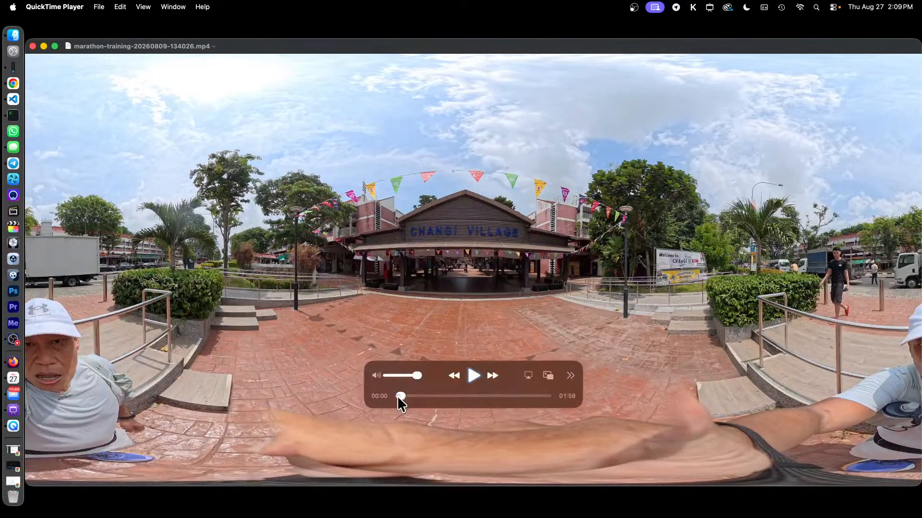
{"action": "left_click_drag", "start_coordinate": [397, 396], "coordinate": [425, 399]}
{"action": "key", "text": "super"}
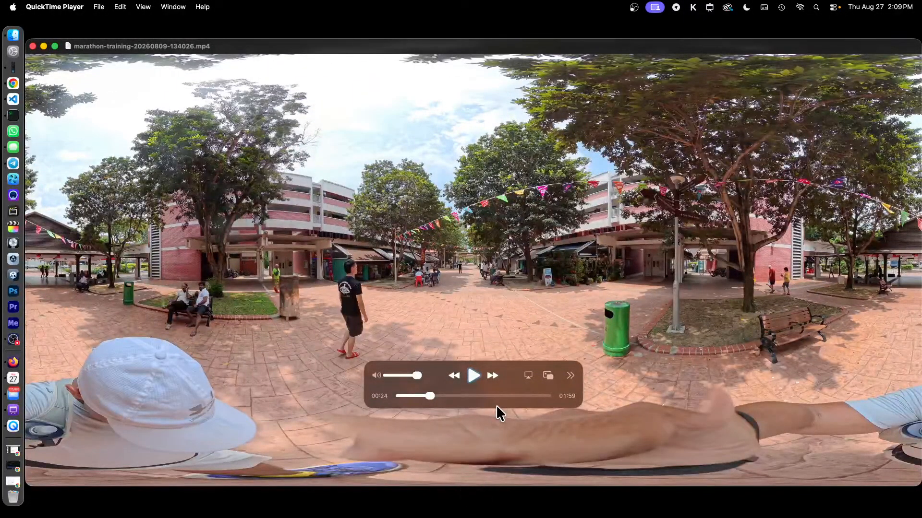
{"action": "key", "text": "super+w"}
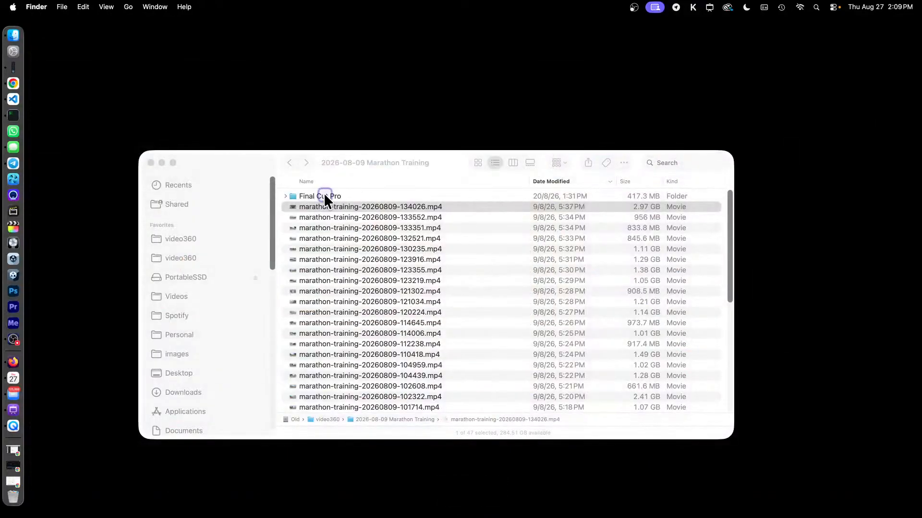
- Open Library.fcpbundle from the Final Cut Pro folder in Final Cut Pro and show the Reels event's contents
{"action": "double_click", "coordinate": [323, 195]}
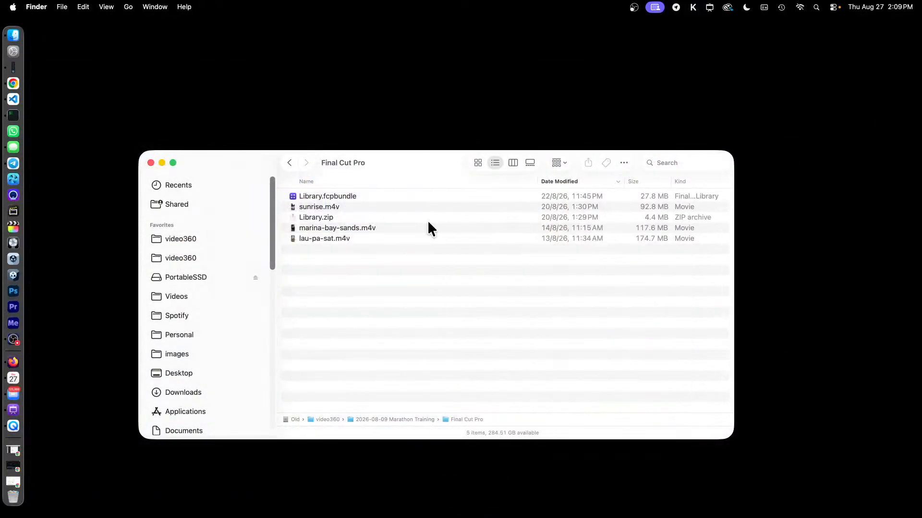
{"action": "double_click", "coordinate": [349, 196]}
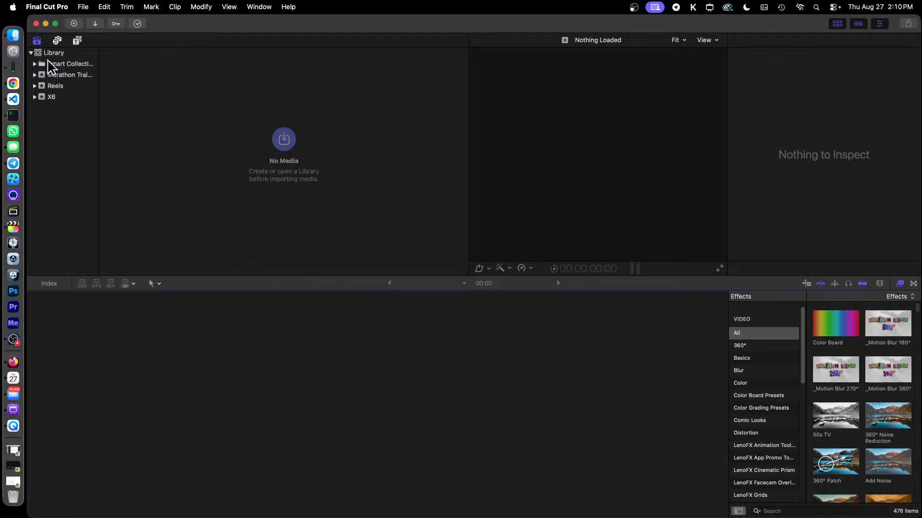
{"action": "left_click", "coordinate": [34, 86]}
{"action": "left_click", "coordinate": [76, 87]}
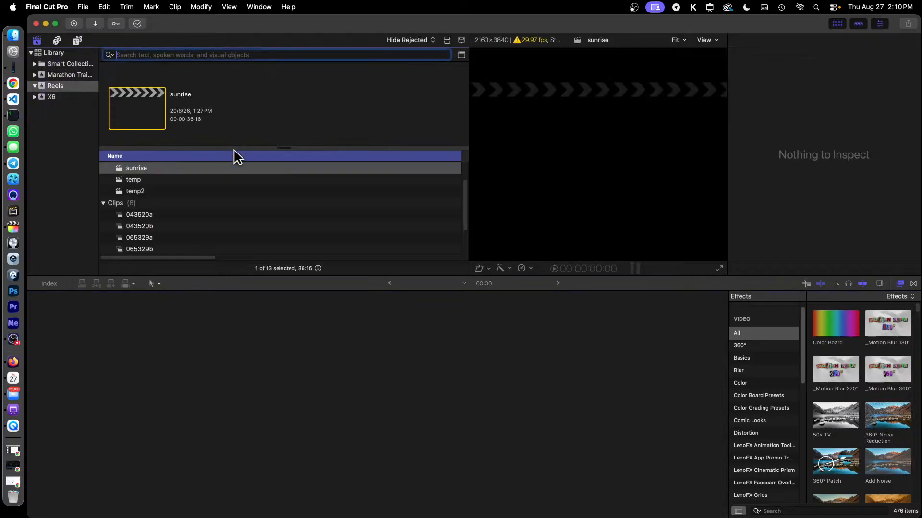
- Look over the projects in the Reels event and duplicate the sunrise project
{"action": "scroll", "coordinate": [175, 212], "scroll_direction": "down", "scroll_amount": 5}
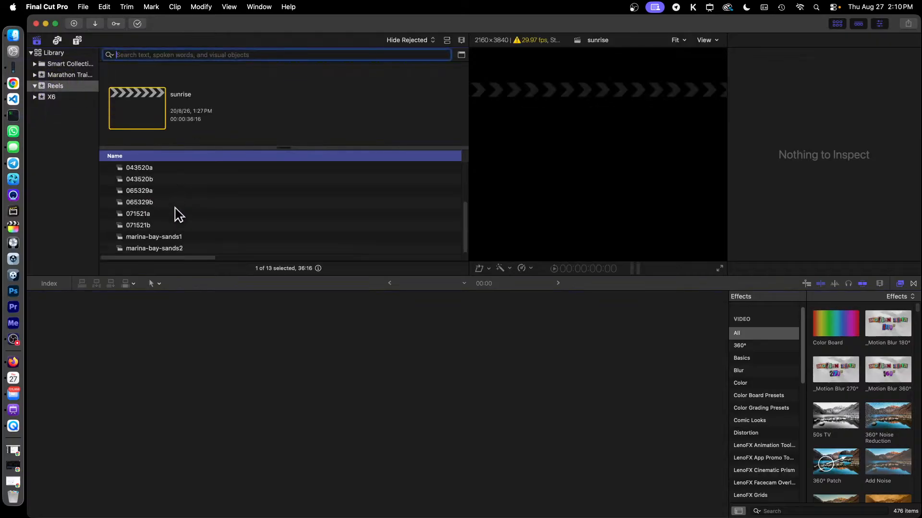
{"action": "scroll", "coordinate": [178, 214], "scroll_direction": "up", "scroll_amount": 4}
{"action": "scroll", "coordinate": [178, 214], "scroll_direction": "up", "scroll_amount": 2}
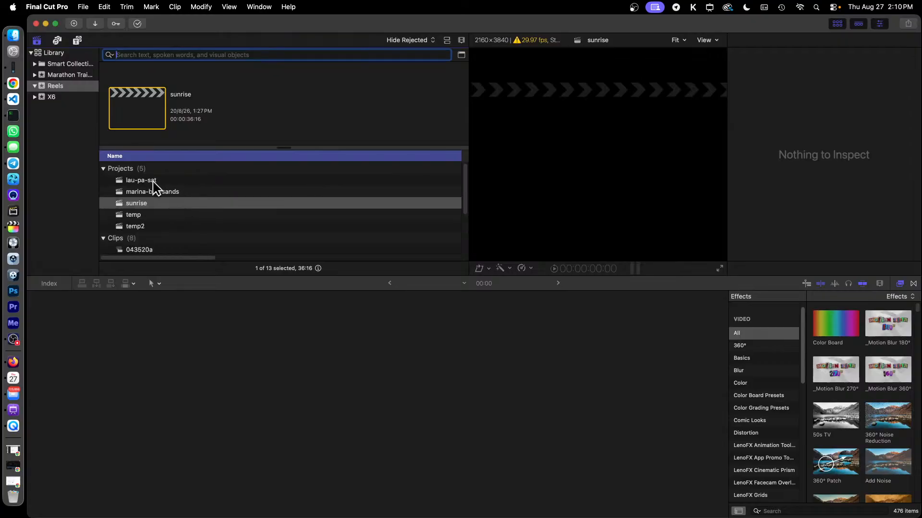
{"action": "left_click", "coordinate": [152, 181]}
{"action": "left_click", "coordinate": [164, 190]}
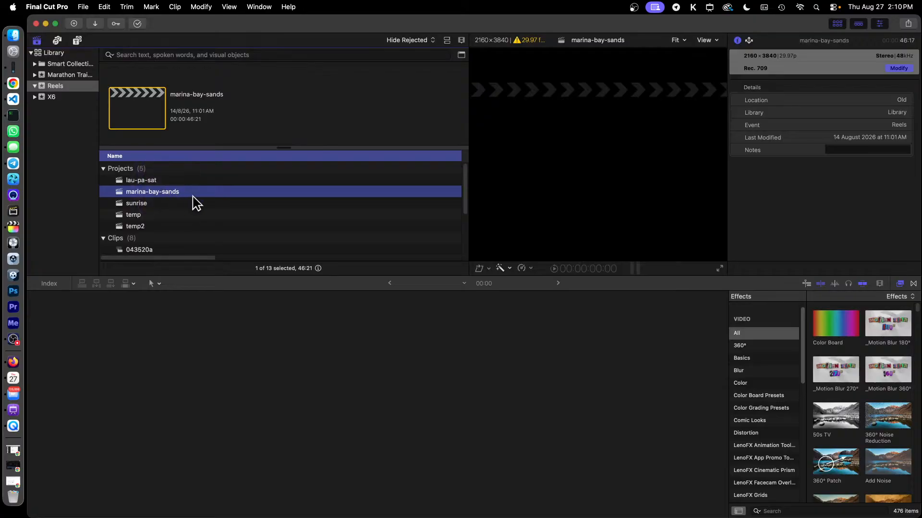
{"action": "left_click", "coordinate": [148, 206]}
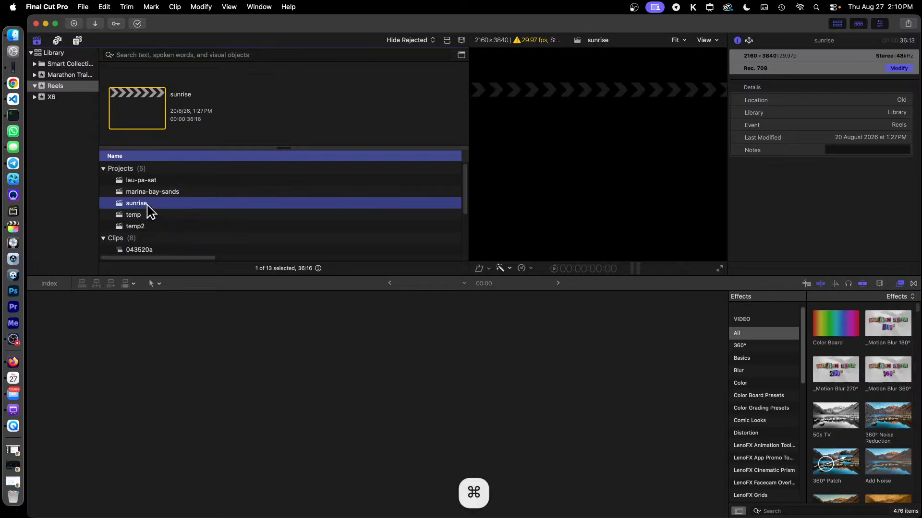
{"action": "key", "text": "cmd+c"}
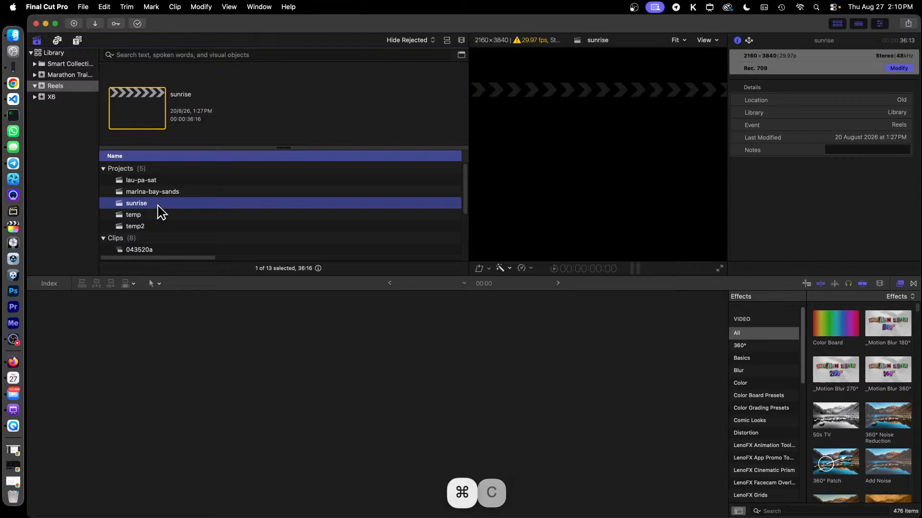
{"action": "key", "text": "cmd+v"}
{"action": "right_click", "coordinate": [160, 204]}
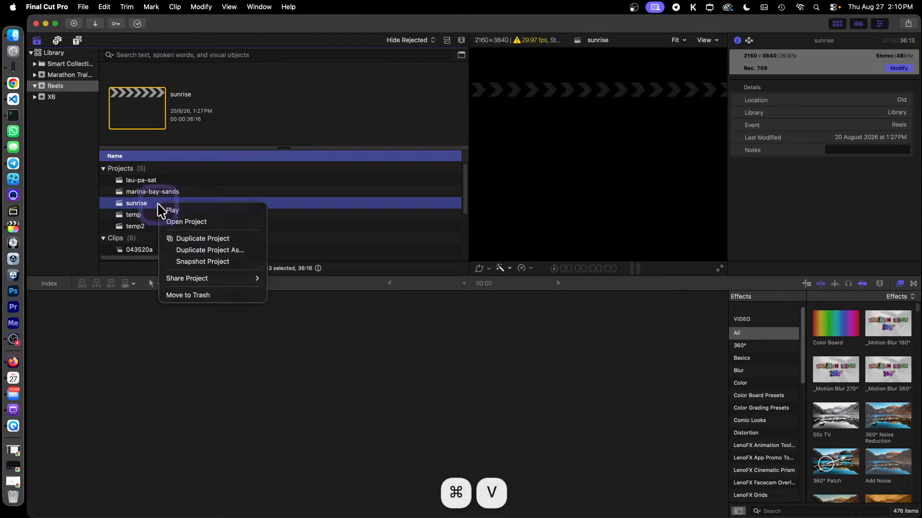
{"action": "left_click", "coordinate": [214, 238]}
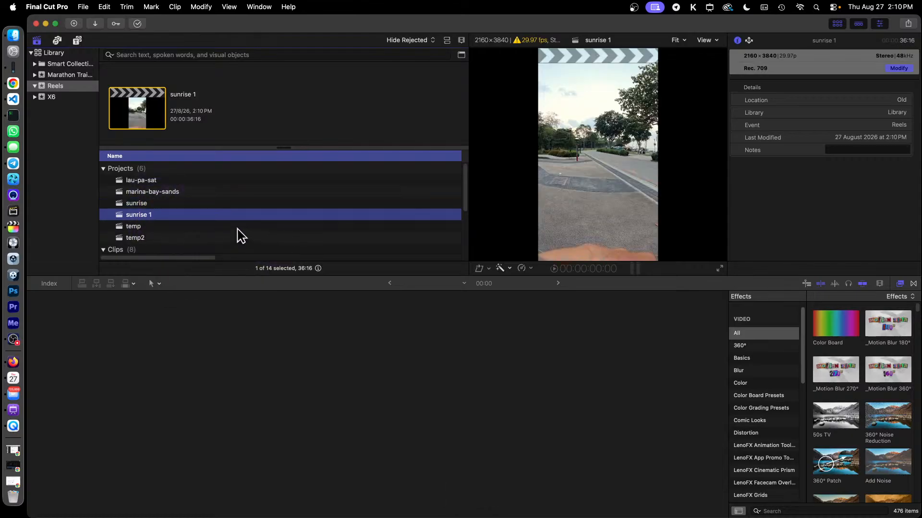
- Rename the duplicated sunrise project as airport
{"action": "left_click", "coordinate": [148, 215]}
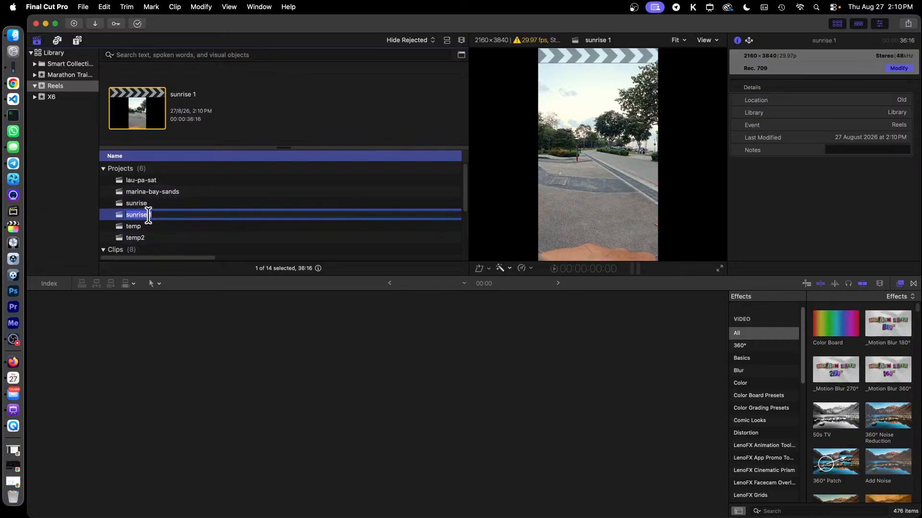
{"action": "type", "text": "airport"}
{"action": "key", "text": "Return"}
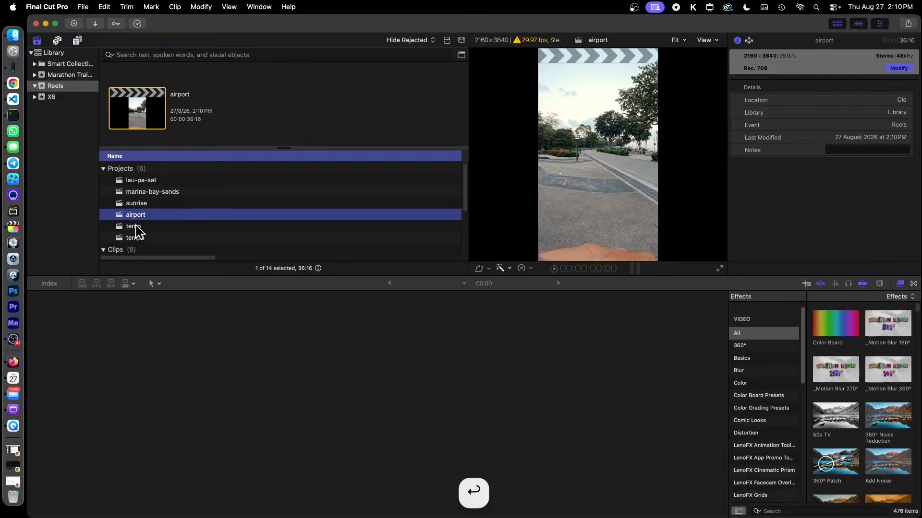
- Open the airport project and delete all clips and titles from its timeline
{"action": "double_click", "coordinate": [139, 215]}
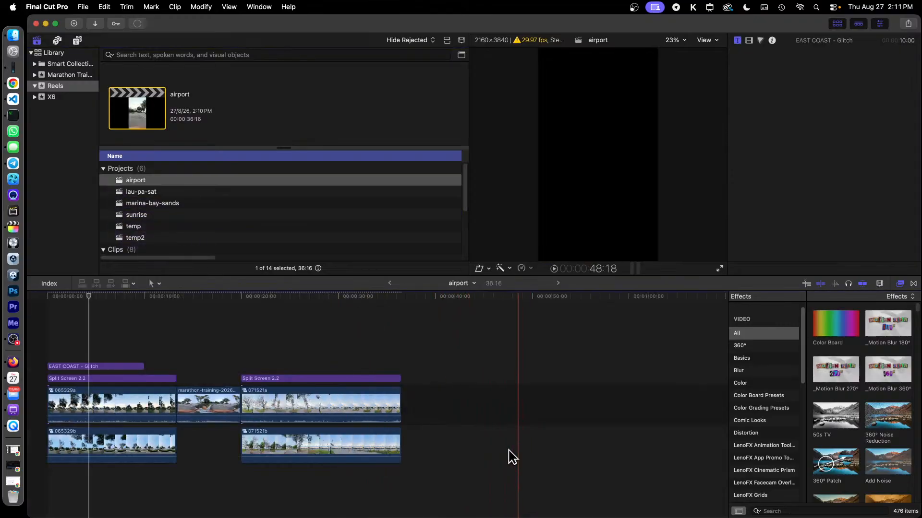
{"action": "left_click", "coordinate": [477, 469]}
{"action": "left_click", "coordinate": [452, 478]}
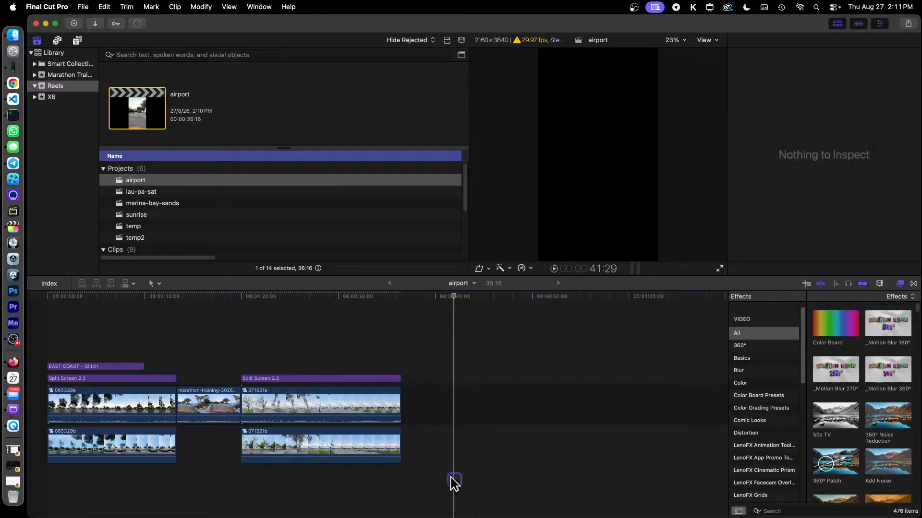
{"action": "key", "text": "super+a"}
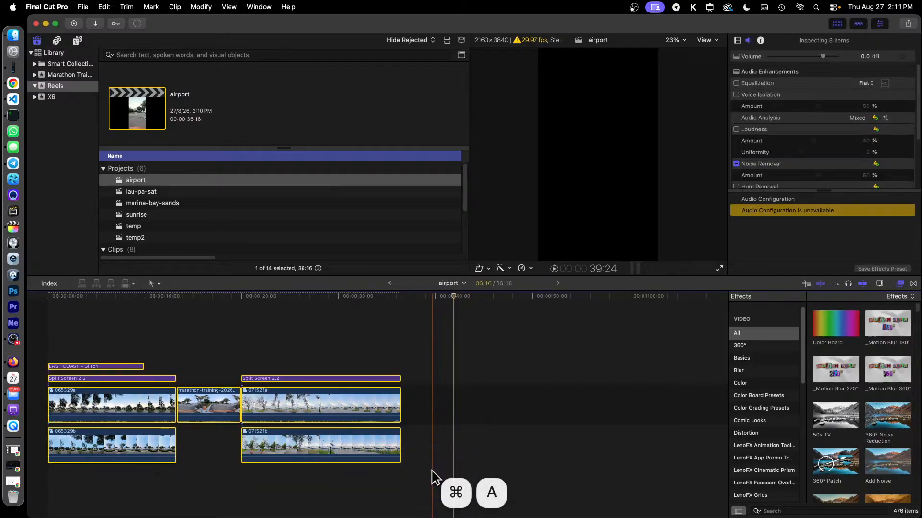
{"action": "key", "text": "BackSpace"}
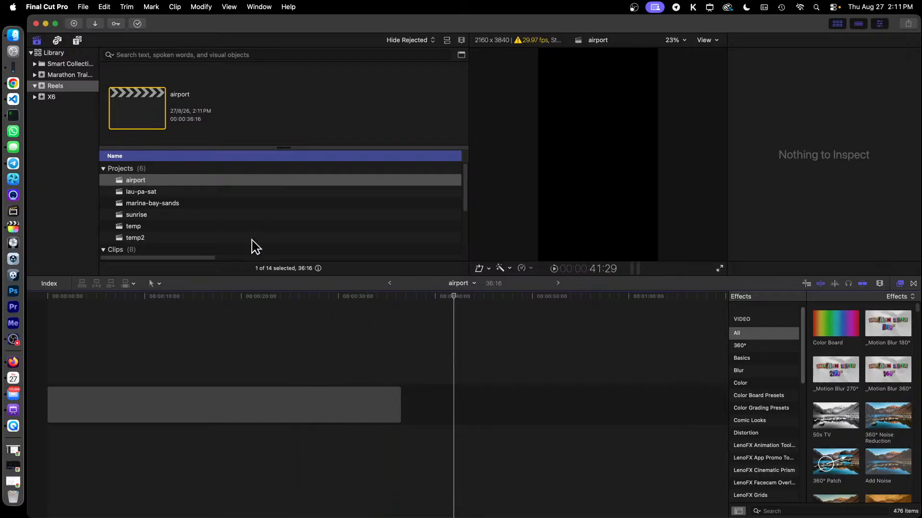
{"action": "left_click", "coordinate": [53, 85]}
{"action": "left_click", "coordinate": [70, 75]}
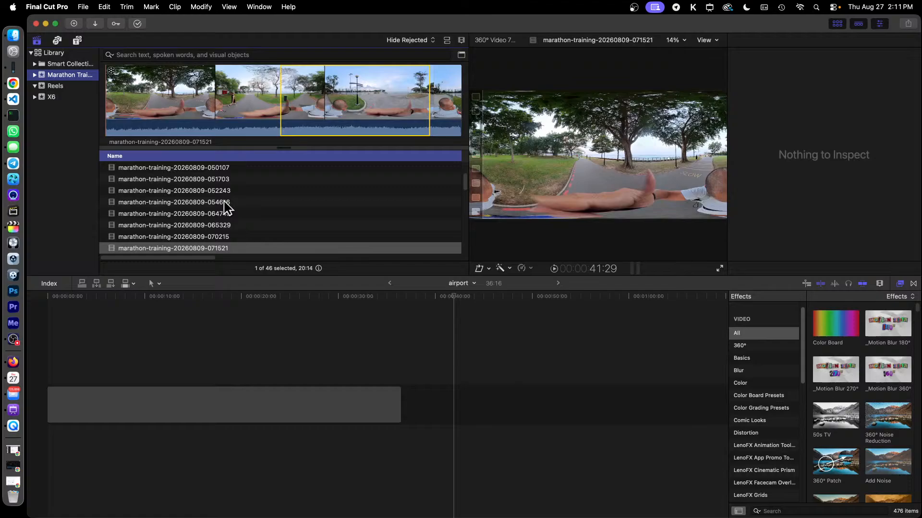
{"action": "scroll", "coordinate": [226, 208], "scroll_direction": "down", "scroll_amount": 3}
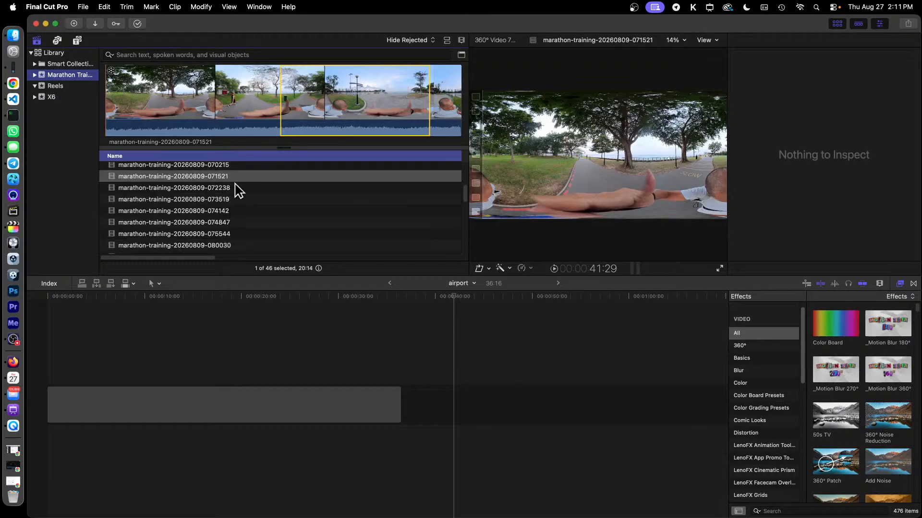
{"action": "left_click", "coordinate": [230, 190]}
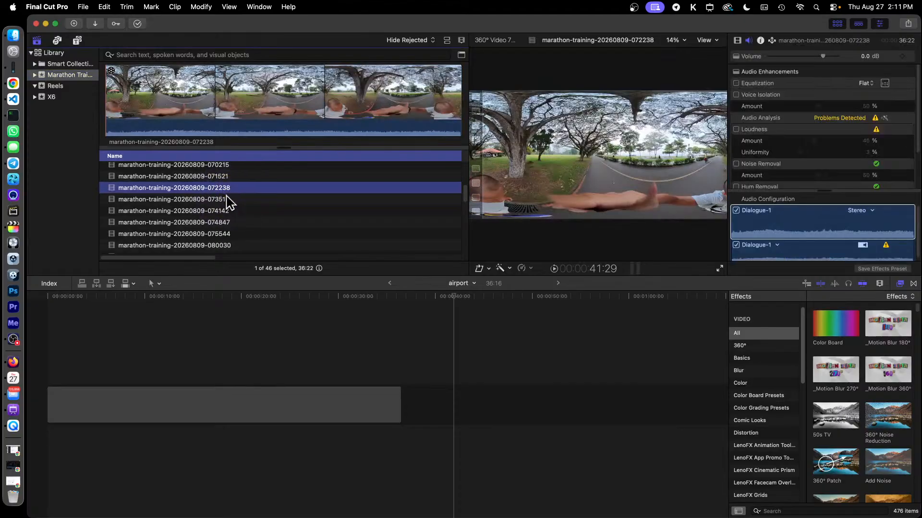
{"action": "left_click", "coordinate": [228, 201]}
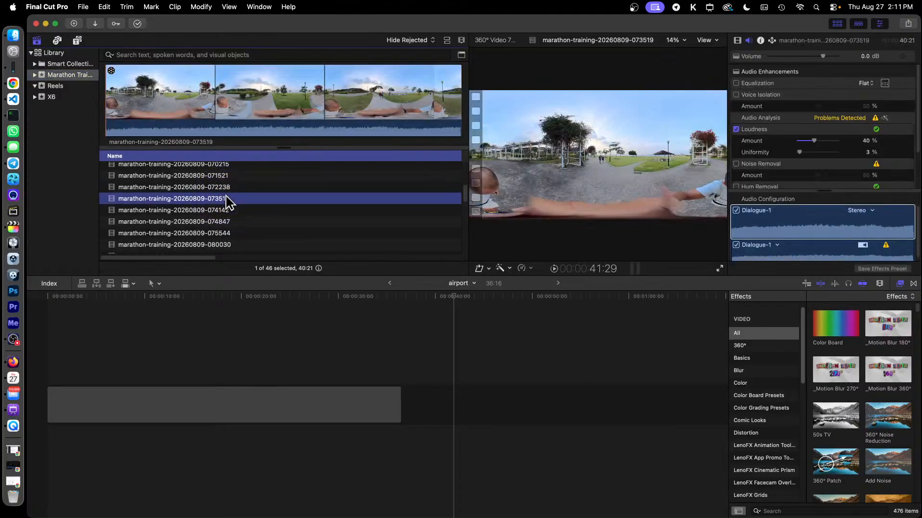
{"action": "scroll", "coordinate": [229, 206], "scroll_direction": "down", "scroll_amount": 1}
{"action": "left_click", "coordinate": [228, 205]}
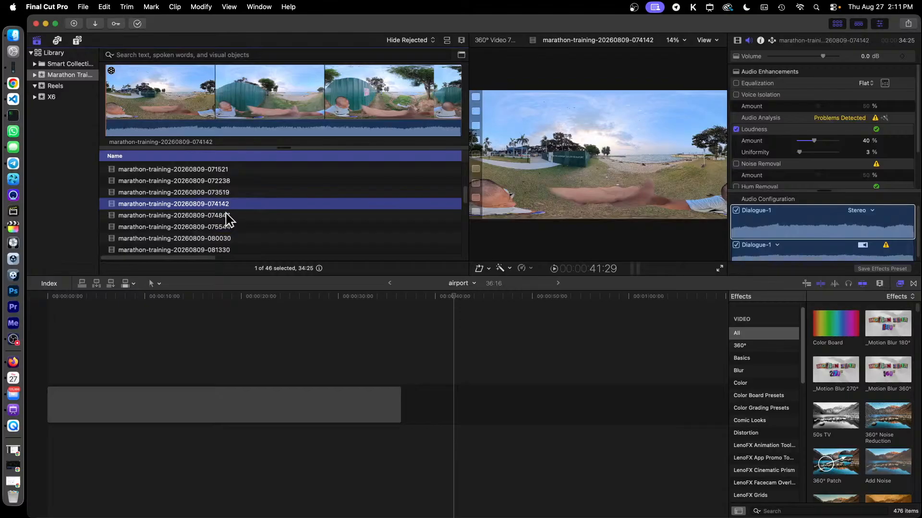
{"action": "left_click", "coordinate": [228, 219]}
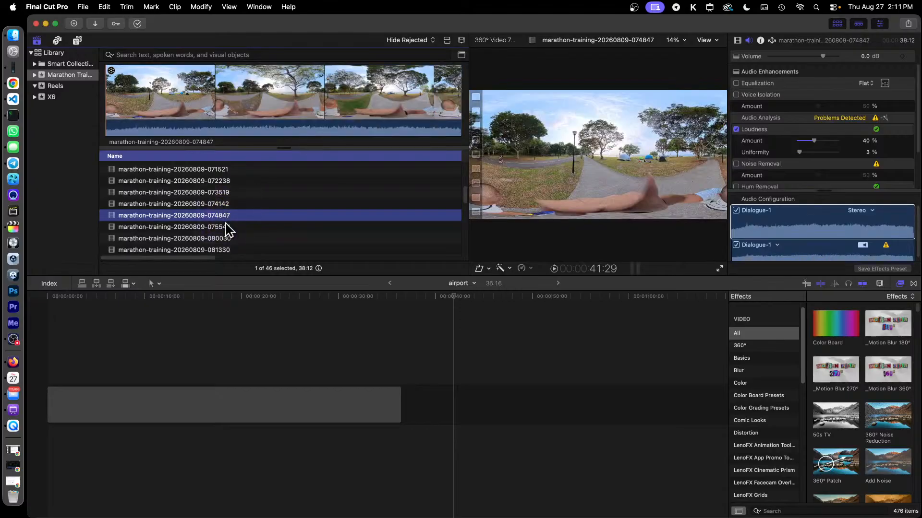
{"action": "left_click", "coordinate": [227, 229]}
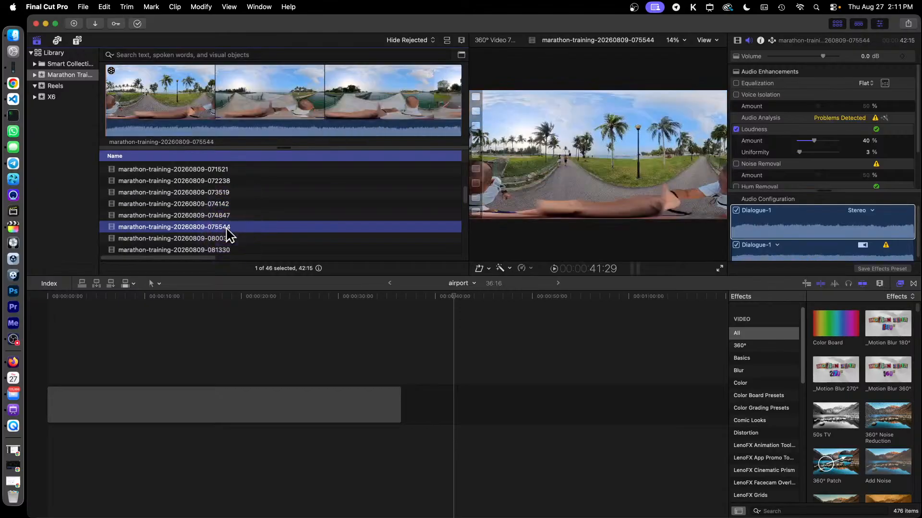
{"action": "left_click", "coordinate": [226, 239]}
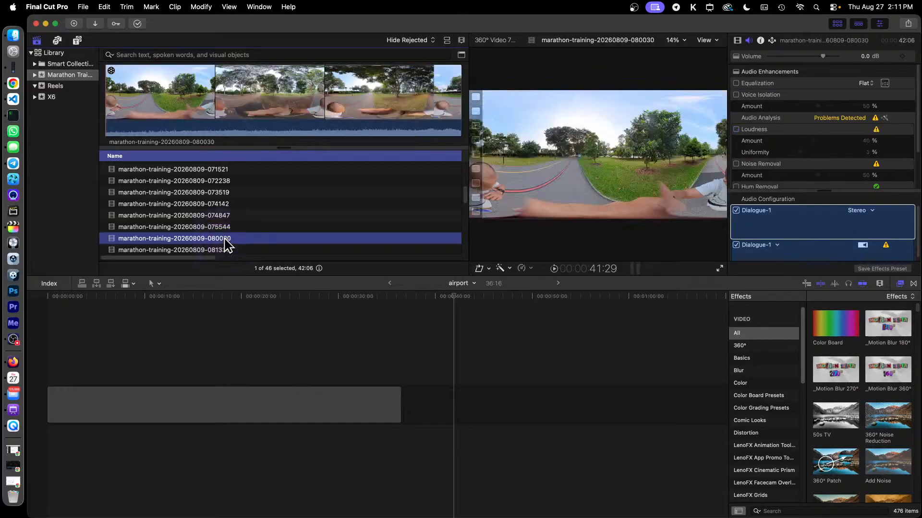
{"action": "left_click", "coordinate": [227, 230]}
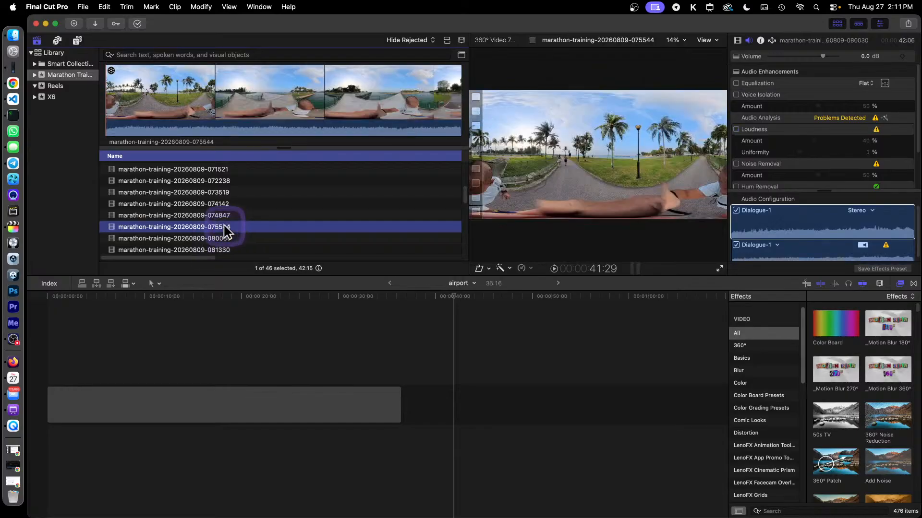
{"action": "left_click", "coordinate": [214, 93]}
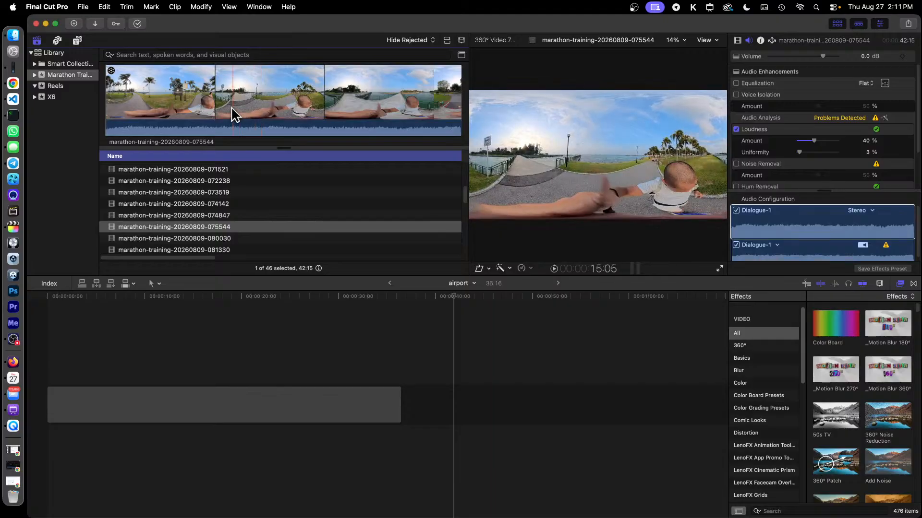
{"action": "left_click_drag", "start_coordinate": [233, 110], "coordinate": [137, 409]}
{"action": "left_click_drag", "start_coordinate": [196, 429], "coordinate": [207, 427]}
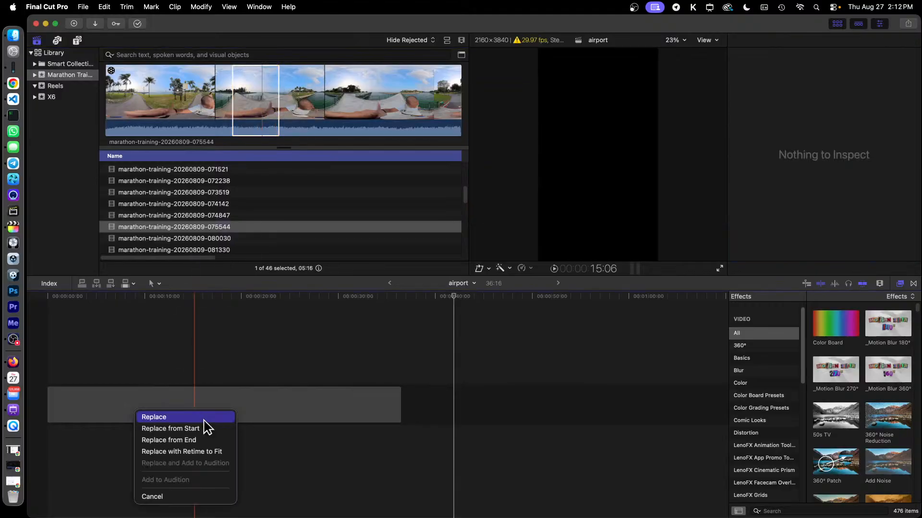
{"action": "left_click", "coordinate": [204, 418]}
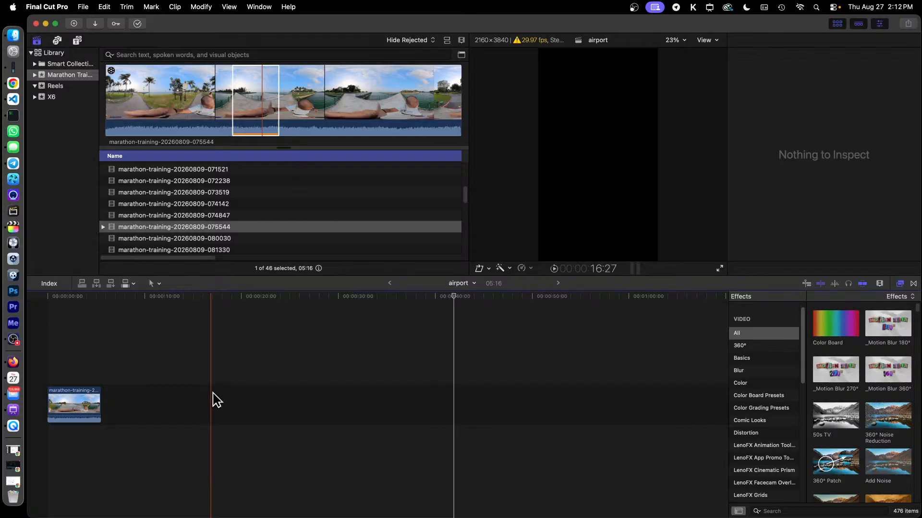
{"action": "left_click", "coordinate": [74, 399]}
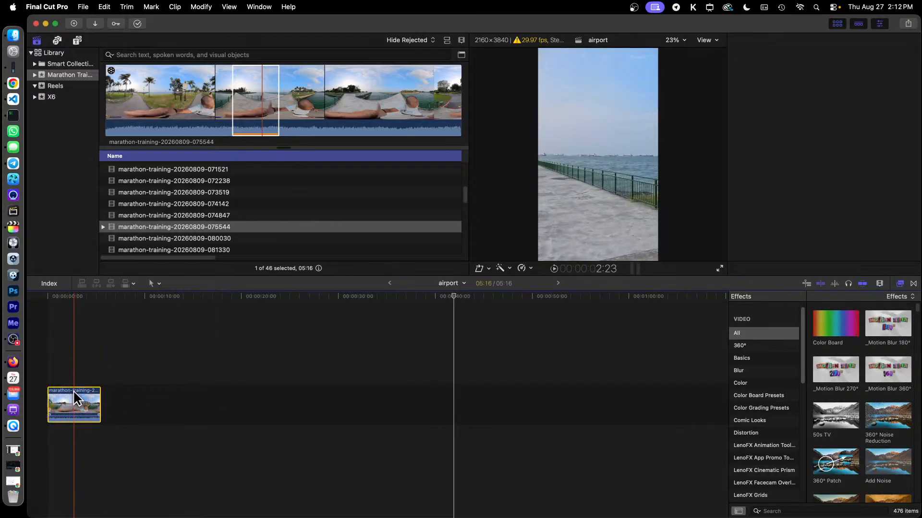
{"action": "left_click", "coordinate": [71, 297]}
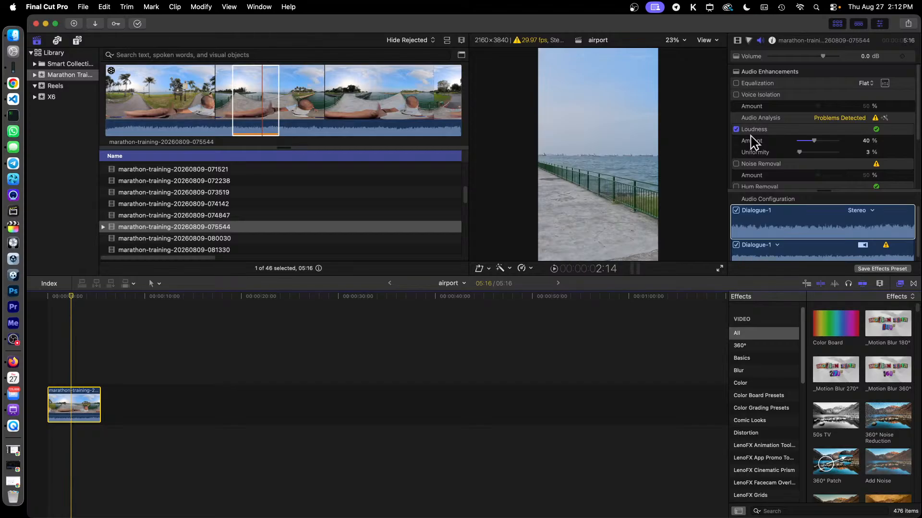
{"action": "left_click", "coordinate": [736, 130]}
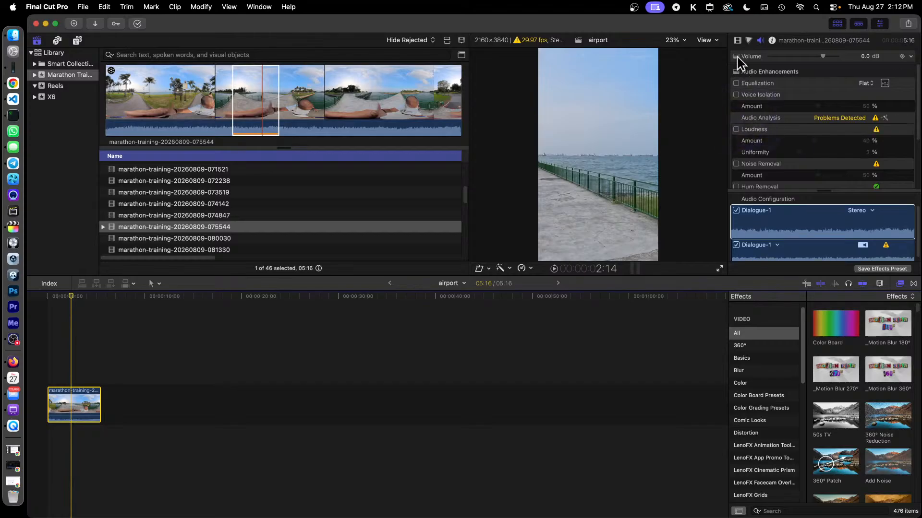
- Set the 360° orientation of the timeline clip to a Tilt (X) of 25° and a Field of View of 150
{"action": "left_click", "coordinate": [737, 41]}
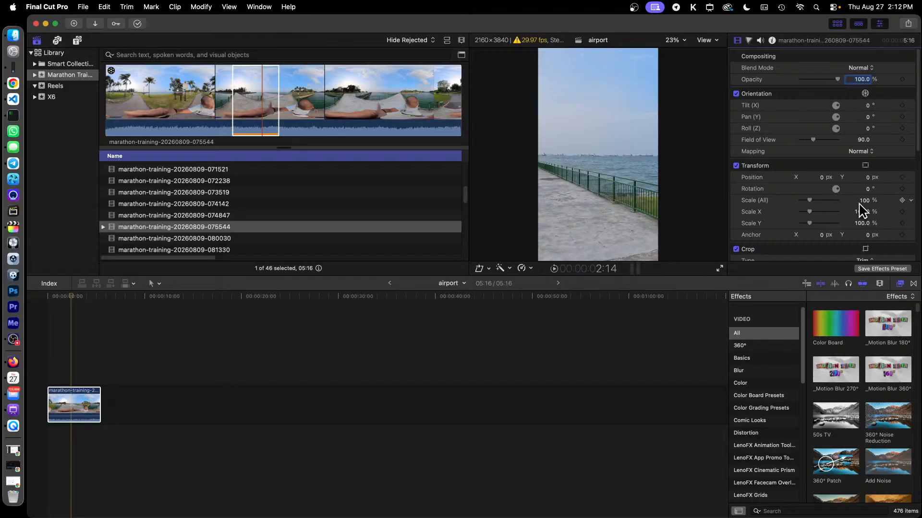
{"action": "scroll", "coordinate": [858, 204], "scroll_direction": "down", "scroll_amount": 5}
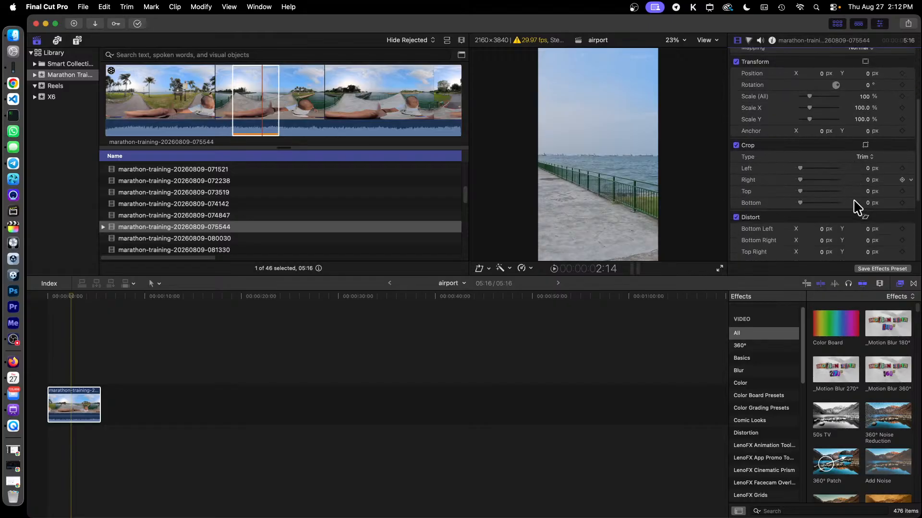
{"action": "scroll", "coordinate": [859, 203], "scroll_direction": "up", "scroll_amount": 5}
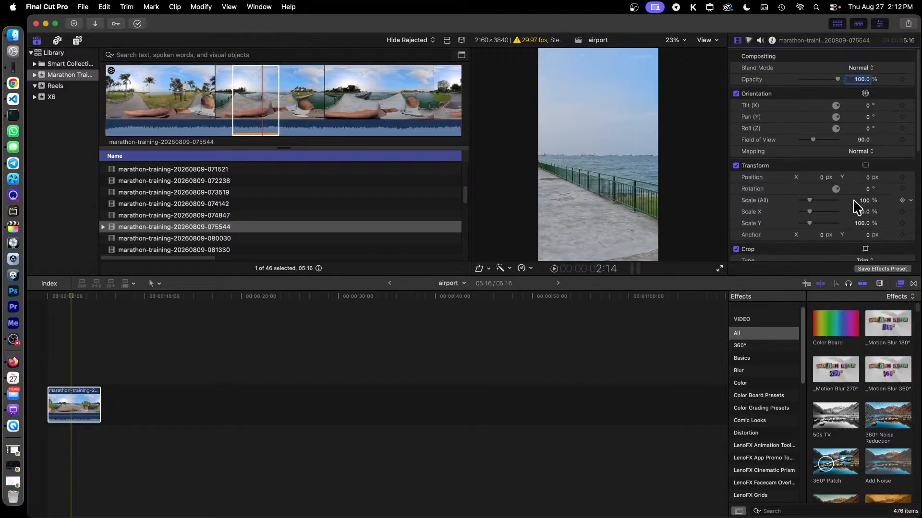
{"action": "left_click", "coordinate": [867, 106]}
{"action": "type", "text": "25"}
{"action": "left_click", "coordinate": [862, 140]}
{"action": "type", "text": "150"}
{"action": "key", "text": "Return"}
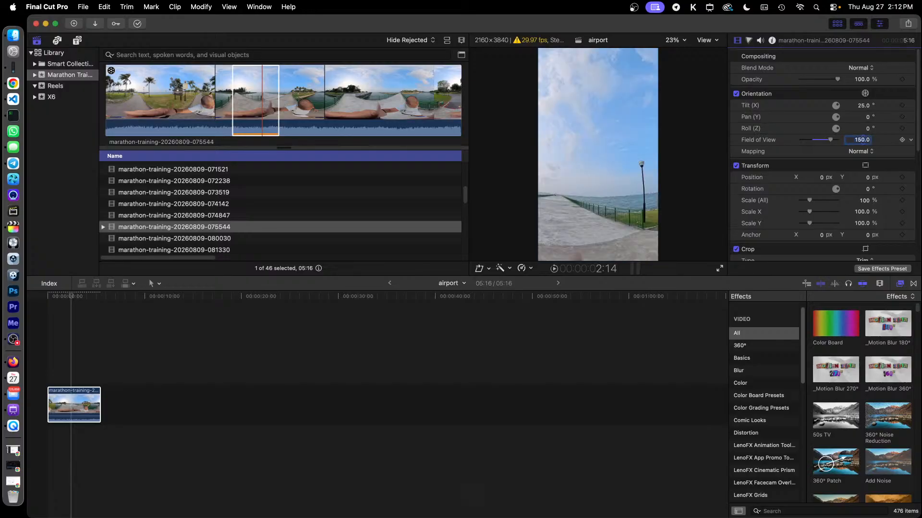
- Aim the clip's view at the sunrise over the walkway with a Pan (Y) of 105.6° and a Tilt (X) of 34.0°
{"action": "key", "text": "Return"}
{"action": "key", "text": "BackSpace"}
{"action": "key", "text": "BackSpace"}
{"action": "key", "text": "BackSpace"}
{"action": "type", "text": "0"}
{"action": "left_click_drag", "start_coordinate": [867, 117], "coordinate": [897, 118]}
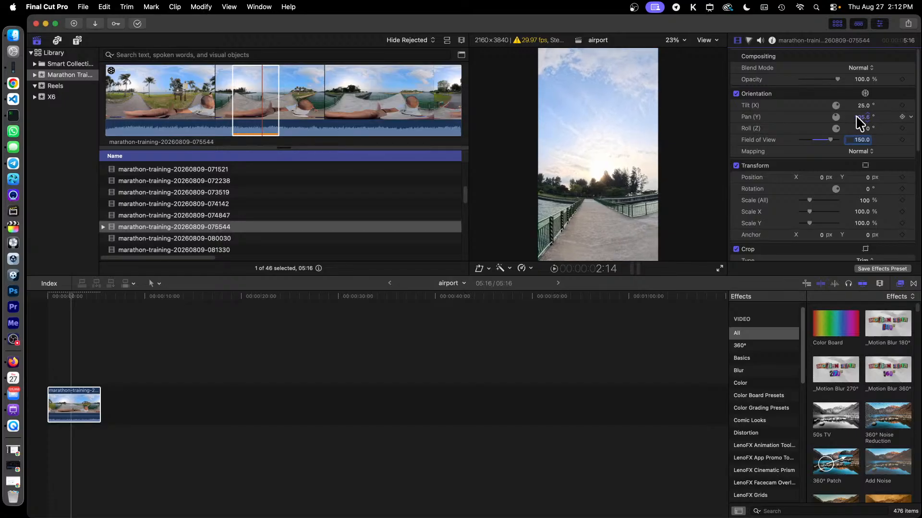
{"action": "left_click_drag", "start_coordinate": [862, 106], "coordinate": [881, 106]}
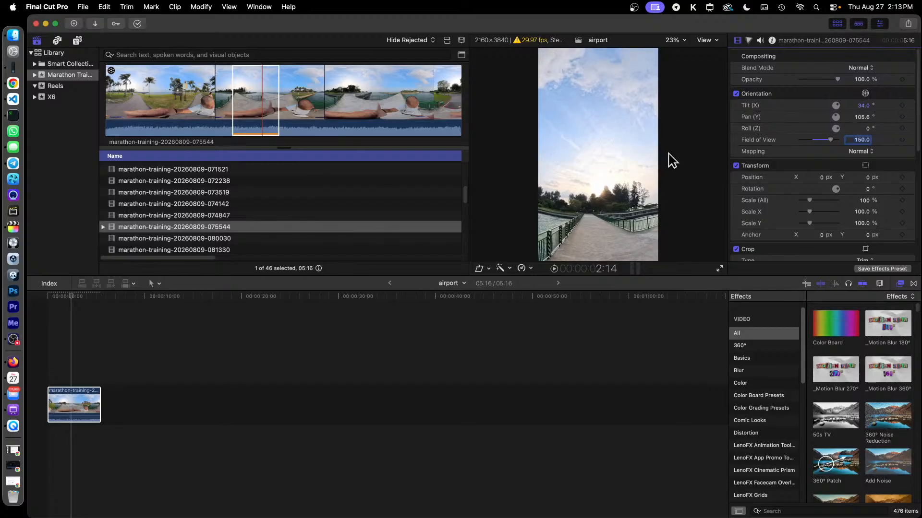
- Duplicate the timeline clip and stack the copy directly above the original, starting at the beginning of the timeline
{"action": "left_click", "coordinate": [68, 305]}
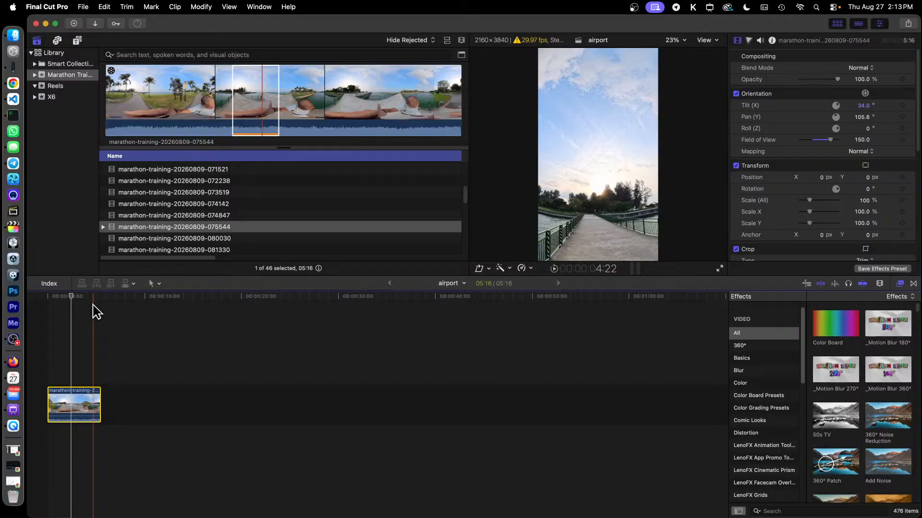
{"action": "left_click", "coordinate": [63, 299]}
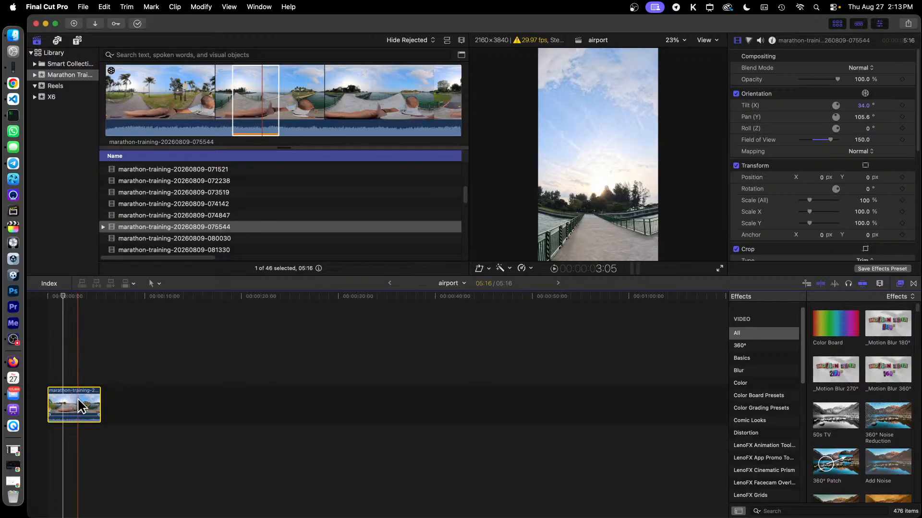
{"action": "key", "text": "cmd+c"}
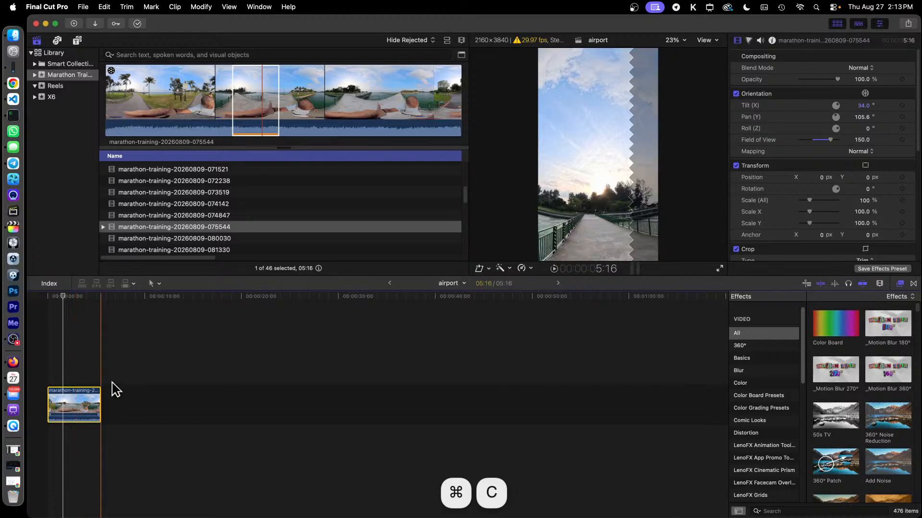
{"action": "left_click", "coordinate": [134, 399]}
{"action": "key", "text": "cmd+v"}
{"action": "left_click_drag", "start_coordinate": [157, 400], "coordinate": [72, 368]}
{"action": "key", "text": "super+4"}
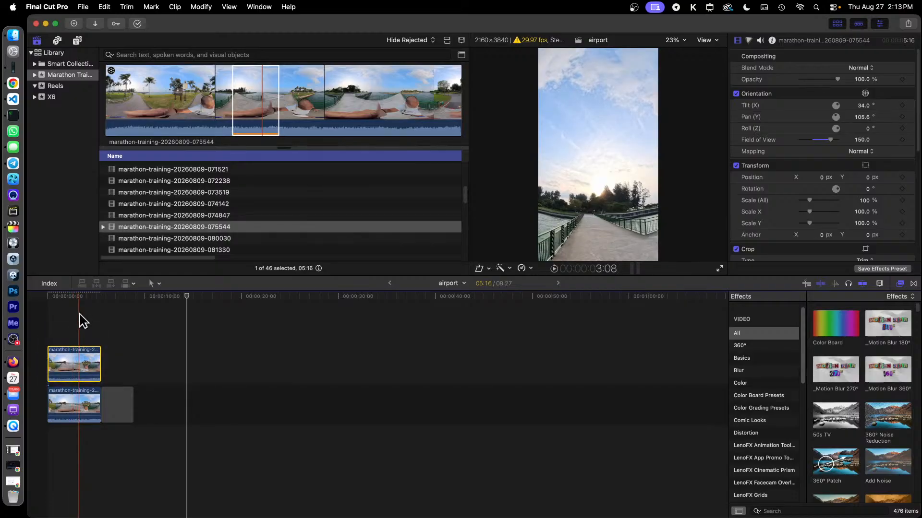
- Set the upper clip's Transform Position Y to 1920 px to move it up for a split screen
{"action": "left_click", "coordinate": [75, 296]}
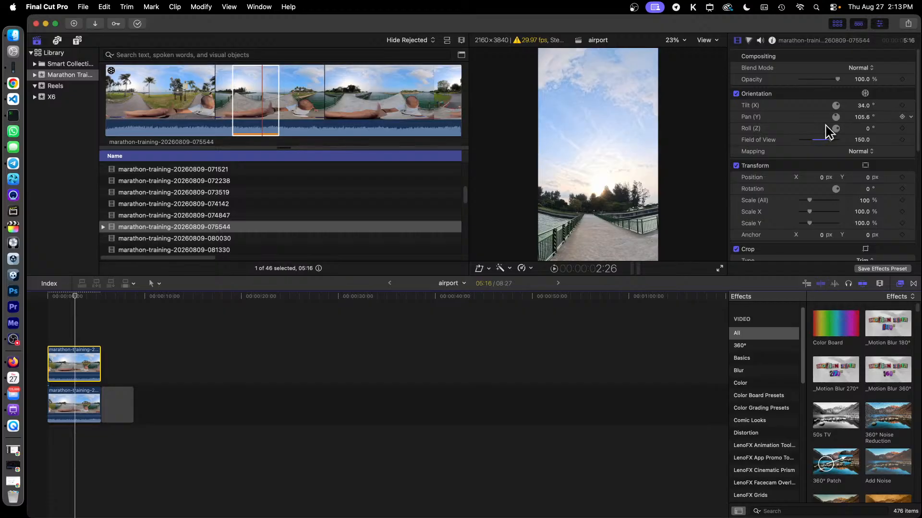
{"action": "left_click", "coordinate": [868, 178]}
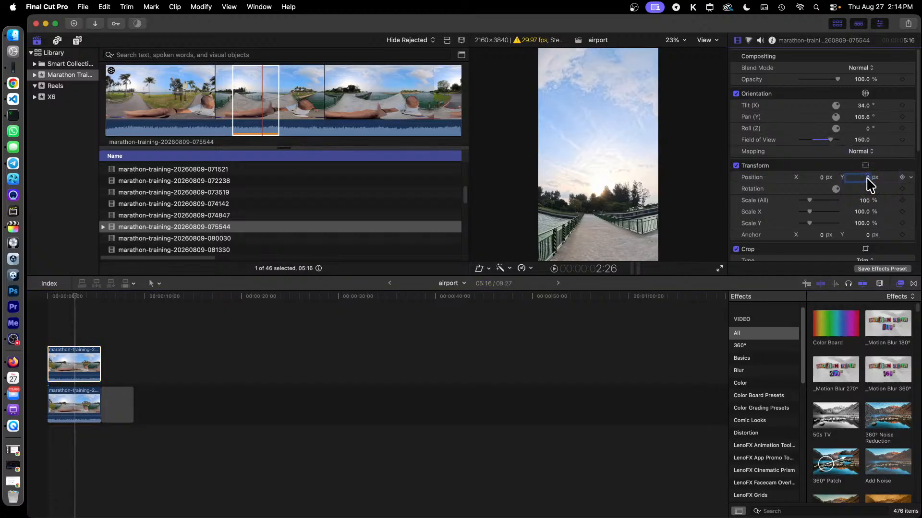
{"action": "type", "text": "1920"}
{"action": "key", "text": "Return"}
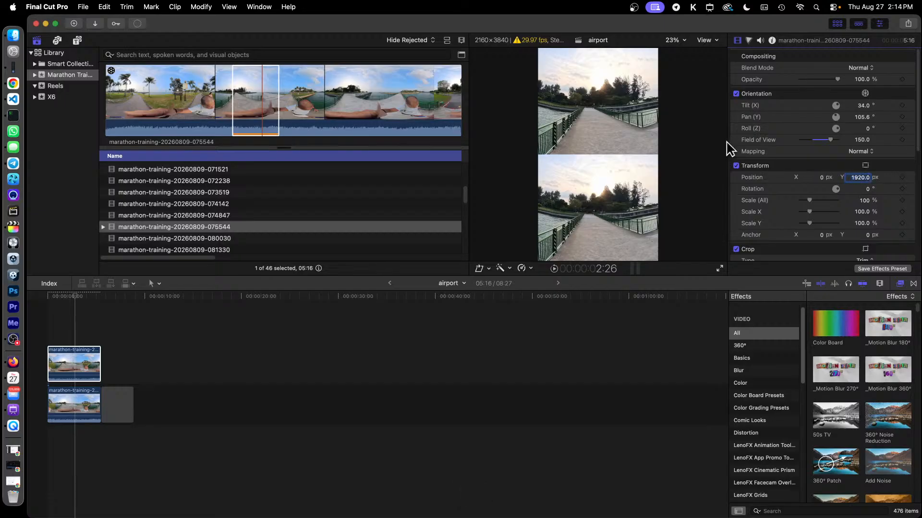
{"action": "left_click", "coordinate": [107, 335]}
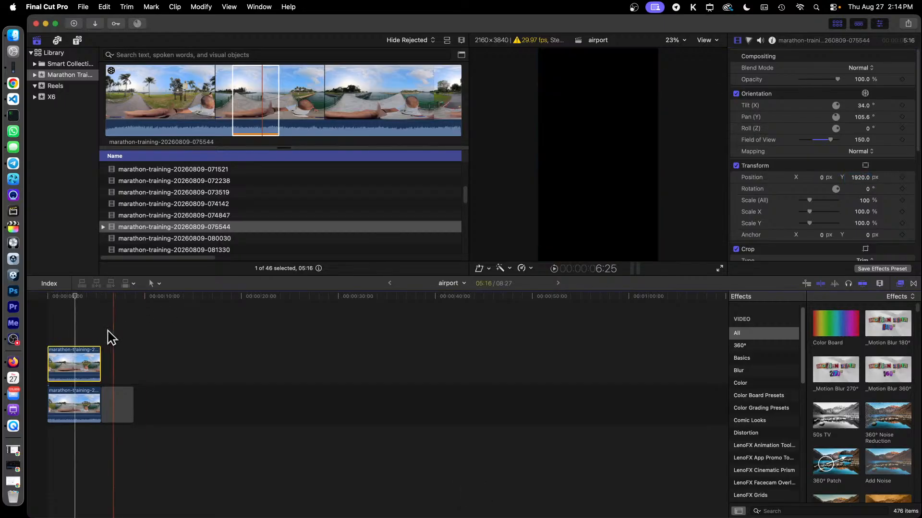
- Reorient the lower clip towards the seaside path with Pan (Y) -47.4°, Field of View 162 and Tilt (X) 43.4°
{"action": "left_click", "coordinate": [64, 403]}
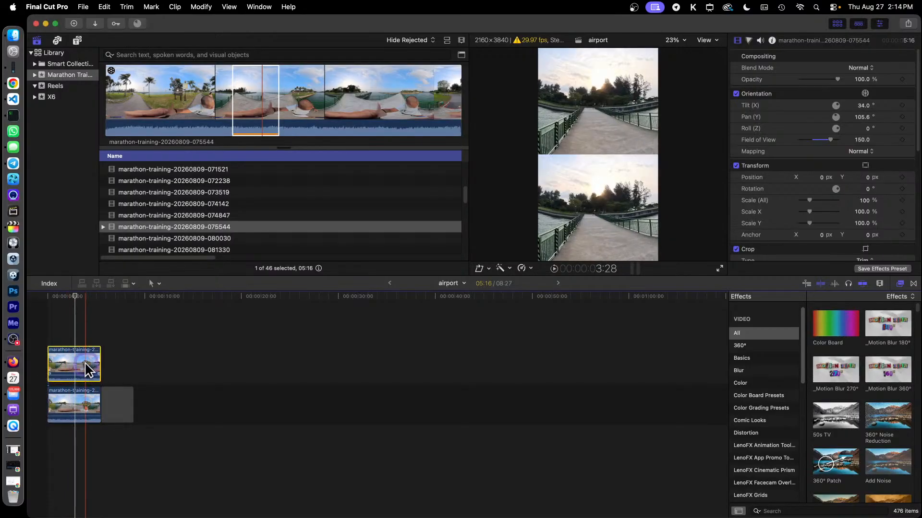
{"action": "mouse_move", "coordinate": [81, 407]}
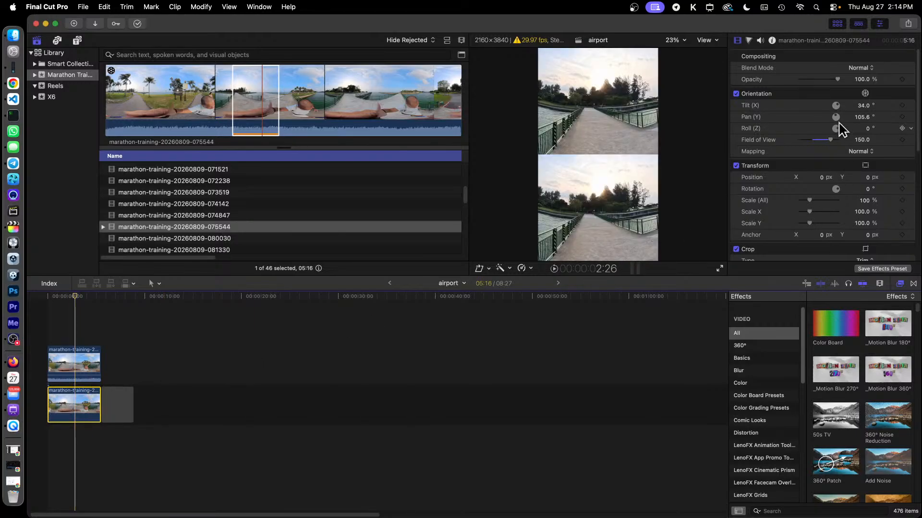
{"action": "left_click_drag", "start_coordinate": [863, 117], "coordinate": [863, 117]}
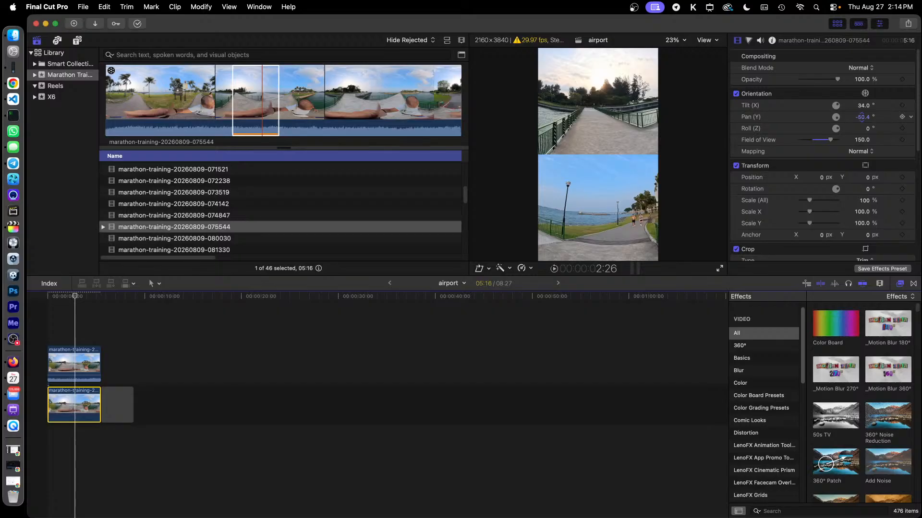
{"action": "left_click_drag", "start_coordinate": [862, 117], "coordinate": [862, 116]}
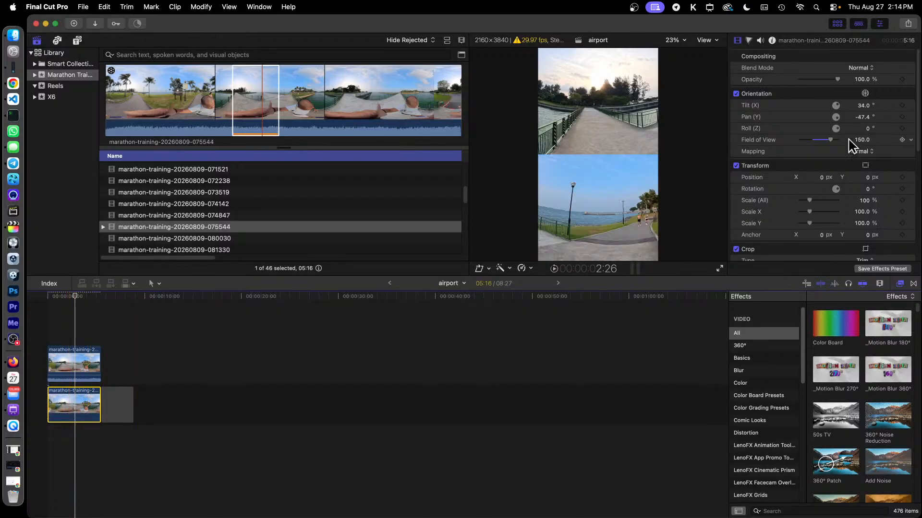
{"action": "left_click_drag", "start_coordinate": [832, 144], "coordinate": [834, 141]}
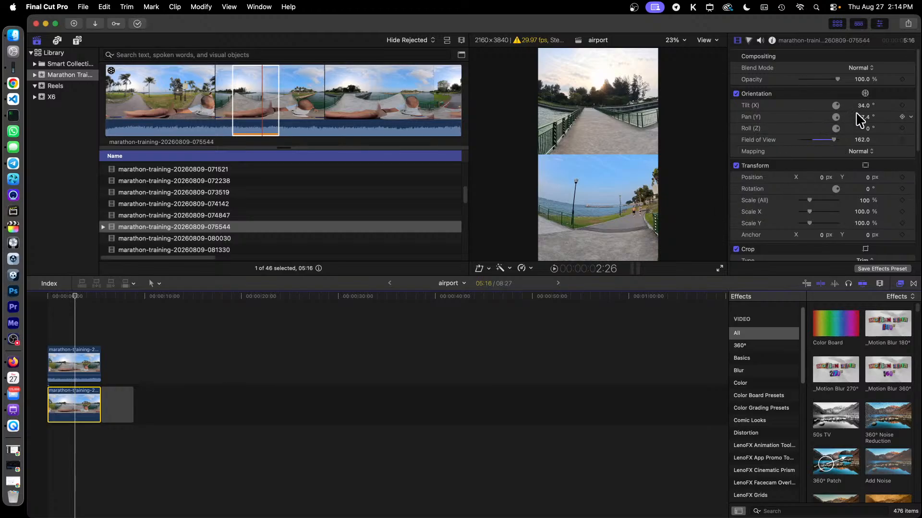
{"action": "left_click_drag", "start_coordinate": [862, 105], "coordinate": [863, 93]}
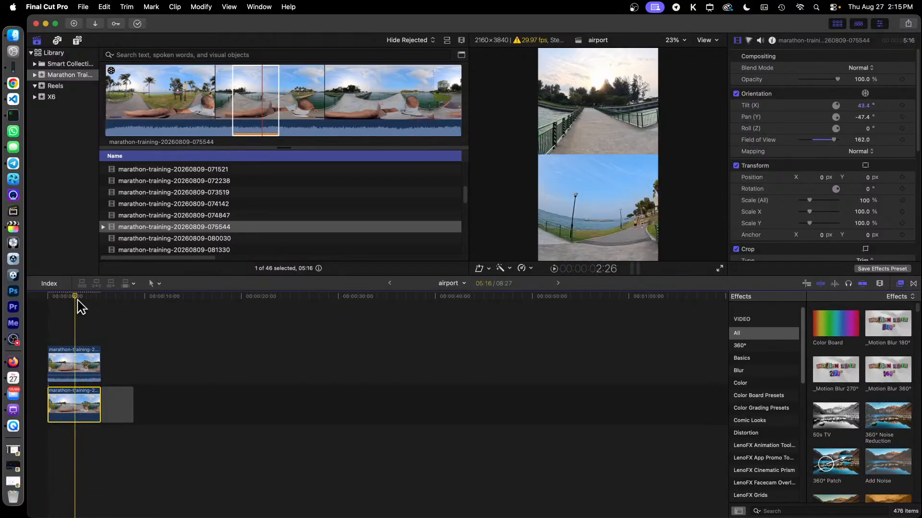
- Play the split-screen sequence from the start of the timeline and return to about 2:06 to review it
{"action": "left_click_drag", "start_coordinate": [81, 303], "coordinate": [42, 302]}
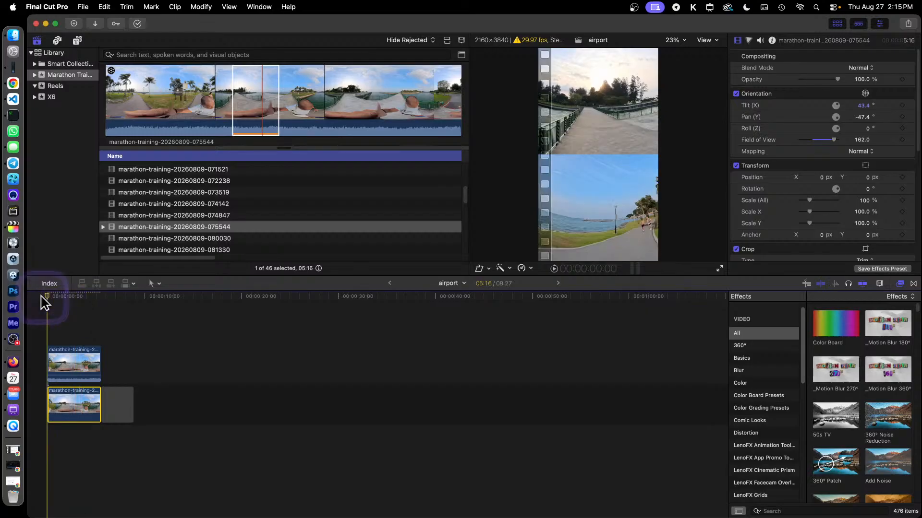
{"action": "key", "text": "space"}
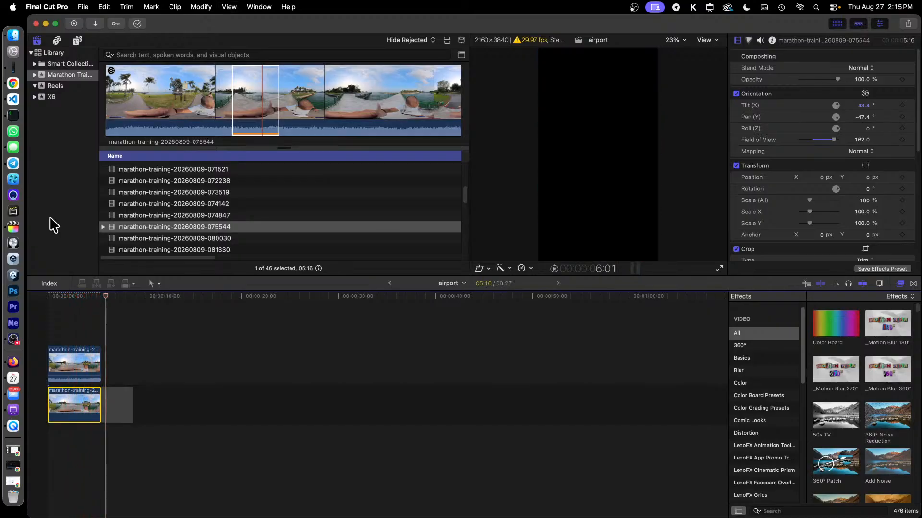
{"action": "left_click", "coordinate": [70, 301]}
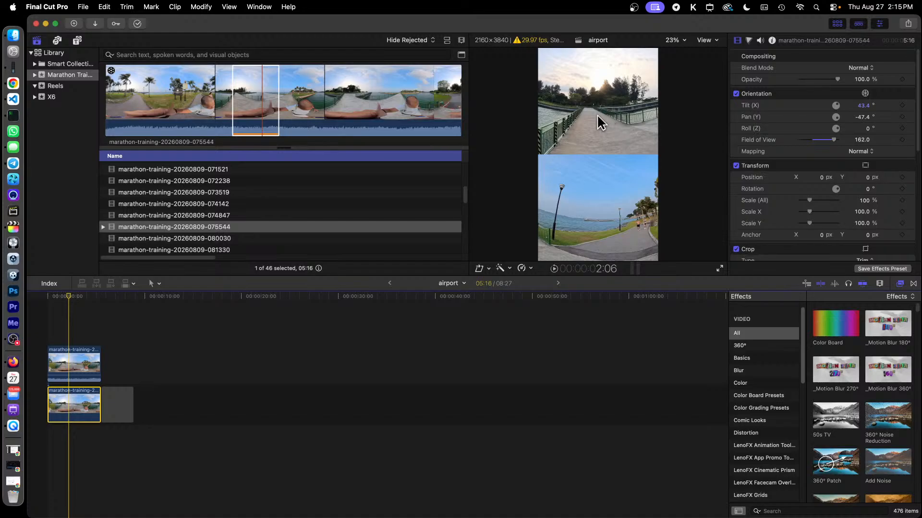
{"action": "left_click", "coordinate": [324, 137]}
{"action": "key", "text": "super+2"}
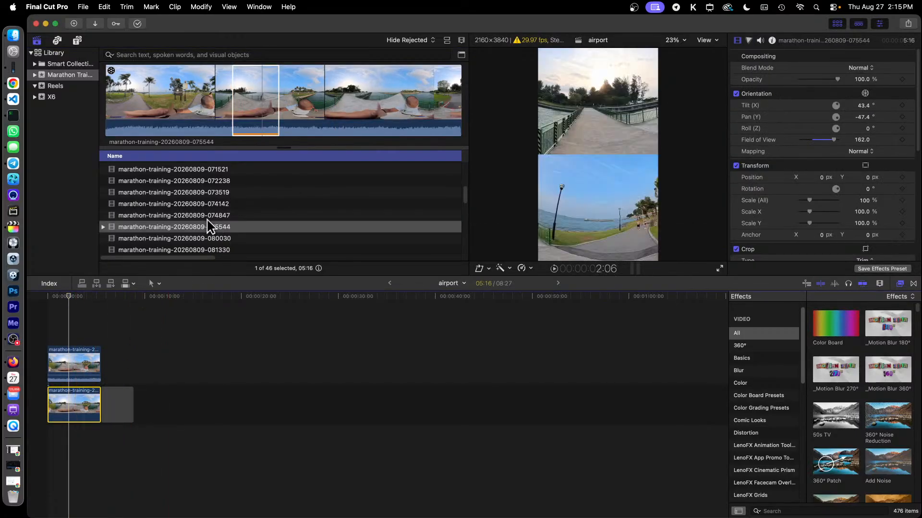
{"action": "scroll", "coordinate": [218, 225], "scroll_direction": "down", "scroll_amount": 2}
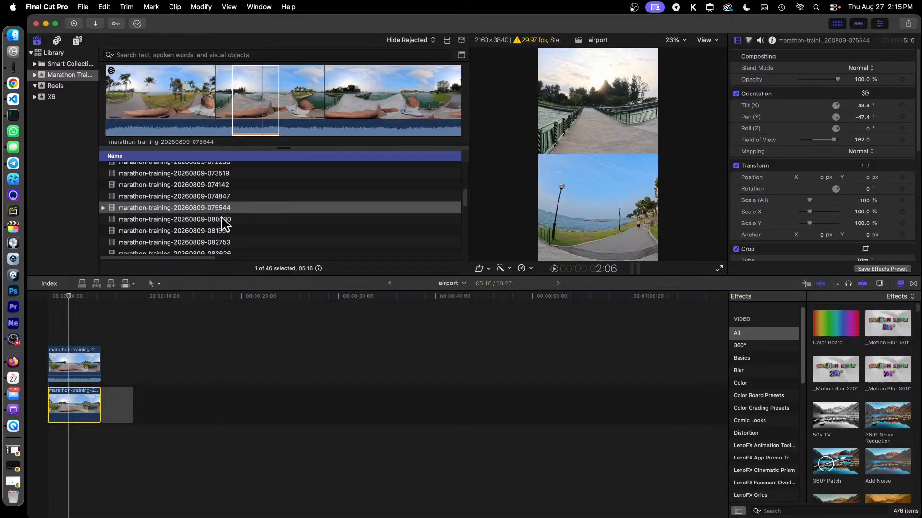
{"action": "left_click", "coordinate": [222, 219]}
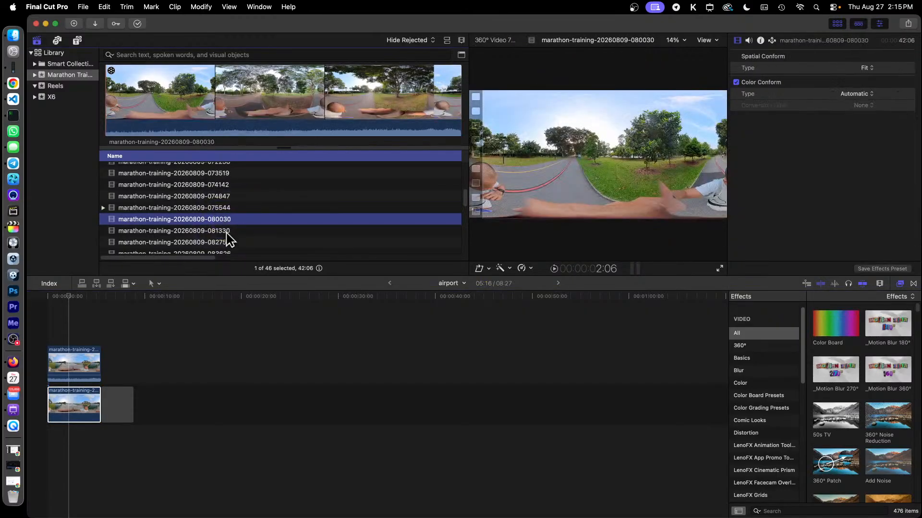
{"action": "left_click", "coordinate": [226, 231]}
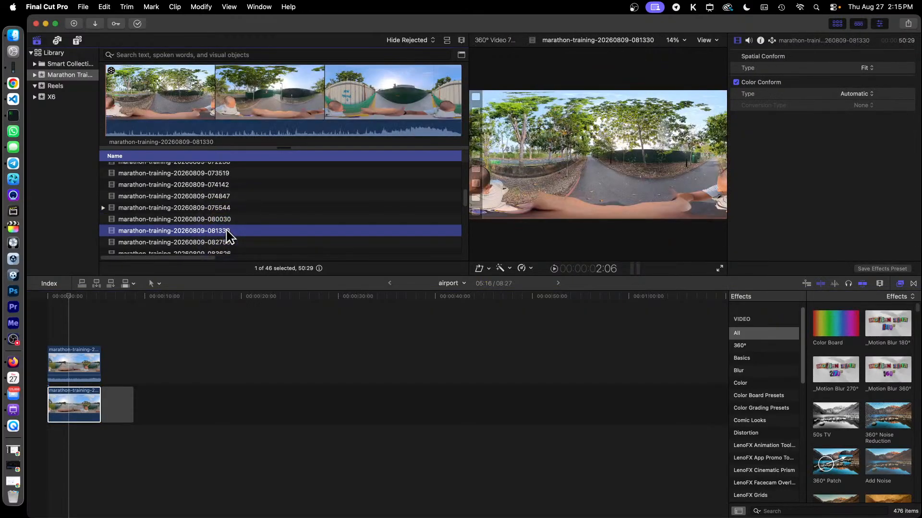
{"action": "left_click", "coordinate": [226, 242]}
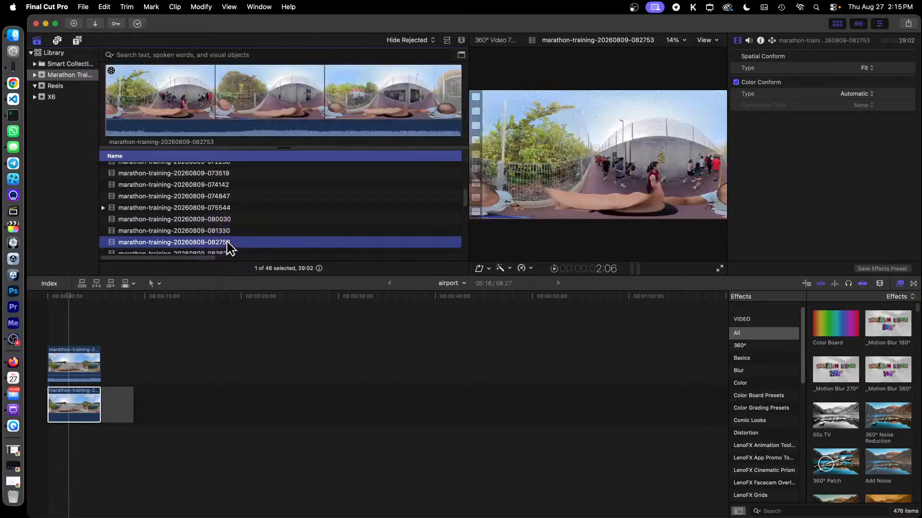
{"action": "left_click", "coordinate": [228, 232]}
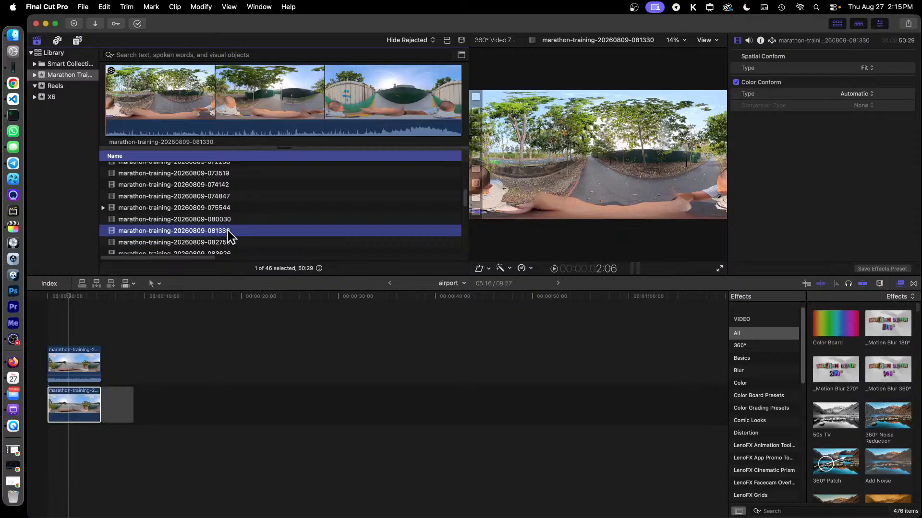
{"action": "left_click", "coordinate": [260, 88]}
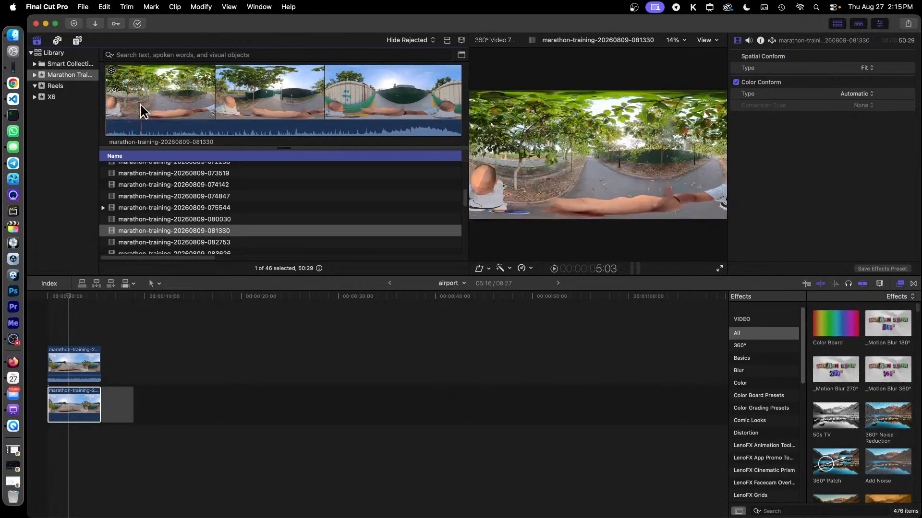
- Set the lower timeline clip's duration to 5:00 and trim the end of the upper clip to match
{"action": "left_click", "coordinate": [88, 398]}
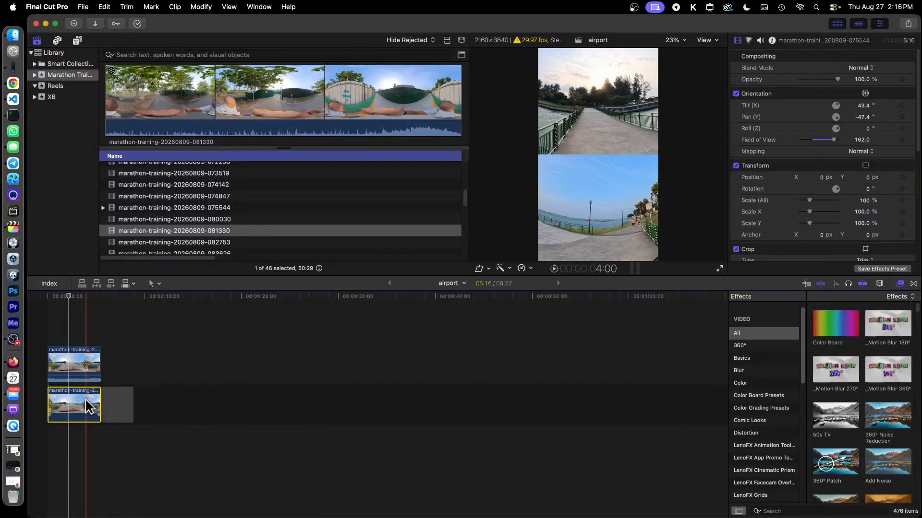
{"action": "right_click", "coordinate": [85, 399]}
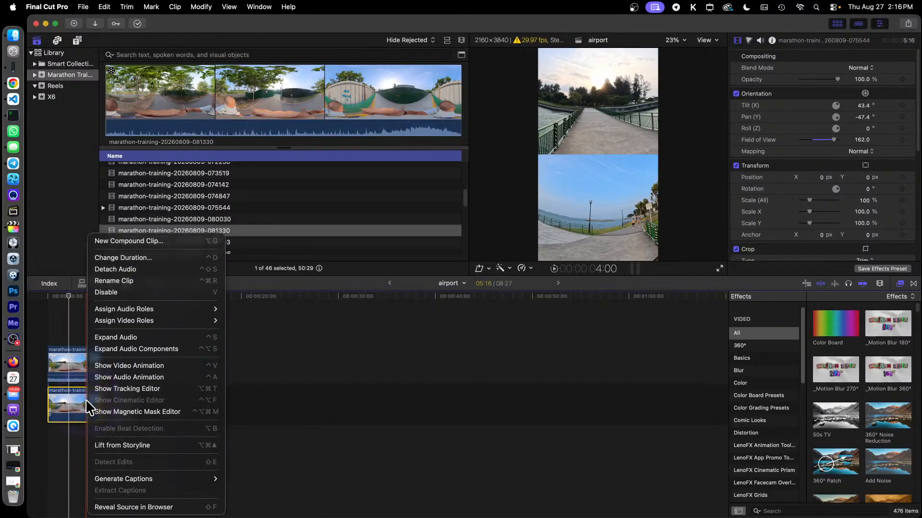
{"action": "left_click", "coordinate": [173, 260]}
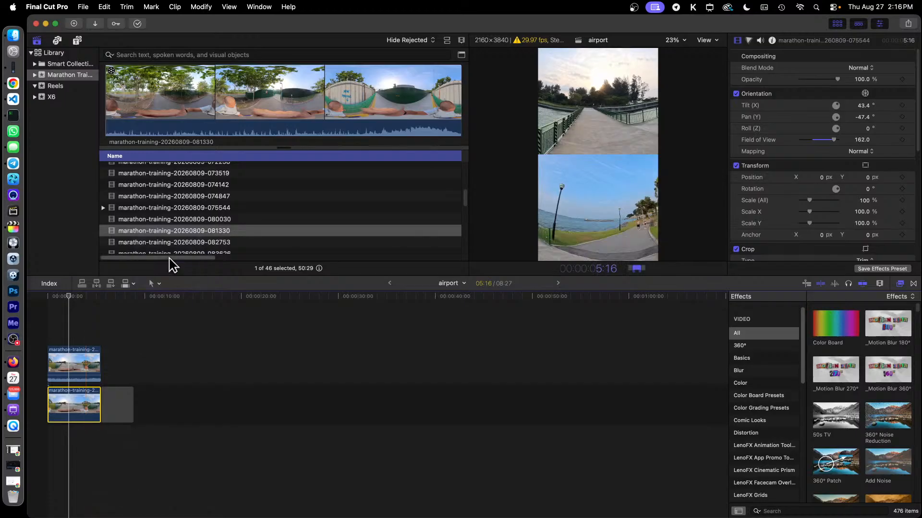
{"action": "key", "text": "Return"}
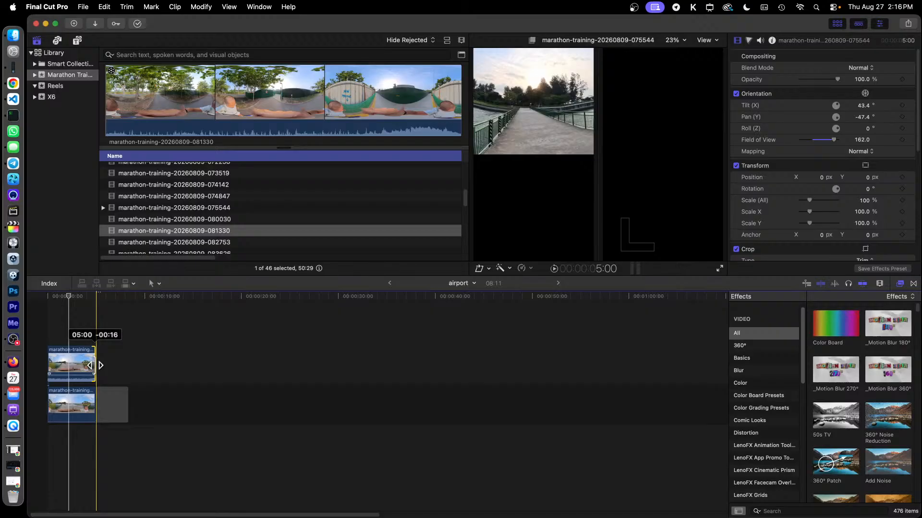
{"action": "left_click_drag", "start_coordinate": [95, 366], "coordinate": [96, 366]}
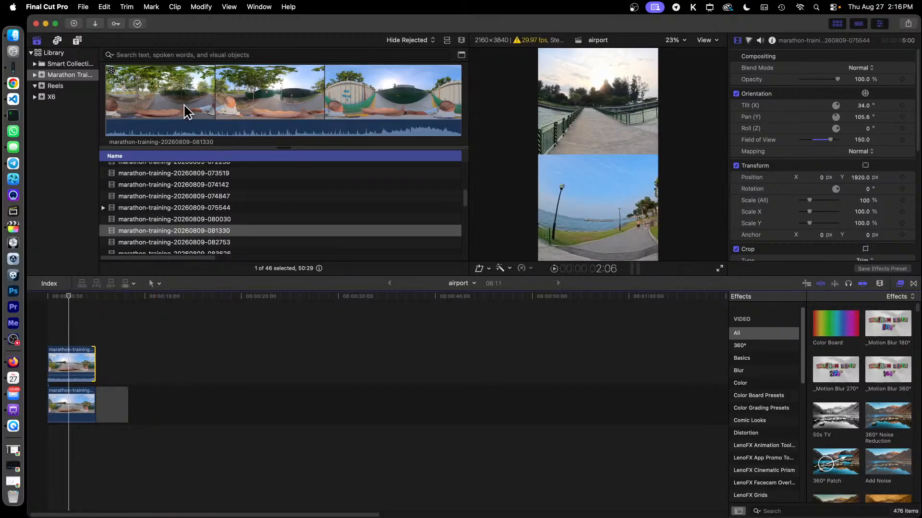
{"action": "left_click", "coordinate": [124, 86]}
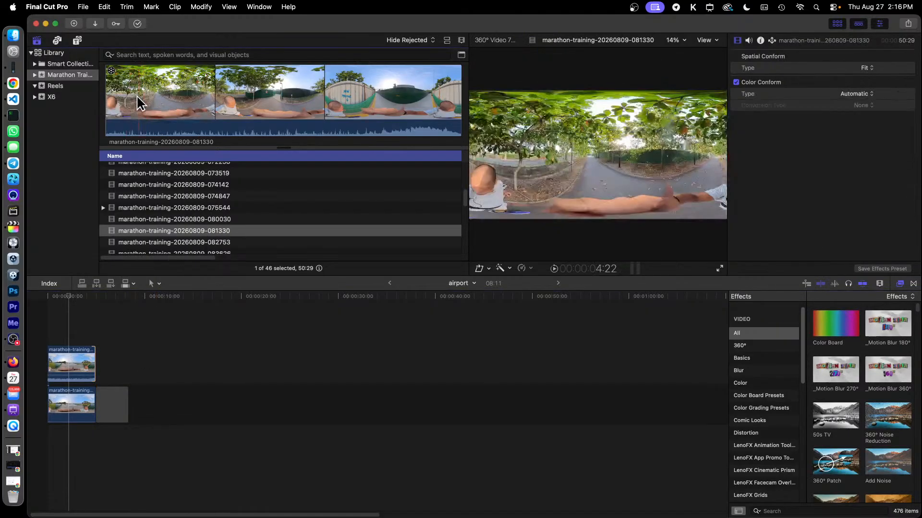
{"action": "left_click_drag", "start_coordinate": [122, 99], "coordinate": [111, 404]}
{"action": "left_click", "coordinate": [164, 407]}
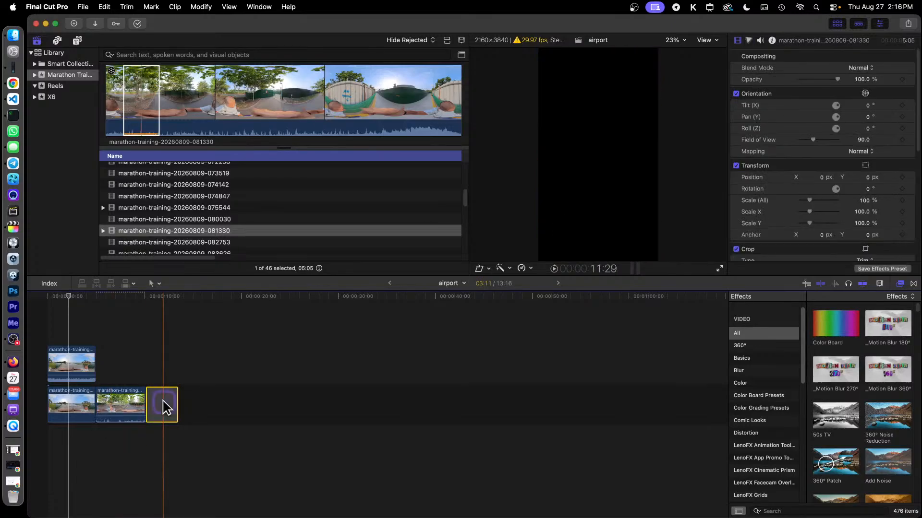
{"action": "right_click", "coordinate": [165, 408]}
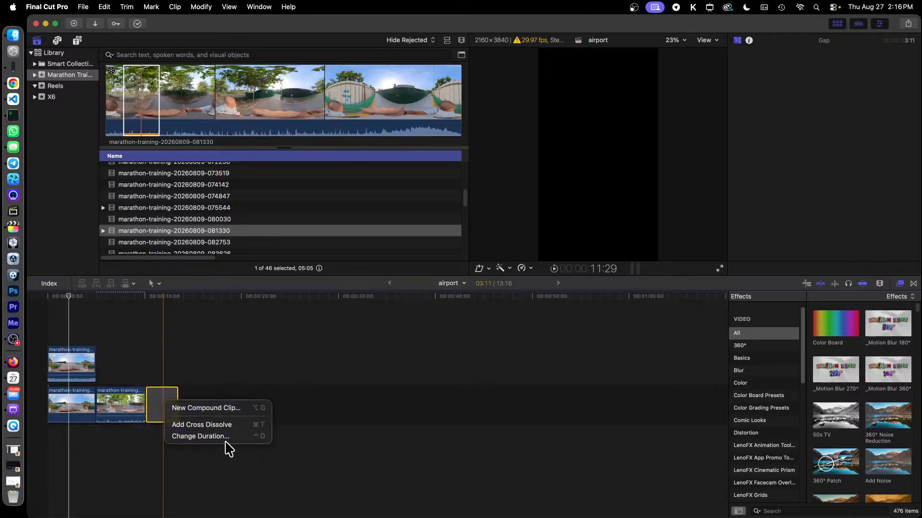
{"action": "key", "text": "Escape"}
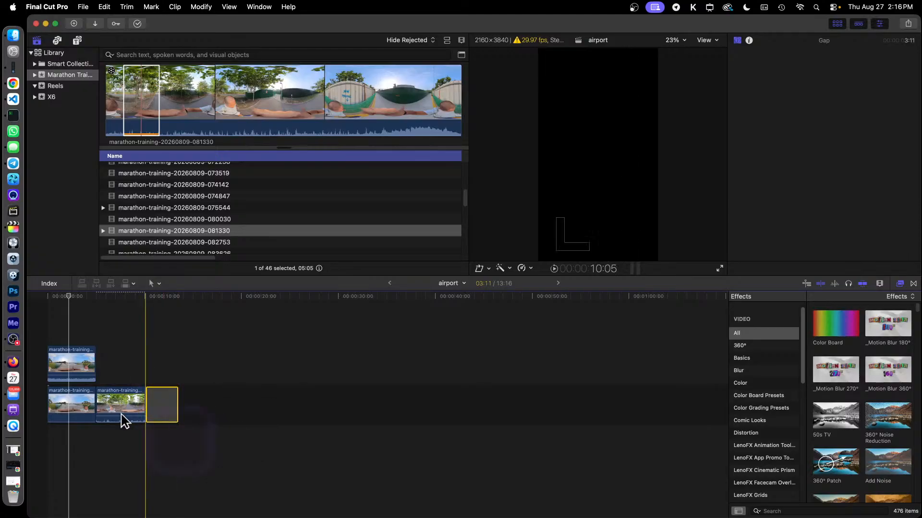
- Set the duration of the newly added 081330 clip in the timeline to 5:00
{"action": "left_click", "coordinate": [117, 407]}
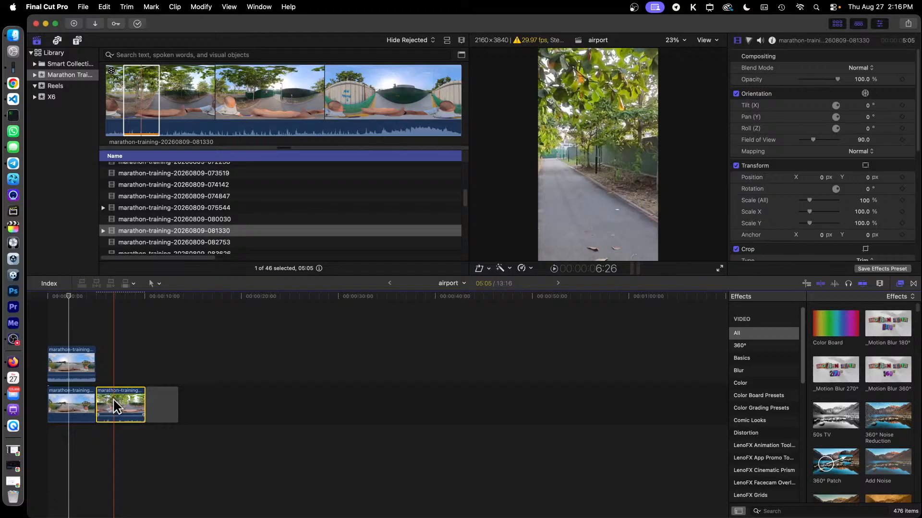
{"action": "right_click", "coordinate": [118, 408]}
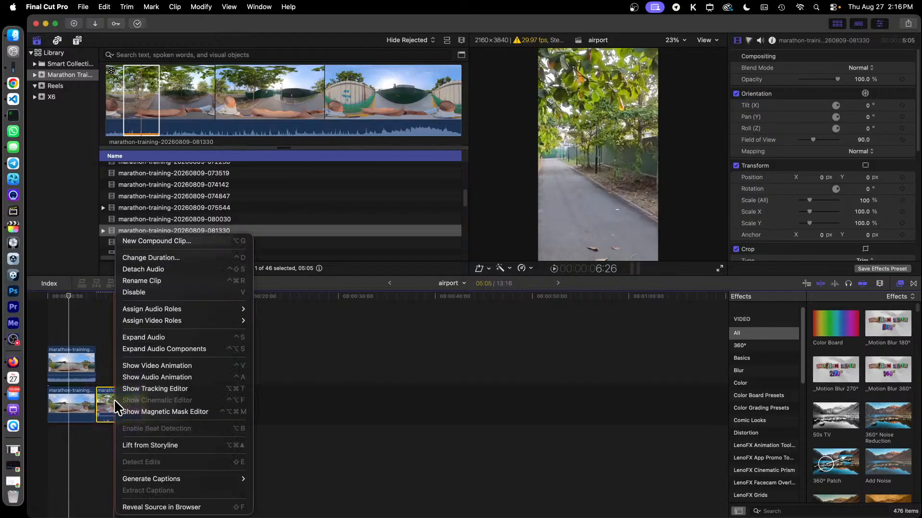
{"action": "left_click", "coordinate": [179, 260]}
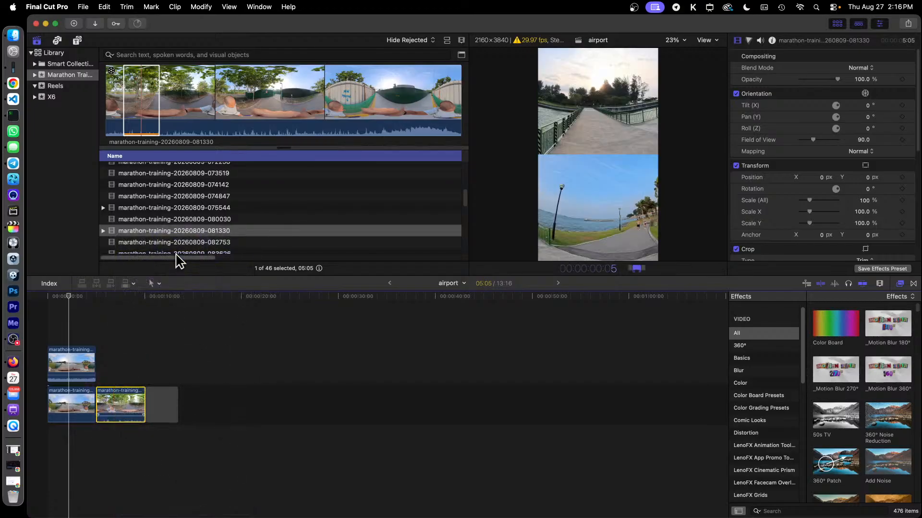
{"action": "key", "text": "Return"}
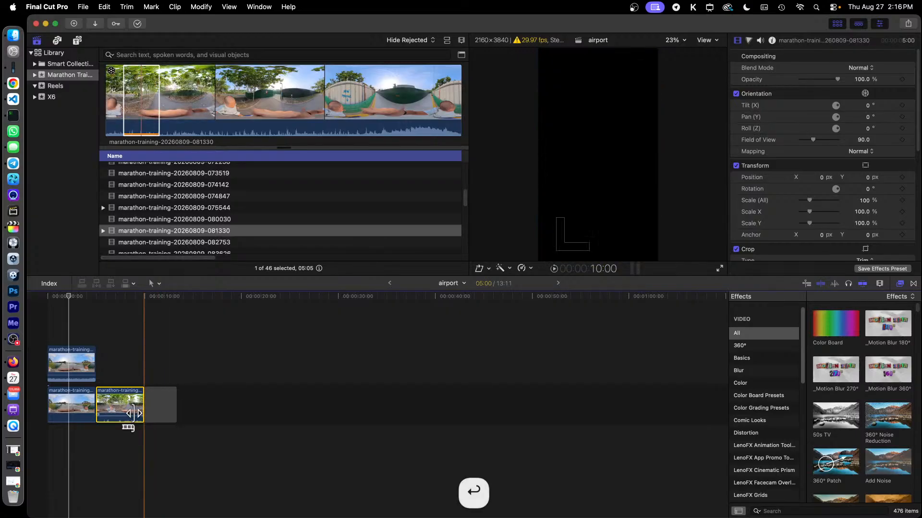
- Duplicate the 081330 clip and stack the copy directly above the original, beside the first upper clip
{"action": "key", "text": "cmd+c"}
{"action": "key", "text": "cmd+v"}
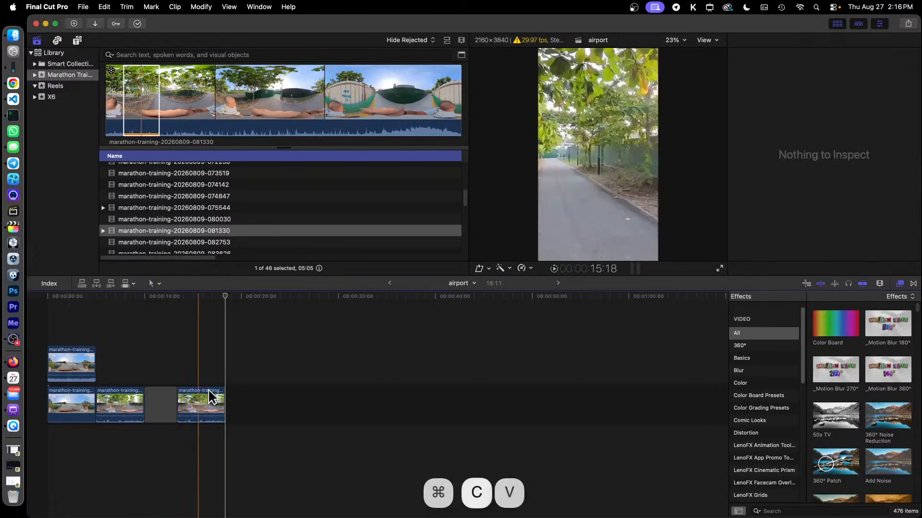
{"action": "left_click_drag", "start_coordinate": [211, 400], "coordinate": [148, 368]}
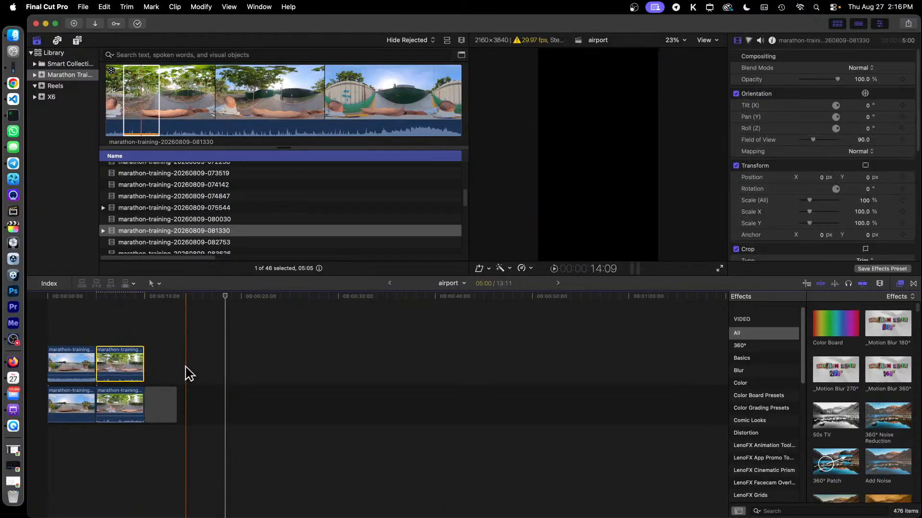
- Paste the first upper clip's attributes, including position and spatial conform, onto the second upper clip and preview the pair at 7:13
{"action": "left_click", "coordinate": [73, 357]}
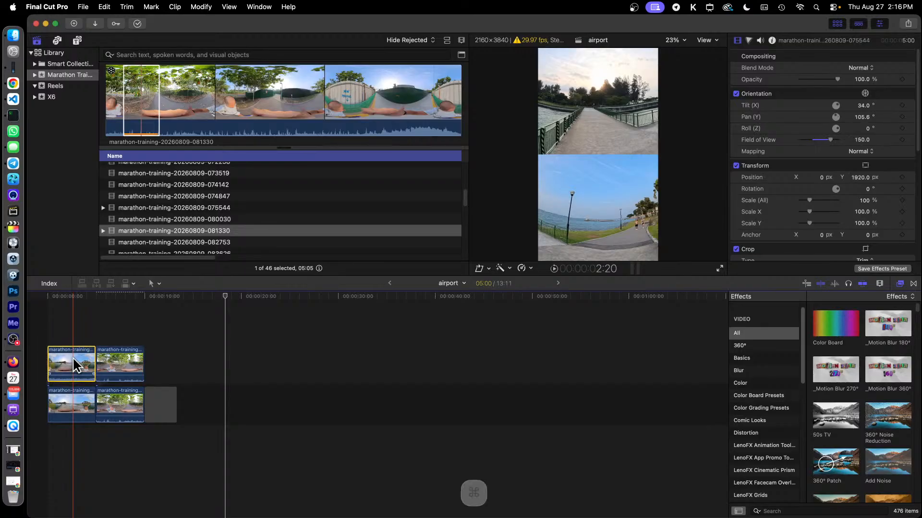
{"action": "key", "text": "super+c"}
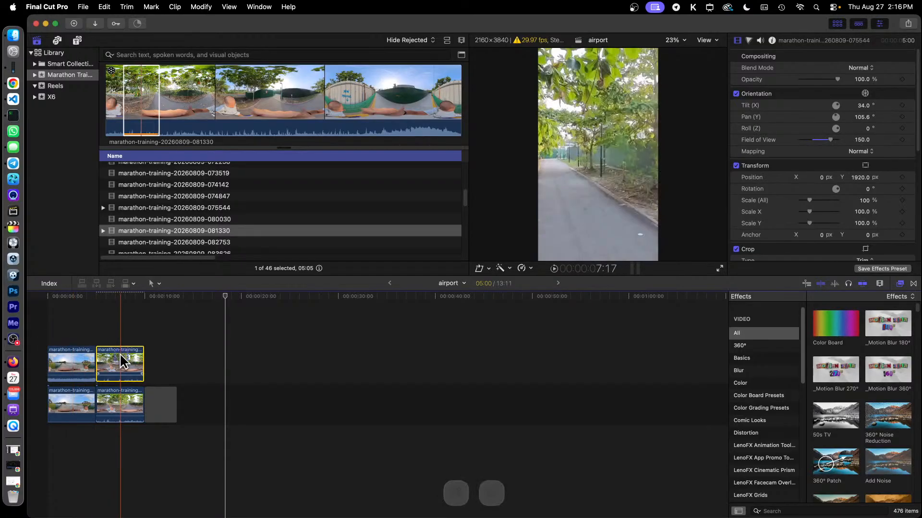
{"action": "left_click", "coordinate": [119, 353]}
{"action": "left_click", "coordinate": [105, 8]}
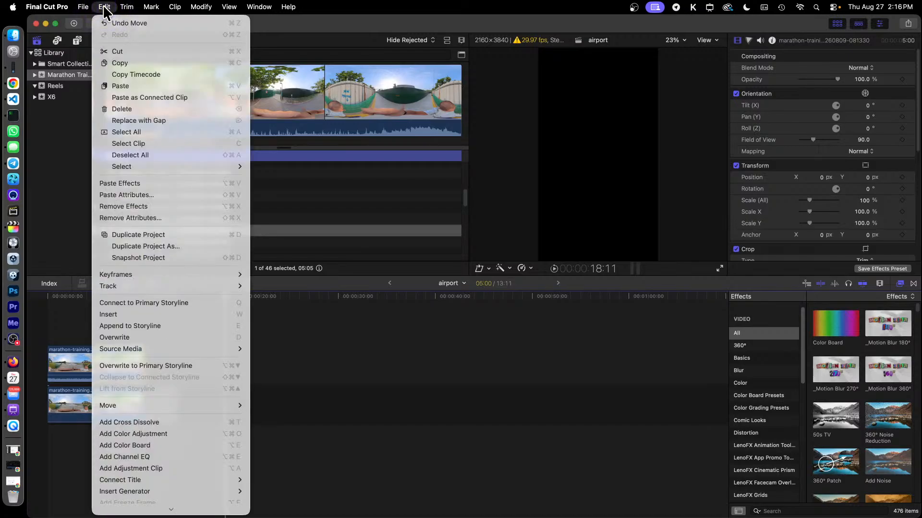
{"action": "left_click", "coordinate": [169, 193]}
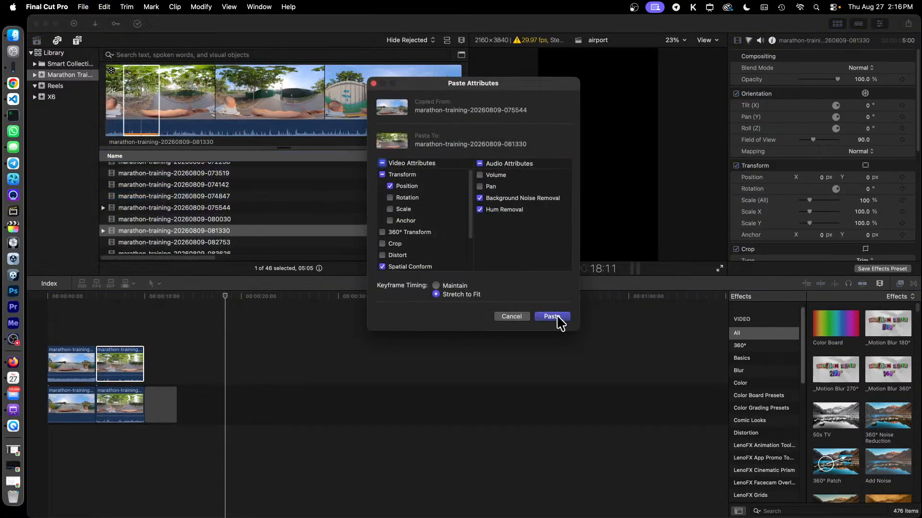
{"action": "left_click", "coordinate": [557, 318]}
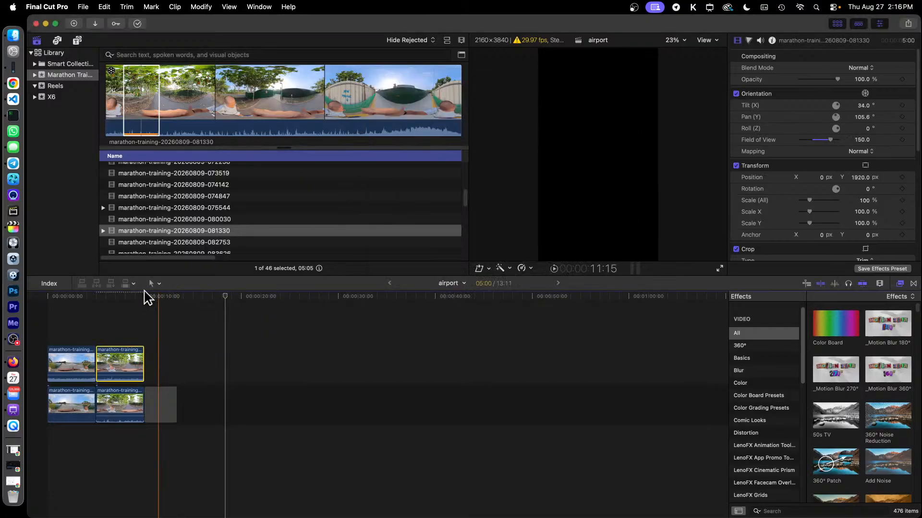
{"action": "left_click", "coordinate": [119, 297]}
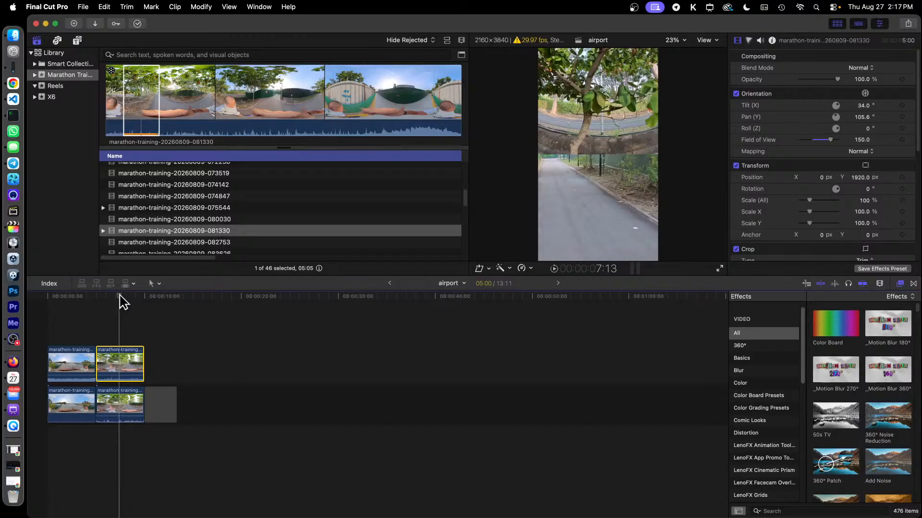
- Paste the first lower clip's attributes, including spatial conform, volume, background noise removal and hum removal, onto the second lower clip
{"action": "left_click", "coordinate": [68, 403]}
{"action": "key", "text": "super+c"}
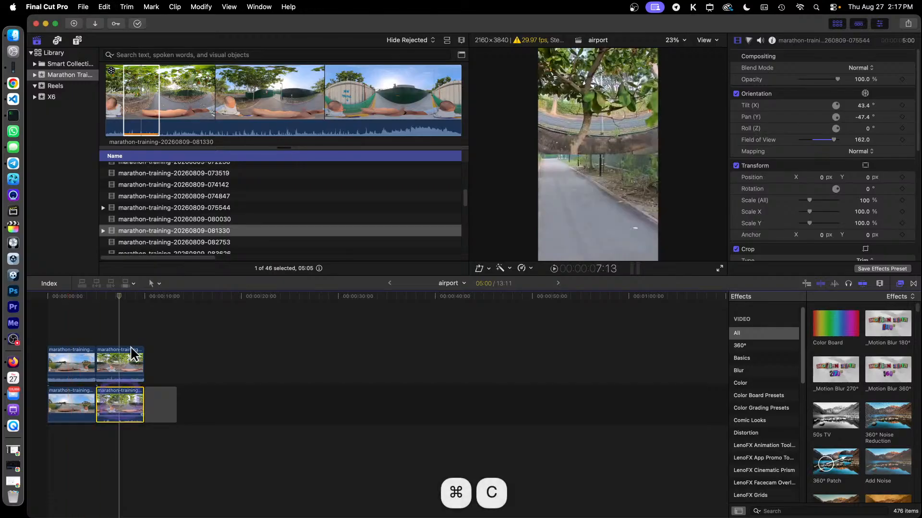
{"action": "left_click", "coordinate": [104, 6]}
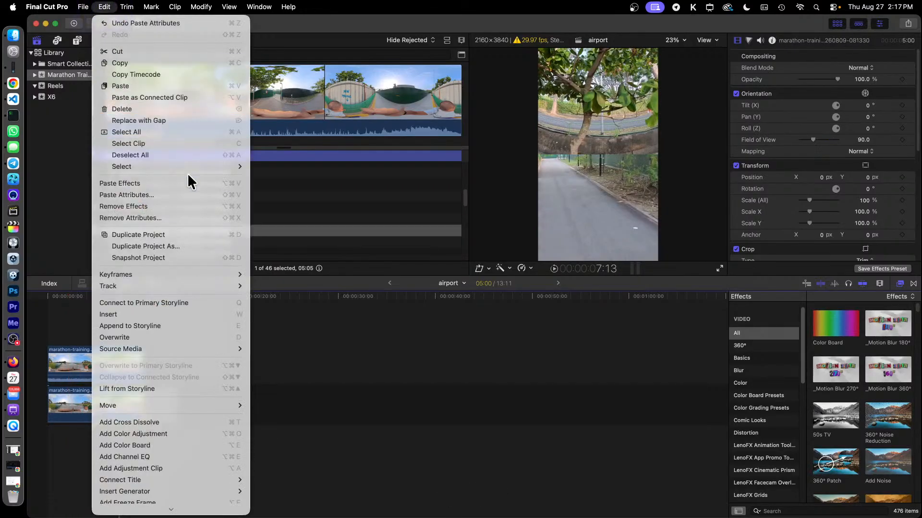
{"action": "left_click", "coordinate": [194, 193]}
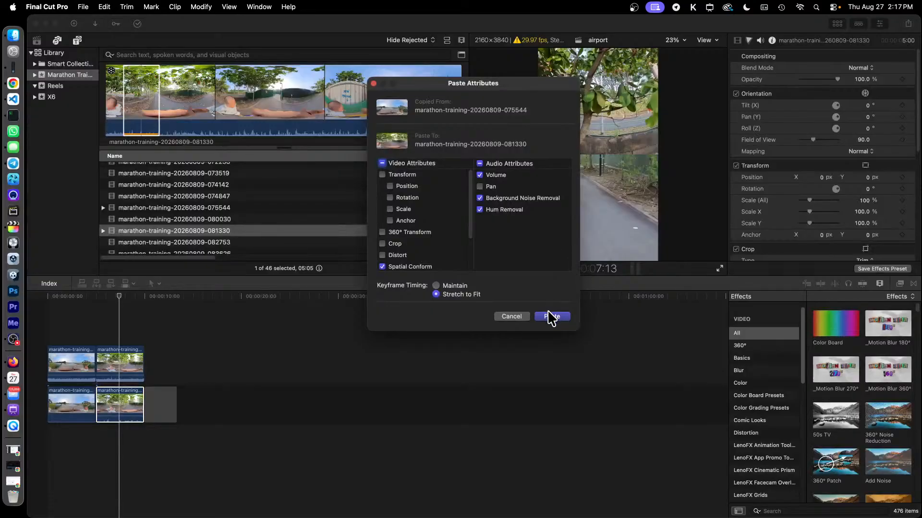
{"action": "left_click", "coordinate": [551, 317]}
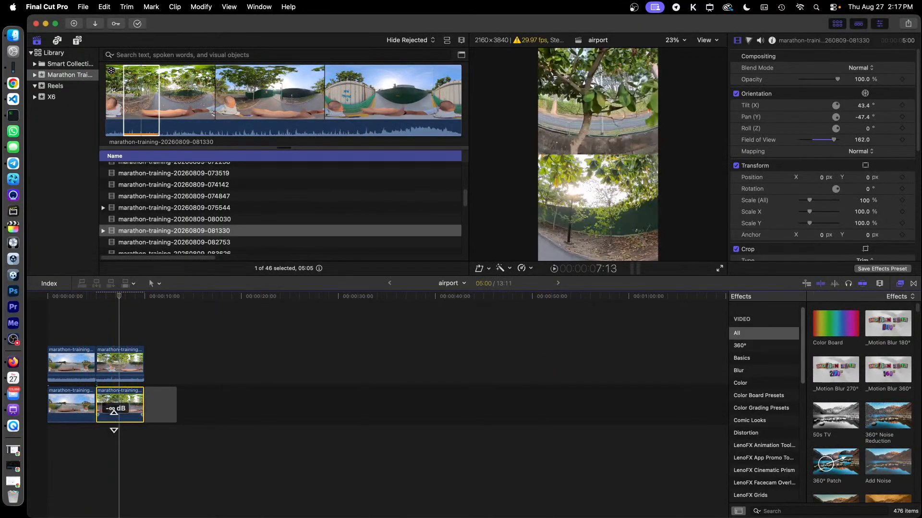
{"action": "left_click_drag", "start_coordinate": [114, 417], "coordinate": [116, 430]}
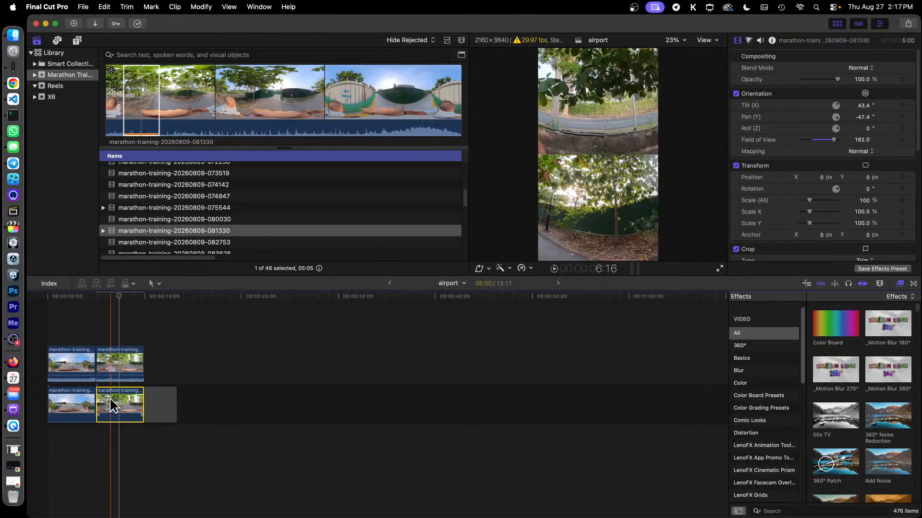
- Reorient the second split-screen pair, setting Pan (Y) to 5.6° on the upper clip and -156.4° on the lower clip
{"action": "left_click", "coordinate": [111, 359]}
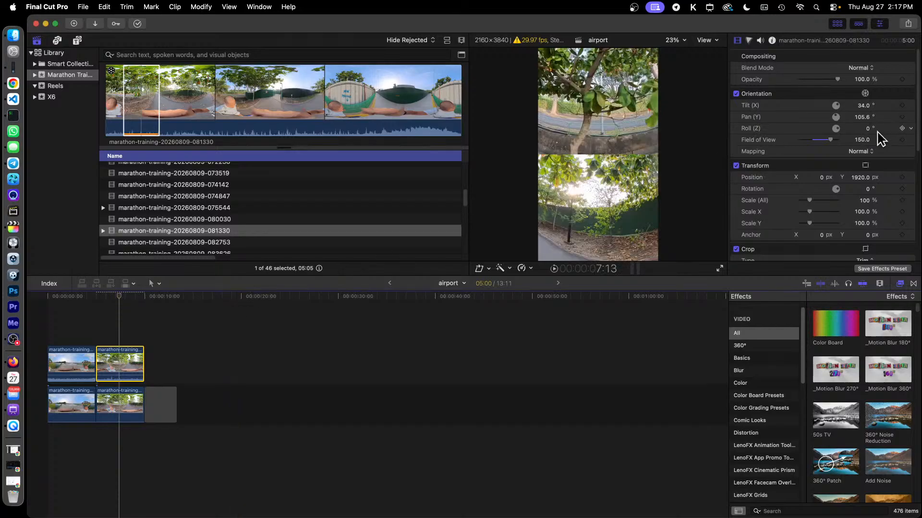
{"action": "left_click_drag", "start_coordinate": [859, 117], "coordinate": [835, 117]}
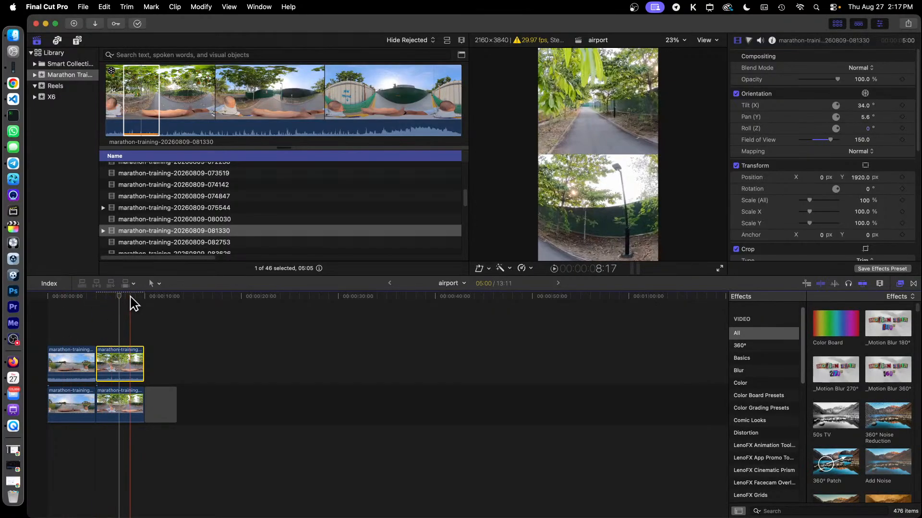
{"action": "left_click", "coordinate": [126, 406]}
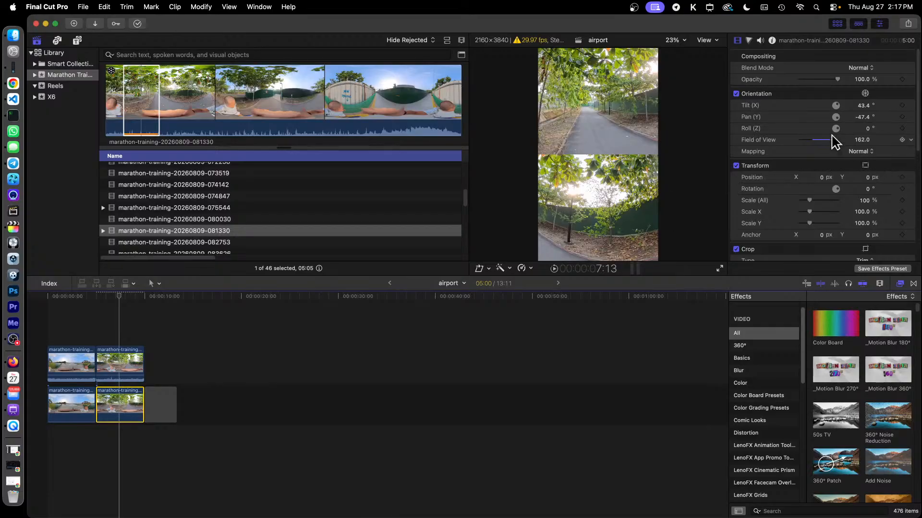
{"action": "mouse_move", "coordinate": [859, 118]}
{"action": "left_mouse_down"}
{"action": "mouse_move", "coordinate": [804, 118]}
{"action": "mouse_move", "coordinate": [864, 116]}
{"action": "left_mouse_up"}
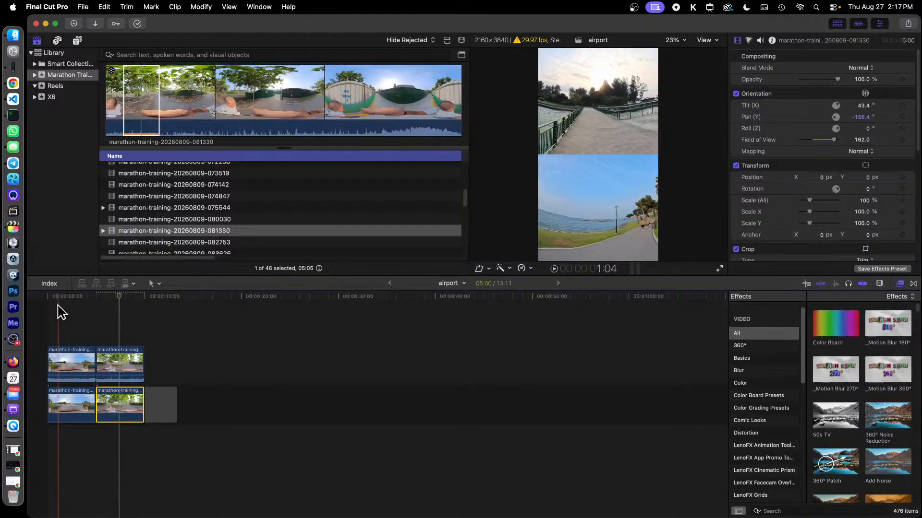
- Play both split-screen pairs from the start of the timeline and stop just past the second pair
{"action": "left_click", "coordinate": [26, 308]}
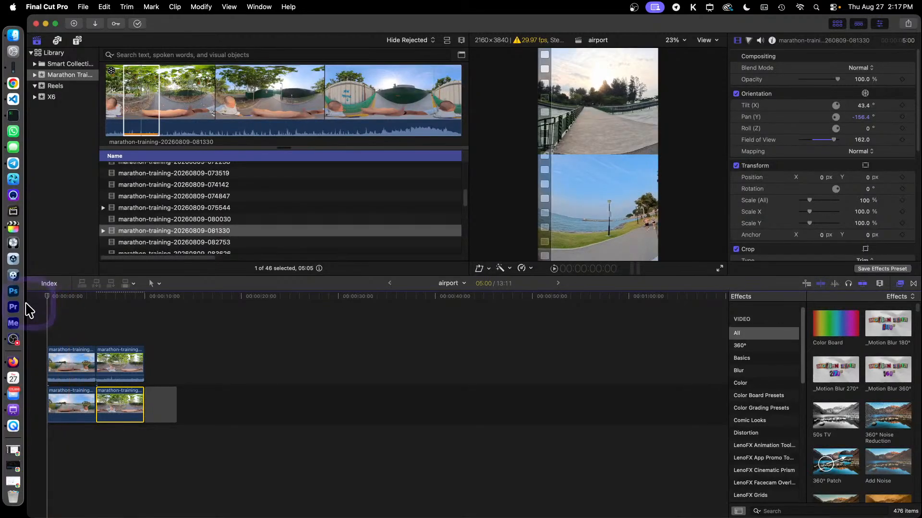
{"action": "key", "text": "space"}
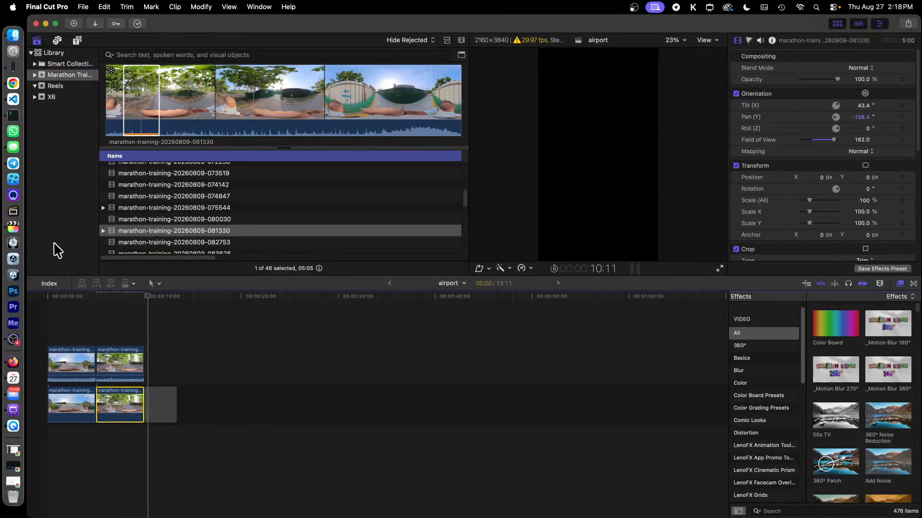
{"action": "key", "text": "space"}
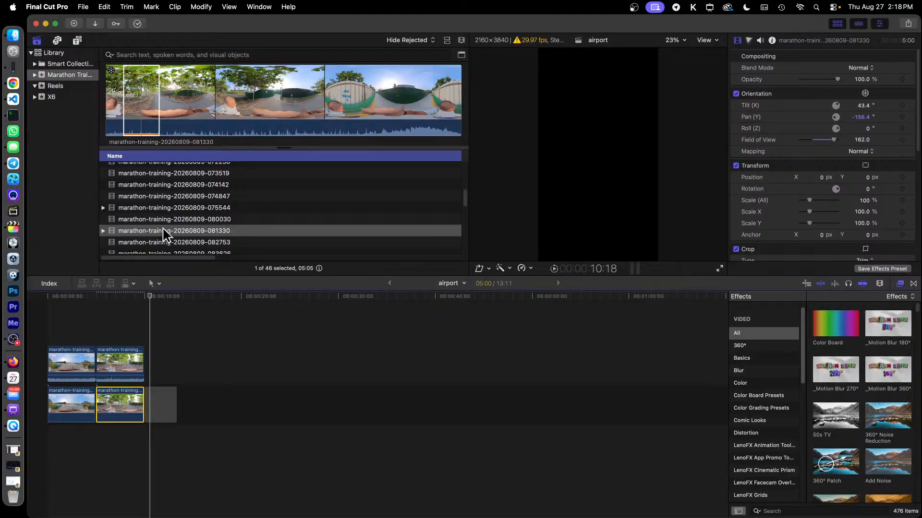
{"action": "scroll", "coordinate": [214, 216], "scroll_direction": "down", "scroll_amount": 2}
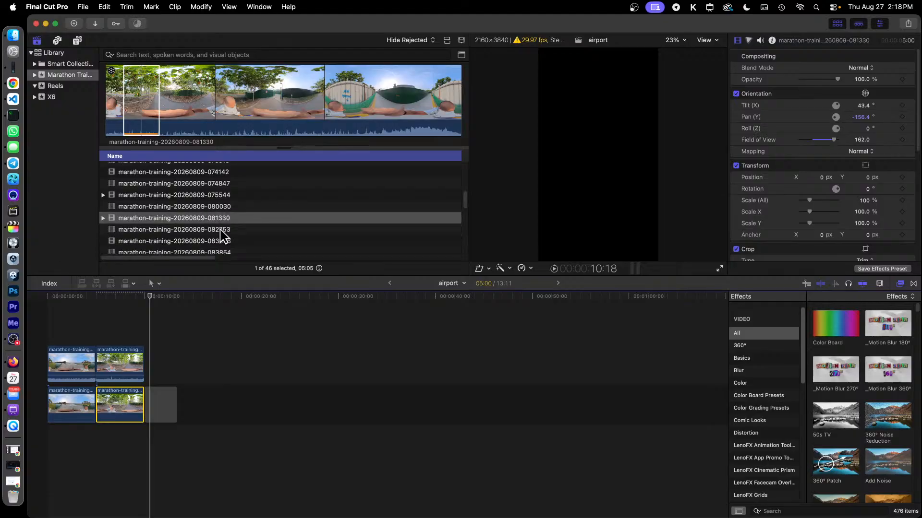
{"action": "left_click", "coordinate": [220, 229]}
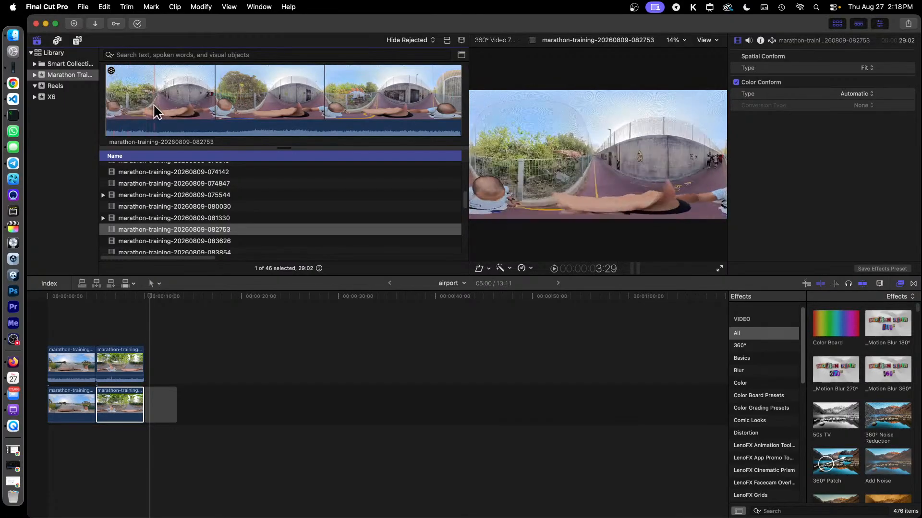
{"action": "left_click", "coordinate": [115, 114]}
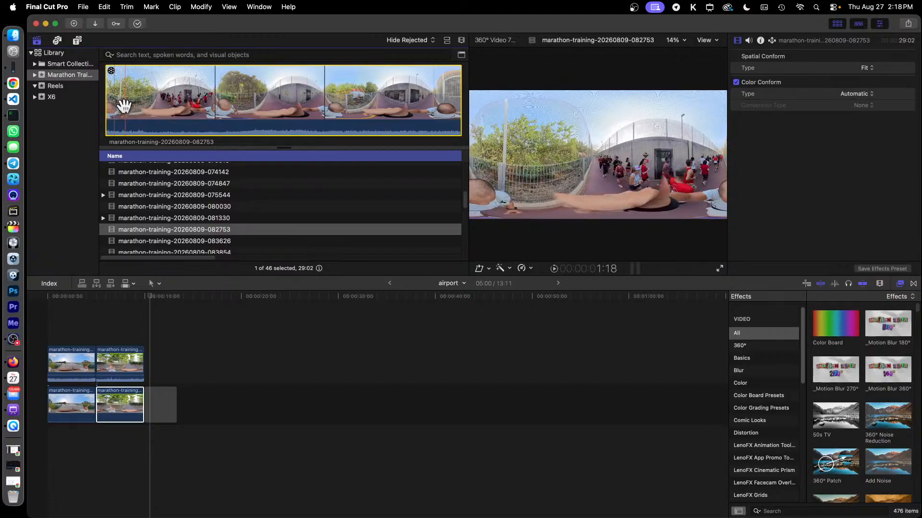
{"action": "left_click_drag", "start_coordinate": [124, 106], "coordinate": [164, 112]}
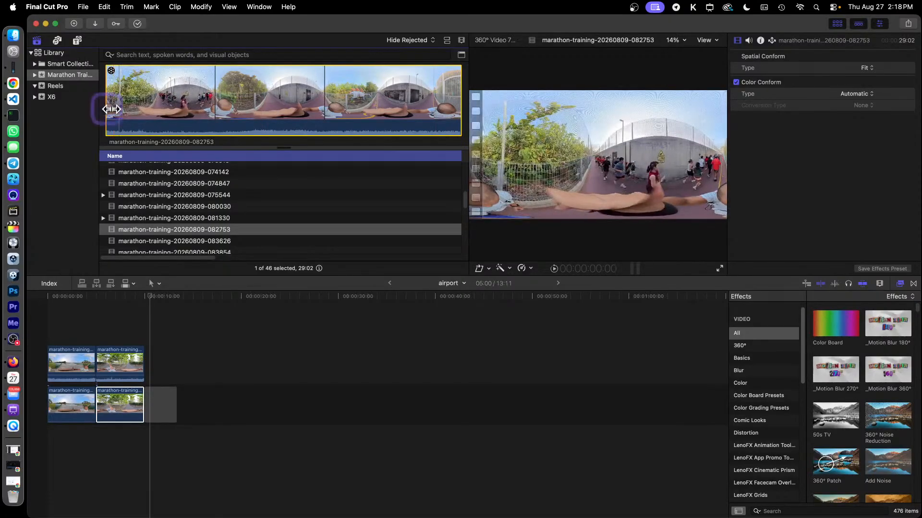
{"action": "left_click_drag", "start_coordinate": [111, 109], "coordinate": [116, 109]}
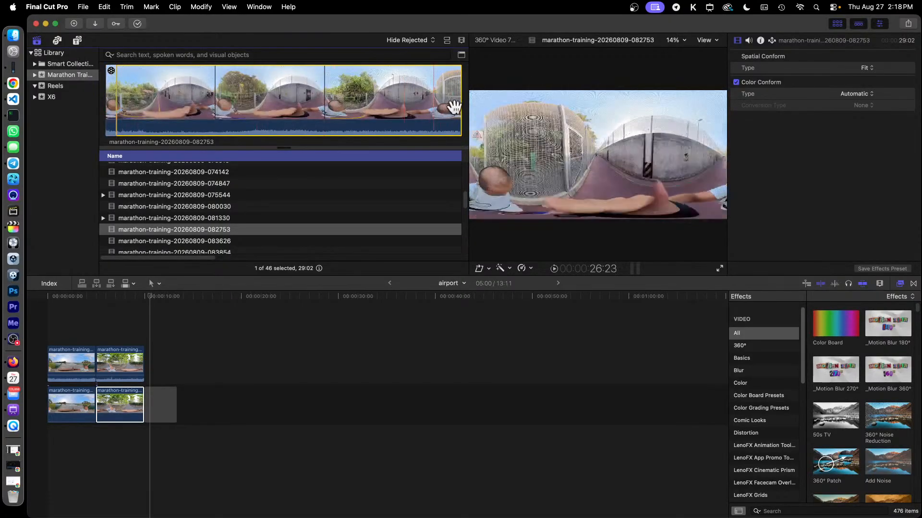
{"action": "left_click_drag", "start_coordinate": [461, 108], "coordinate": [200, 116]}
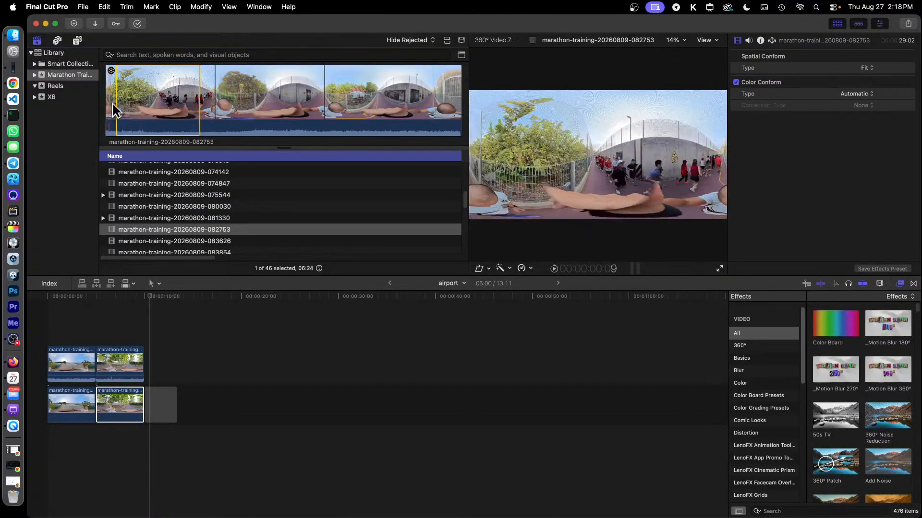
{"action": "left_click_drag", "start_coordinate": [97, 109], "coordinate": [106, 105]}
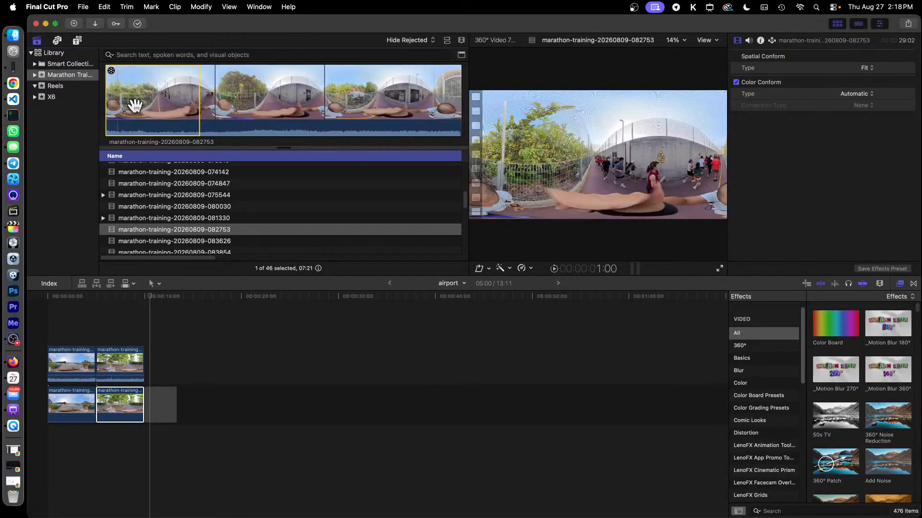
- Replace the gap after the second split-screen pair with the marked range and set the new clip's duration to 7:00
{"action": "left_click_drag", "start_coordinate": [158, 139], "coordinate": [155, 405]}
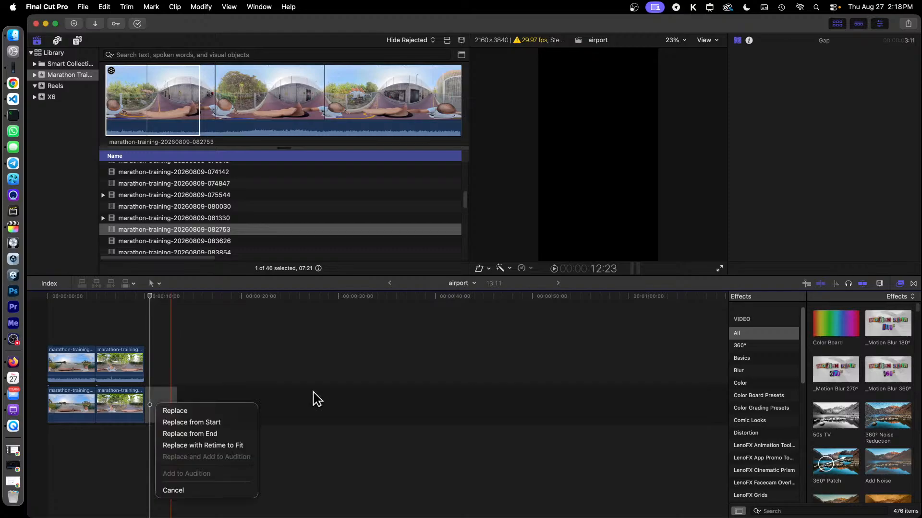
{"action": "left_click", "coordinate": [206, 411]}
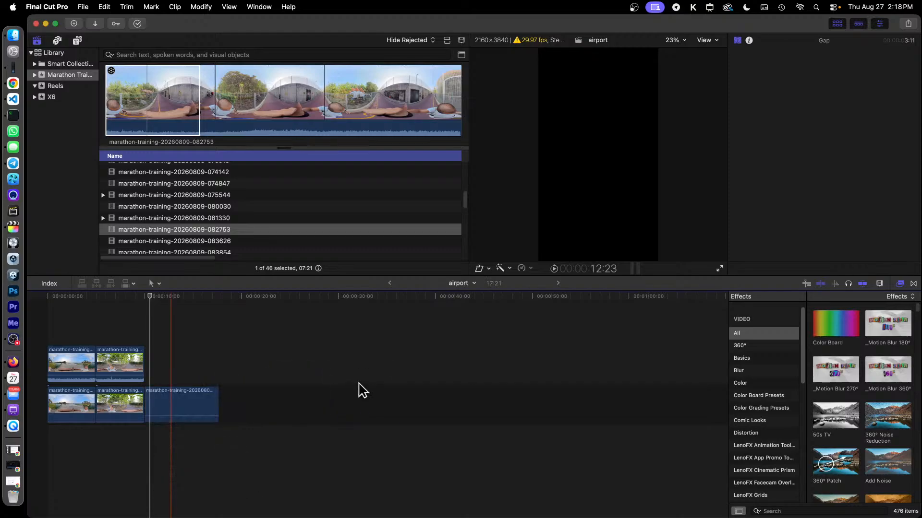
{"action": "left_click", "coordinate": [181, 403]}
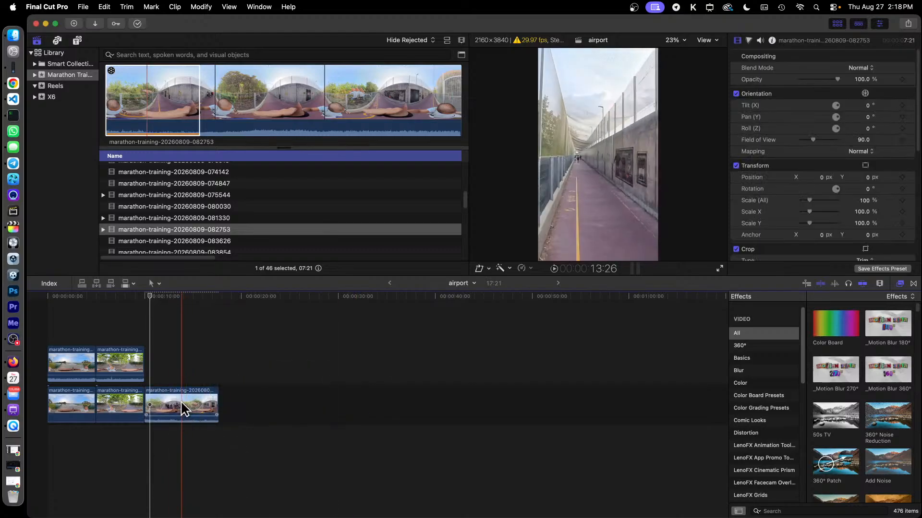
{"action": "right_click", "coordinate": [180, 400]}
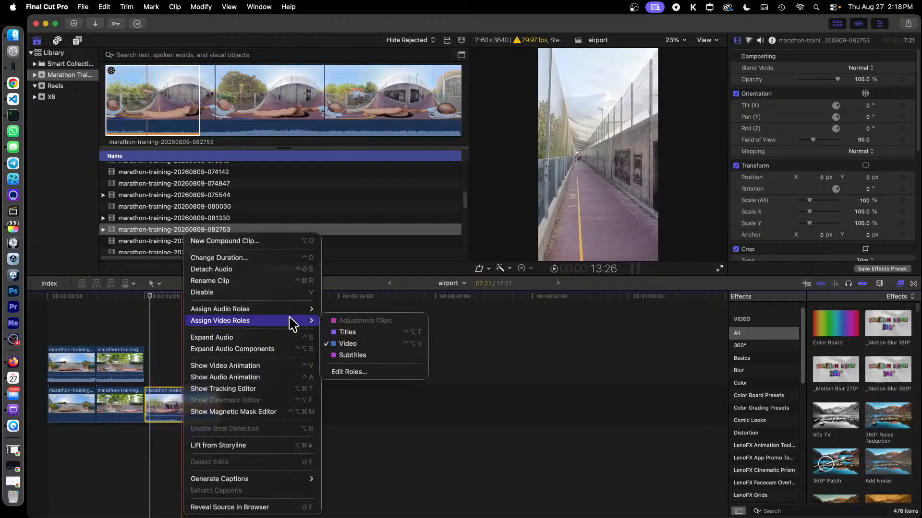
{"action": "left_click", "coordinate": [260, 259]}
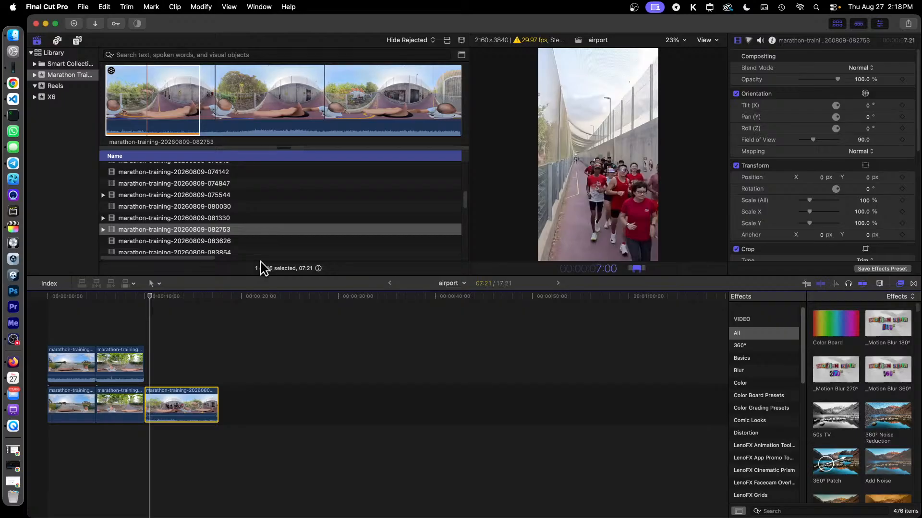
{"action": "key", "text": "Return"}
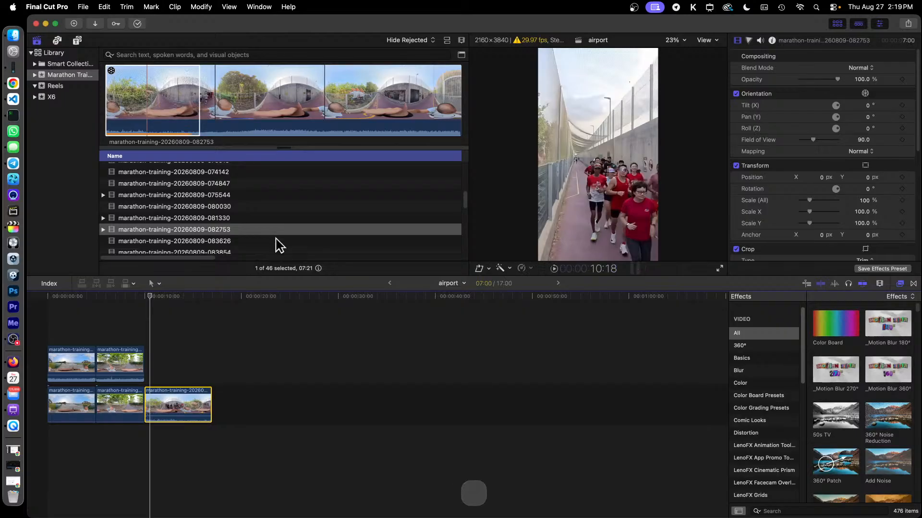
- Set the third clip's Tilt (X) to 25.0° and Field of View to 150.0 while viewing it at 12:28
{"action": "left_click", "coordinate": [182, 299]}
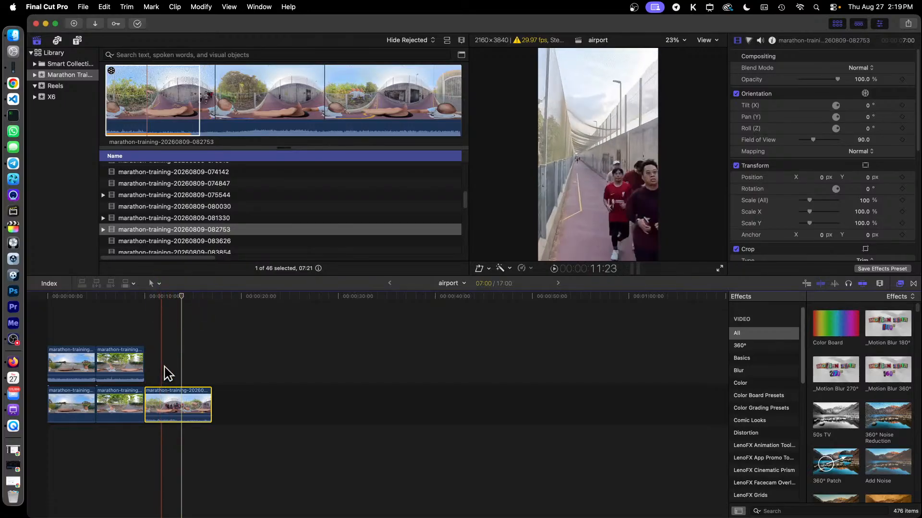
{"action": "left_click", "coordinate": [173, 300]}
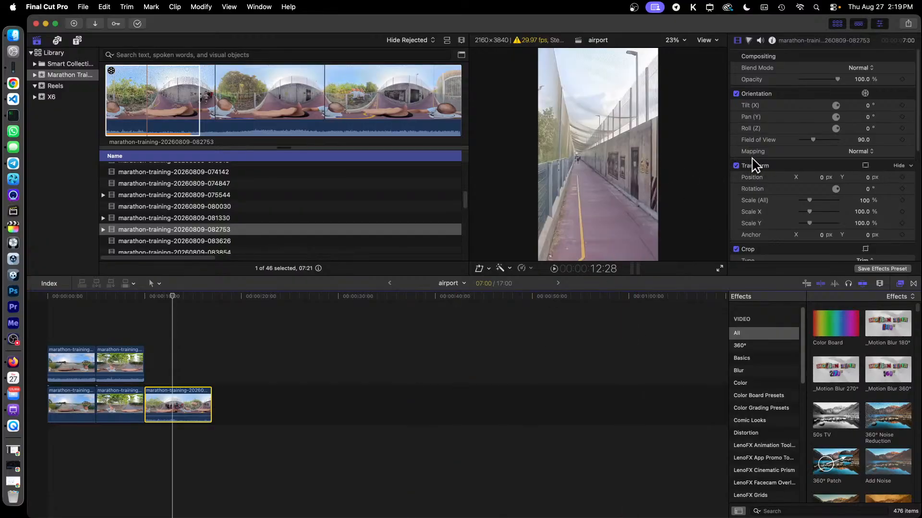
{"action": "left_click", "coordinate": [867, 107]}
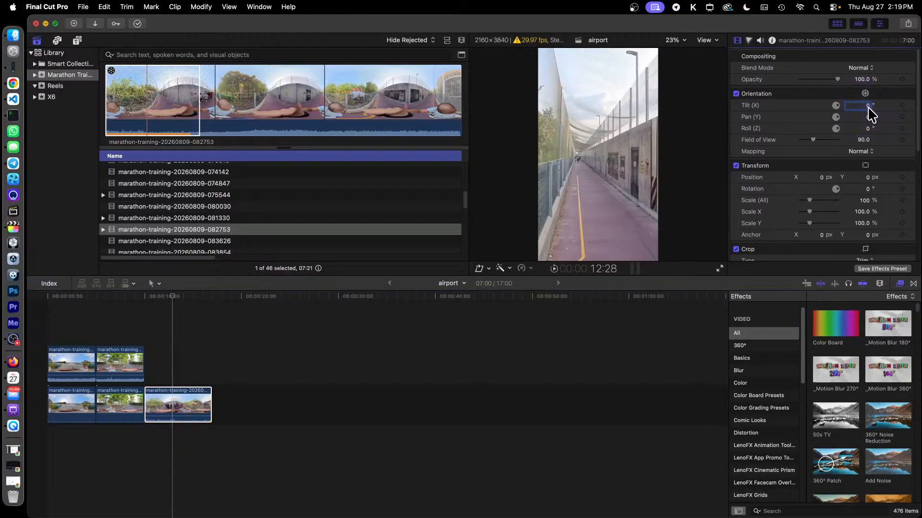
{"action": "left_click", "coordinate": [864, 140]}
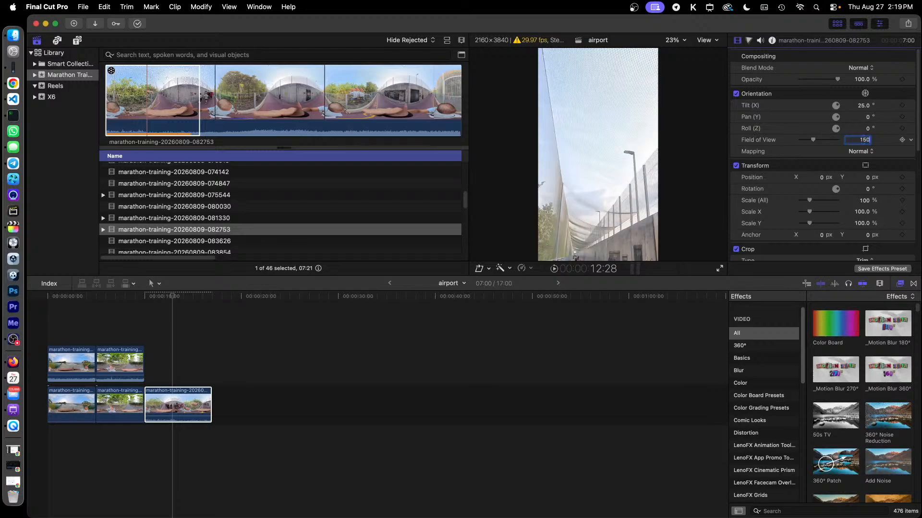
{"action": "type", "text": "150"}
{"action": "key", "text": "Return"}
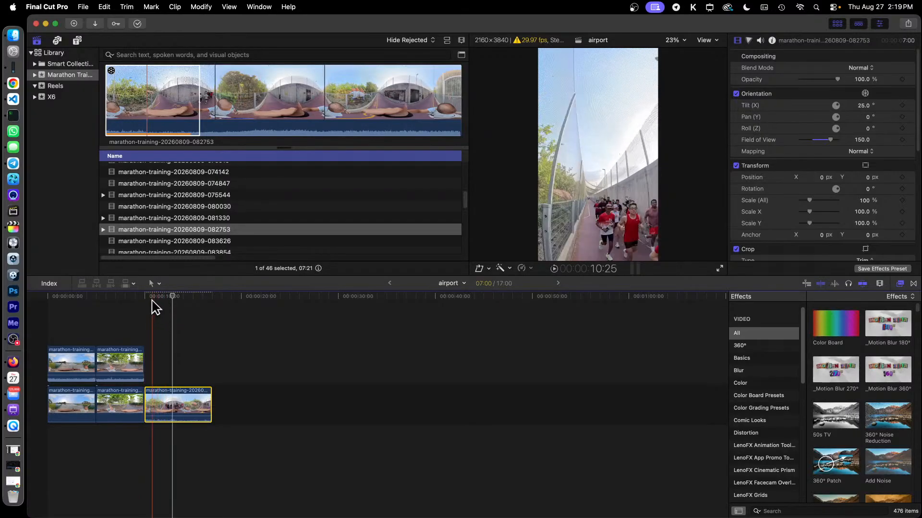
- At 10:19, set the third clip's Tilt (X) to 14.0° and Pan (Y) to -24.0°, and keyframe the pan
{"action": "left_click", "coordinate": [151, 297]}
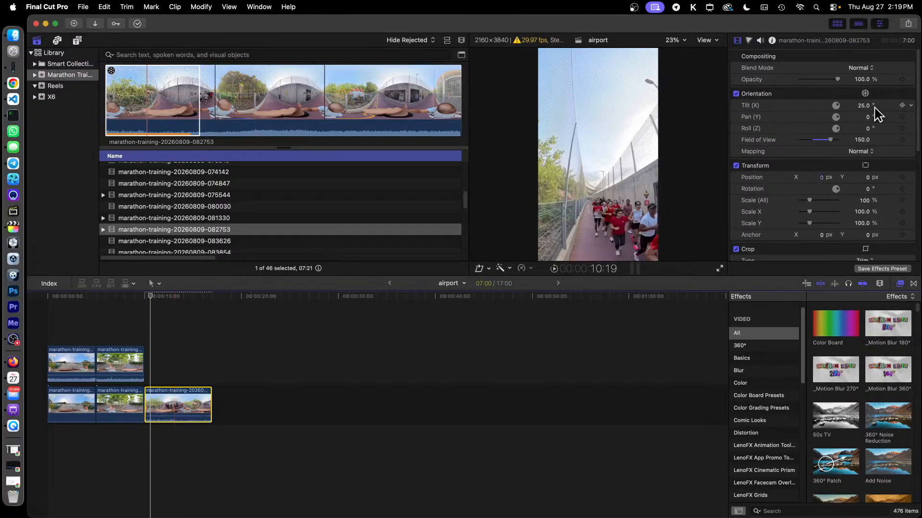
{"action": "mouse_move", "coordinate": [868, 117]}
{"action": "left_mouse_down"}
{"action": "mouse_move", "coordinate": [852, 106]}
{"action": "mouse_move", "coordinate": [862, 106]}
{"action": "left_mouse_up"}
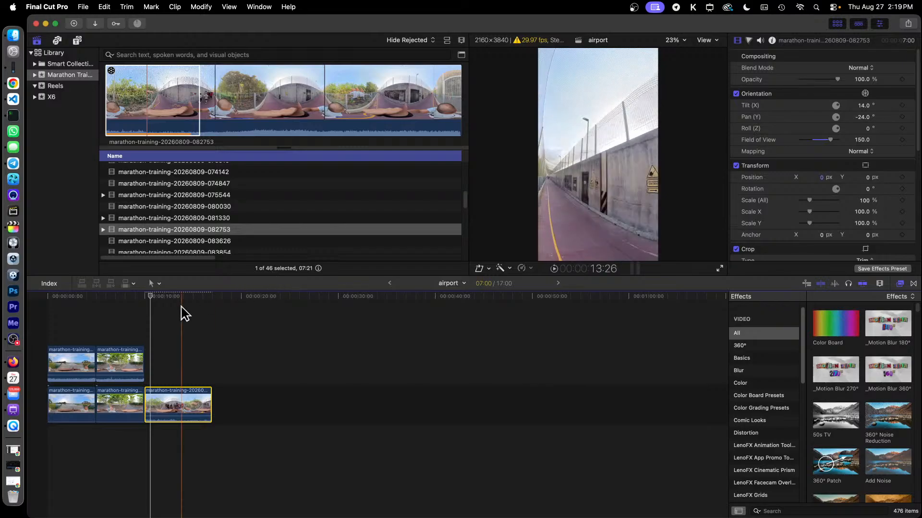
{"action": "left_click", "coordinate": [902, 117]}
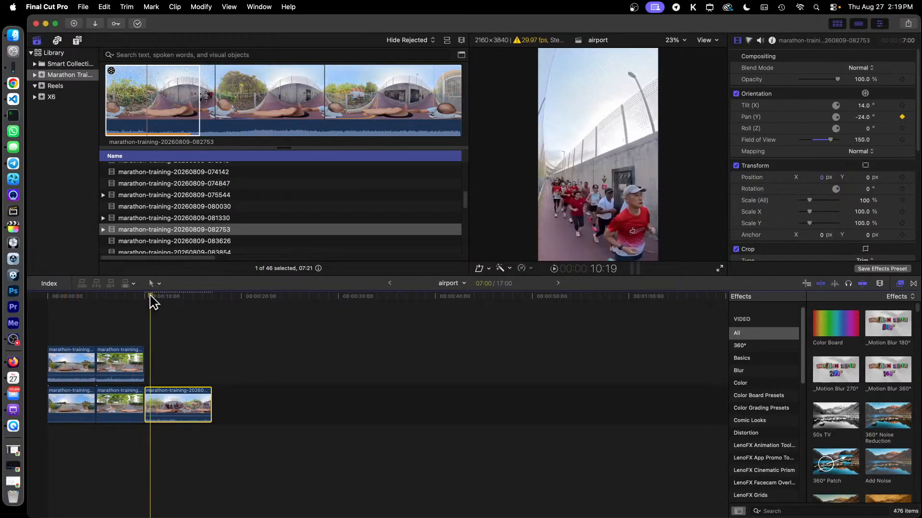
- Keyframe the third clip's Pan (Y) at -135.0° at 12:23 and hold that value with another keyframe at 13:27
{"action": "left_click_drag", "start_coordinate": [150, 296], "coordinate": [171, 300]}
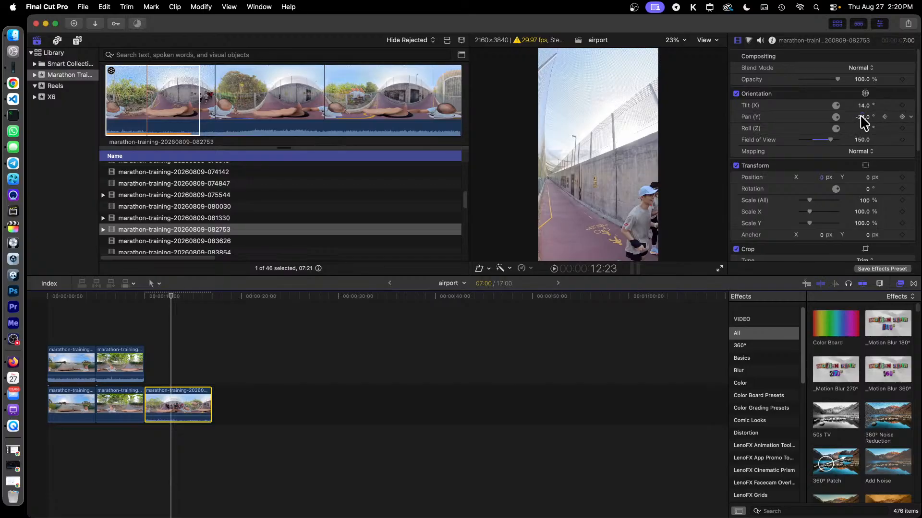
{"action": "left_click_drag", "start_coordinate": [861, 117], "coordinate": [807, 117]}
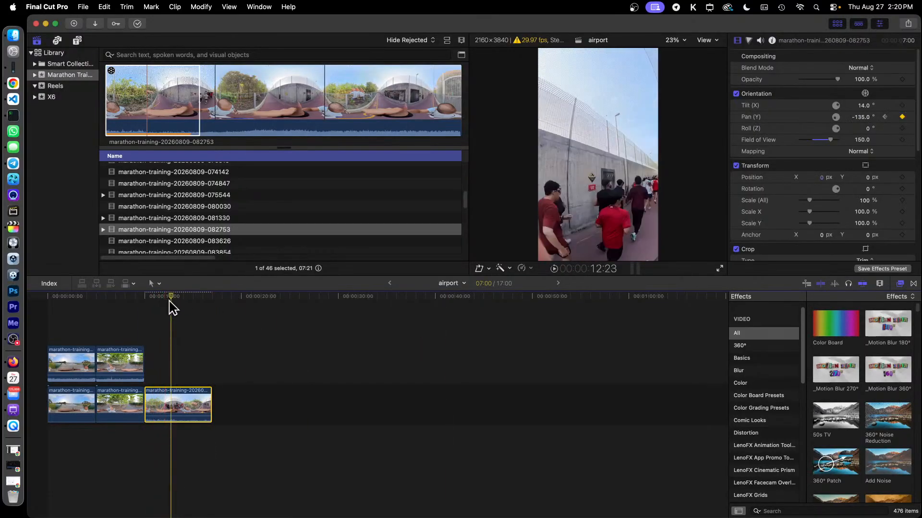
{"action": "left_click", "coordinate": [182, 303]}
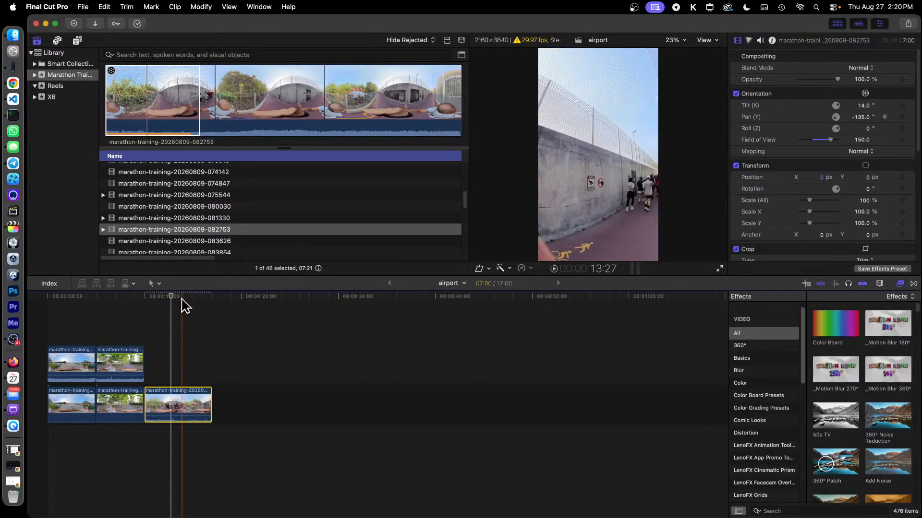
{"action": "left_click", "coordinate": [903, 117]}
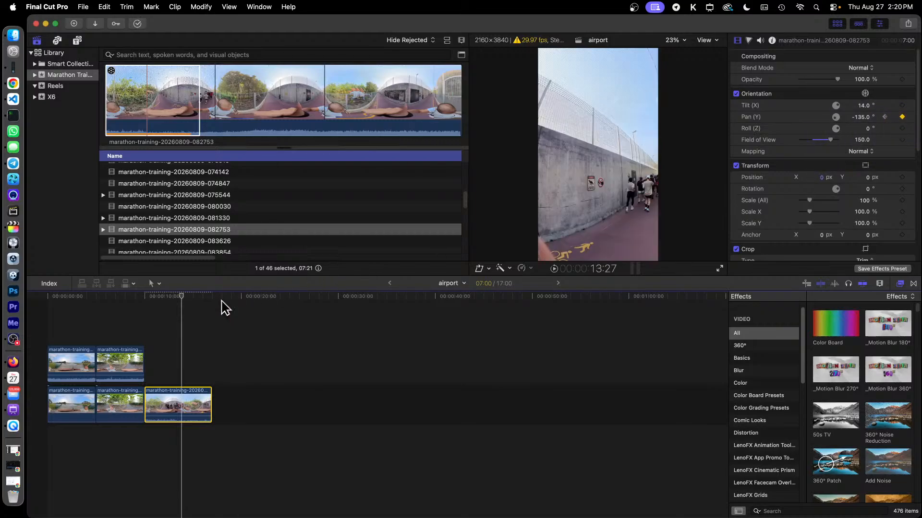
- Keyframe the third clip's Pan (Y) at -302.0° at 15:09
{"action": "left_click_drag", "start_coordinate": [177, 300], "coordinate": [198, 305]}
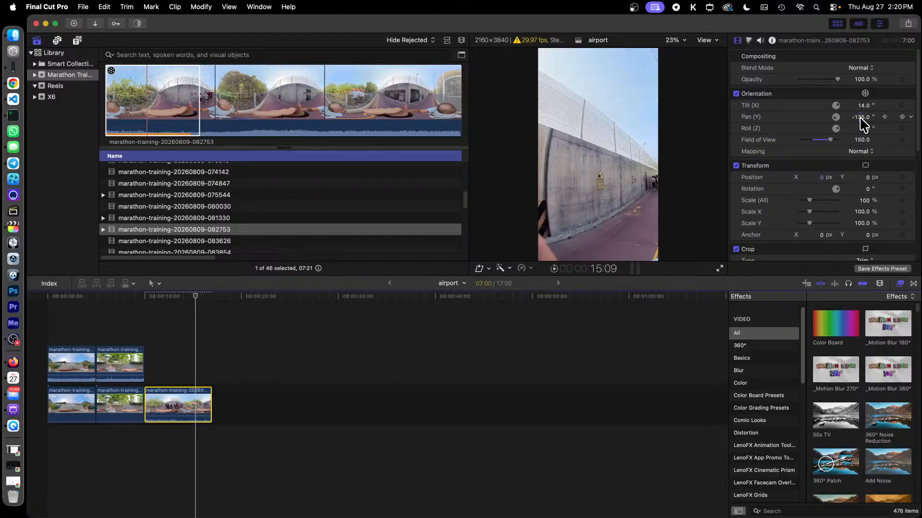
{"action": "mouse_move", "coordinate": [860, 118]}
{"action": "left_mouse_down"}
{"action": "mouse_move", "coordinate": [849, 116]}
{"action": "mouse_move", "coordinate": [859, 117]}
{"action": "left_mouse_up"}
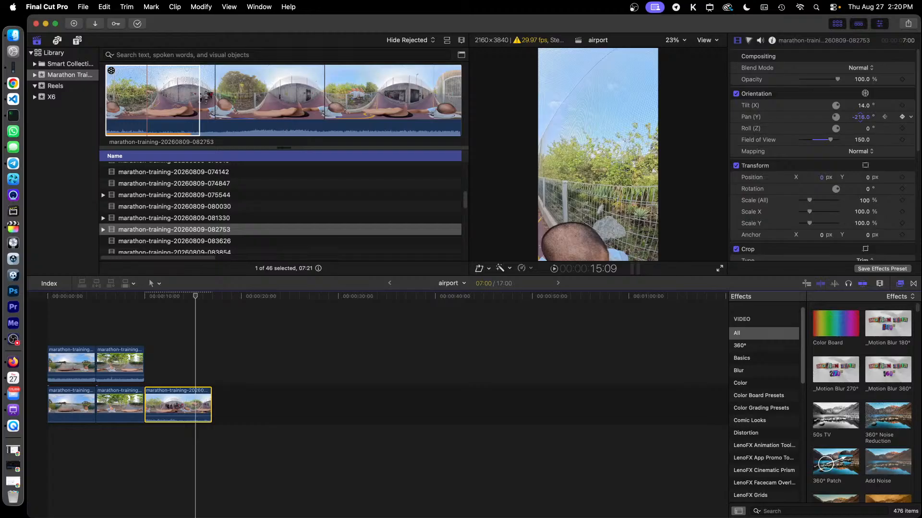
{"action": "left_click_drag", "start_coordinate": [859, 116], "coordinate": [857, 124]}
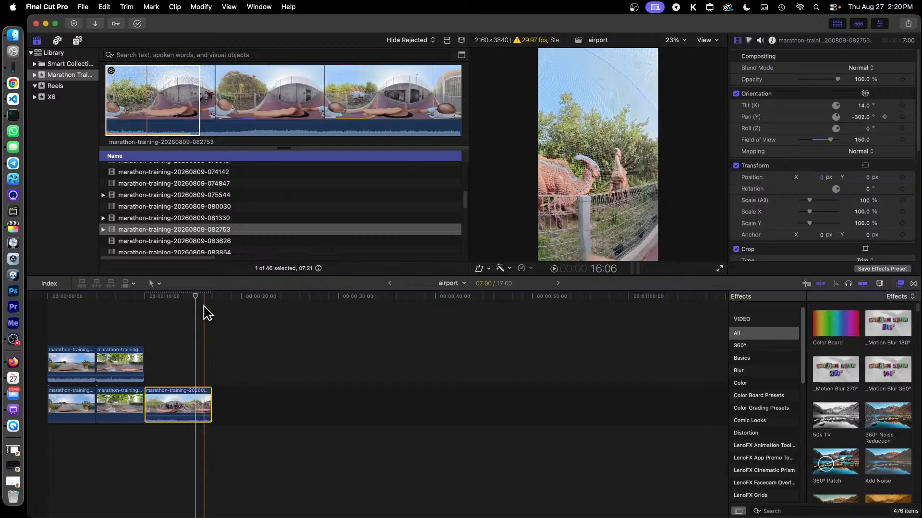
{"action": "left_click", "coordinate": [223, 241]}
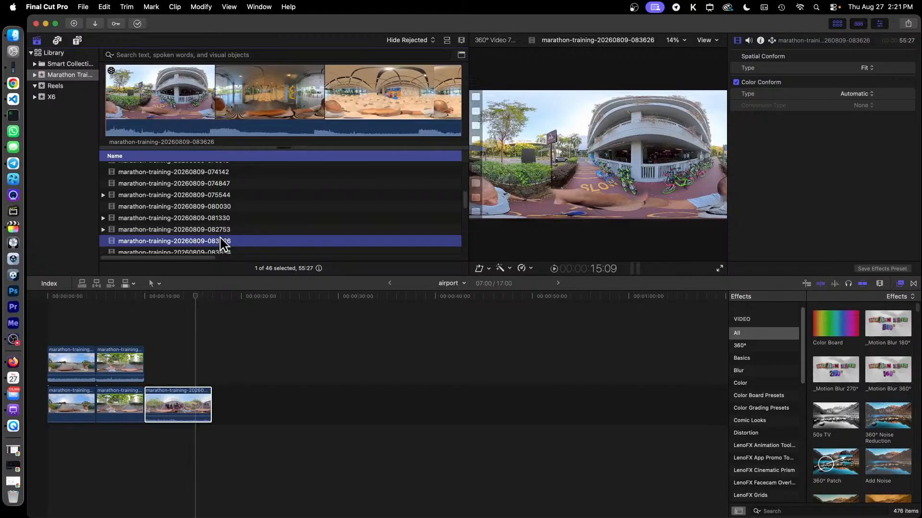
{"action": "scroll", "coordinate": [224, 215], "scroll_direction": "down", "scroll_amount": 3}
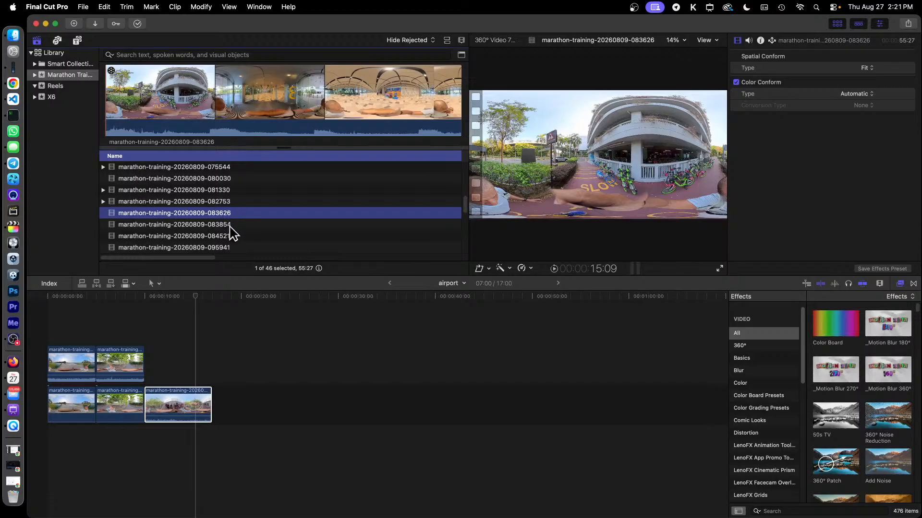
{"action": "left_click", "coordinate": [157, 84]}
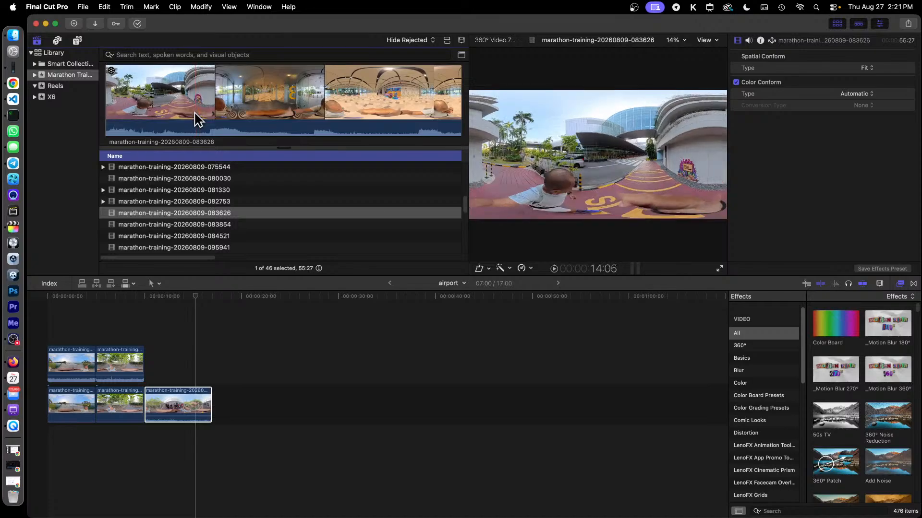
{"action": "left_click_drag", "start_coordinate": [195, 114], "coordinate": [235, 413]}
- Set the appended clip's duration to 5:00 and copy the clip
{"action": "right_click", "coordinate": [237, 403]}
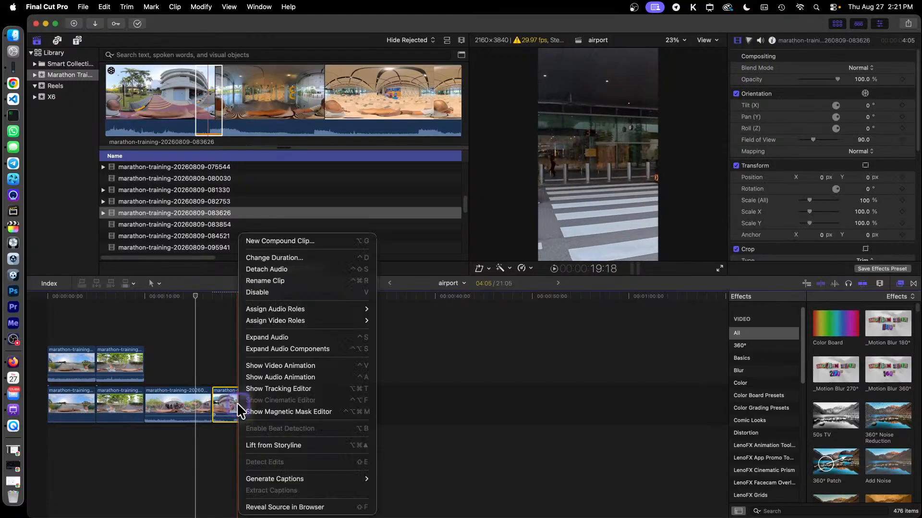
{"action": "left_click", "coordinate": [312, 259]}
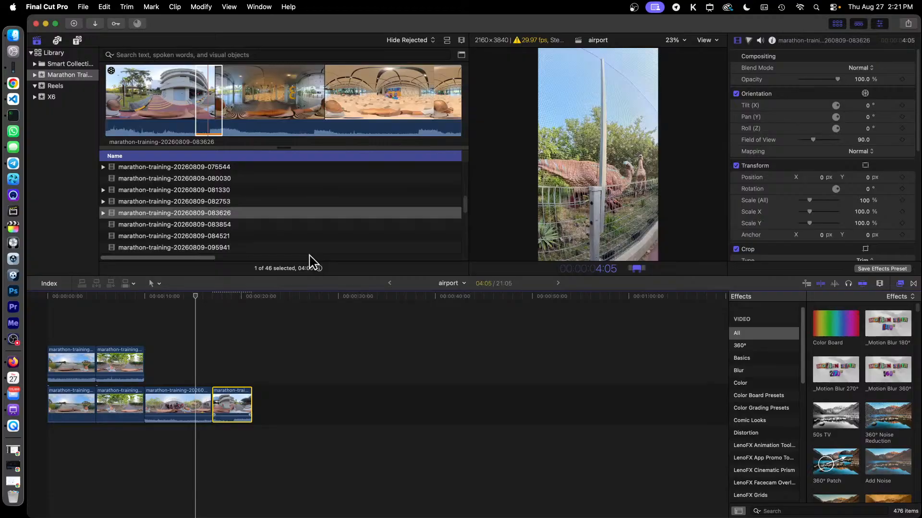
{"action": "type", "text": "500"}
{"action": "key", "text": "Return"}
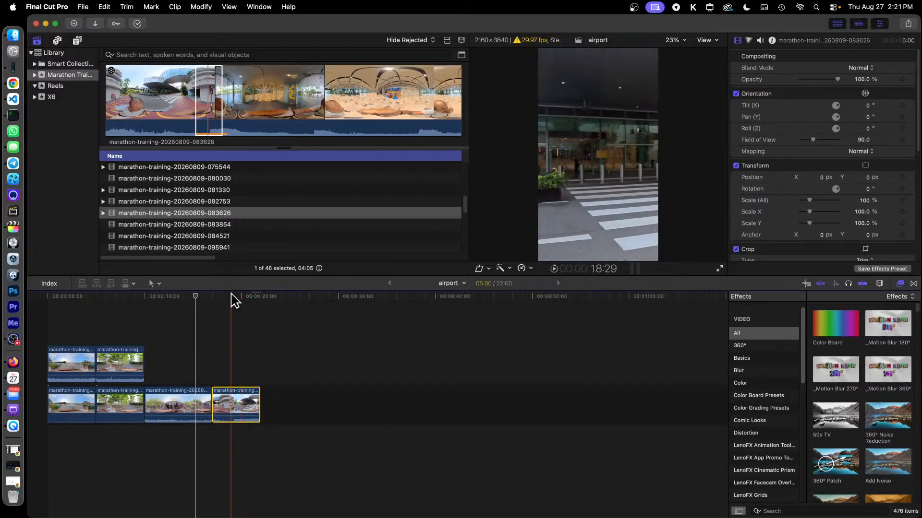
{"action": "key", "text": "cmd+c"}
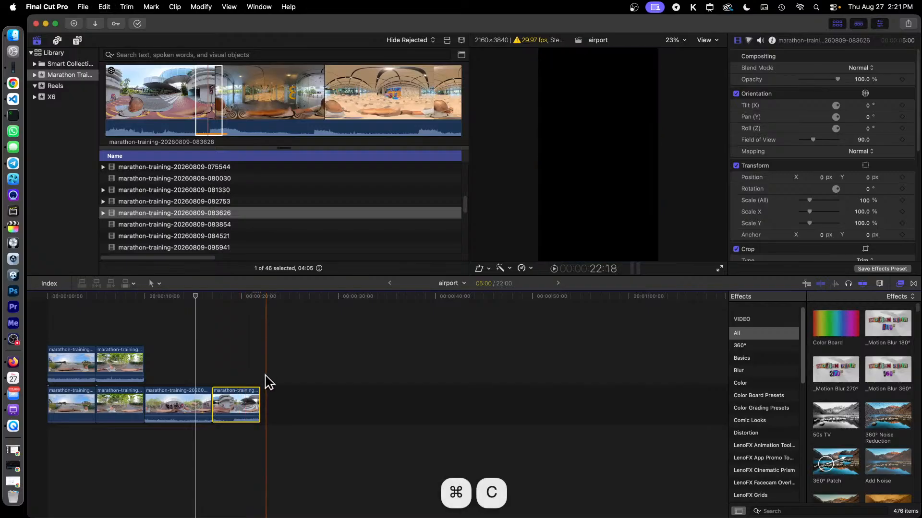
- Paste the copied clip, stack it directly above the fourth clip, and paste the second upper clip's attributes onto it
{"action": "key", "text": "super+v"}
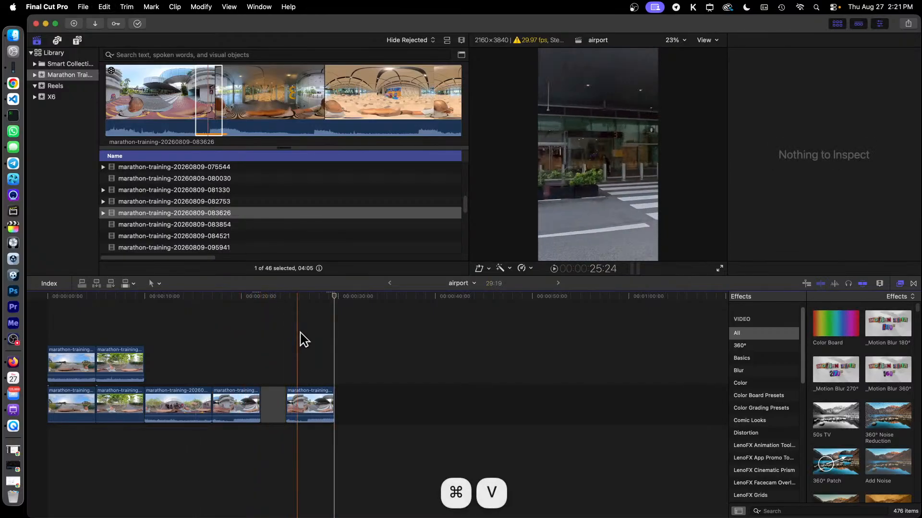
{"action": "left_click_drag", "start_coordinate": [309, 391], "coordinate": [237, 359]}
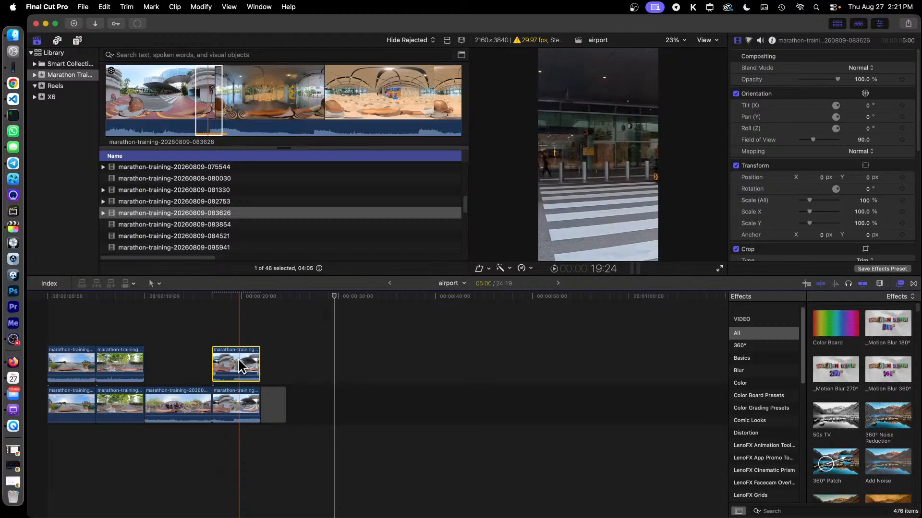
{"action": "left_click", "coordinate": [122, 358]}
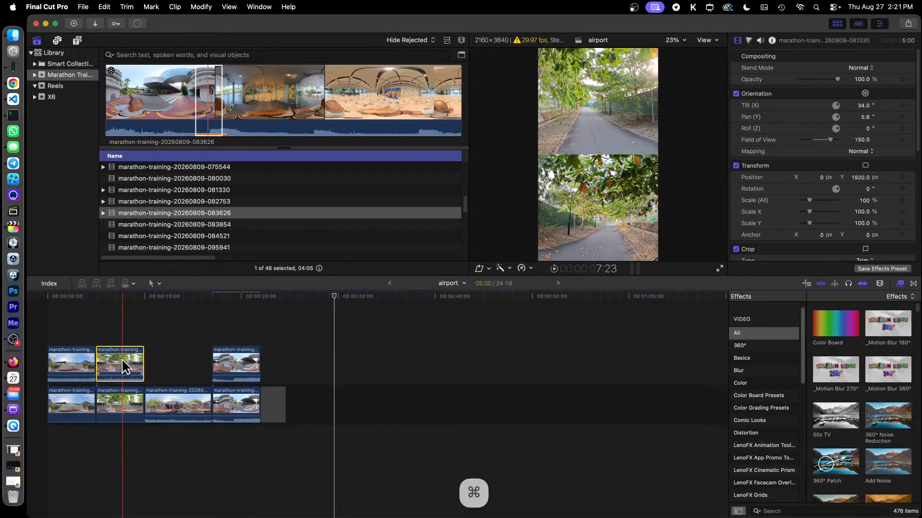
{"action": "key", "text": "cmd+c"}
{"action": "left_click", "coordinate": [253, 368]}
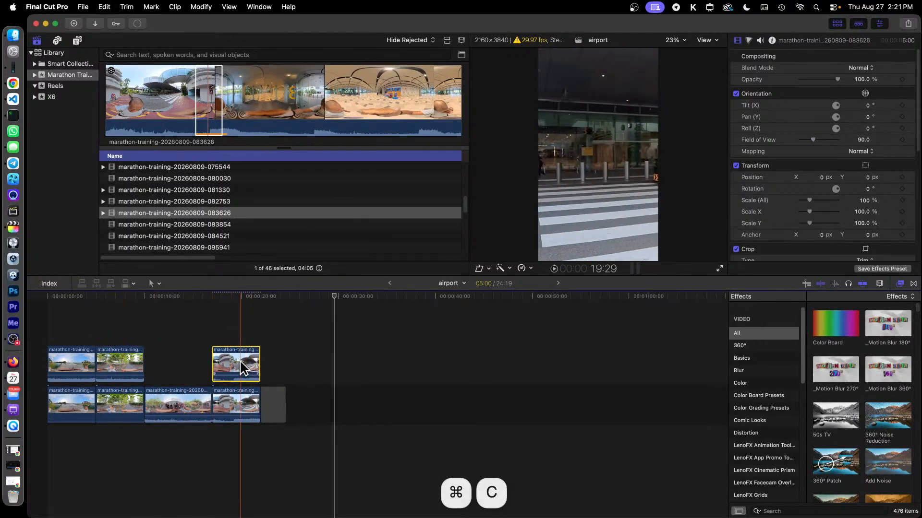
{"action": "left_click", "coordinate": [104, 7]}
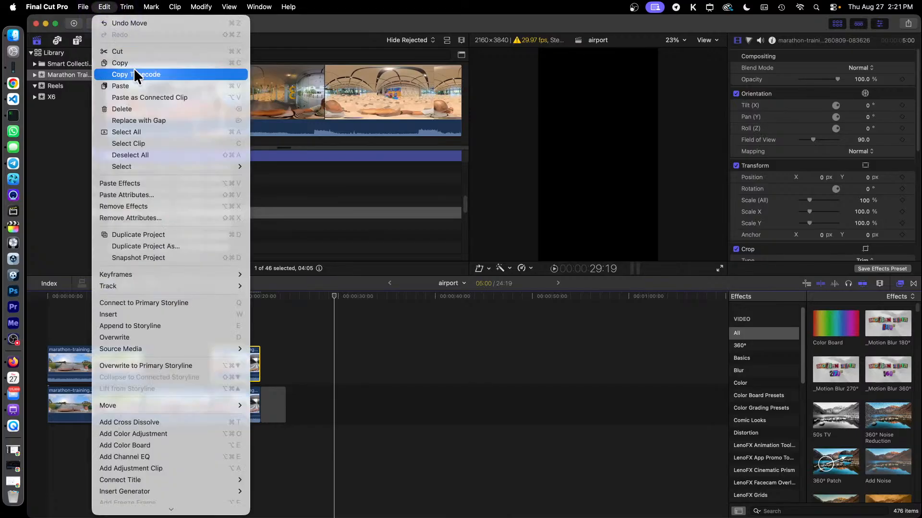
{"action": "left_click", "coordinate": [180, 194]}
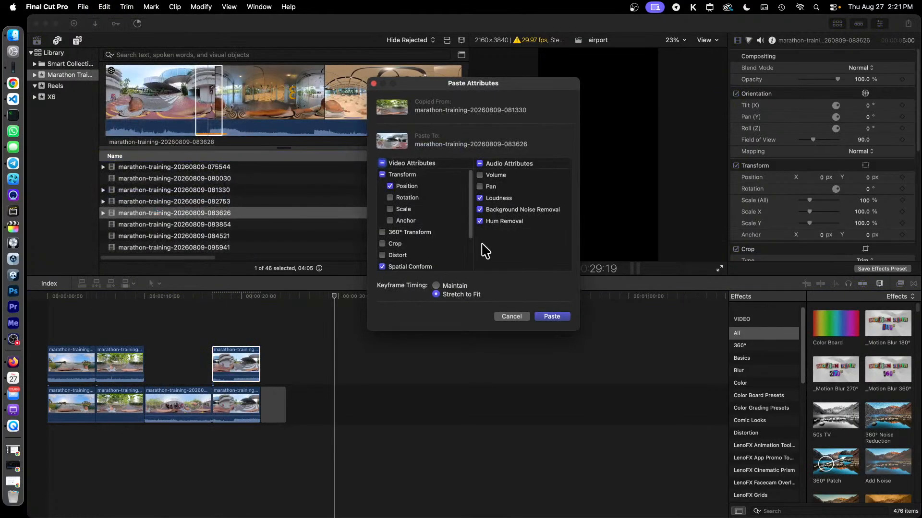
{"action": "left_click", "coordinate": [553, 316]}
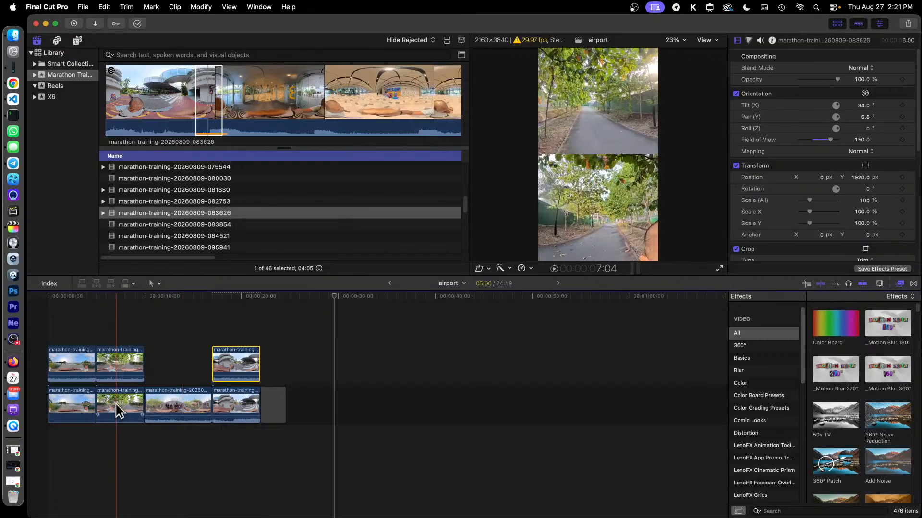
- Copy the second lower clip and paste its attributes, stretched to fit, onto the fourth clip in the primary storyline
{"action": "left_click", "coordinate": [119, 408]}
{"action": "key", "text": "cmd+c"}
{"action": "left_click", "coordinate": [237, 402]}
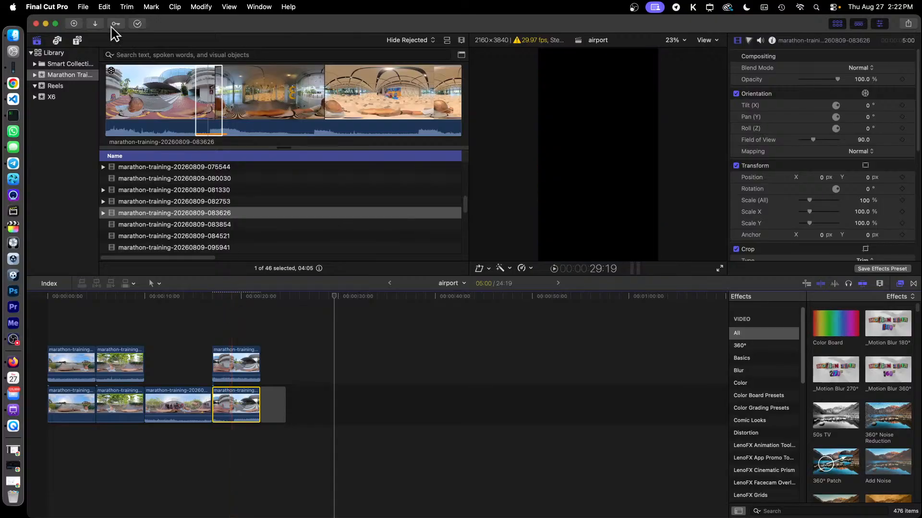
{"action": "left_click", "coordinate": [104, 6]}
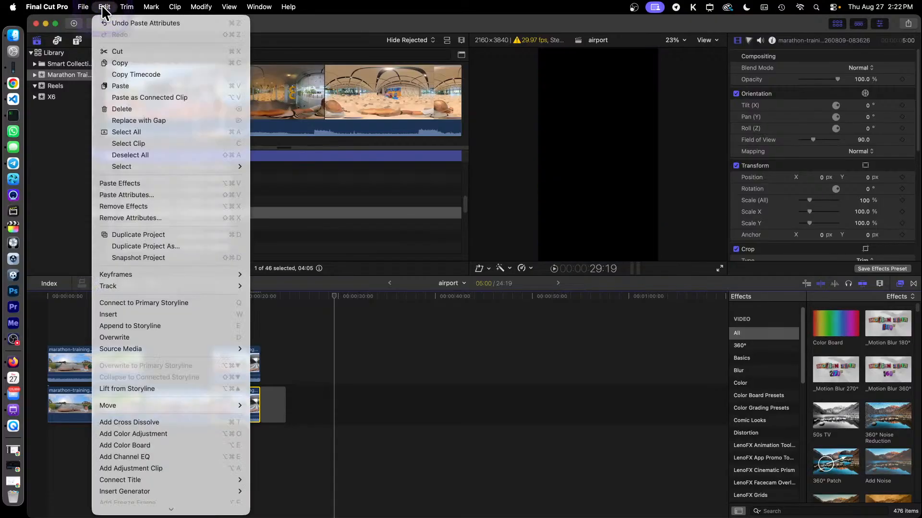
{"action": "left_click", "coordinate": [199, 194]}
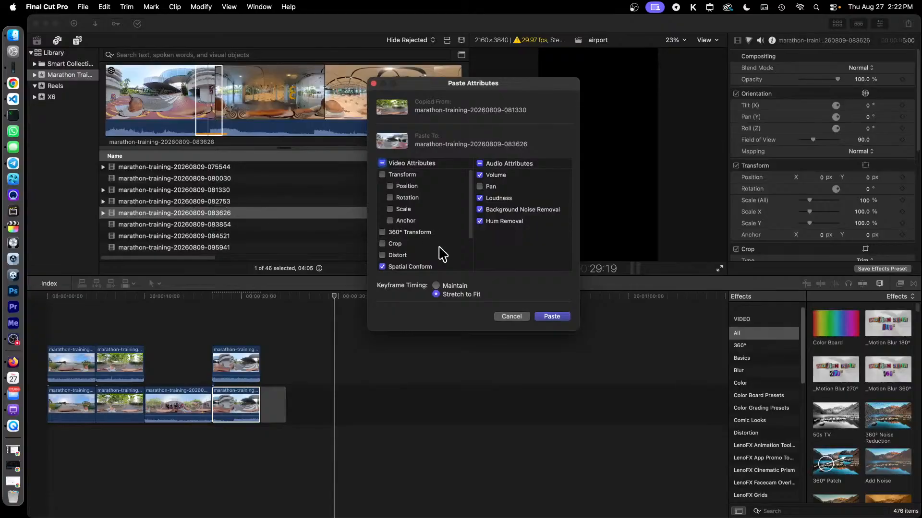
{"action": "left_click", "coordinate": [540, 317]}
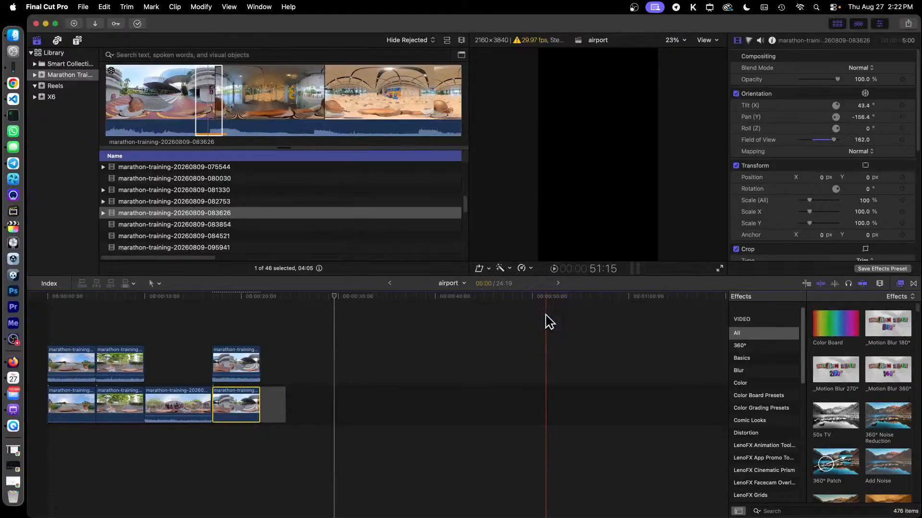
- Set Pan (Y) to 22.4° on the newest pair's upper clip and to -255.4° on its lower clip
{"action": "left_click", "coordinate": [235, 296]}
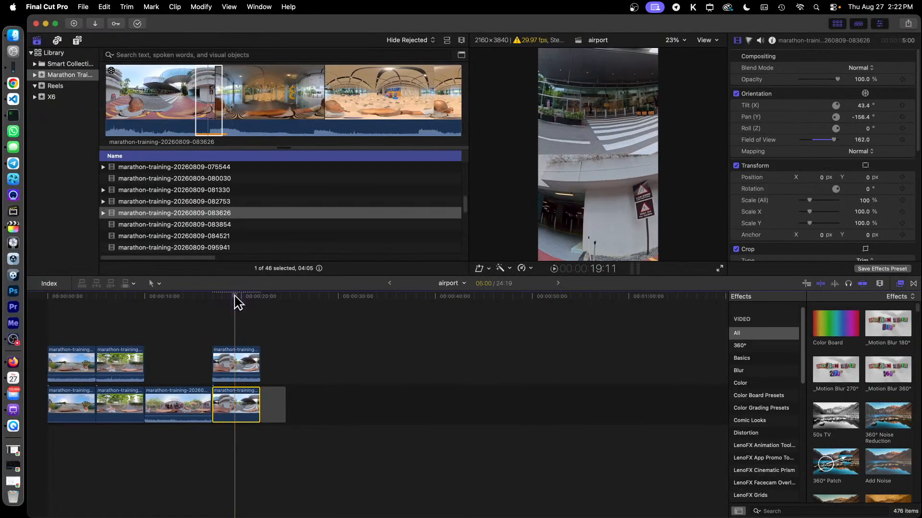
{"action": "left_click", "coordinate": [235, 358]}
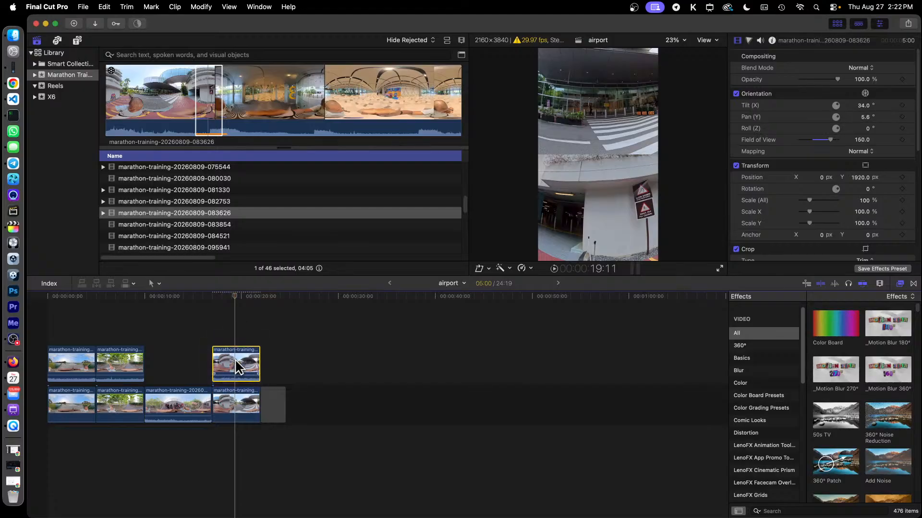
{"action": "left_click", "coordinate": [220, 301]}
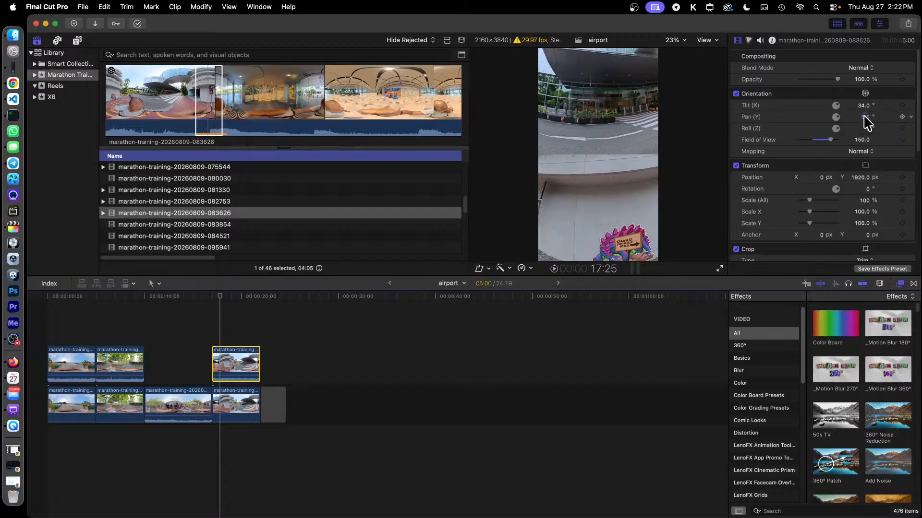
{"action": "left_click_drag", "start_coordinate": [869, 126], "coordinate": [836, 125]}
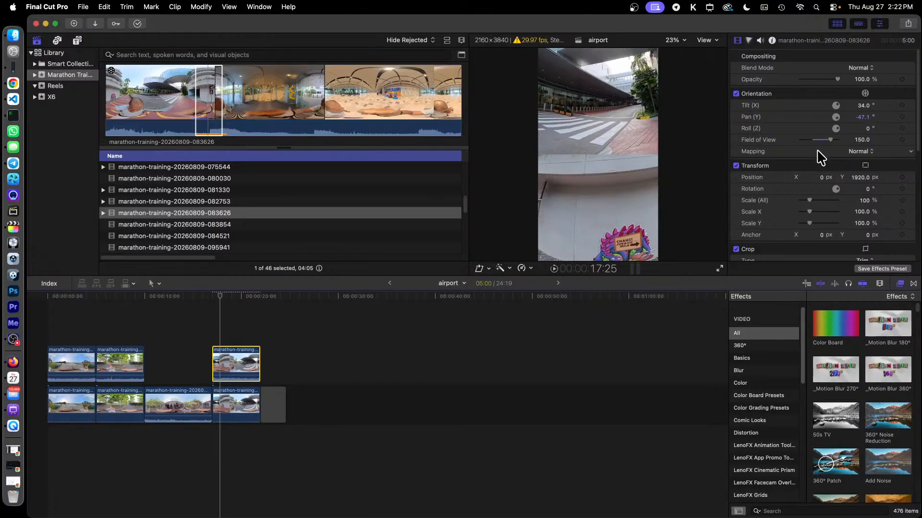
{"action": "left_click", "coordinate": [234, 297]}
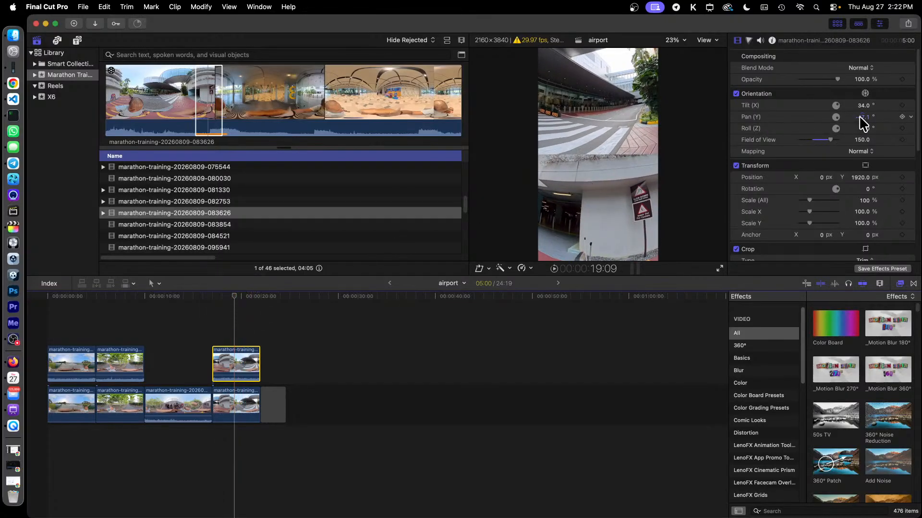
{"action": "left_click_drag", "start_coordinate": [859, 118], "coordinate": [861, 116]}
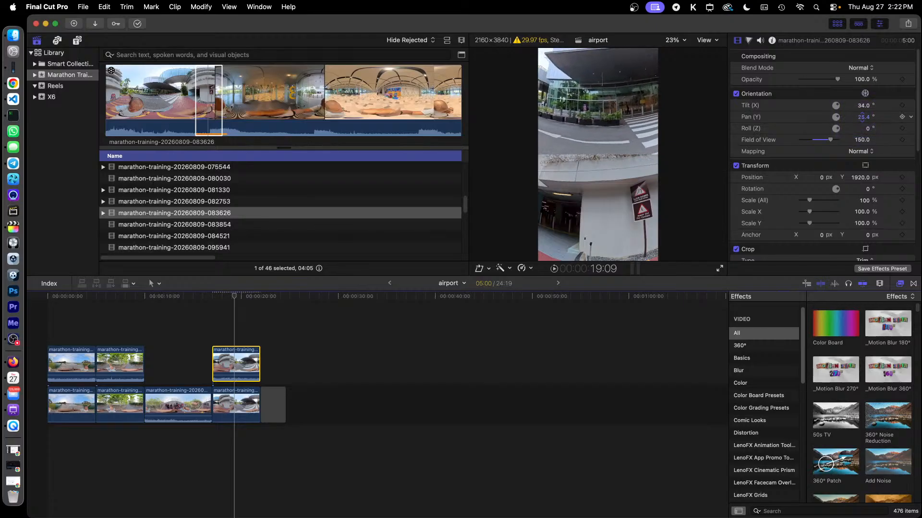
{"action": "left_click_drag", "start_coordinate": [863, 116], "coordinate": [863, 116]}
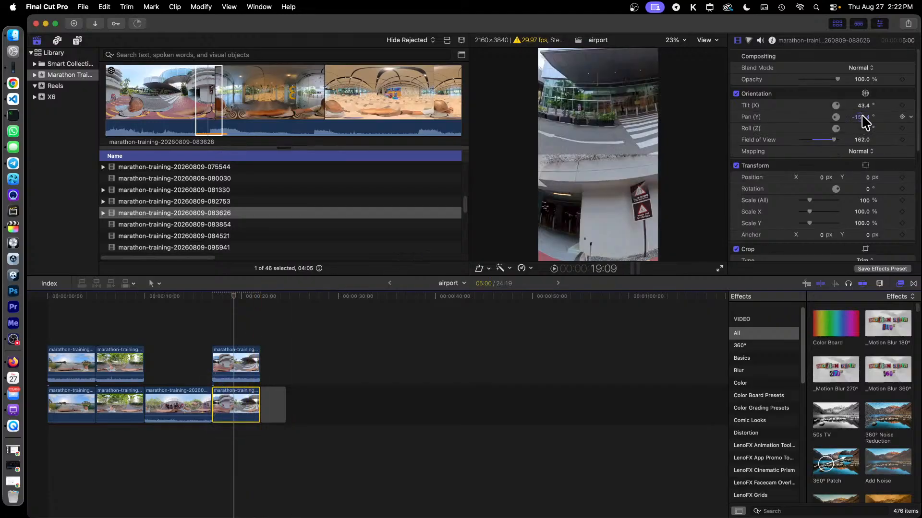
{"action": "left_click_drag", "start_coordinate": [864, 123], "coordinate": [816, 123]}
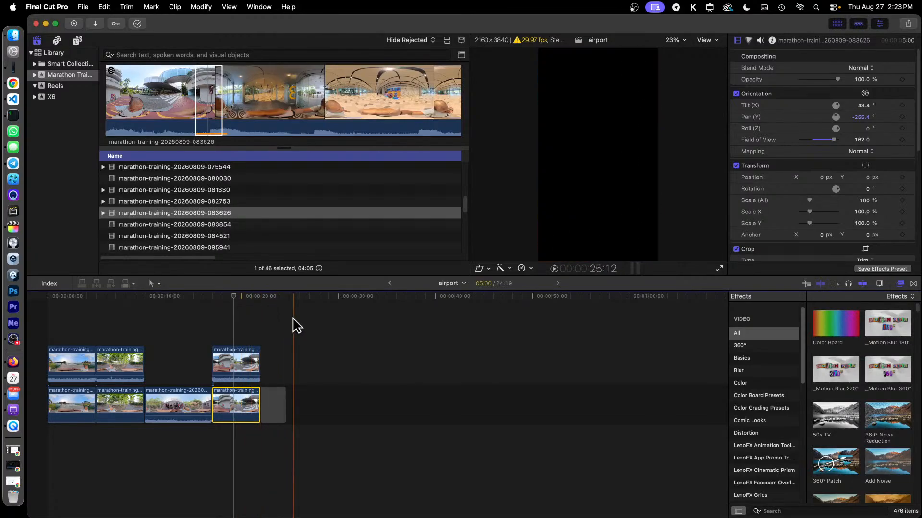
- Change the duration of the newest pair's upper clip to 7:00
{"action": "left_click", "coordinate": [238, 361]}
{"action": "right_click", "coordinate": [238, 361]}
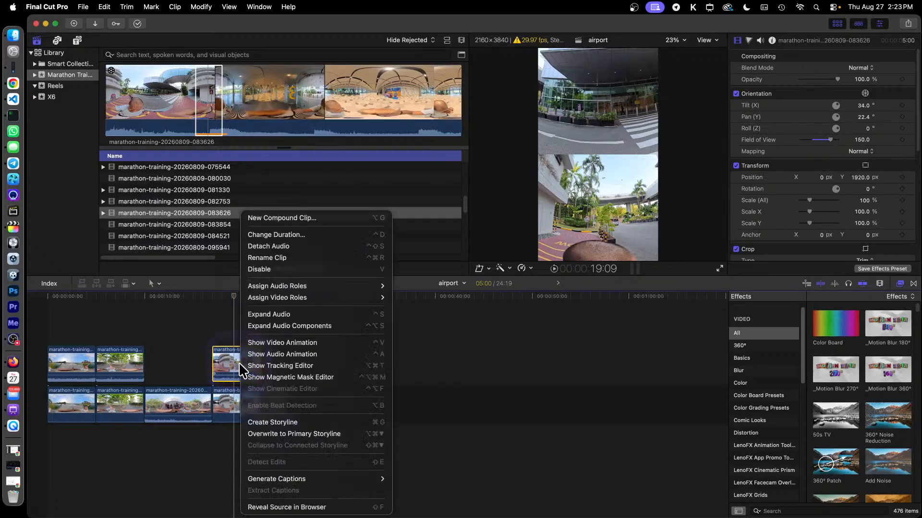
{"action": "left_click", "coordinate": [292, 234]}
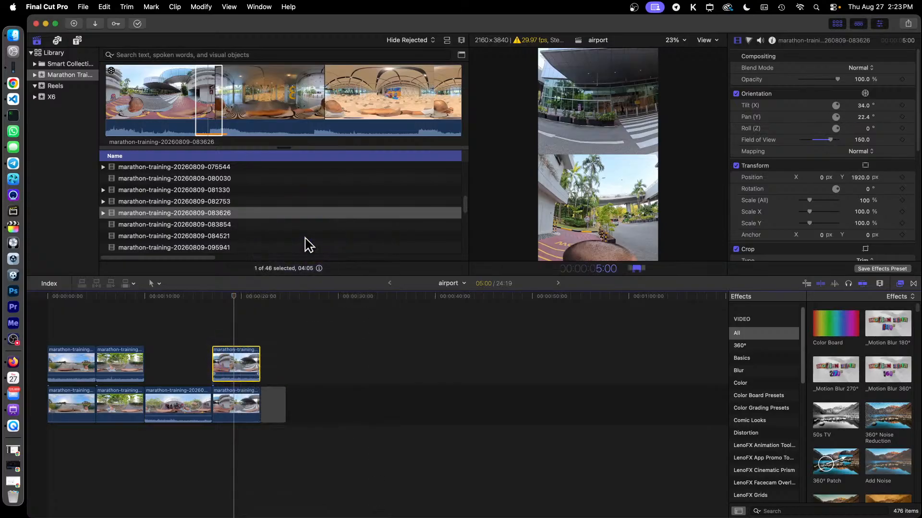
{"action": "type", "text": "+210"}
{"action": "key", "text": "Return"}
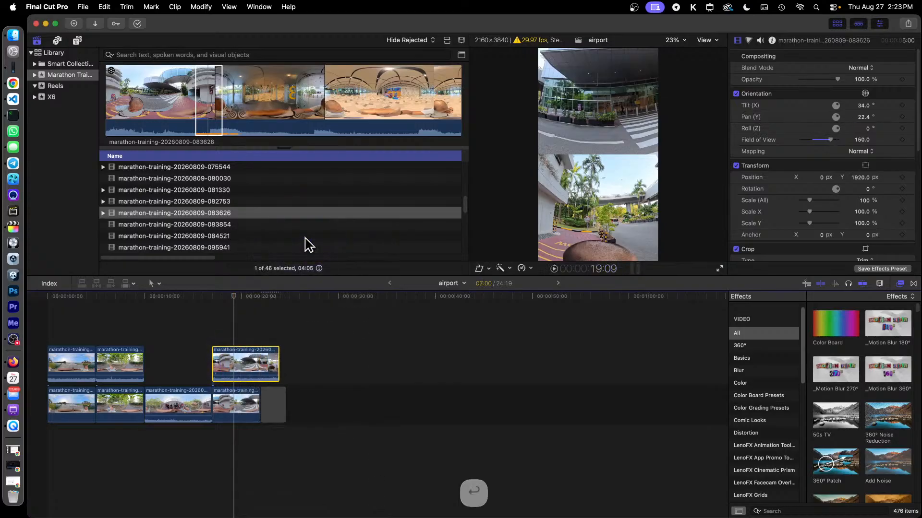
- Extend the newest pair's lower clip to 7:00 so it ends level with the clip above it
{"action": "left_click", "coordinate": [246, 403]}
{"action": "right_click", "coordinate": [245, 402]}
{"action": "key", "text": "Escape"}
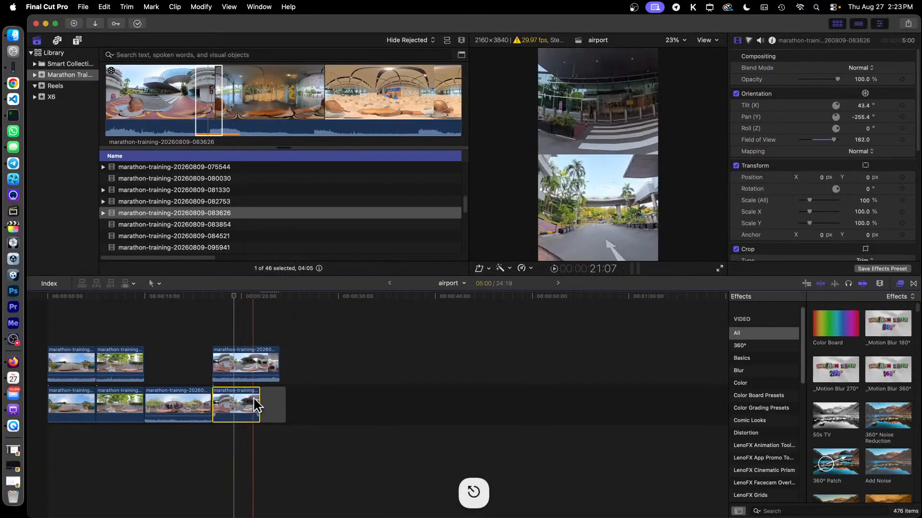
{"action": "left_click_drag", "start_coordinate": [254, 400], "coordinate": [276, 404]}
{"action": "left_click_drag", "start_coordinate": [212, 300], "coordinate": [276, 307]}
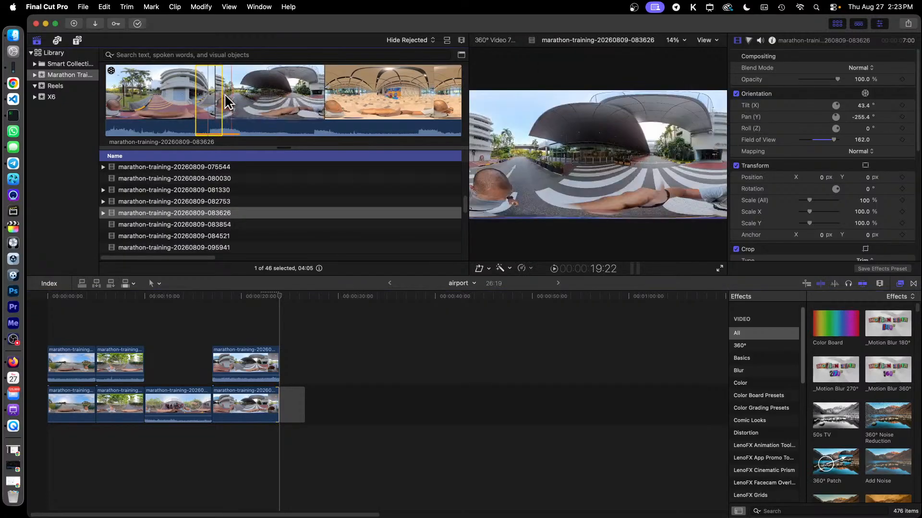
{"action": "left_click", "coordinate": [222, 94]}
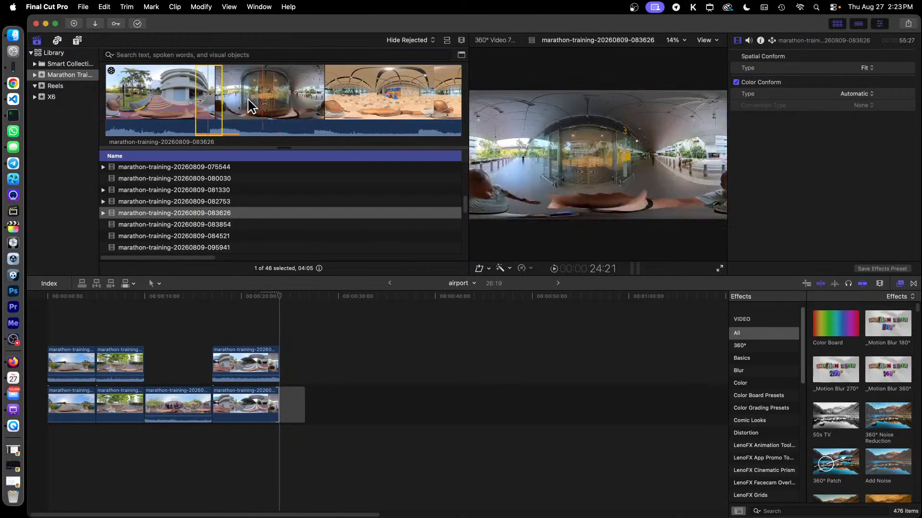
{"action": "left_click_drag", "start_coordinate": [237, 99], "coordinate": [290, 400]}
{"action": "left_click", "coordinate": [329, 415]}
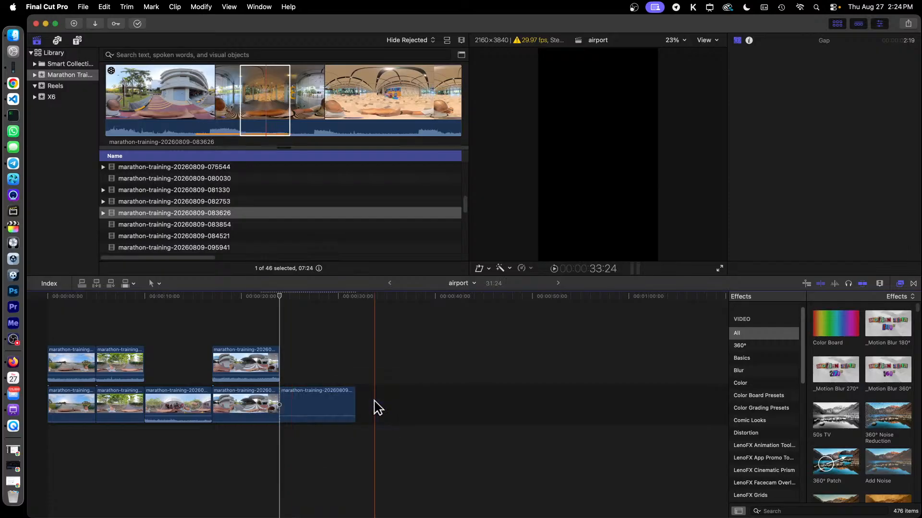
- Set the duration of the newly added entrance-door clip to 7:00
{"action": "left_click", "coordinate": [309, 297]}
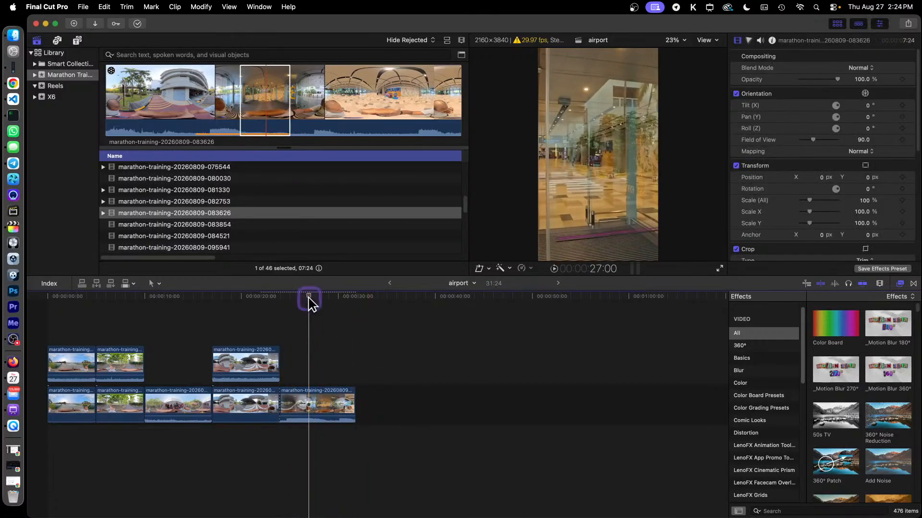
{"action": "left_click", "coordinate": [328, 394]}
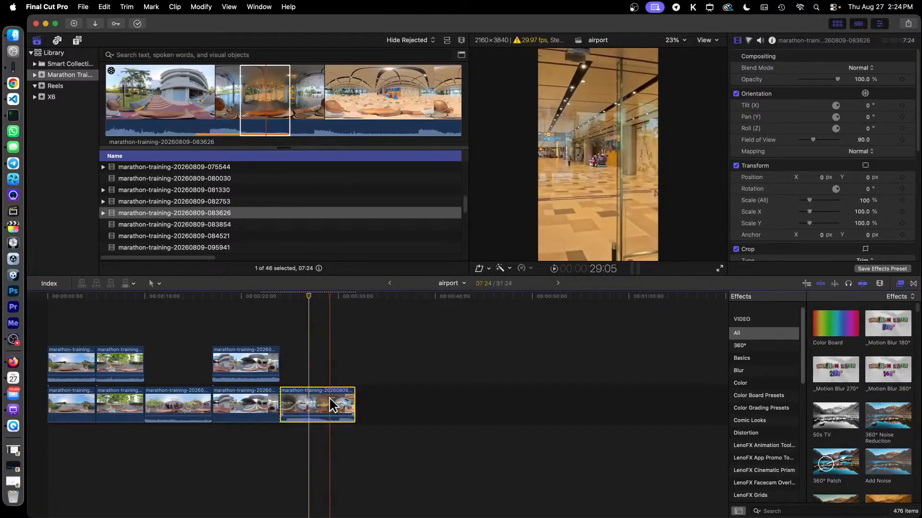
{"action": "right_click", "coordinate": [329, 399]}
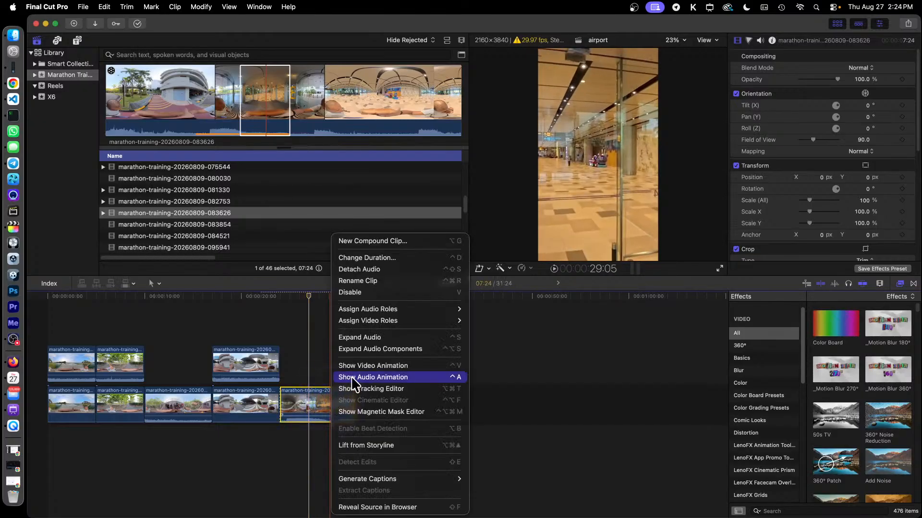
{"action": "left_click", "coordinate": [393, 258]}
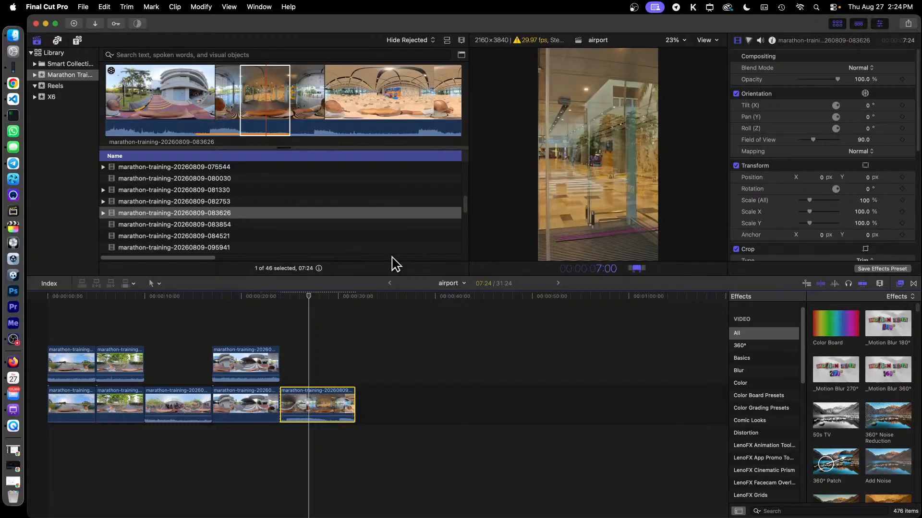
{"action": "key", "text": "Return"}
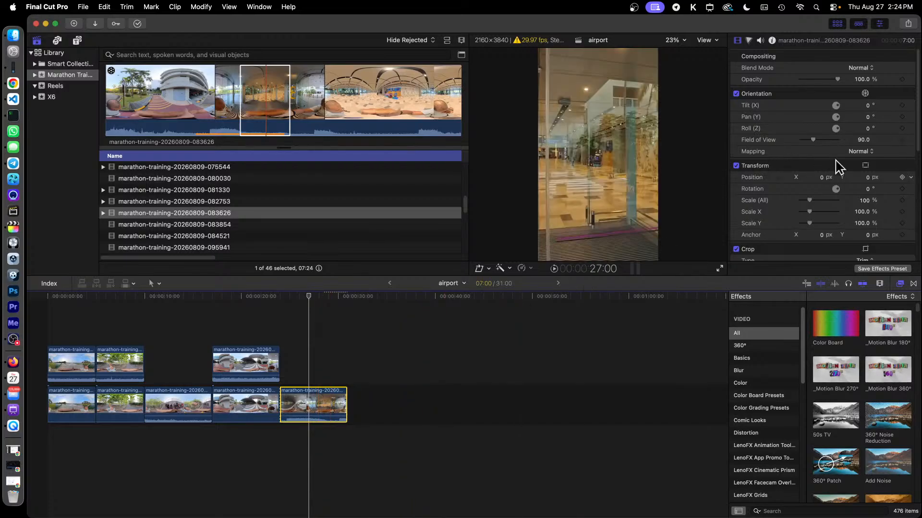
- Set the entrance-door clip's Tilt (X) to 25.0°, Field of View to 150.0 and Pan (Y) to about 13°
{"action": "left_click", "coordinate": [868, 107]}
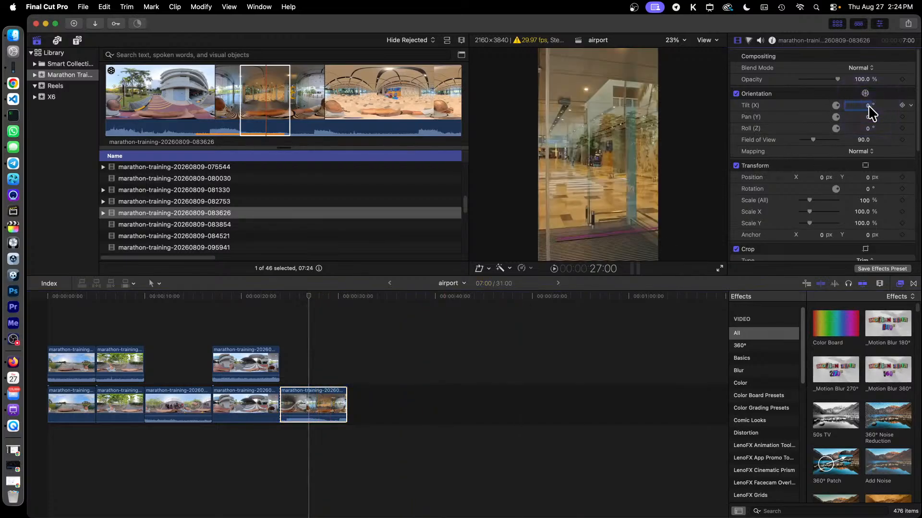
{"action": "type", "text": "25"}
{"action": "left_click", "coordinate": [863, 140]}
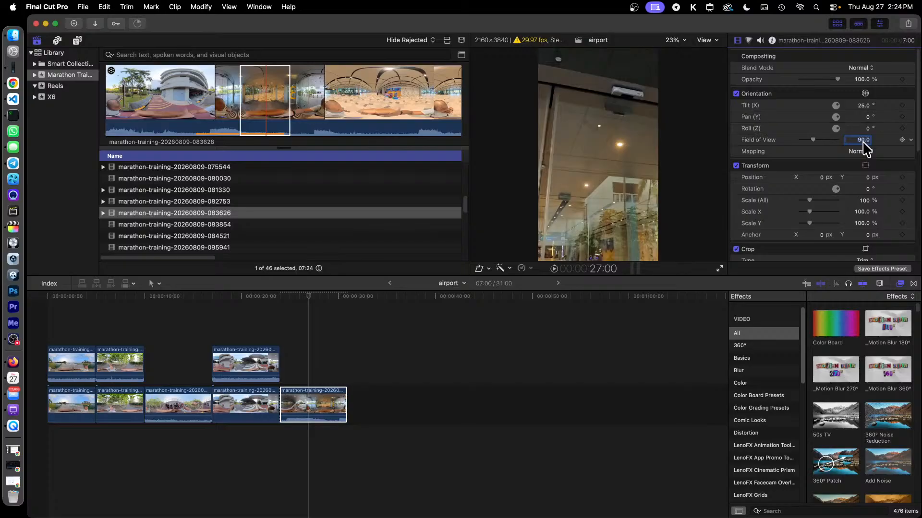
{"action": "key", "text": "Return"}
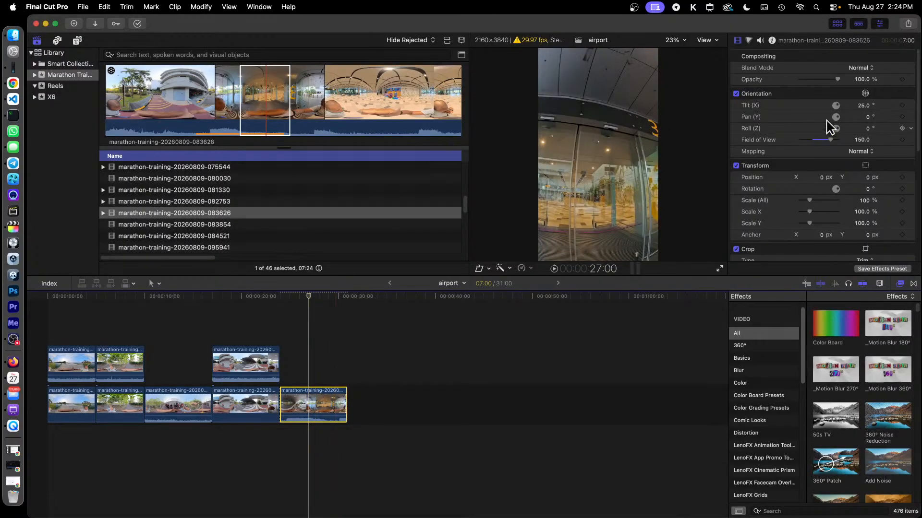
{"action": "left_click_drag", "start_coordinate": [867, 116], "coordinate": [874, 116]}
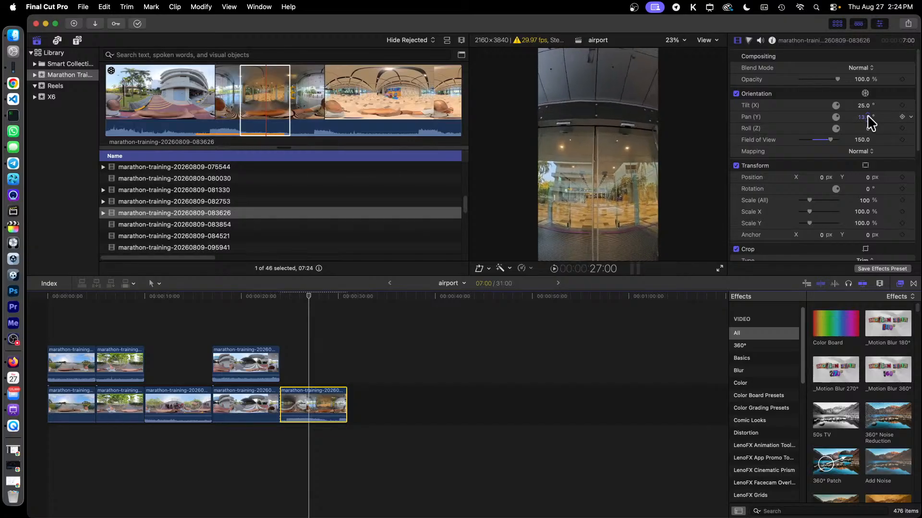
- Set the entrance-door clip's Tilt (X) to 3.0° and its Field of View to 155.0
{"action": "left_click_drag", "start_coordinate": [864, 105], "coordinate": [863, 105]}
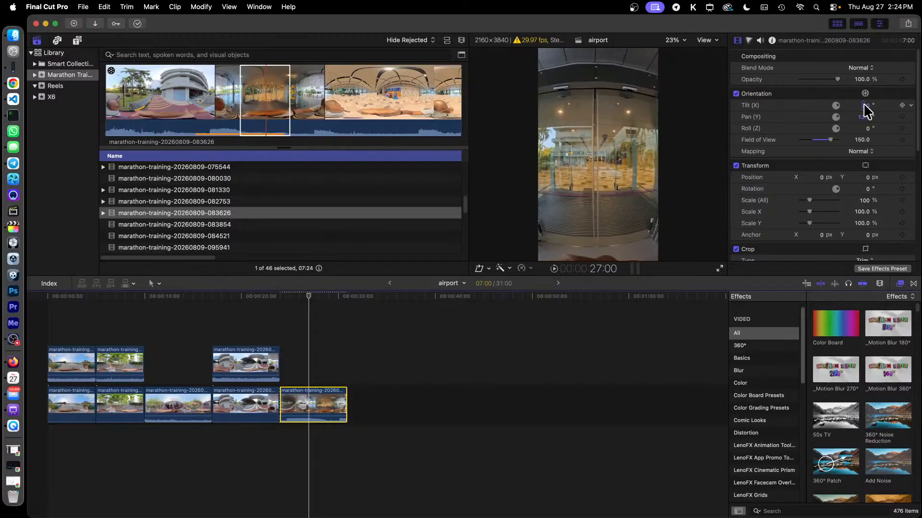
{"action": "left_click_drag", "start_coordinate": [831, 140], "coordinate": [832, 140]}
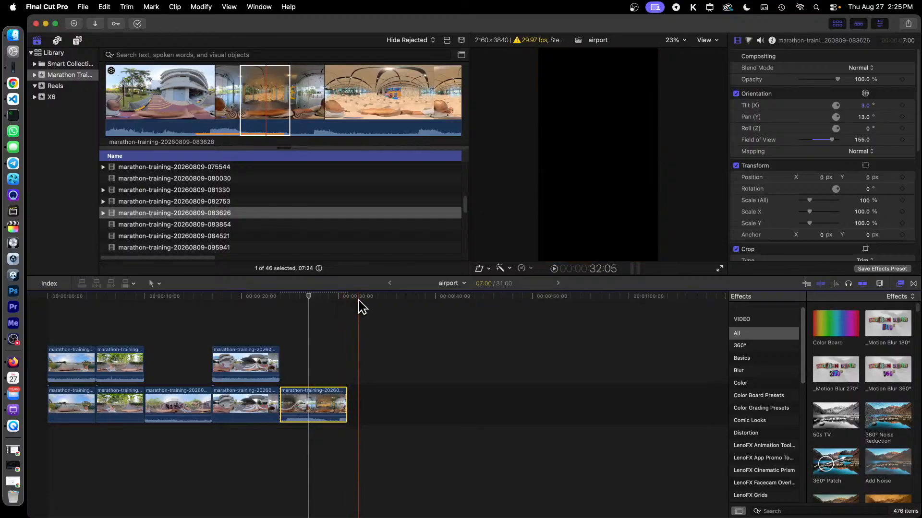
- Trim the start of the entrance-door clip and extend its end to give a duration of 7:13
{"action": "left_click", "coordinate": [292, 306]}
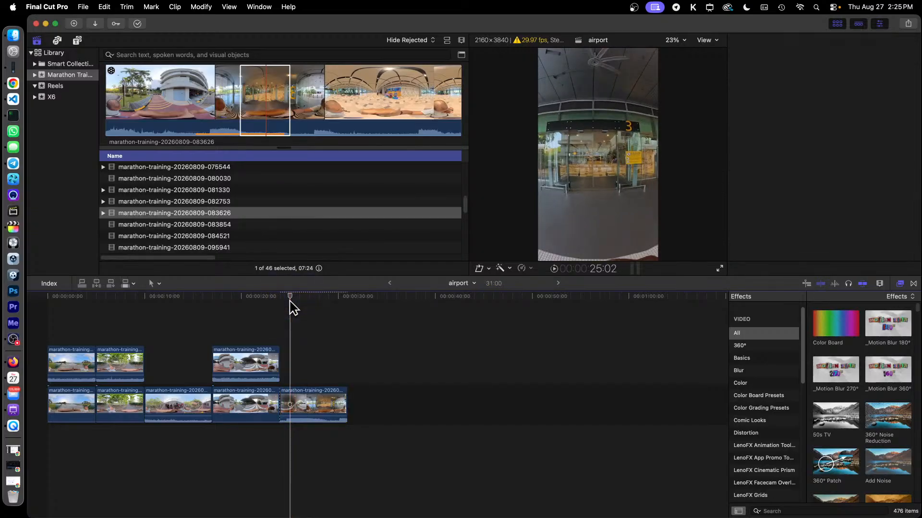
{"action": "left_click_drag", "start_coordinate": [286, 402], "coordinate": [358, 401]}
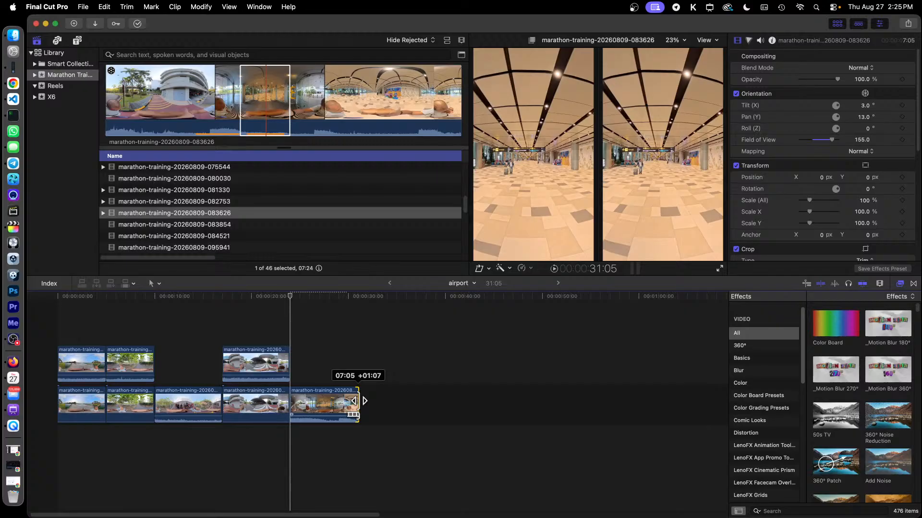
{"action": "left_click_drag", "start_coordinate": [359, 401], "coordinate": [361, 400]}
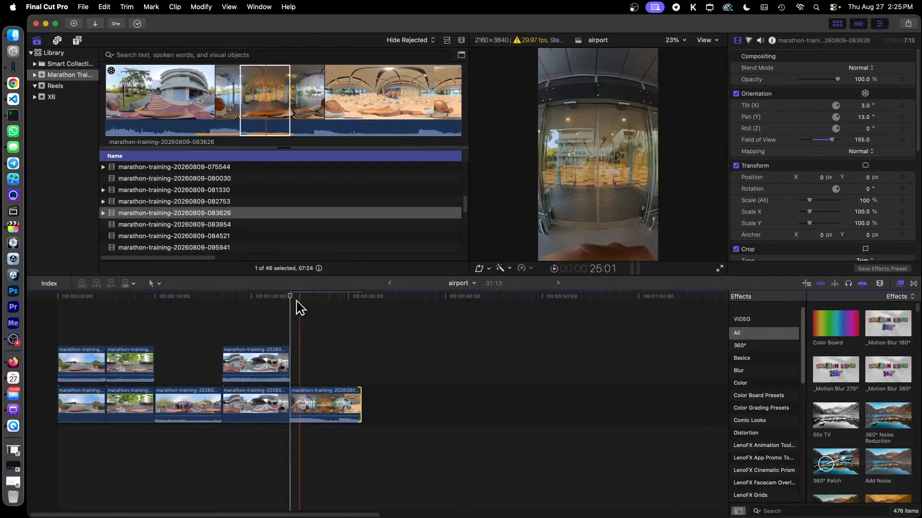
{"action": "left_click_drag", "start_coordinate": [292, 298], "coordinate": [353, 316]}
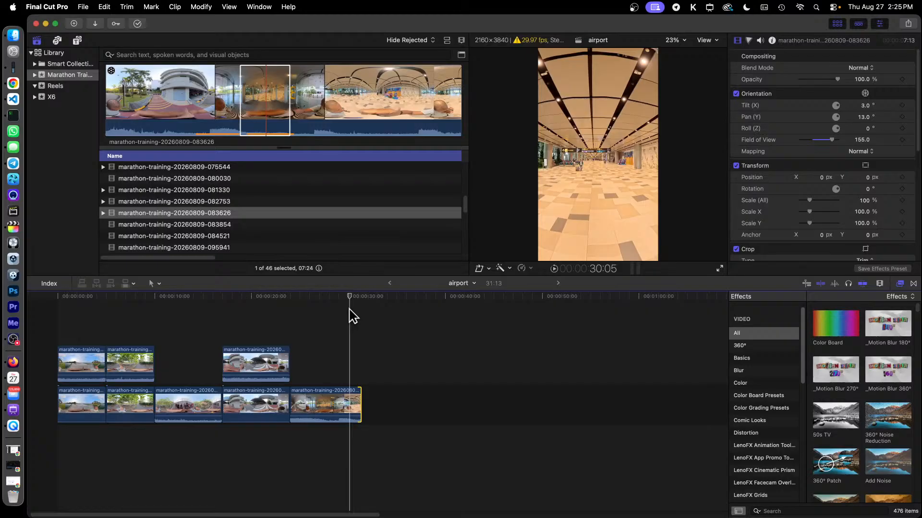
{"action": "right_click", "coordinate": [307, 395]}
{"action": "left_click", "coordinate": [364, 259]}
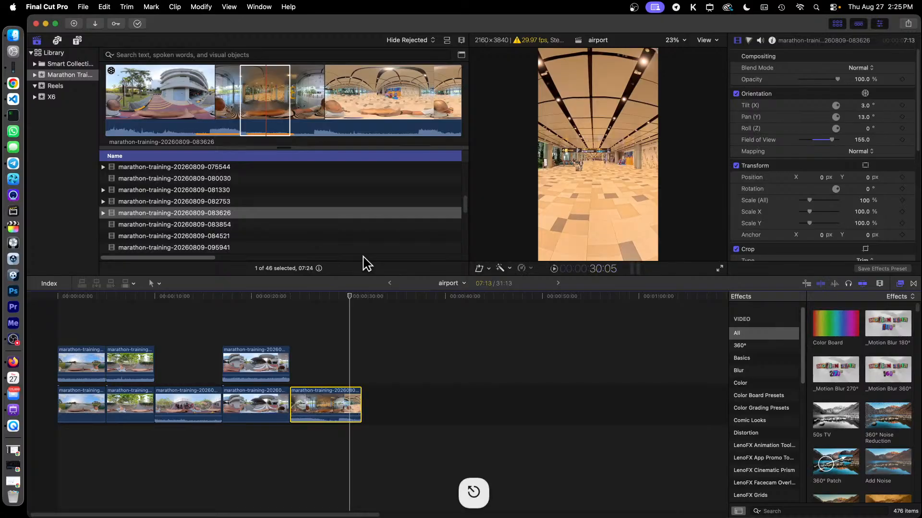
{"action": "left_click", "coordinate": [337, 298]}
{"action": "mouse_move", "coordinate": [337, 300]}
{"action": "left_mouse_down"}
{"action": "mouse_move", "coordinate": [308, 300]}
{"action": "mouse_move", "coordinate": [348, 301]}
{"action": "left_mouse_up"}
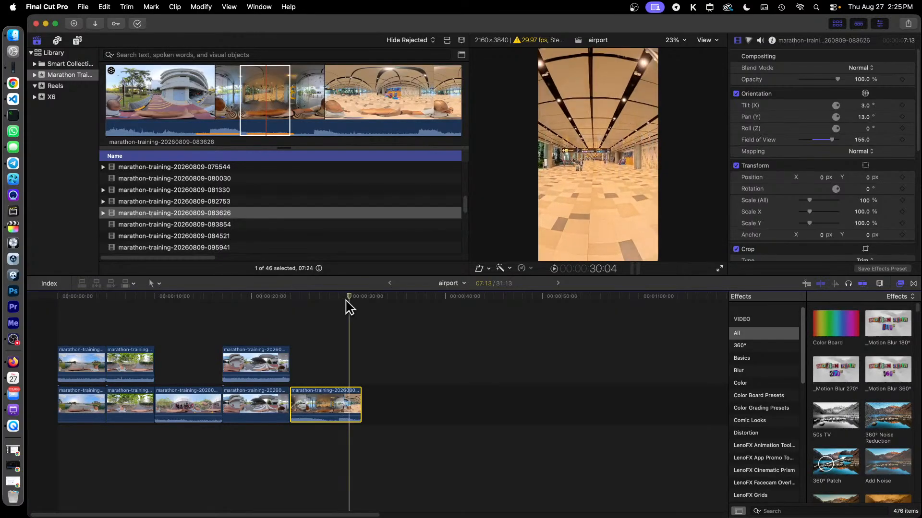
{"action": "left_click", "coordinate": [304, 97]}
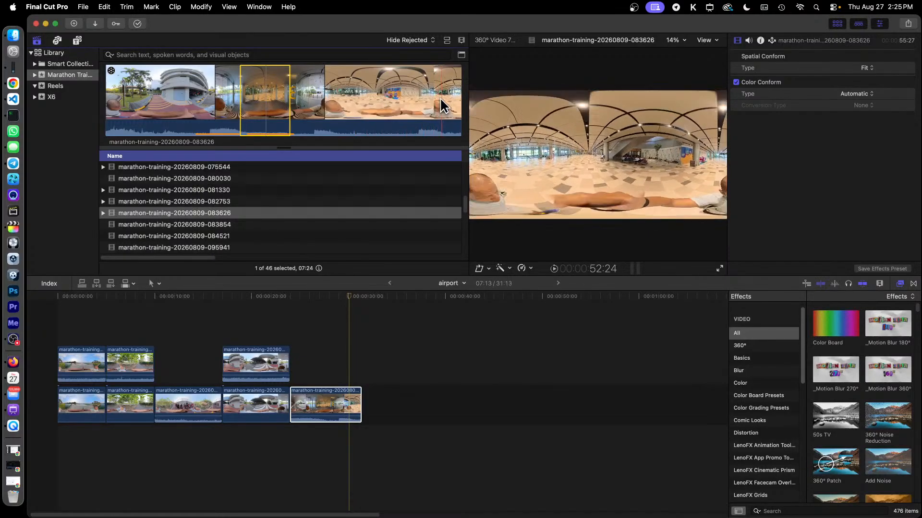
{"action": "key", "text": "super+2"}
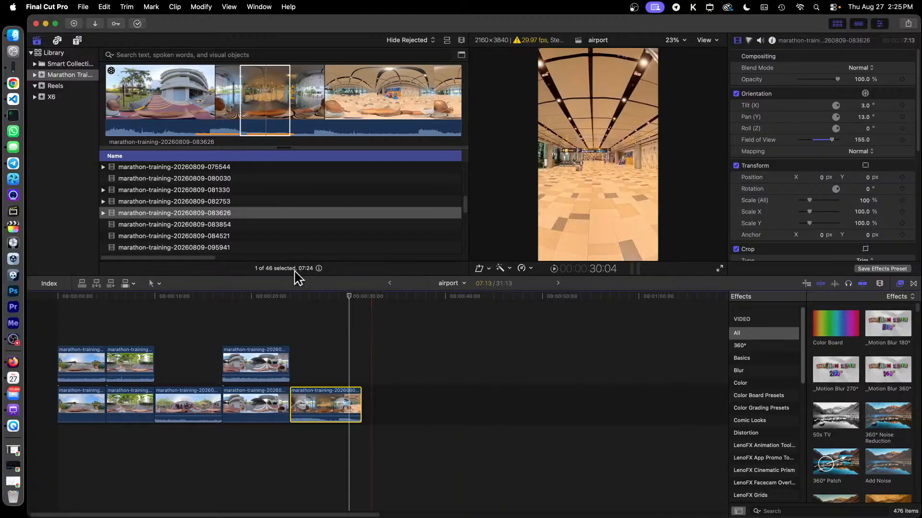
{"action": "left_click", "coordinate": [203, 224]}
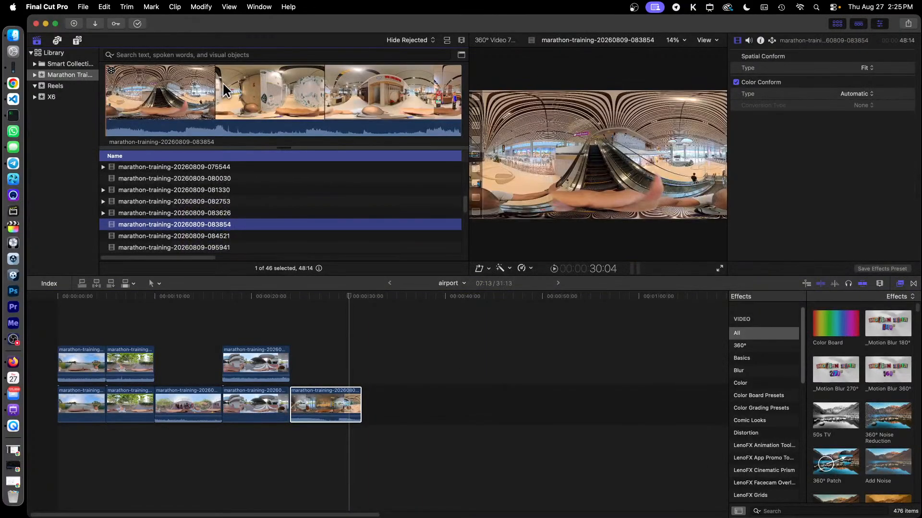
{"action": "left_click", "coordinate": [140, 92]}
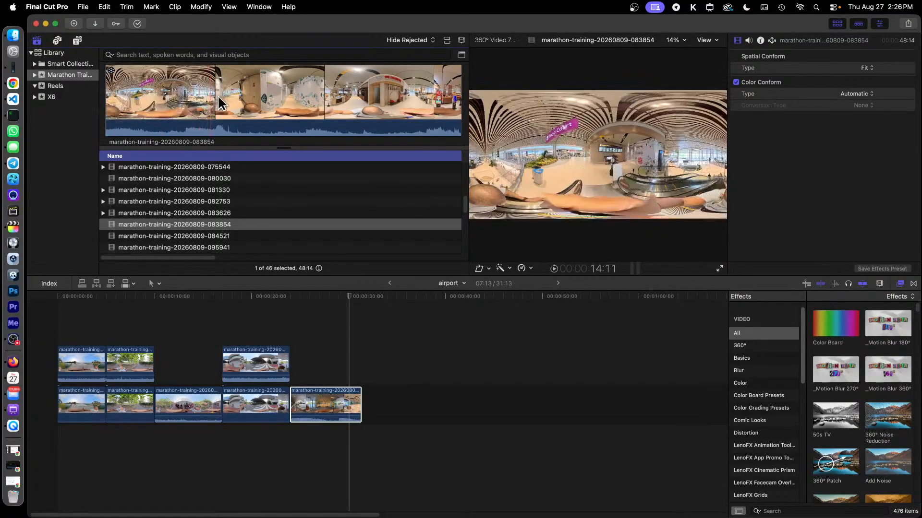
{"action": "left_click", "coordinate": [255, 102]}
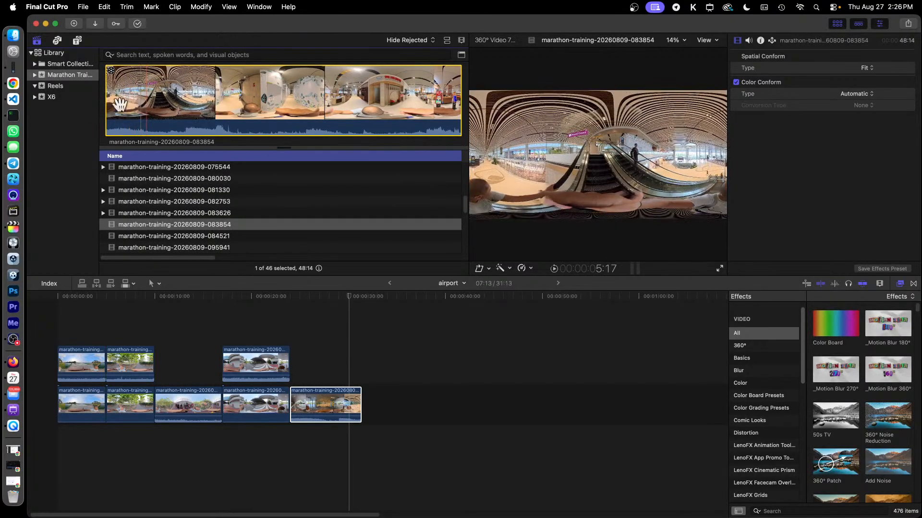
{"action": "key", "text": "i"}
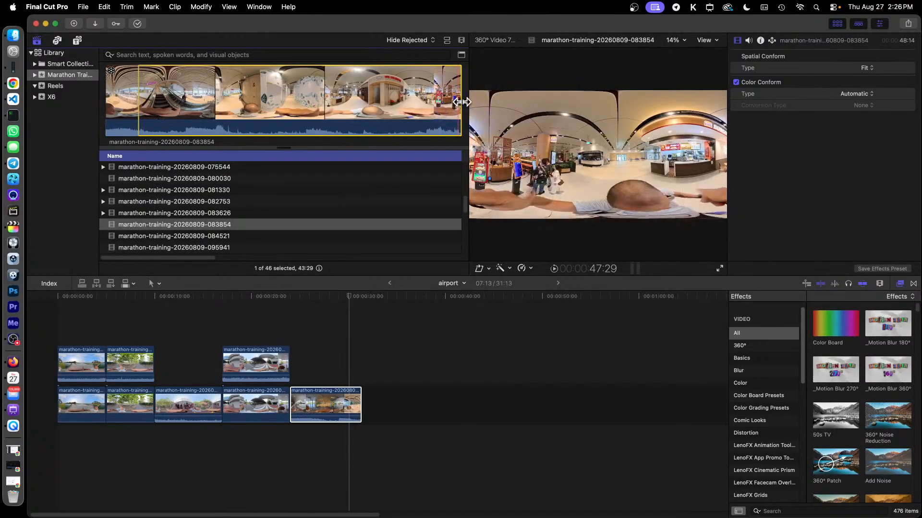
{"action": "left_click_drag", "start_coordinate": [371, 102], "coordinate": [378, 397]}
- Set the duration of the newly added escalator clip to 5:00 and check its footage
{"action": "right_click", "coordinate": [390, 396]}
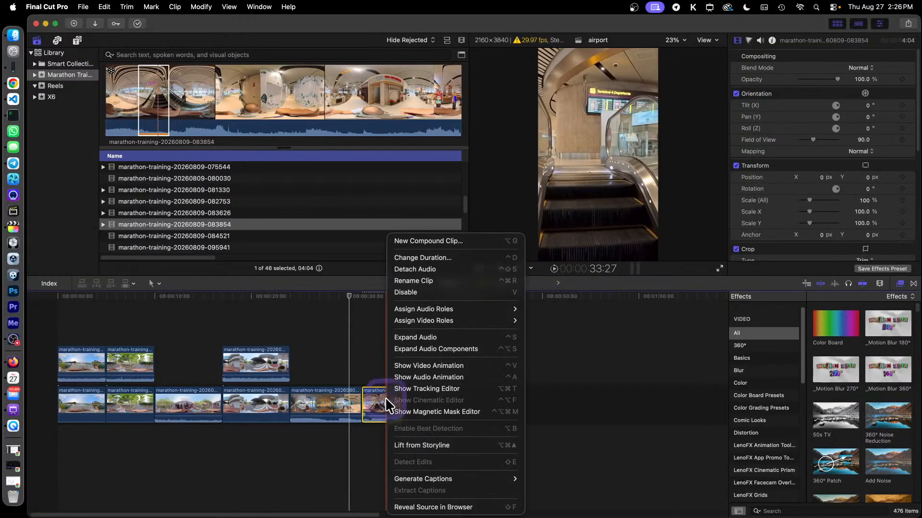
{"action": "left_click", "coordinate": [456, 259]}
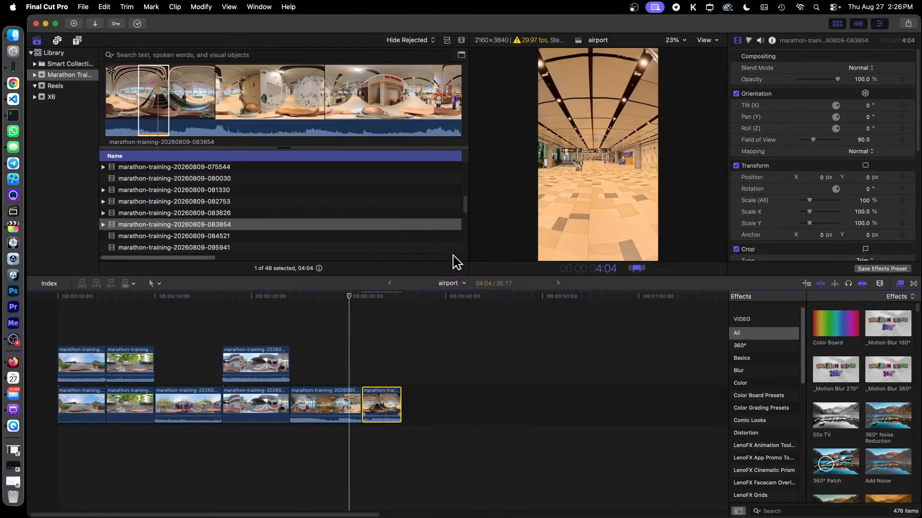
{"action": "type", "text": "5:00"}
{"action": "key", "text": "Return"}
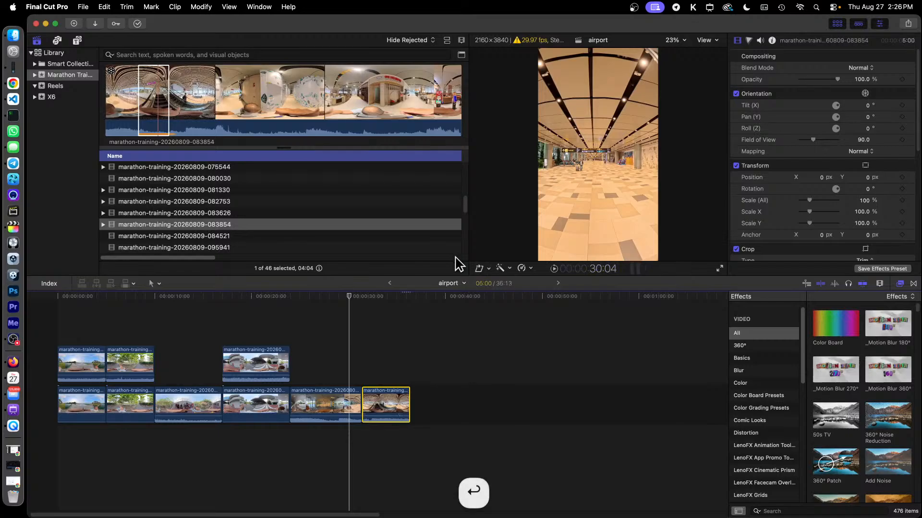
{"action": "left_click", "coordinate": [363, 296]}
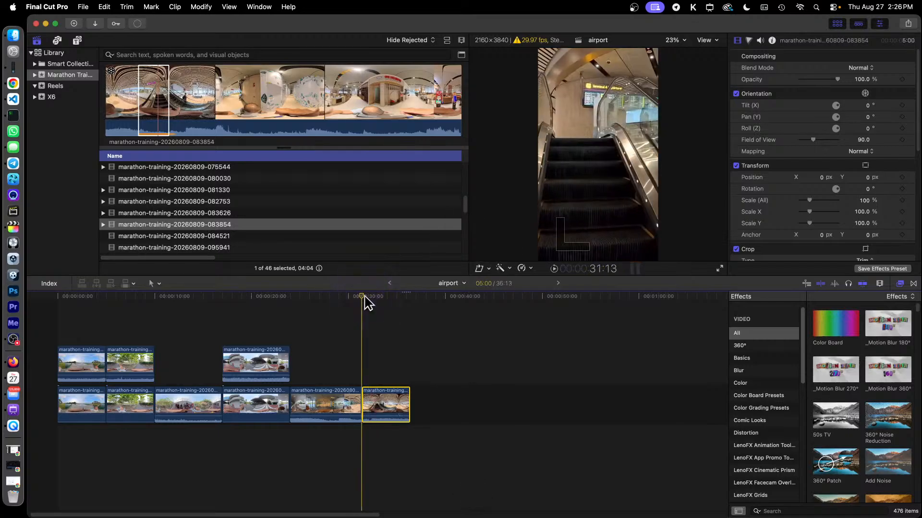
{"action": "left_click", "coordinate": [378, 301]}
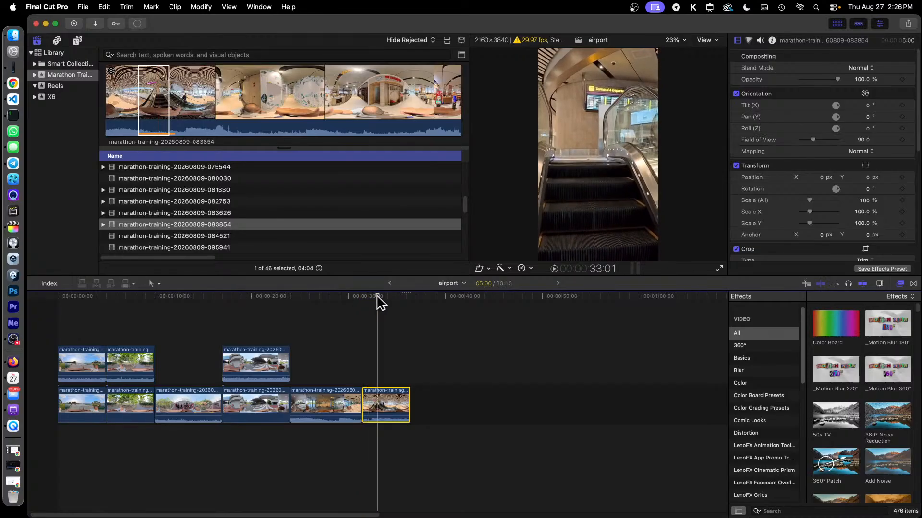
- Set the escalator clip's duration to 7:00
{"action": "right_click", "coordinate": [388, 400]}
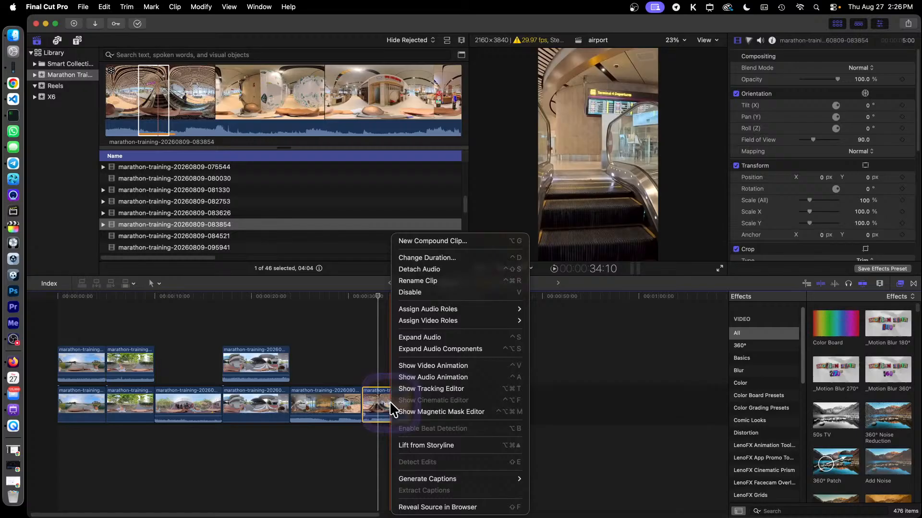
{"action": "left_click", "coordinate": [465, 258]}
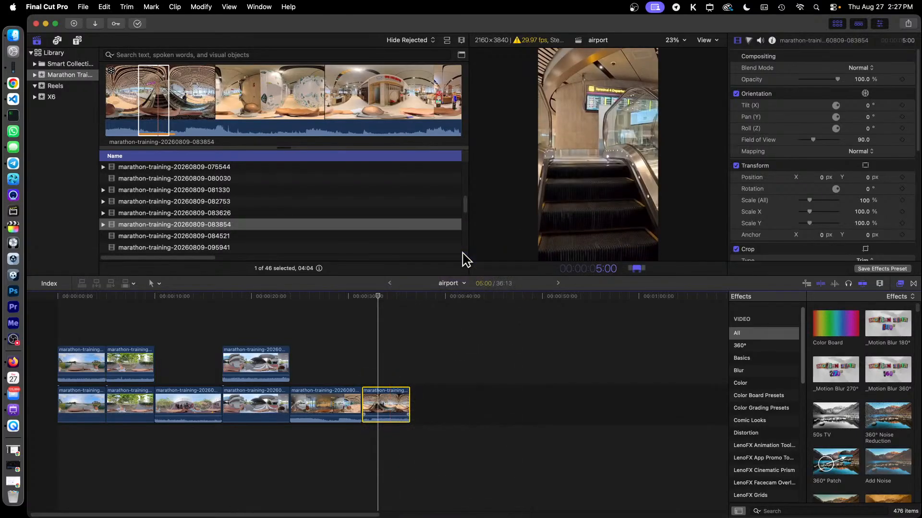
{"action": "type", "text": "700"}
{"action": "key", "text": "Return"}
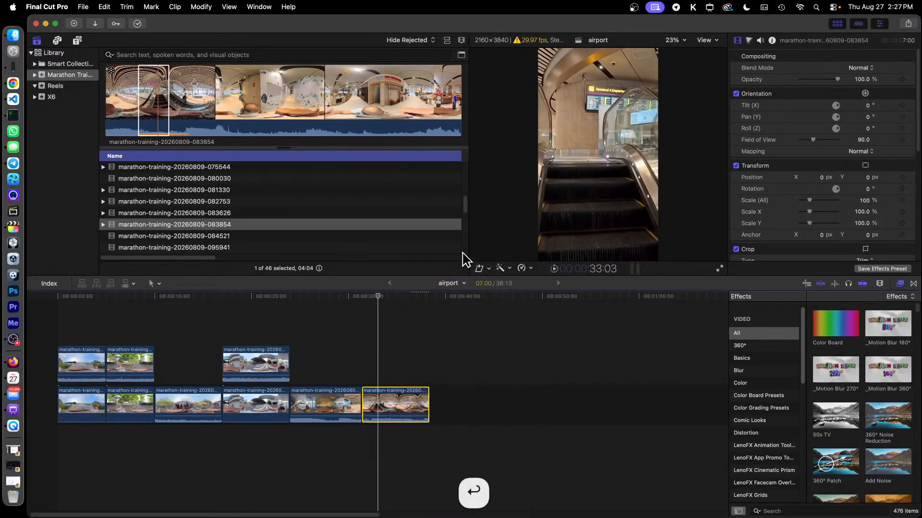
{"action": "left_click", "coordinate": [183, 400]}
{"action": "key", "text": "super+c"}
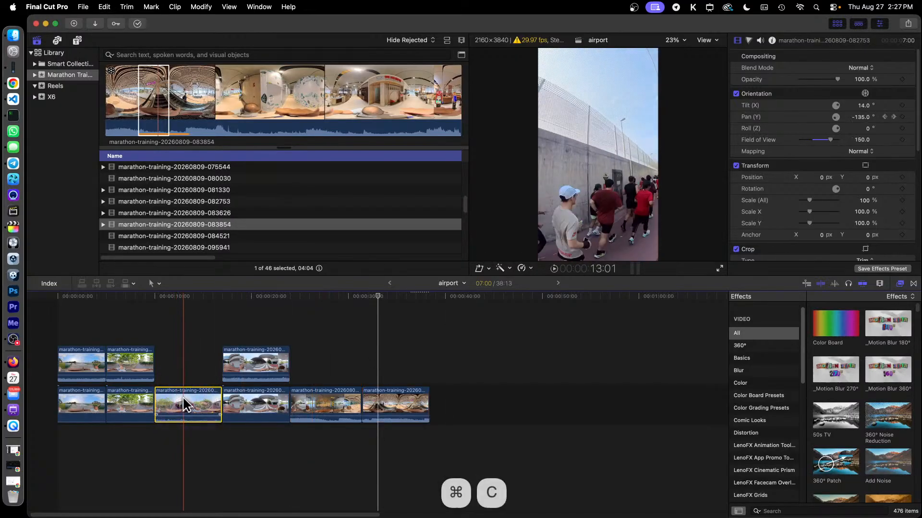
{"action": "left_click", "coordinate": [408, 416]}
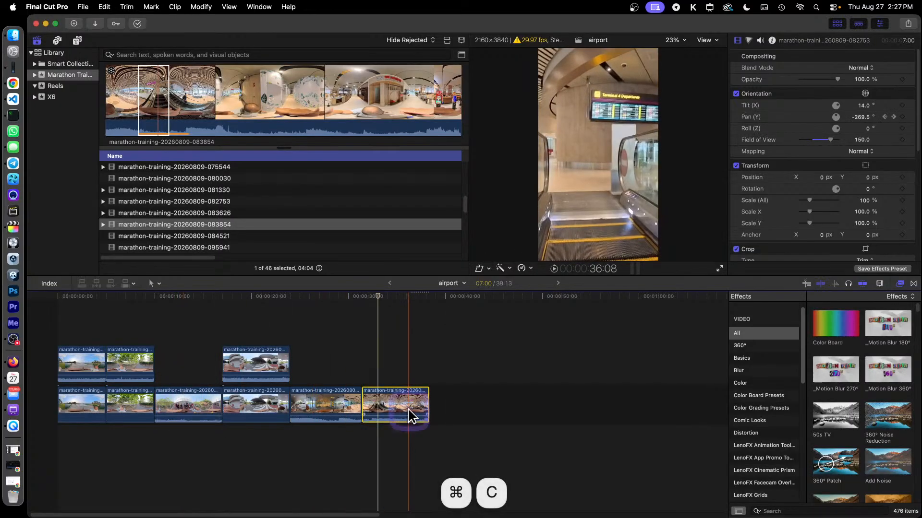
{"action": "left_click", "coordinate": [104, 7]}
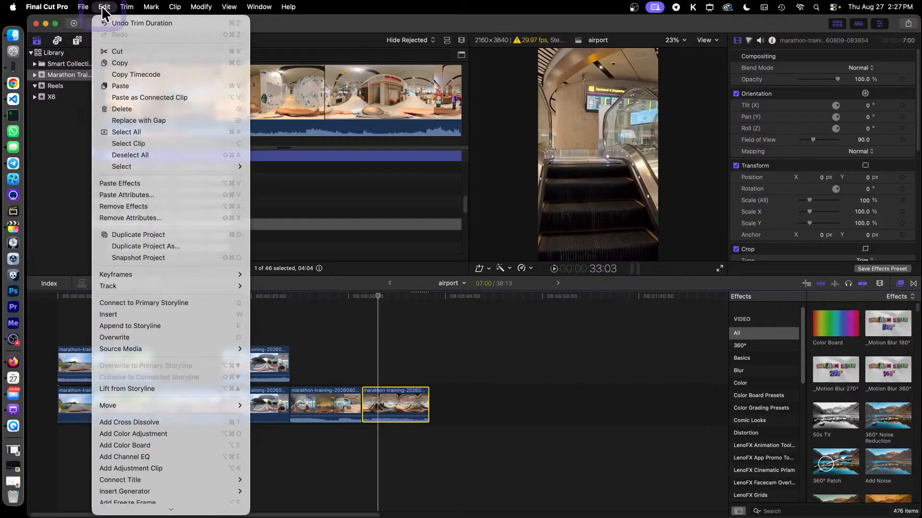
{"action": "left_click", "coordinate": [175, 194]}
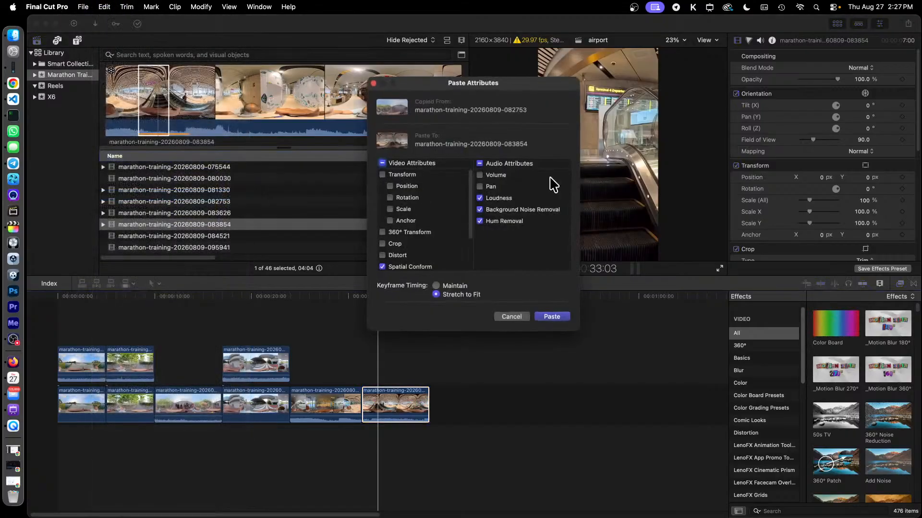
{"action": "left_click", "coordinate": [552, 316]}
{"action": "left_click_drag", "start_coordinate": [375, 298], "coordinate": [376, 319]}
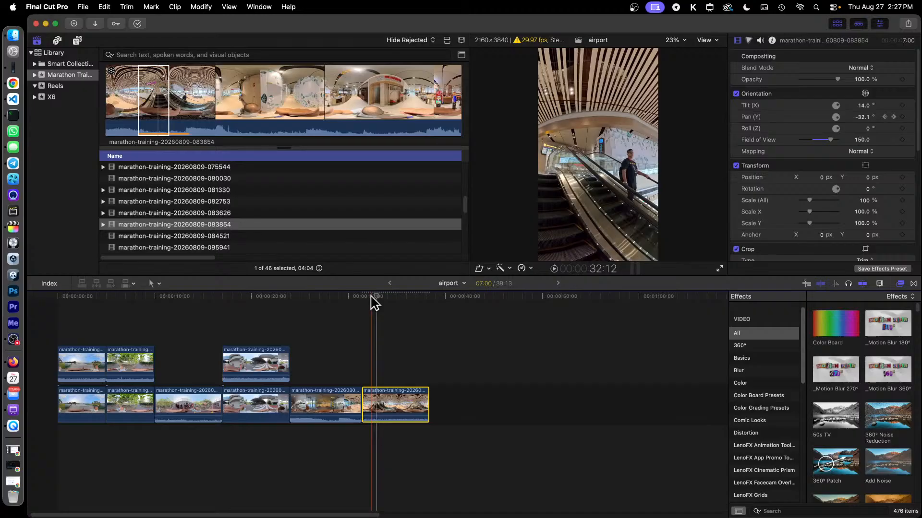
- Show the escalator clip's video animation and set its first Pan (Y) keyframe, at 32:02, to about -89°
{"action": "right_click", "coordinate": [397, 396]}
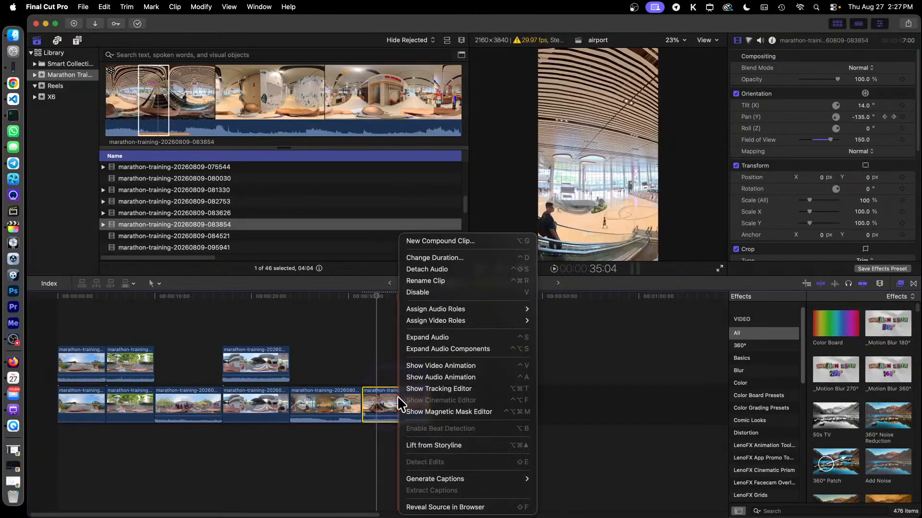
{"action": "left_click", "coordinate": [447, 366]}
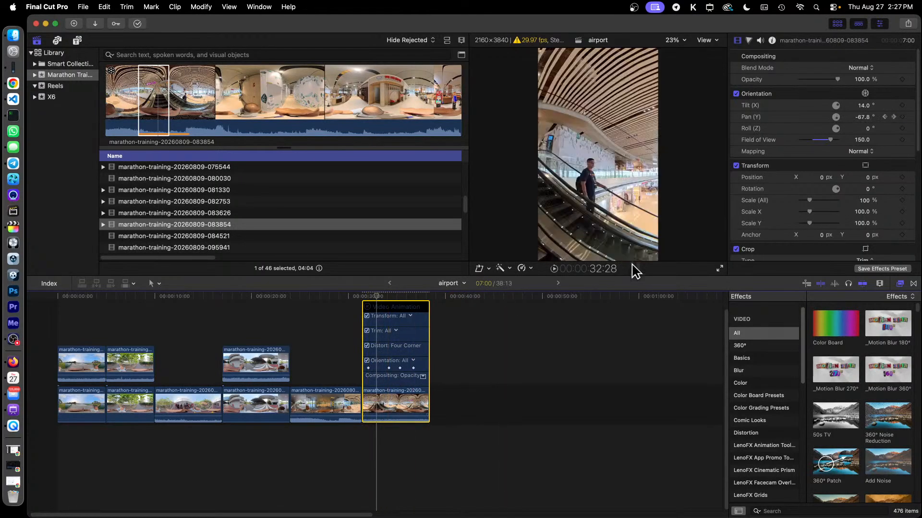
{"action": "left_click", "coordinate": [885, 116]}
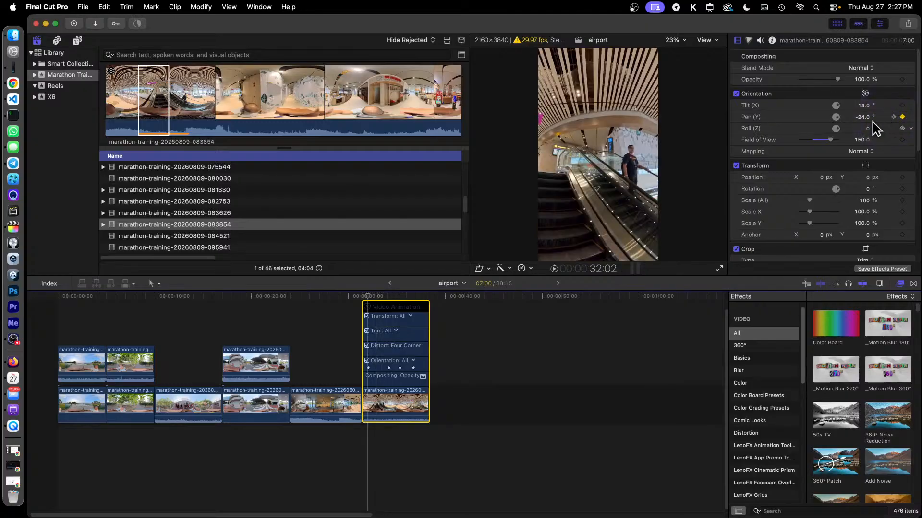
{"action": "left_click_drag", "start_coordinate": [868, 124], "coordinate": [826, 124]}
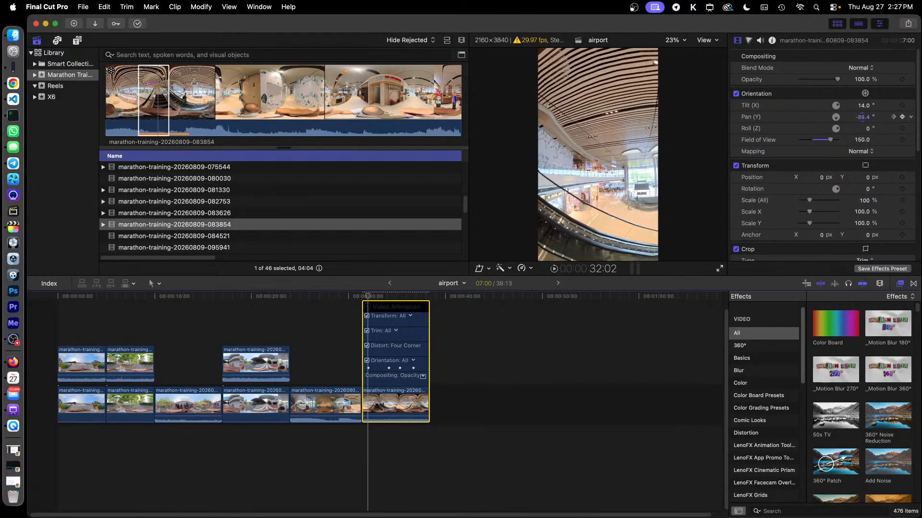
- Set the escalator clip's second Pan (Y) keyframe, at 34:06, to about -155°
{"action": "left_click", "coordinate": [894, 117]}
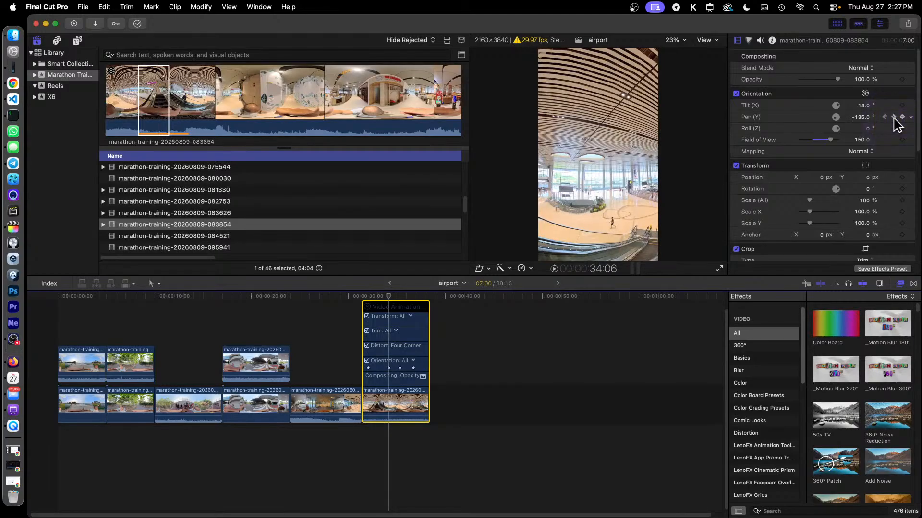
{"action": "left_click", "coordinate": [893, 118]}
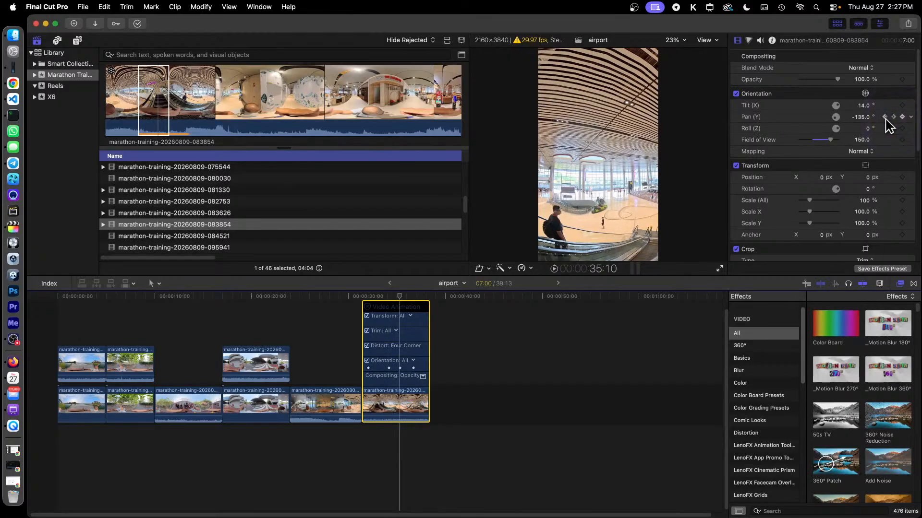
{"action": "left_click", "coordinate": [884, 117]}
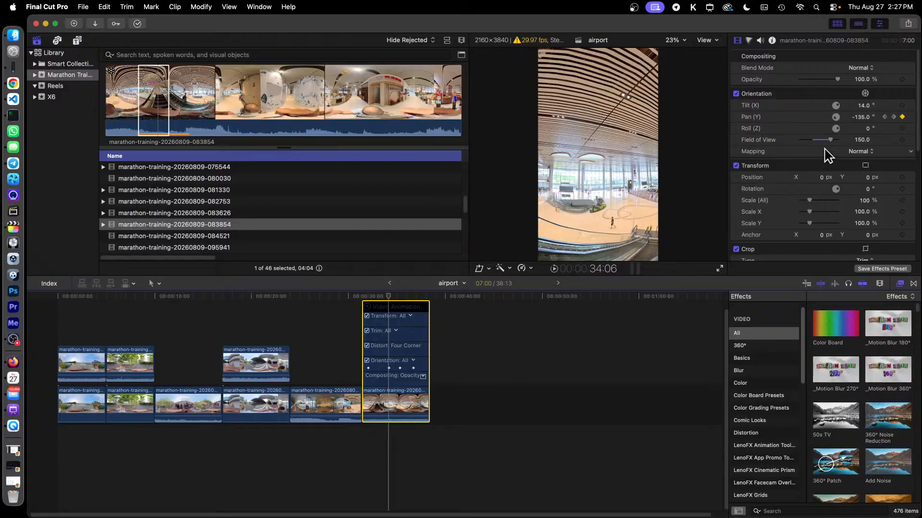
{"action": "left_click_drag", "start_coordinate": [858, 119], "coordinate": [849, 119]}
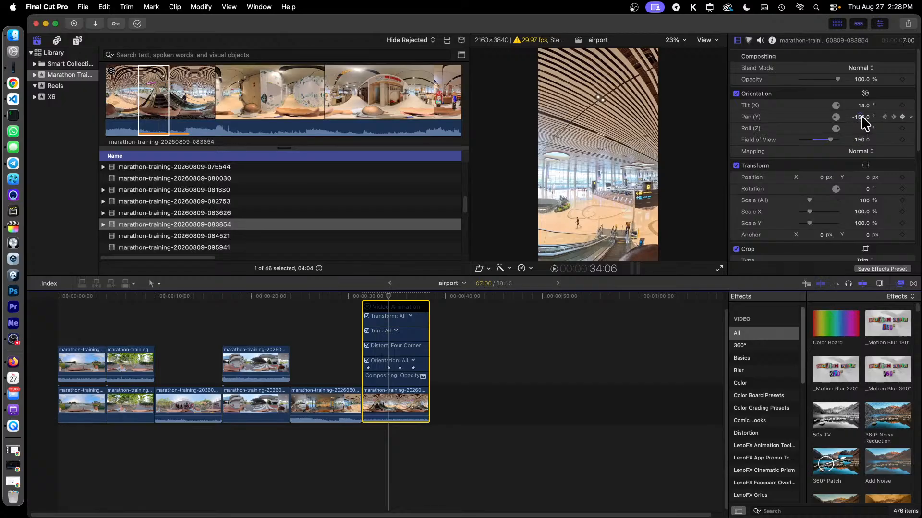
- Replace the last clip's Pan (Y) keyframe at 34:06 with one at -156° and step through the neighbouring keyframes to compare the framing
{"action": "left_click", "coordinate": [902, 117]}
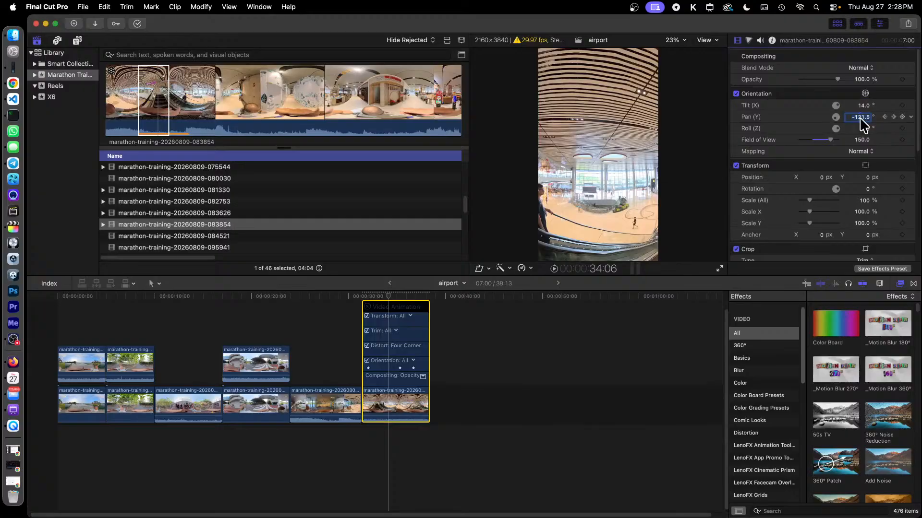
{"action": "key", "text": "Return"}
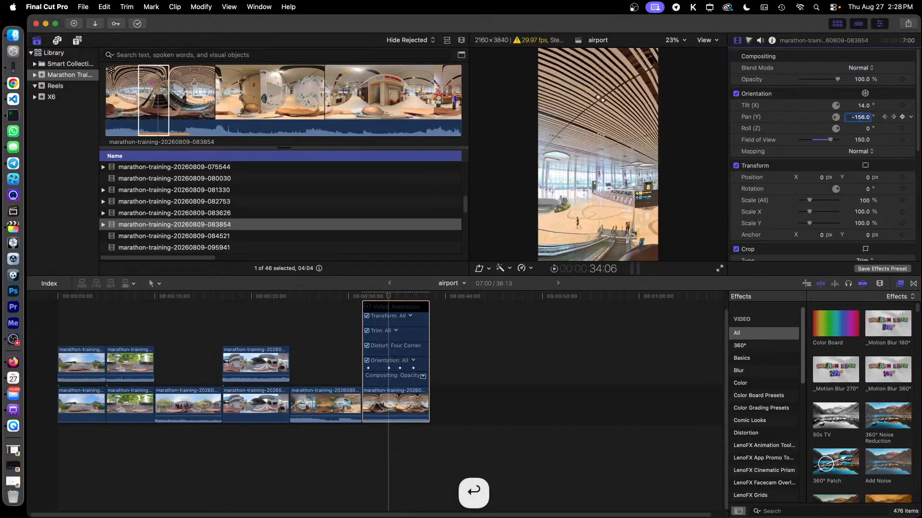
{"action": "left_click", "coordinate": [895, 117]}
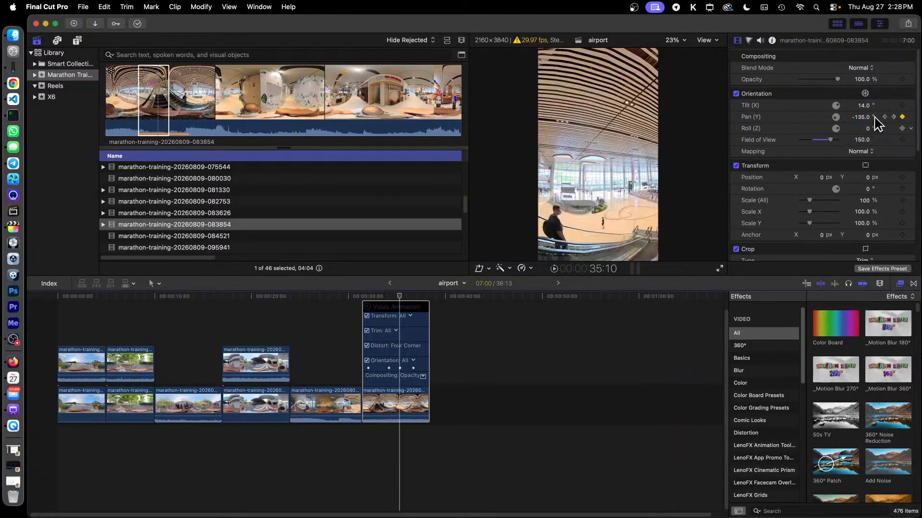
{"action": "left_click", "coordinate": [885, 117]}
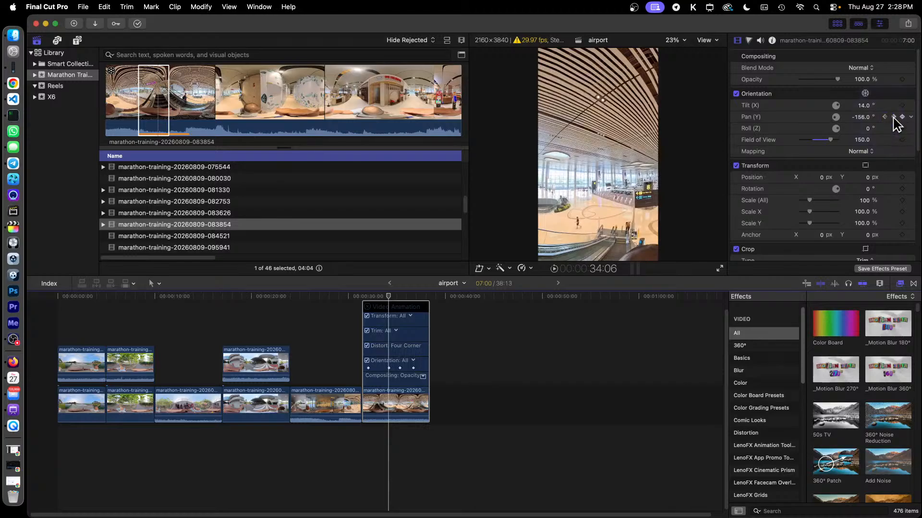
{"action": "left_click", "coordinate": [894, 117]}
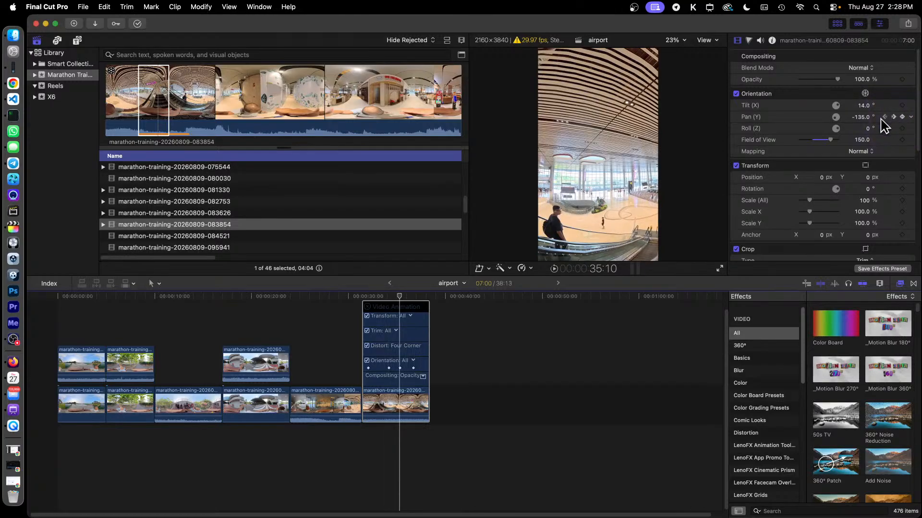
{"action": "left_click", "coordinate": [883, 117]}
{"action": "left_click", "coordinate": [883, 117]}
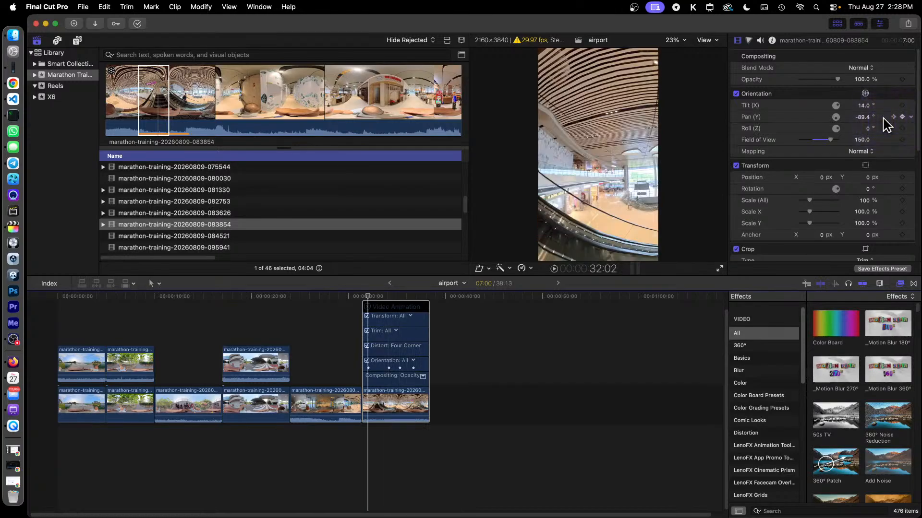
{"action": "left_click", "coordinate": [894, 117]}
{"action": "left_click", "coordinate": [894, 117]}
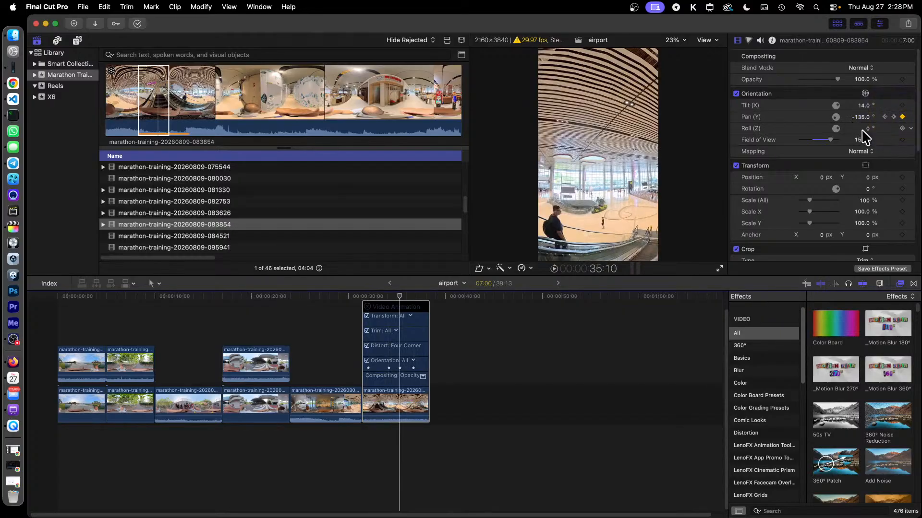
- Set the last clip's Pan (Y) keyframe at 35:10 to -156°
{"action": "left_click", "coordinate": [856, 117]}
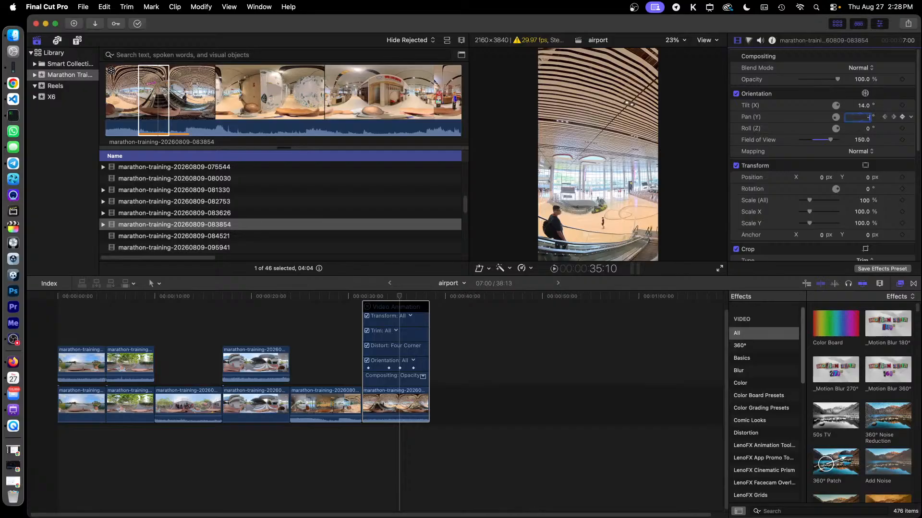
{"action": "type", "text": "-156.0"}
{"action": "key", "text": "Return"}
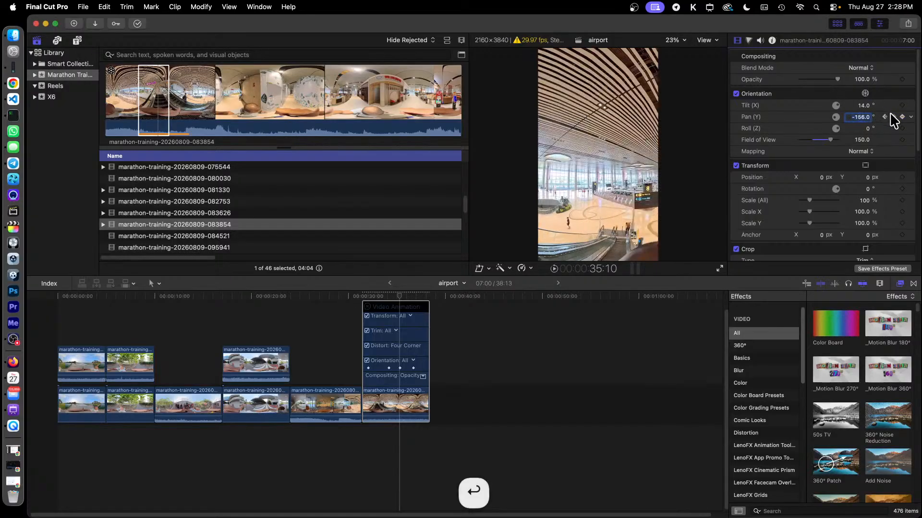
- Set the last clip's final Pan (Y) keyframe at 36:22 to -271.9°
{"action": "left_click", "coordinate": [895, 117]}
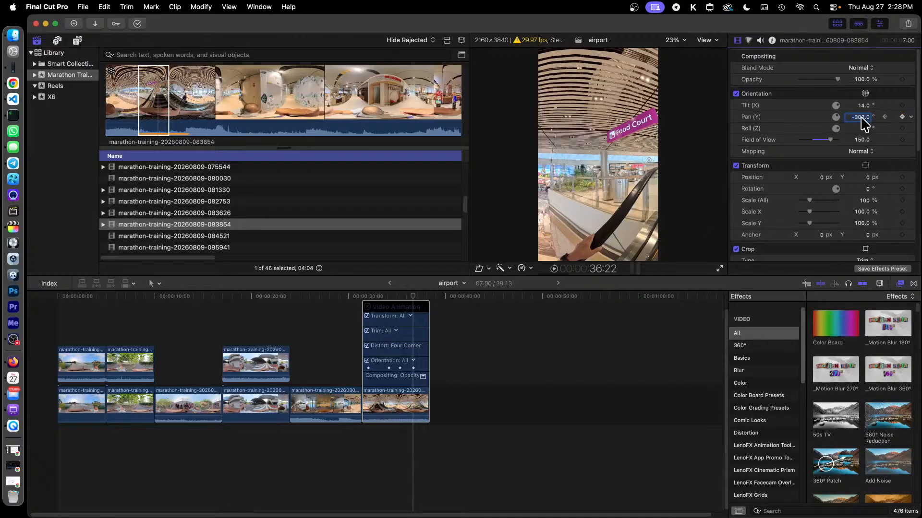
{"action": "left_click_drag", "start_coordinate": [860, 117], "coordinate": [869, 117]}
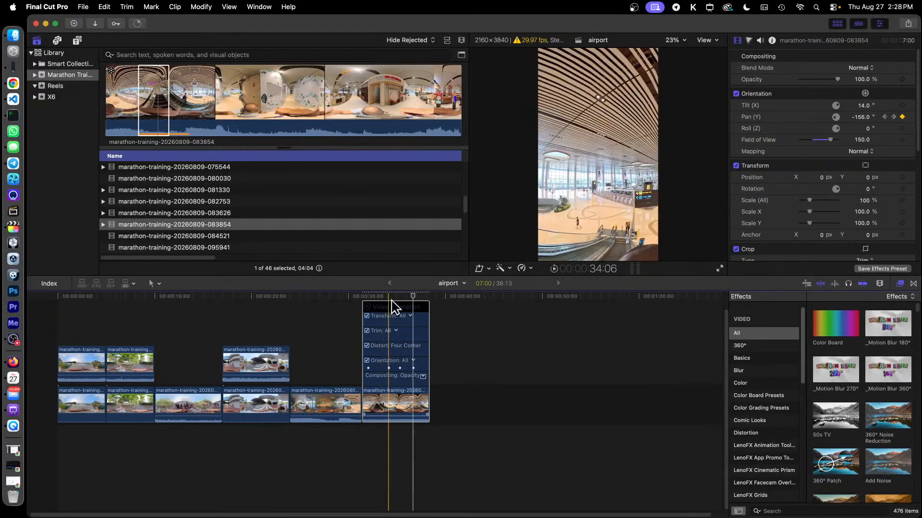
{"action": "left_click", "coordinate": [410, 308]}
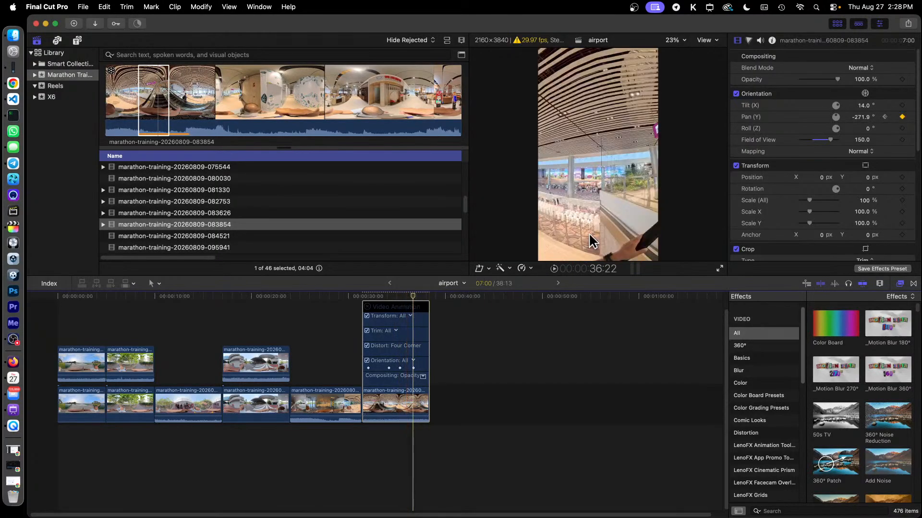
- Set the last clip's Tilt (X) to 8° and hide its video animation editor
{"action": "left_click", "coordinate": [390, 299]}
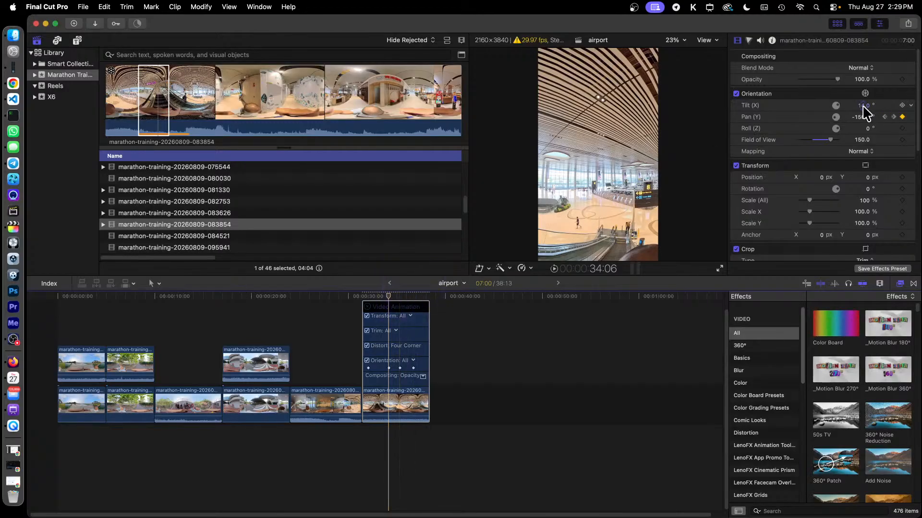
{"action": "left_click_drag", "start_coordinate": [864, 106], "coordinate": [862, 103]}
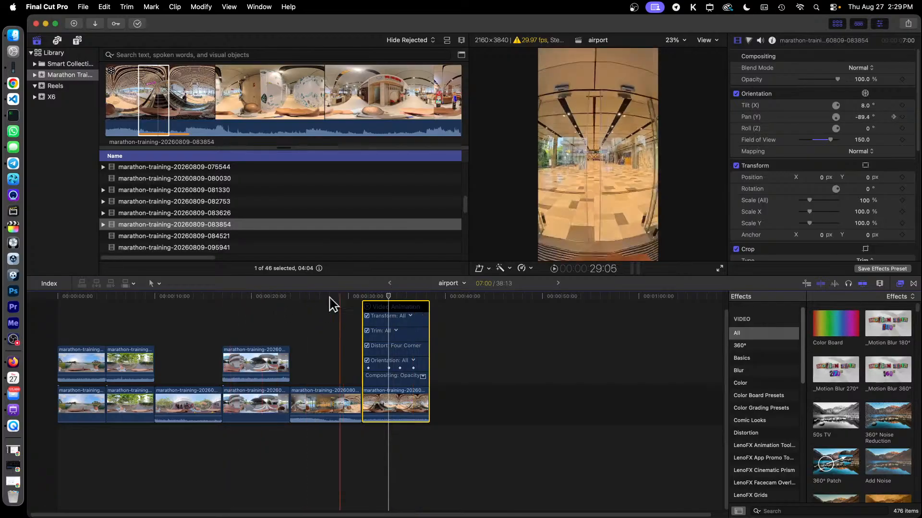
{"action": "left_click", "coordinate": [367, 308]}
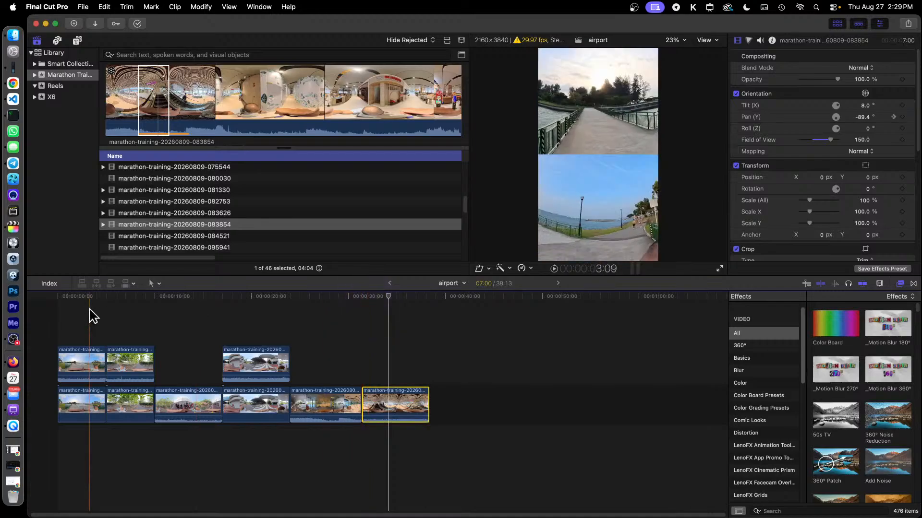
- Play the airport project from the beginning to review all clips
{"action": "left_click_drag", "start_coordinate": [72, 296], "coordinate": [14, 296]}
{"action": "key", "text": "space"}
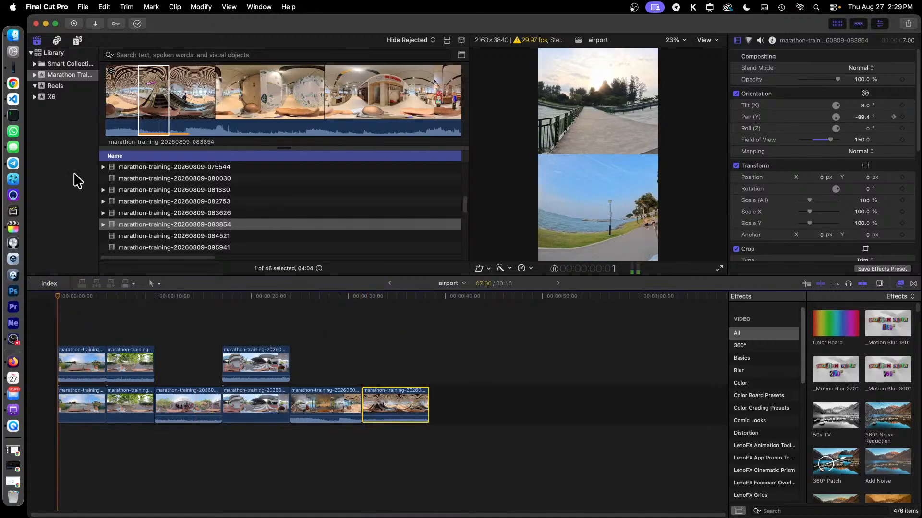
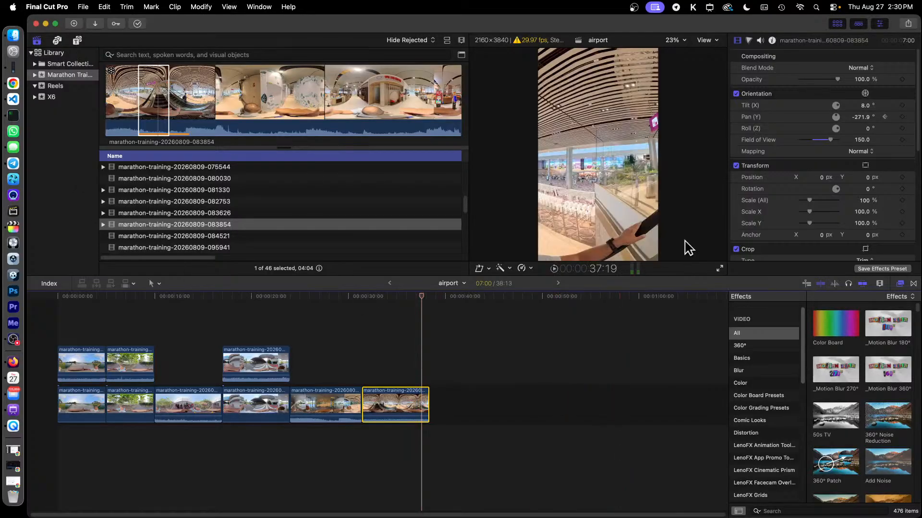
{"action": "left_click", "coordinate": [760, 41]}
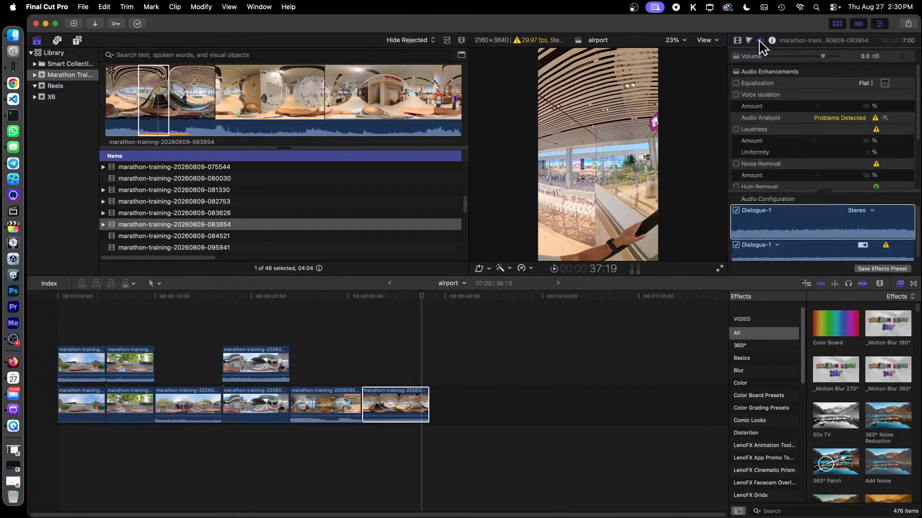
{"action": "left_click", "coordinate": [736, 164]}
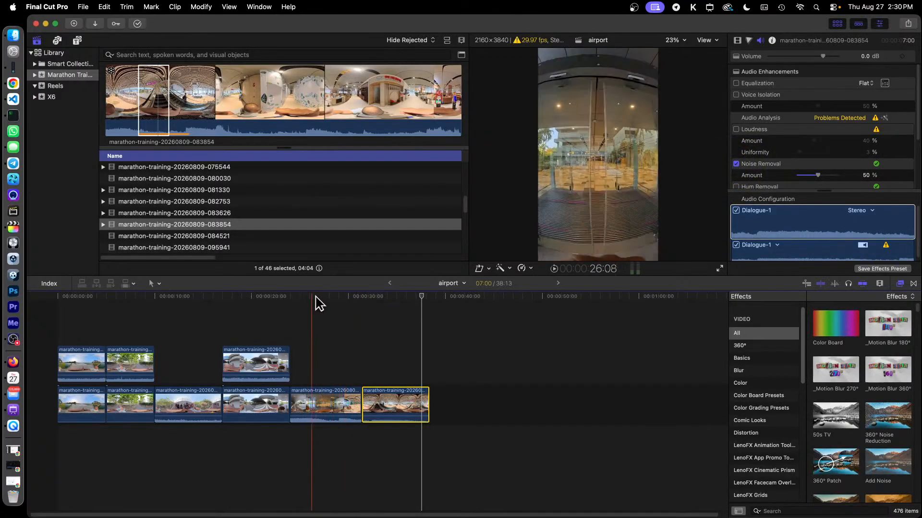
{"action": "left_click", "coordinate": [319, 416]}
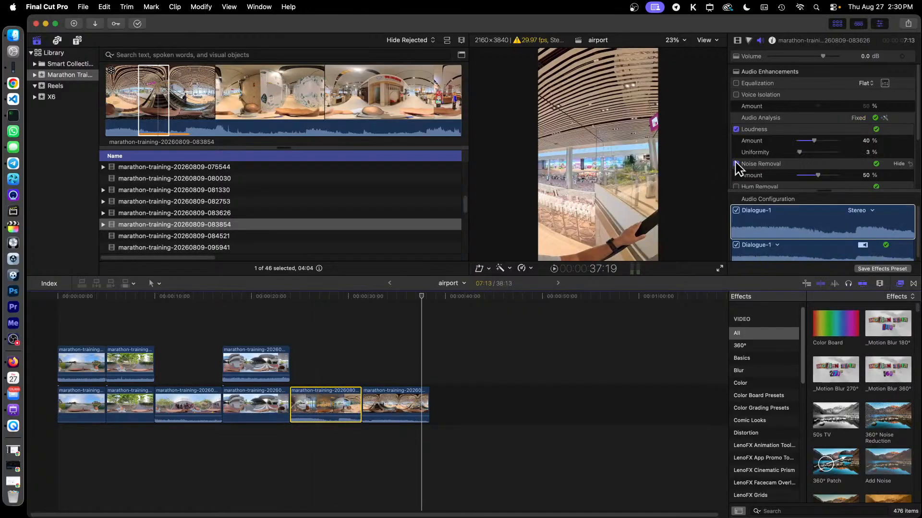
{"action": "left_click", "coordinate": [301, 295]}
{"action": "key", "text": "space"}
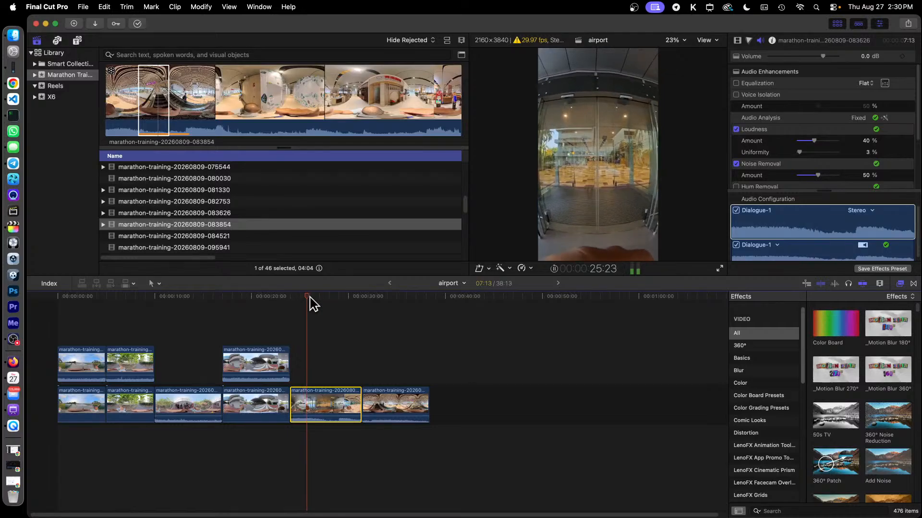
{"action": "key", "text": "space"}
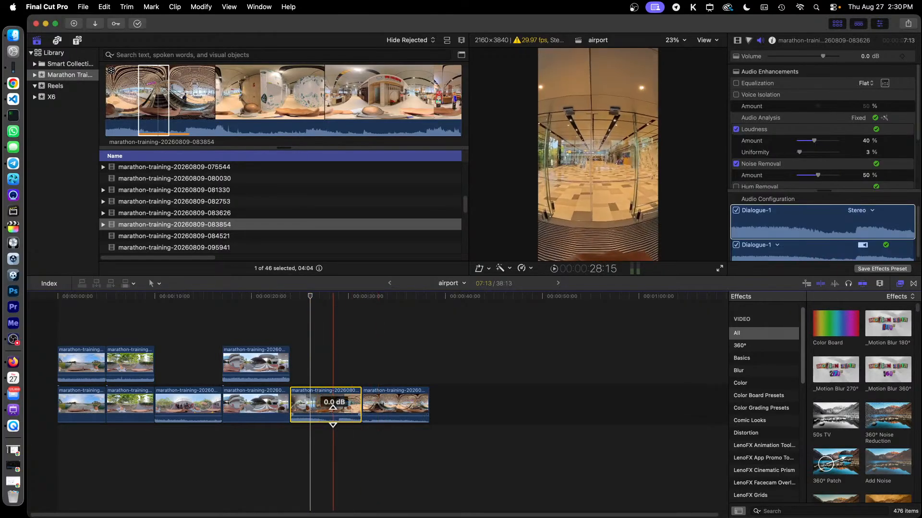
{"action": "left_click_drag", "start_coordinate": [332, 407], "coordinate": [329, 427]}
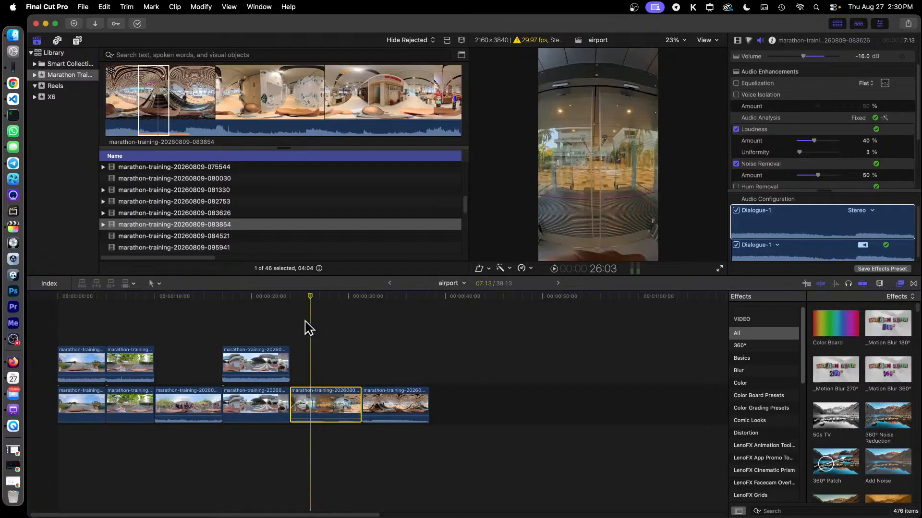
{"action": "key", "text": "space"}
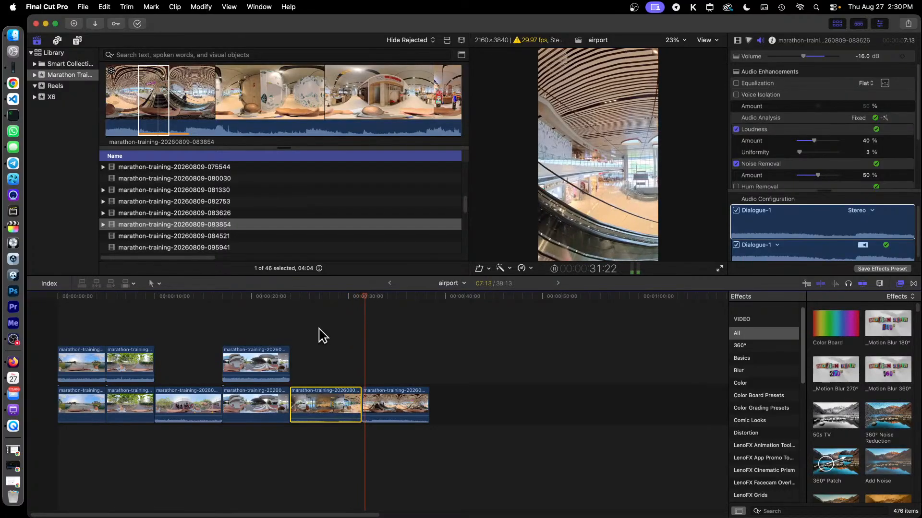
{"action": "key", "text": "space"}
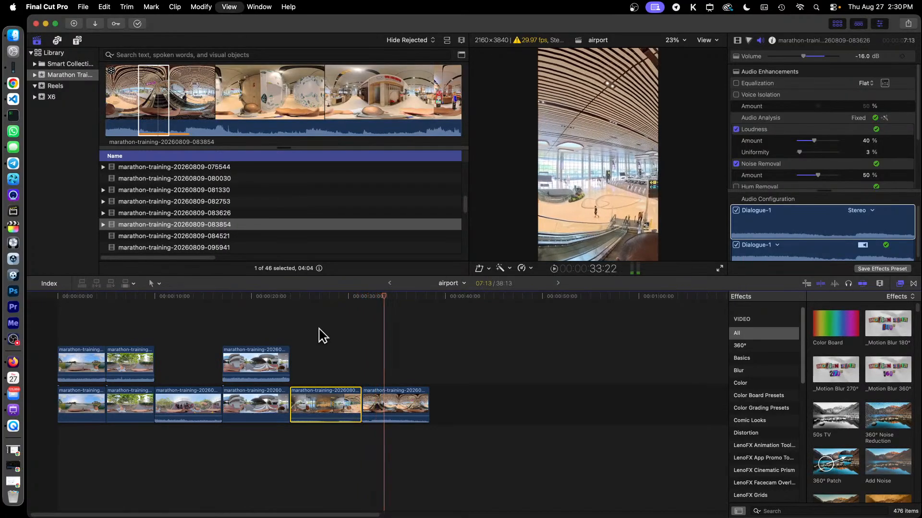
{"action": "left_click", "coordinate": [411, 399]}
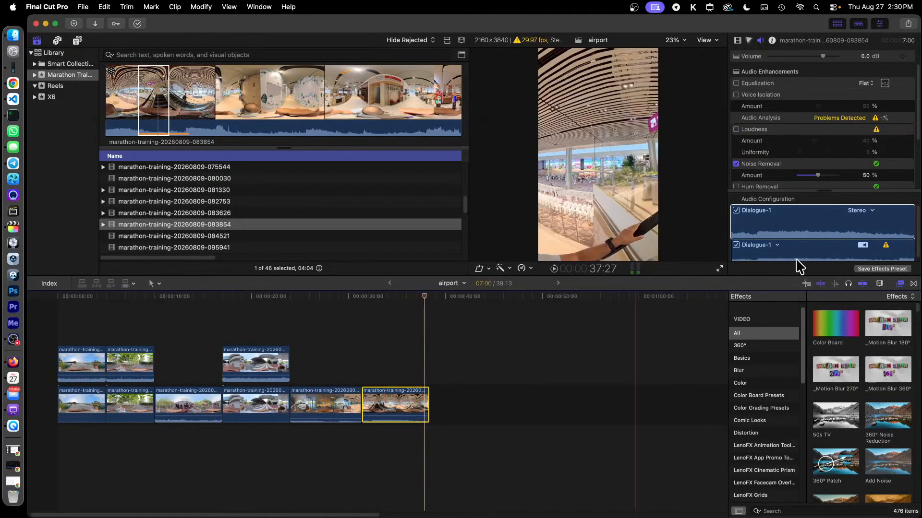
{"action": "scroll", "coordinate": [811, 144], "scroll_direction": "down", "scroll_amount": 3}
{"action": "scroll", "coordinate": [816, 144], "scroll_direction": "down", "scroll_amount": 1}
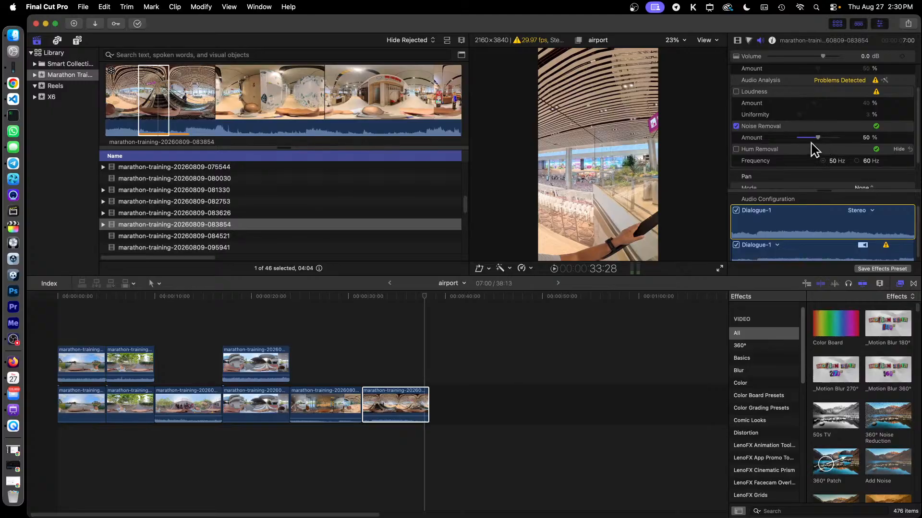
{"action": "left_click", "coordinate": [398, 417]}
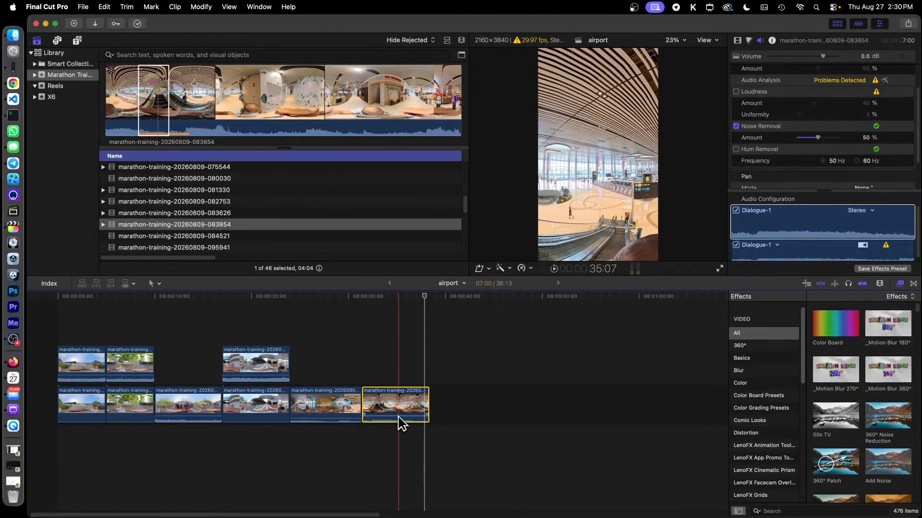
{"action": "left_click_drag", "start_coordinate": [401, 407], "coordinate": [403, 409]}
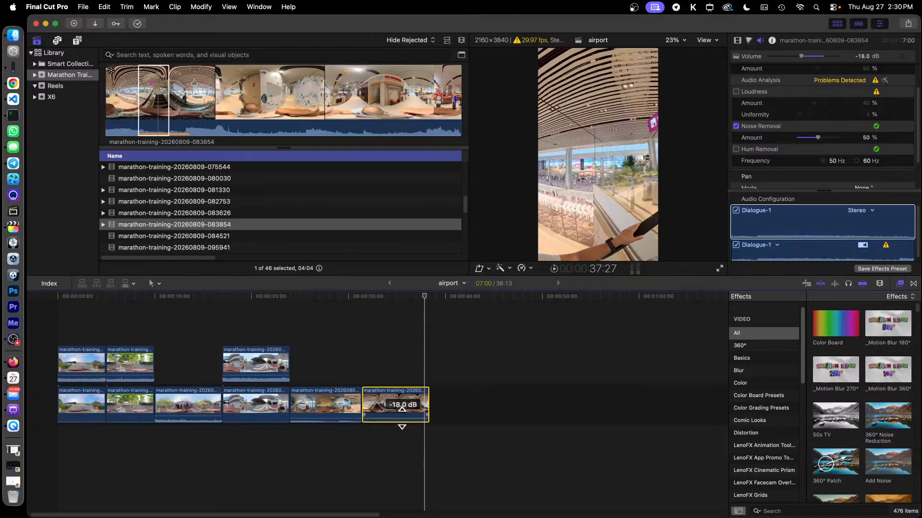
{"action": "left_click", "coordinate": [379, 298]}
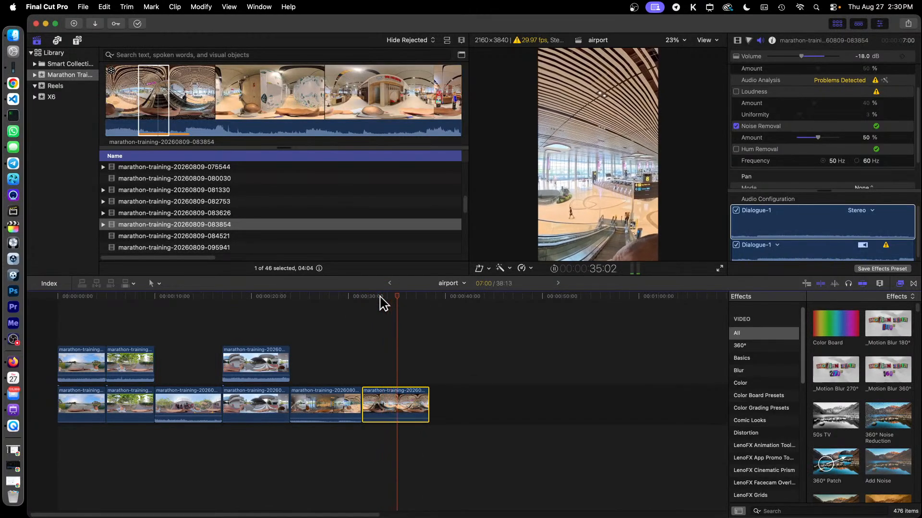
{"action": "left_click", "coordinate": [167, 299]}
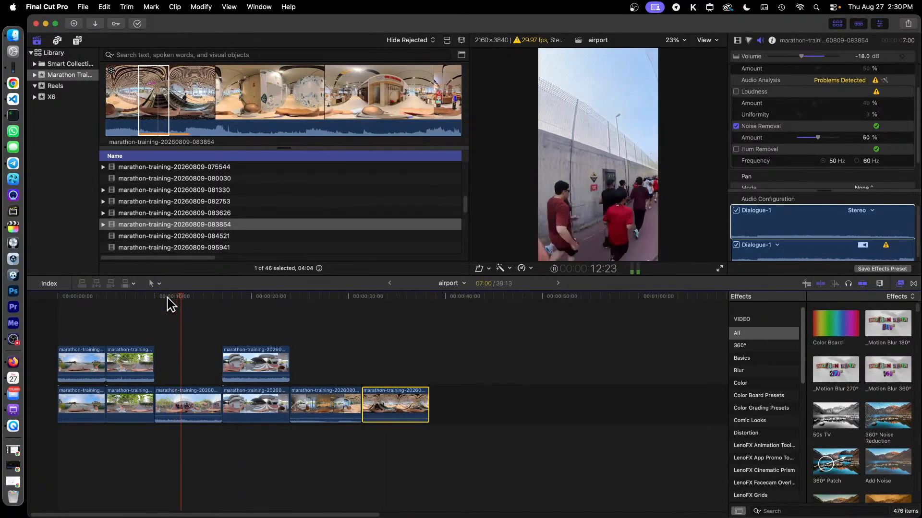
{"action": "key", "text": "space"}
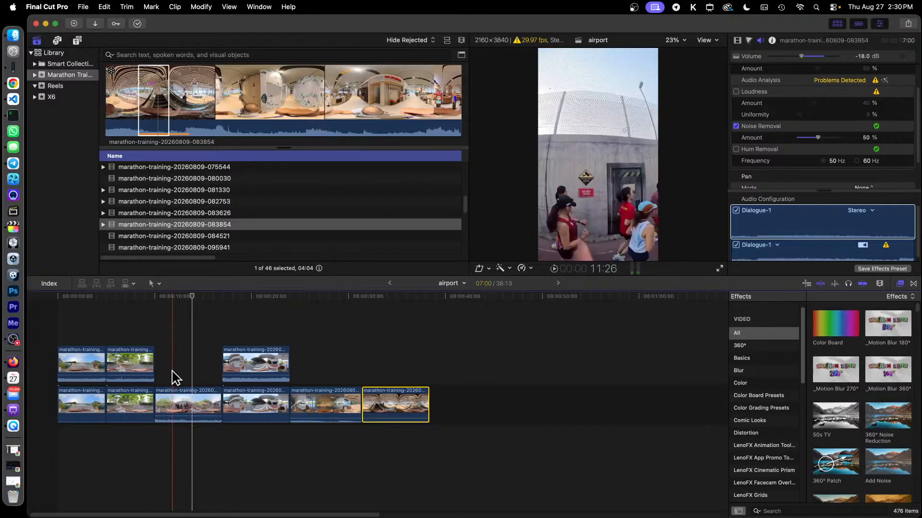
{"action": "right_click", "coordinate": [180, 393]}
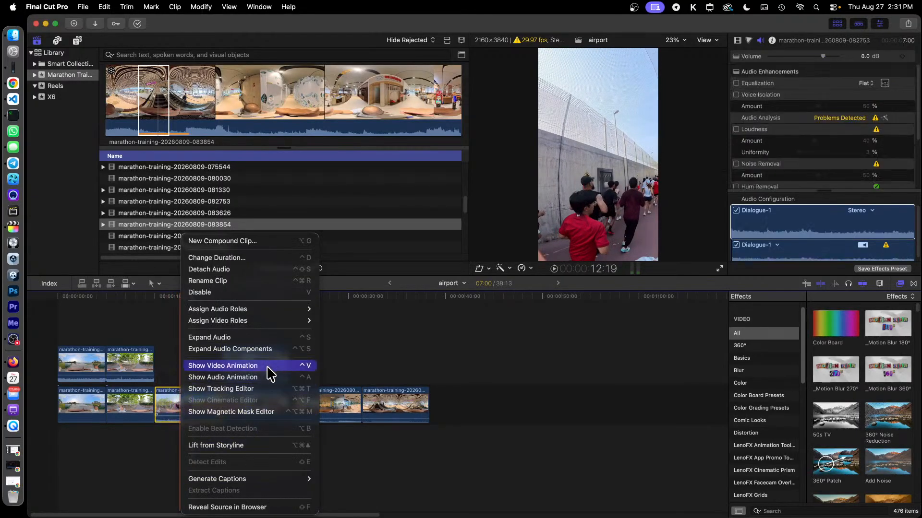
{"action": "left_click", "coordinate": [173, 304]}
{"action": "key", "text": "ctrl+v"}
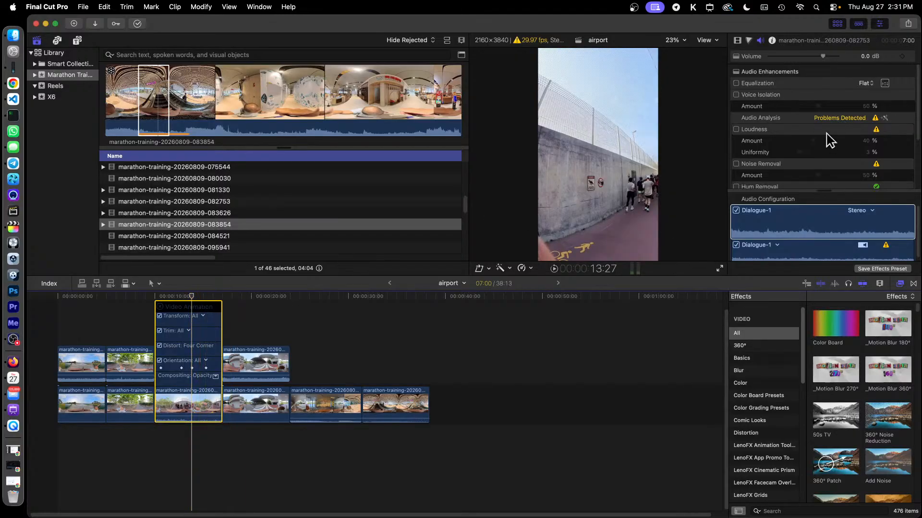
- Set the third clip's Pan (Y) to -152° at the 13:27 keyframe, re-enter the pan at the 12:23 keyframe and scrub through the clip
{"action": "left_click", "coordinate": [737, 40]}
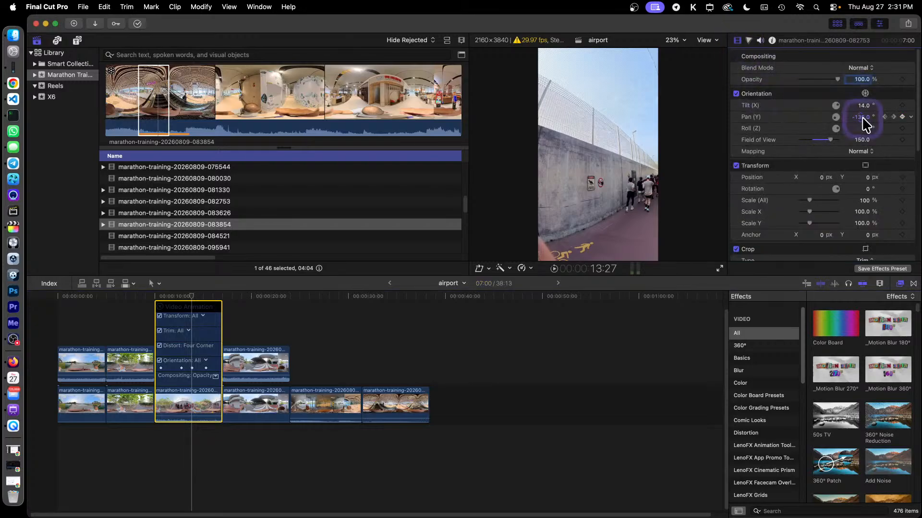
{"action": "left_click_drag", "start_coordinate": [861, 118], "coordinate": [846, 118]}
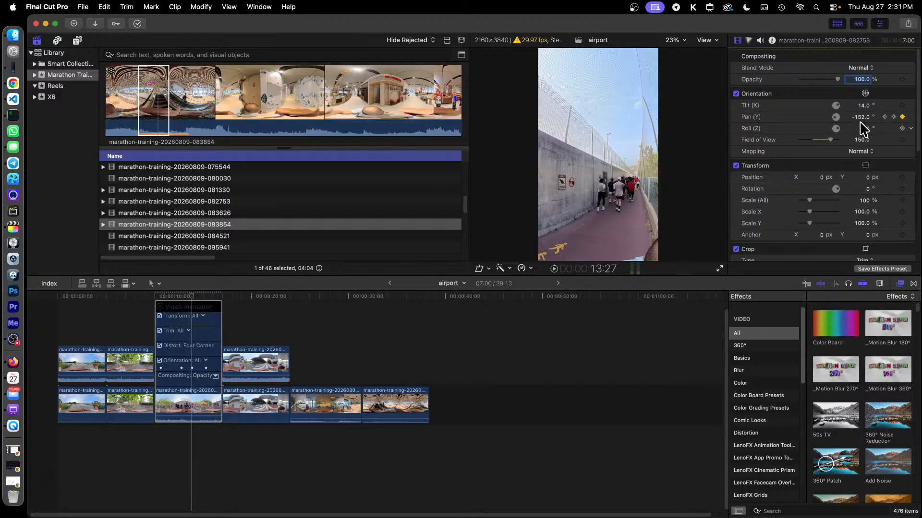
{"action": "left_click", "coordinate": [518, 283]}
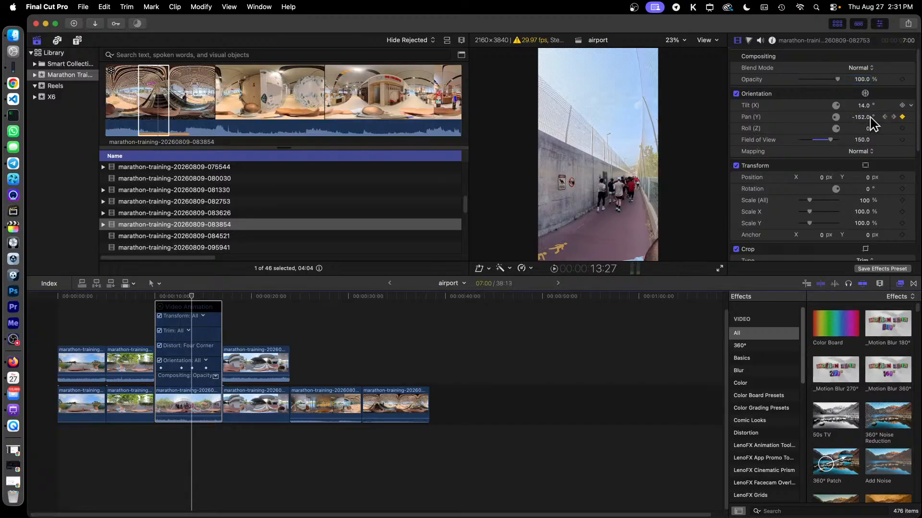
{"action": "left_click", "coordinate": [884, 117]}
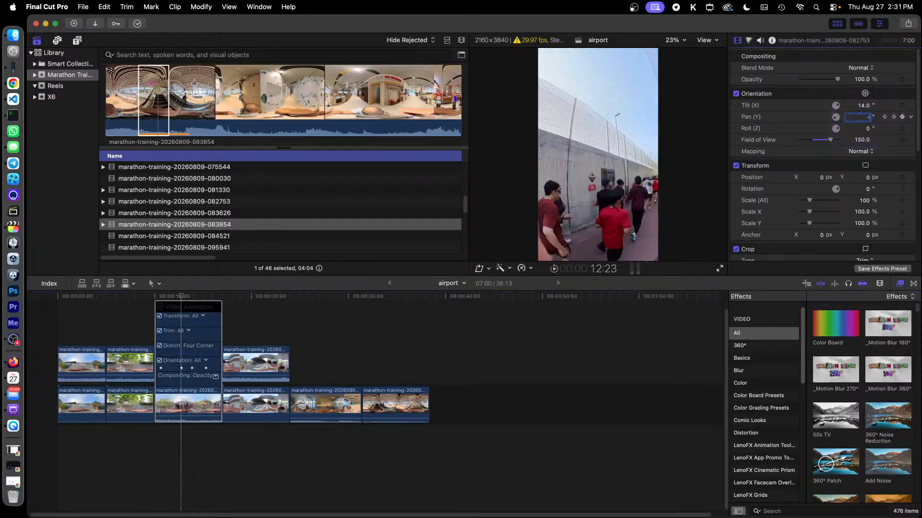
{"action": "key", "text": "Return"}
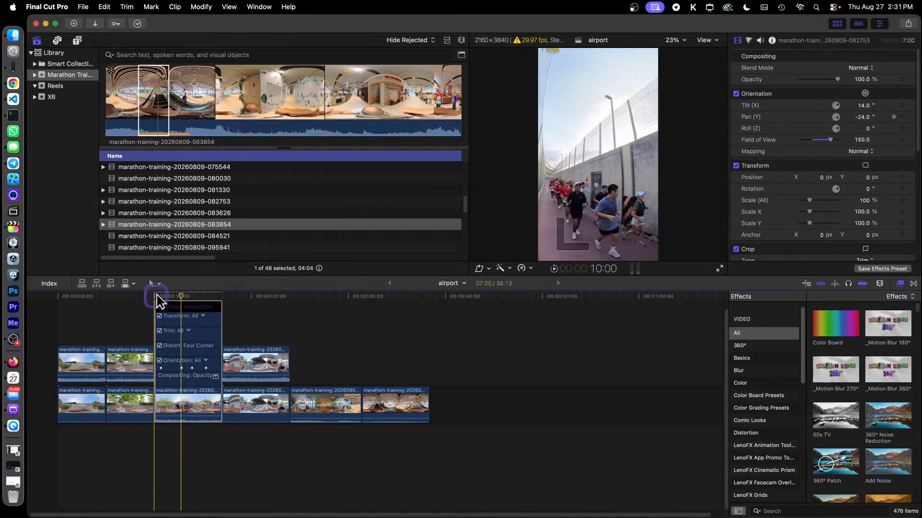
{"action": "left_click_drag", "start_coordinate": [157, 296], "coordinate": [203, 306]}
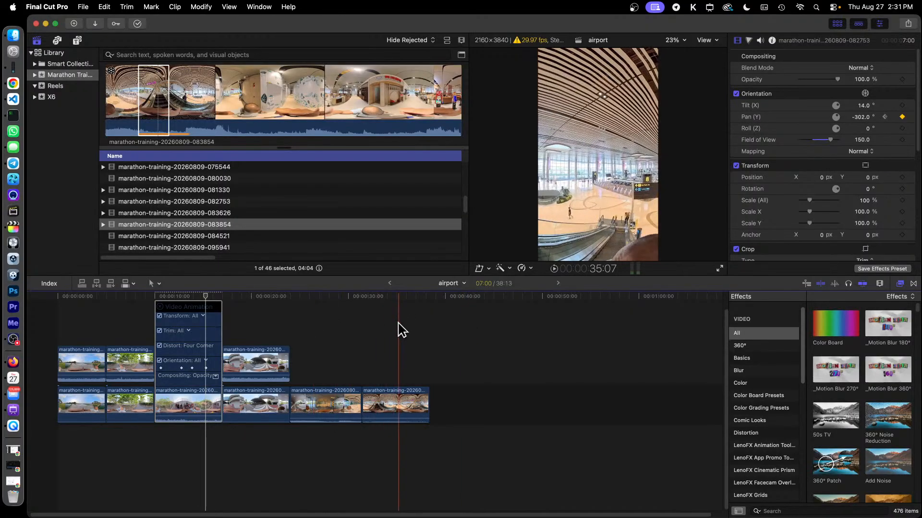
{"action": "left_click_drag", "start_coordinate": [379, 297], "coordinate": [408, 307]}
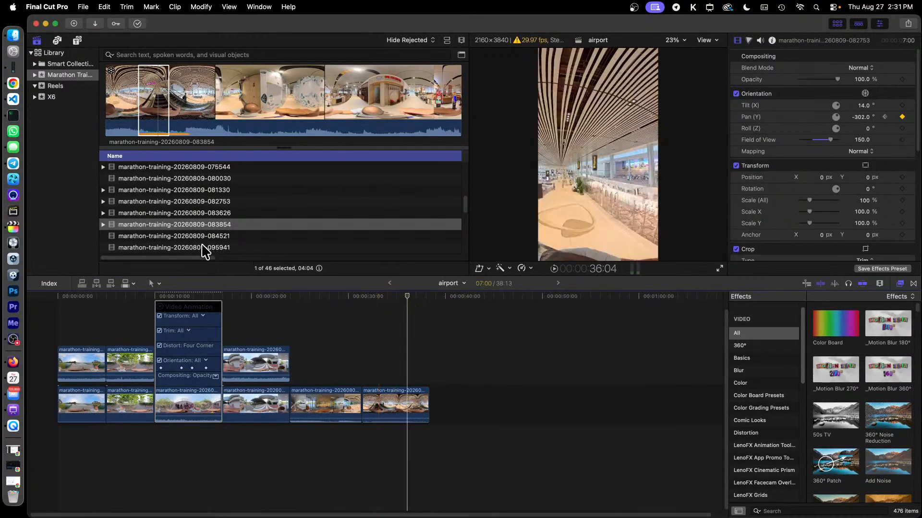
{"action": "left_click", "coordinate": [213, 237]}
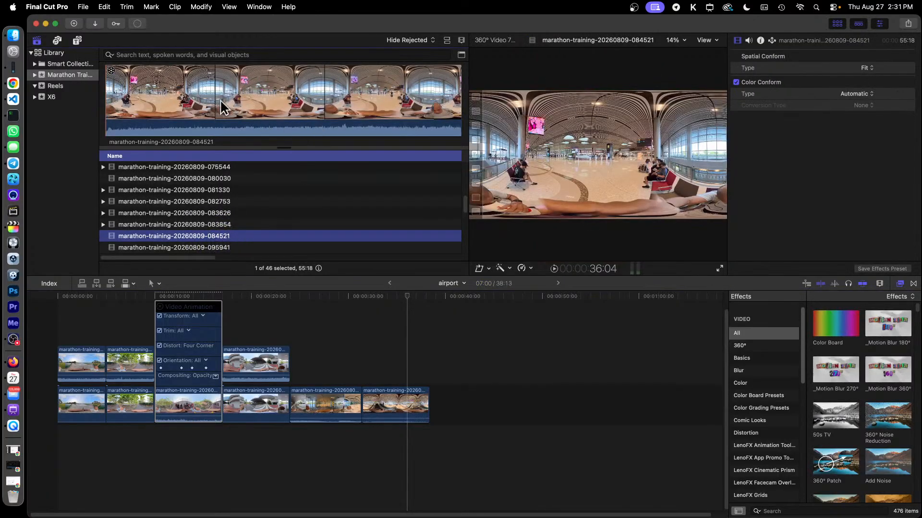
{"action": "left_click", "coordinate": [220, 100]}
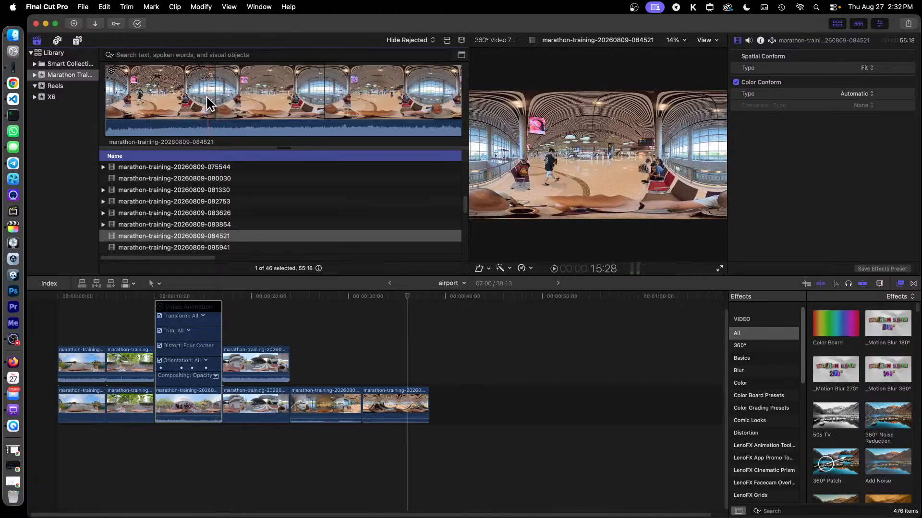
{"action": "left_click_drag", "start_coordinate": [207, 95], "coordinate": [241, 100]}
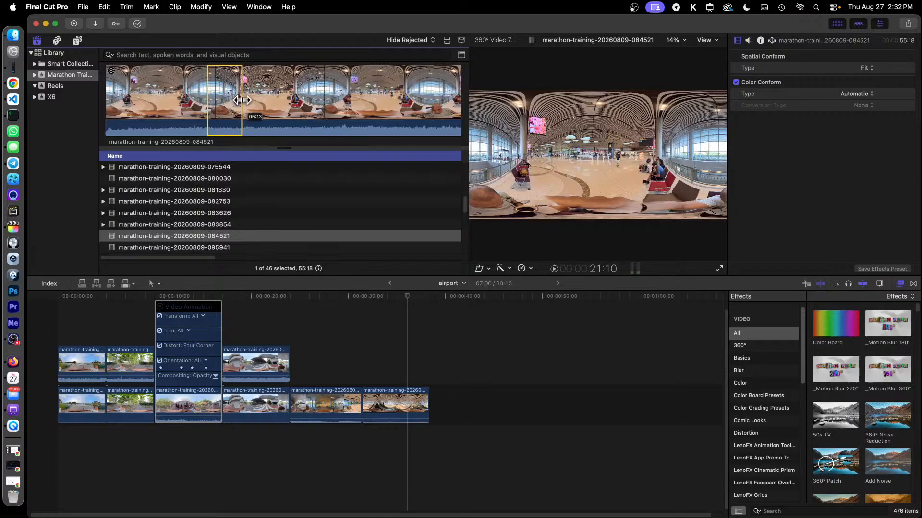
{"action": "left_click_drag", "start_coordinate": [240, 98], "coordinate": [432, 409]}
{"action": "right_click", "coordinate": [451, 397]}
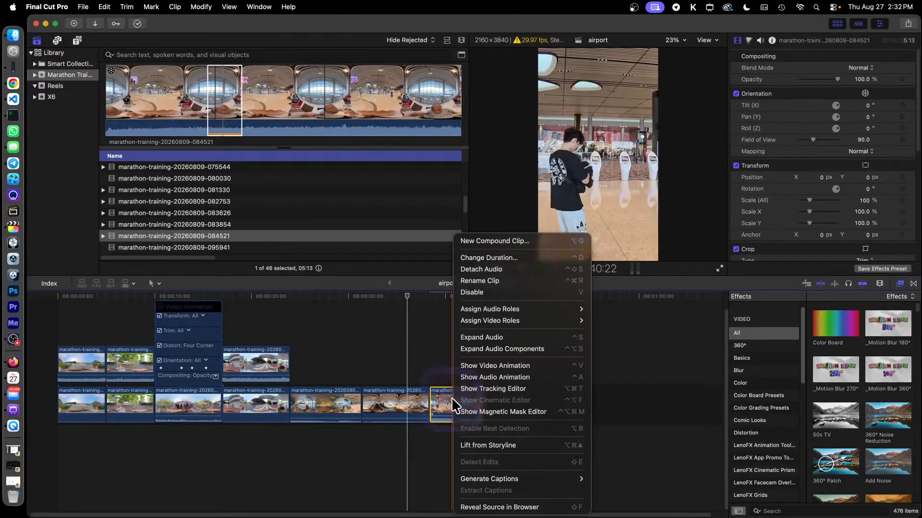
{"action": "left_click", "coordinate": [505, 259]}
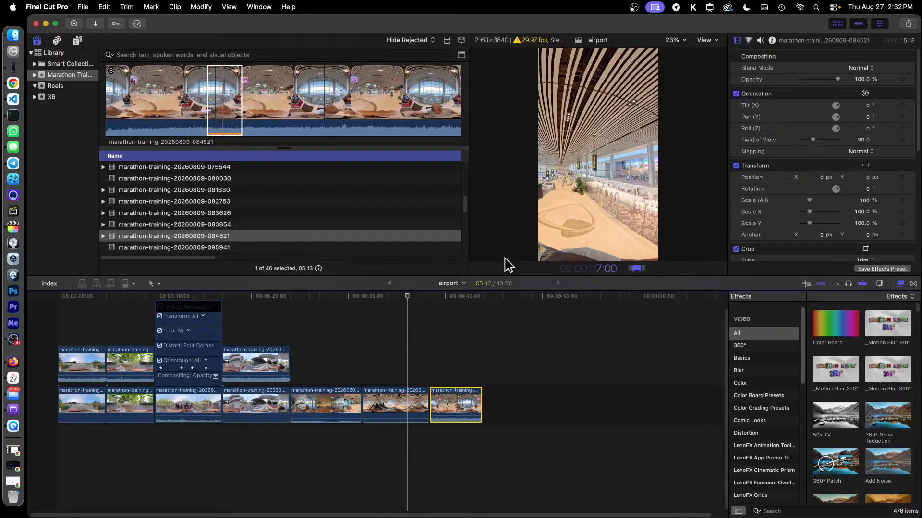
{"action": "key", "text": "Return"}
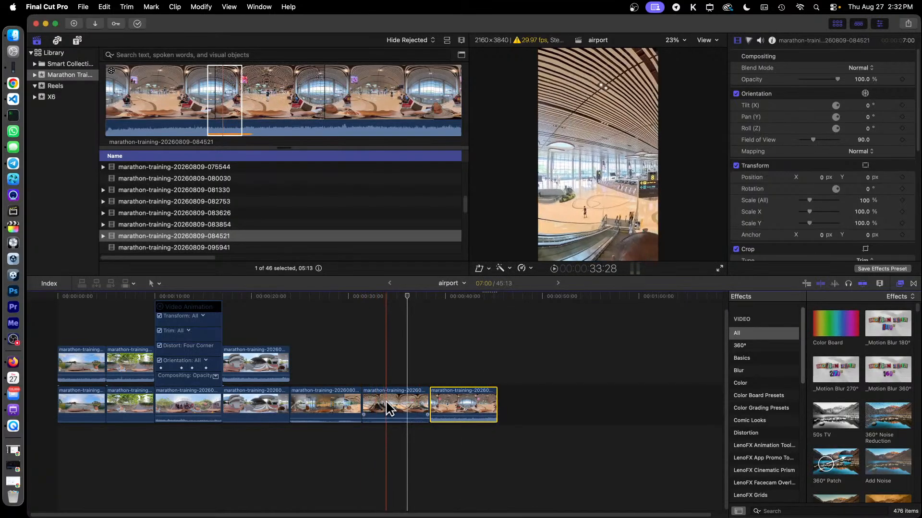
{"action": "key", "text": "super+c"}
{"action": "left_click", "coordinate": [460, 393]}
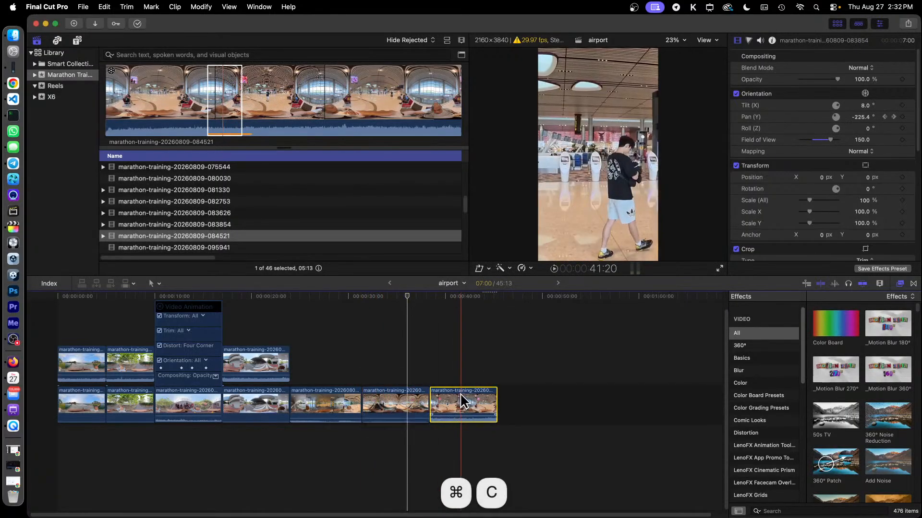
{"action": "left_click", "coordinate": [105, 7]}
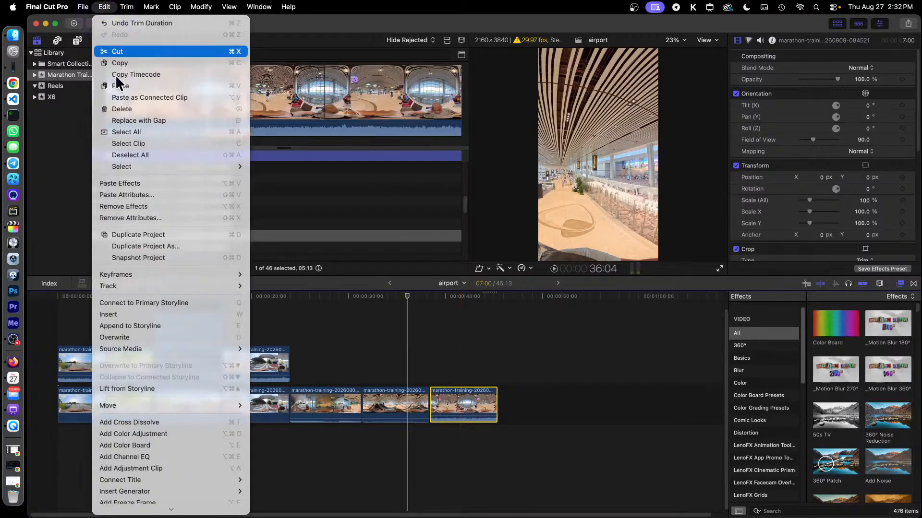
{"action": "left_click", "coordinate": [172, 194]}
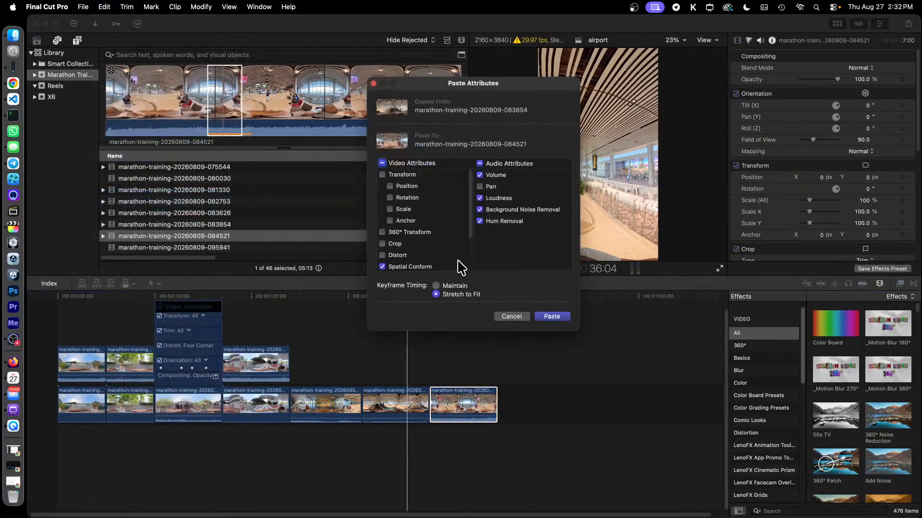
{"action": "left_click", "coordinate": [549, 317]}
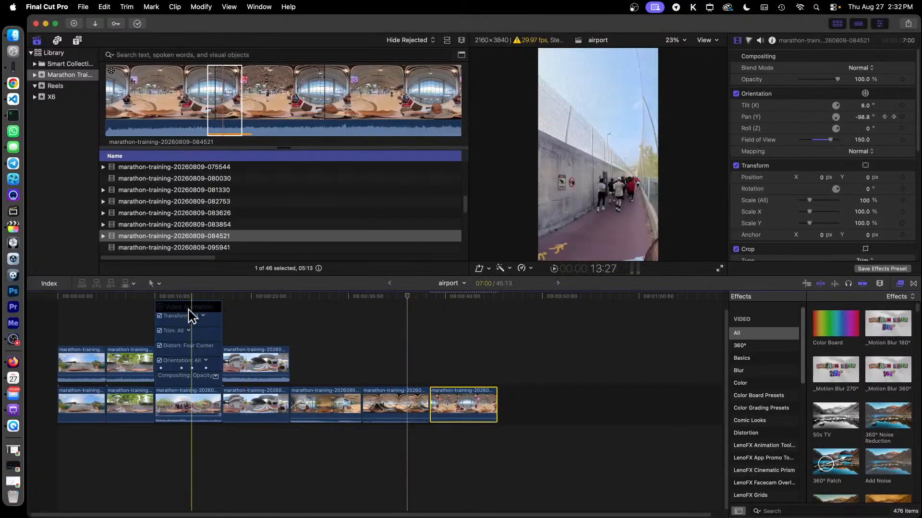
- Close the third clip's video animation, scrub through the last clip and show the last clip's video animation
{"action": "left_click", "coordinate": [159, 307]}
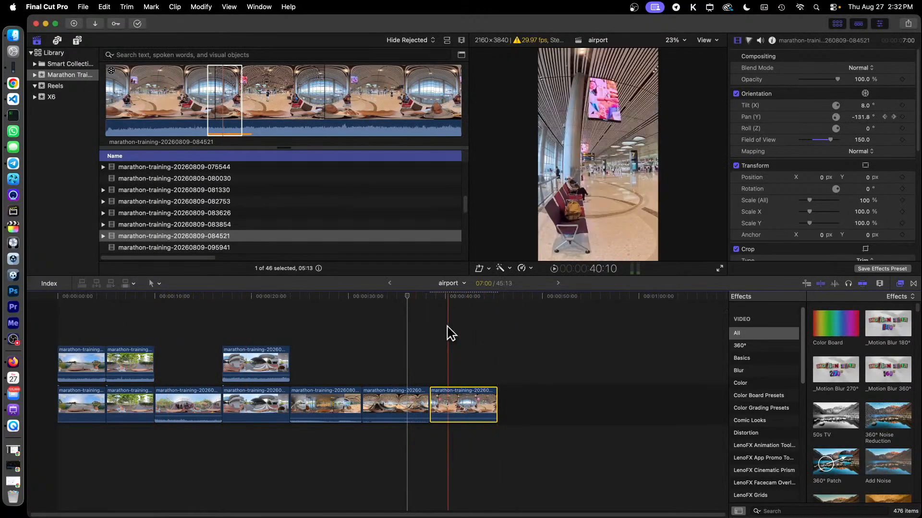
{"action": "left_click", "coordinate": [441, 300]}
{"action": "left_click_drag", "start_coordinate": [441, 301], "coordinate": [475, 303]}
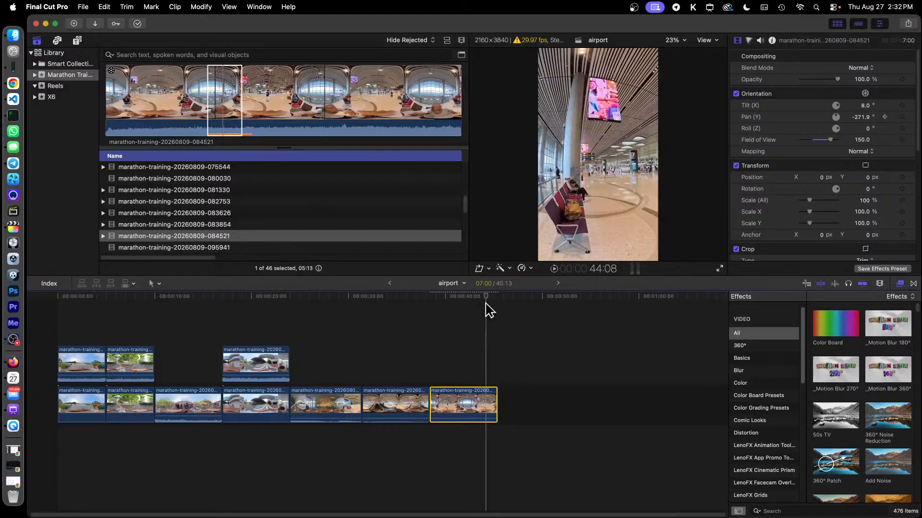
{"action": "right_click", "coordinate": [459, 397]}
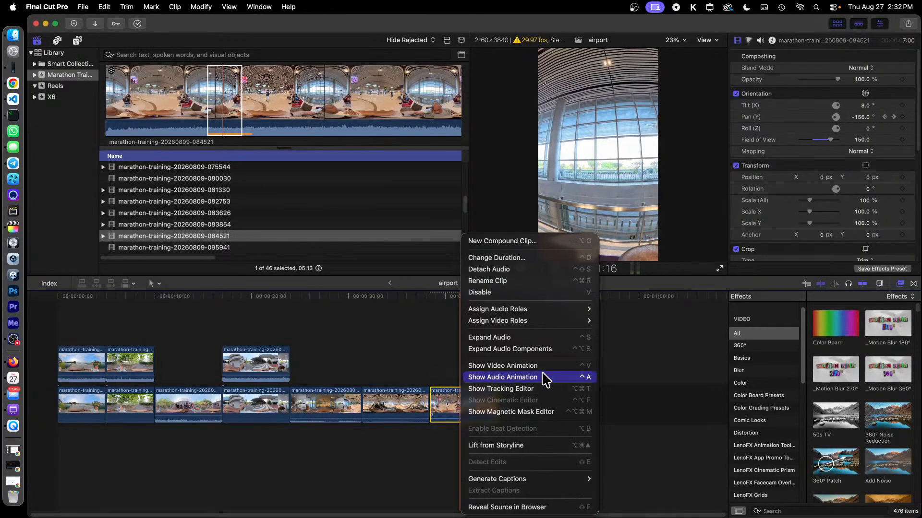
{"action": "left_click", "coordinate": [531, 366]}
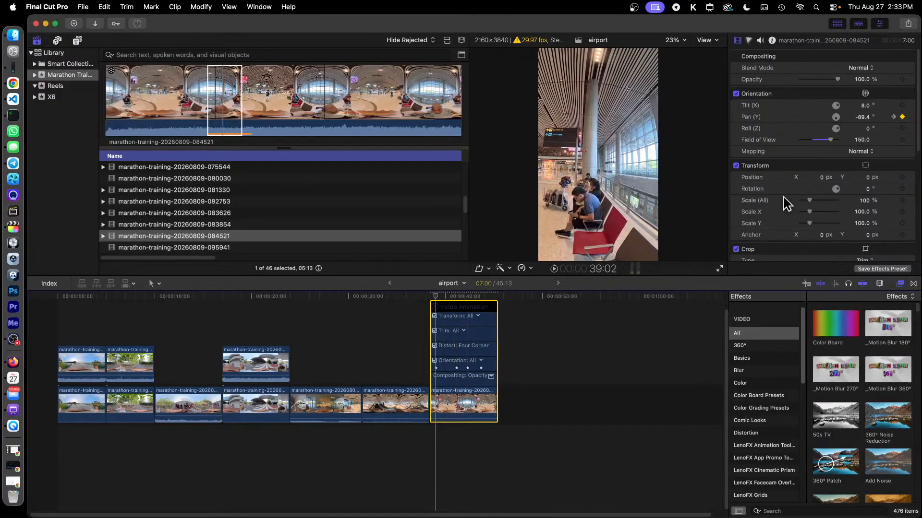
{"action": "left_click_drag", "start_coordinate": [864, 118], "coordinate": [817, 118]}
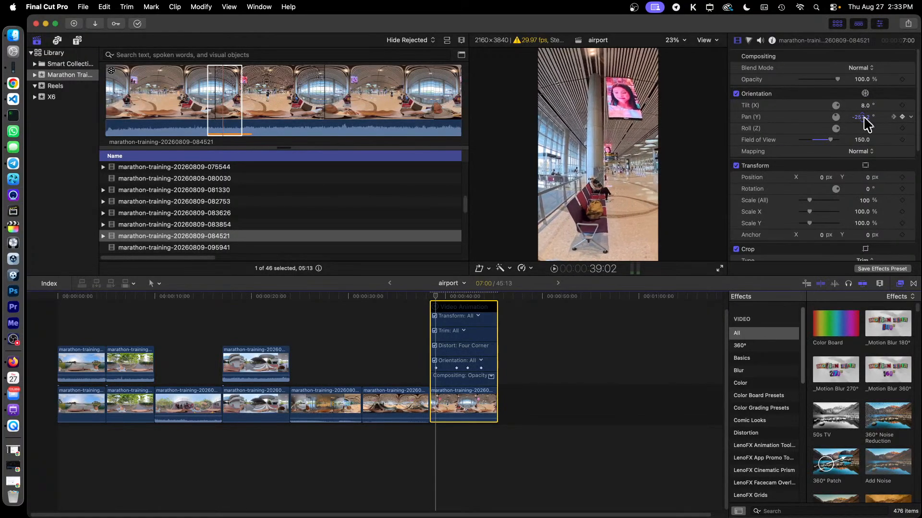
{"action": "left_click", "coordinate": [894, 117]}
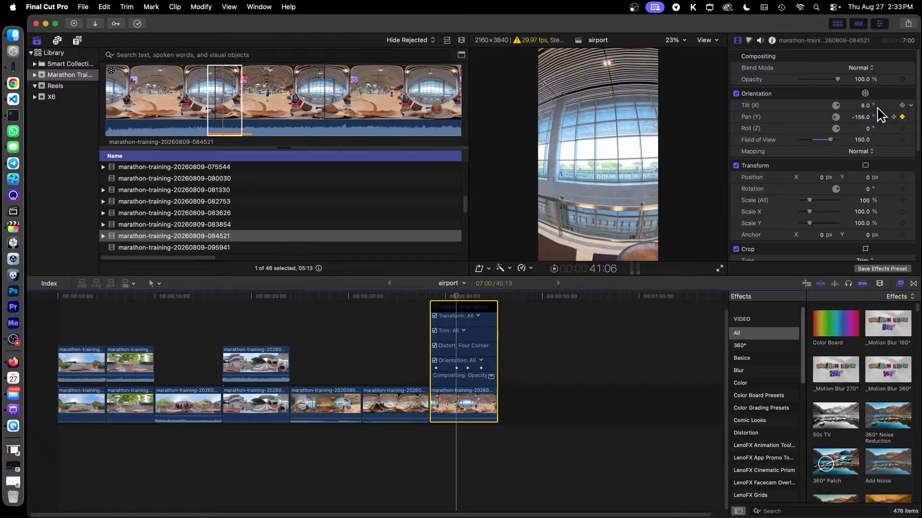
{"action": "key", "text": "super+z"}
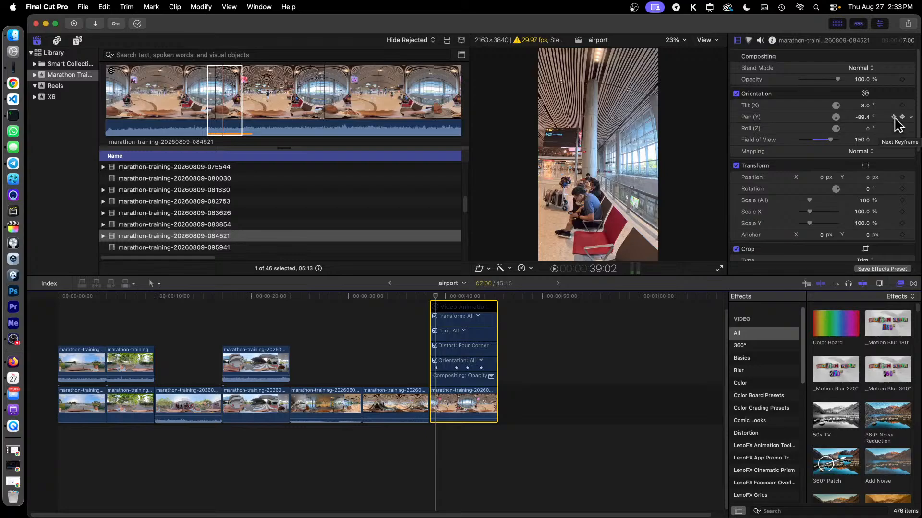
{"action": "left_click", "coordinate": [894, 118]}
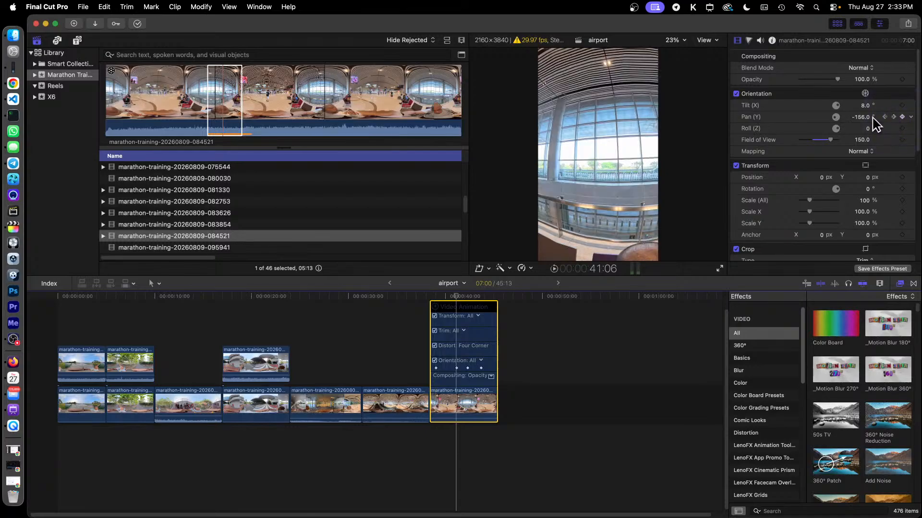
{"action": "key", "text": "super+z"}
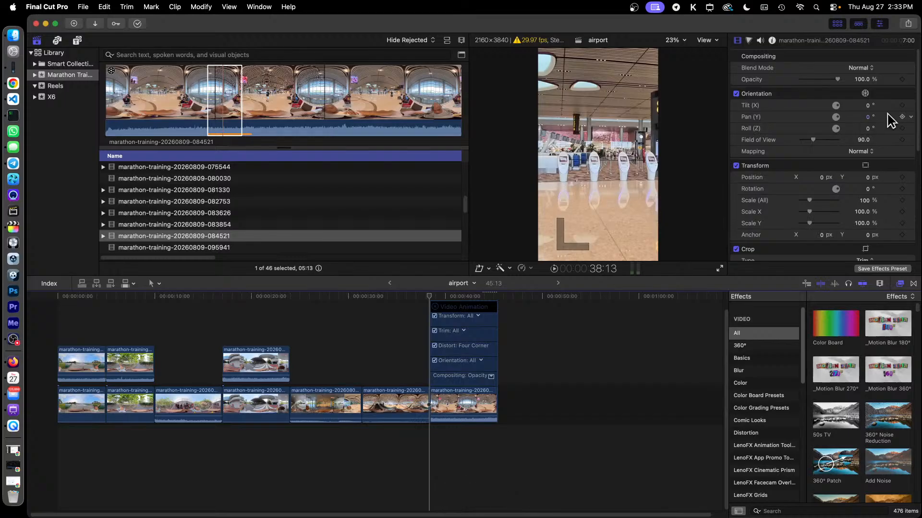
{"action": "left_click", "coordinate": [103, 8]}
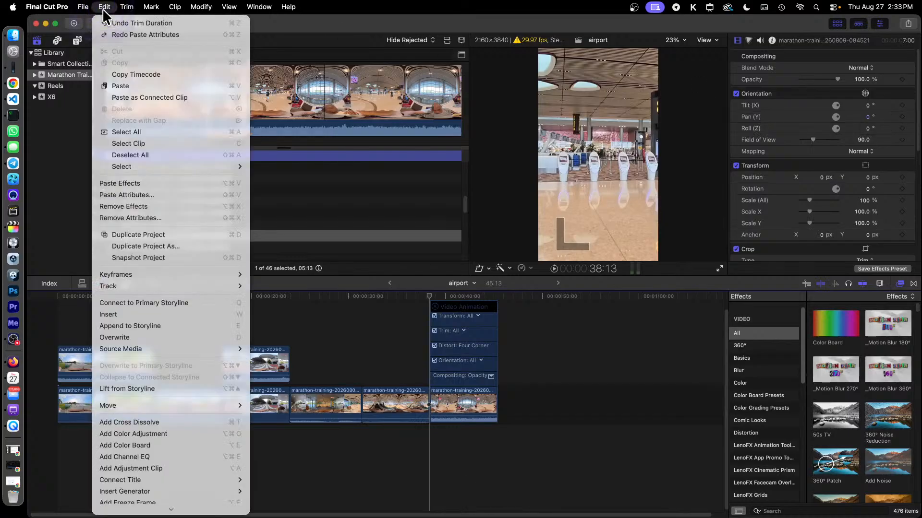
{"action": "left_click", "coordinate": [124, 34]}
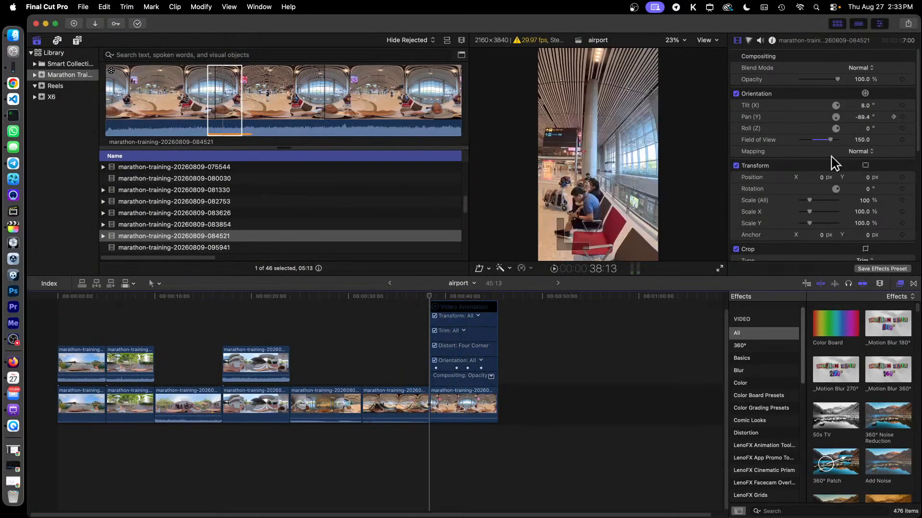
- Set the last clip's Pan (Y) to about -253° at its first keyframe, 39:02, and go to its next pan keyframe
{"action": "left_click", "coordinate": [437, 296]}
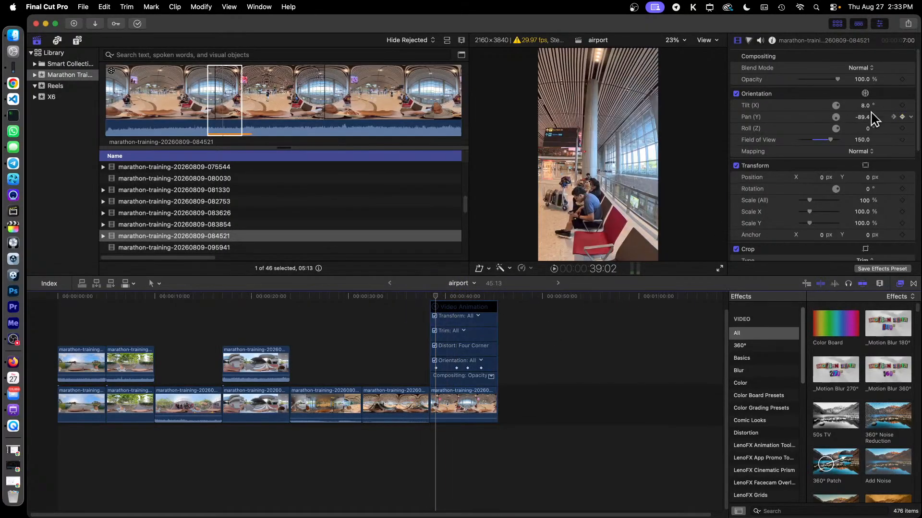
{"action": "left_click_drag", "start_coordinate": [862, 117], "coordinate": [816, 117]}
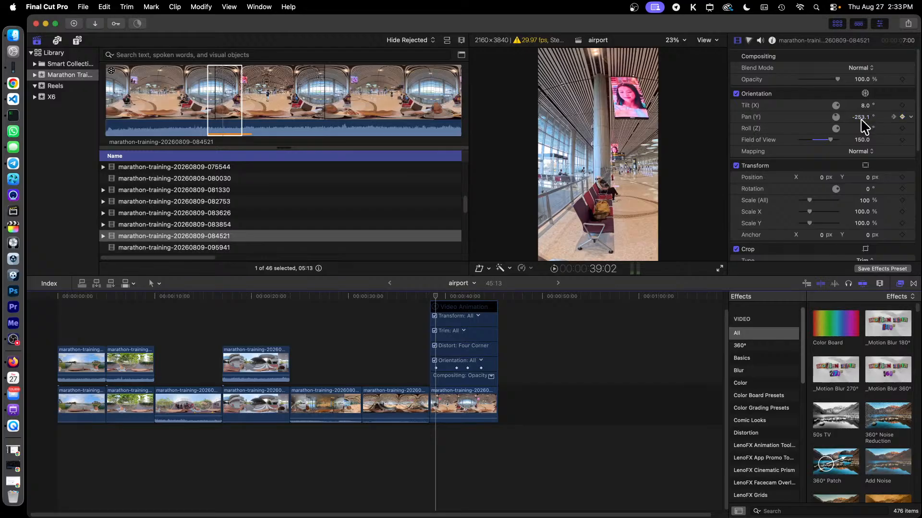
{"action": "mouse_move", "coordinate": [859, 123]}
{"action": "left_mouse_down"}
{"action": "mouse_move", "coordinate": [907, 123]}
{"action": "mouse_move", "coordinate": [850, 116]}
{"action": "mouse_move", "coordinate": [857, 117]}
{"action": "left_mouse_up"}
{"action": "left_click", "coordinate": [895, 117]}
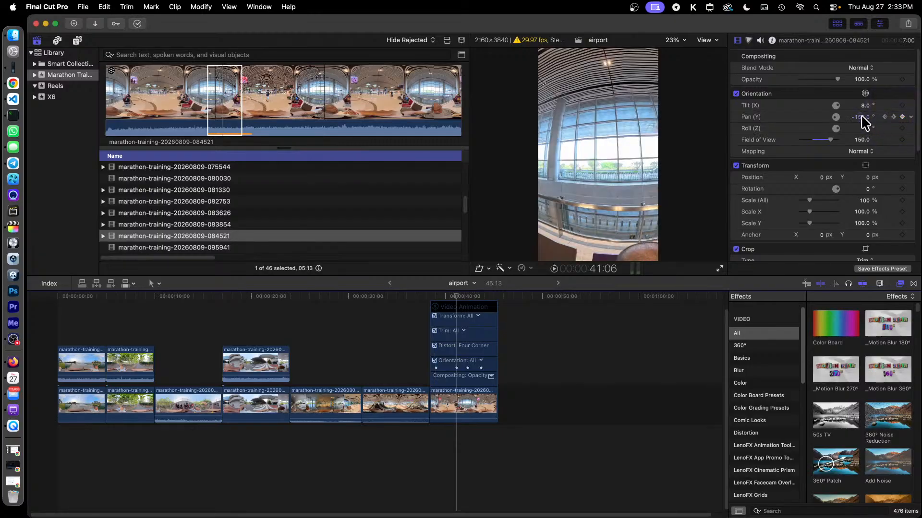
- Set the last clip's Pan (Y) to 10° at both its 41:06 and 42:10 keyframes
{"action": "mouse_move", "coordinate": [862, 117]}
{"action": "left_mouse_down"}
{"action": "mouse_move", "coordinate": [900, 117]}
{"action": "mouse_move", "coordinate": [860, 115]}
{"action": "left_mouse_up"}
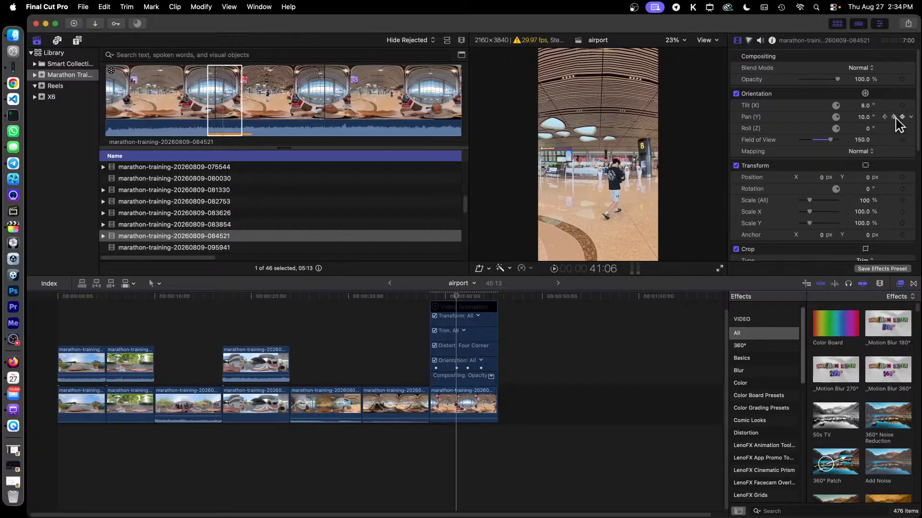
{"action": "left_click", "coordinate": [894, 118]}
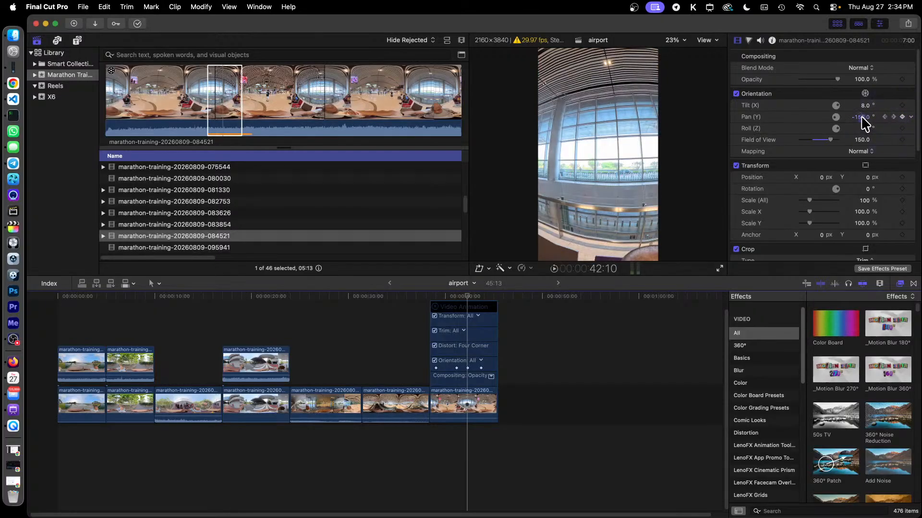
{"action": "left_click", "coordinate": [862, 117]}
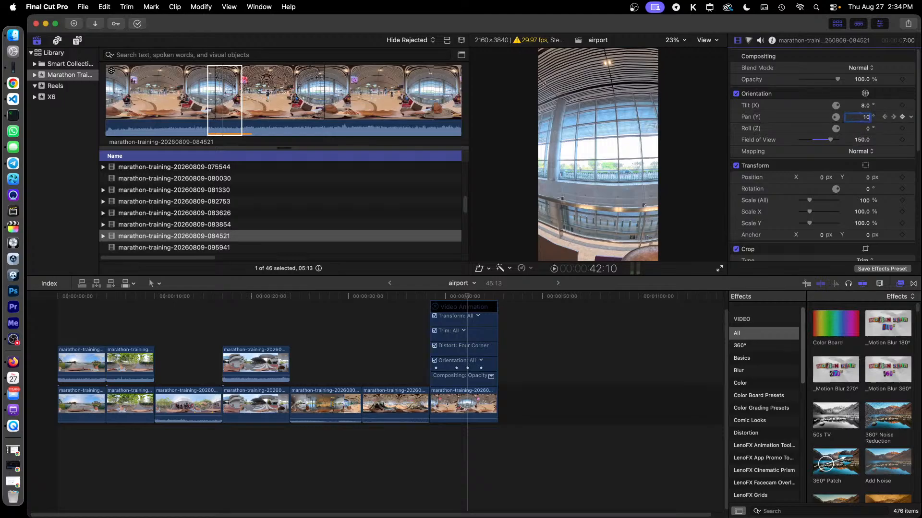
{"action": "type", "text": "10"}
{"action": "key", "text": "Return"}
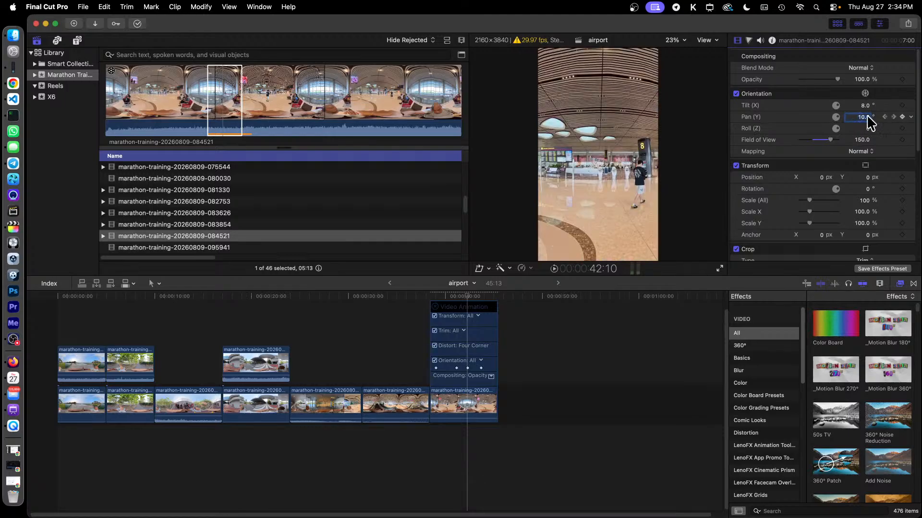
- Narrow the application window and set the last clip's Pan (Y) to about -50° at its final keyframe, 43:22
{"action": "left_click_drag", "start_coordinate": [915, 222], "coordinate": [836, 238]}
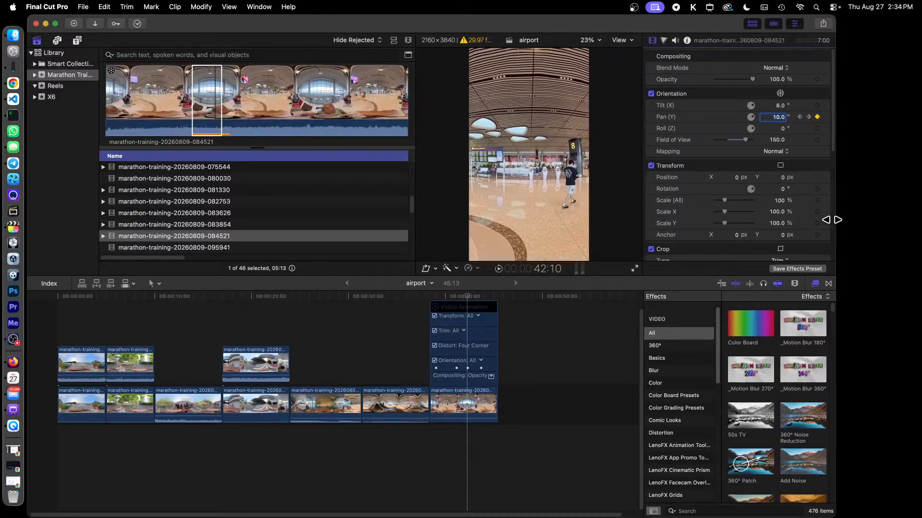
{"action": "left_click", "coordinate": [809, 119]}
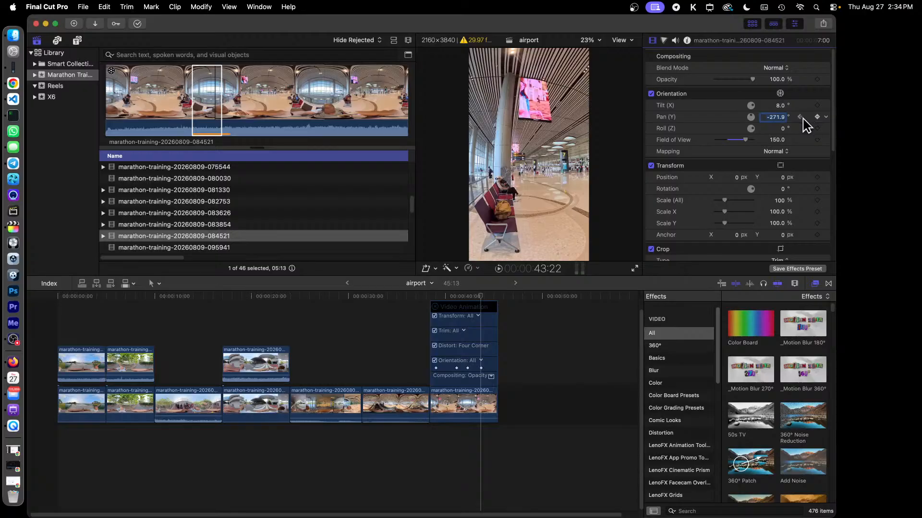
{"action": "left_click", "coordinate": [799, 118]}
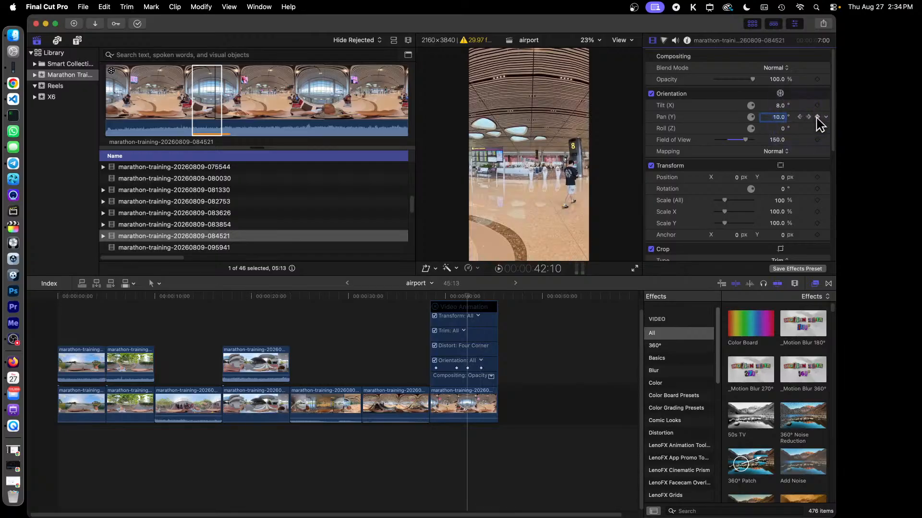
{"action": "left_click", "coordinate": [800, 118]}
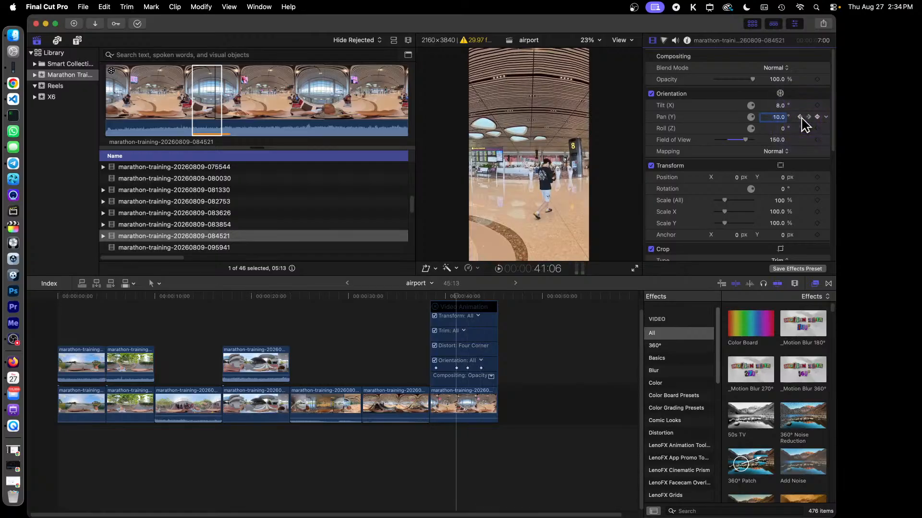
{"action": "left_click", "coordinate": [800, 117]}
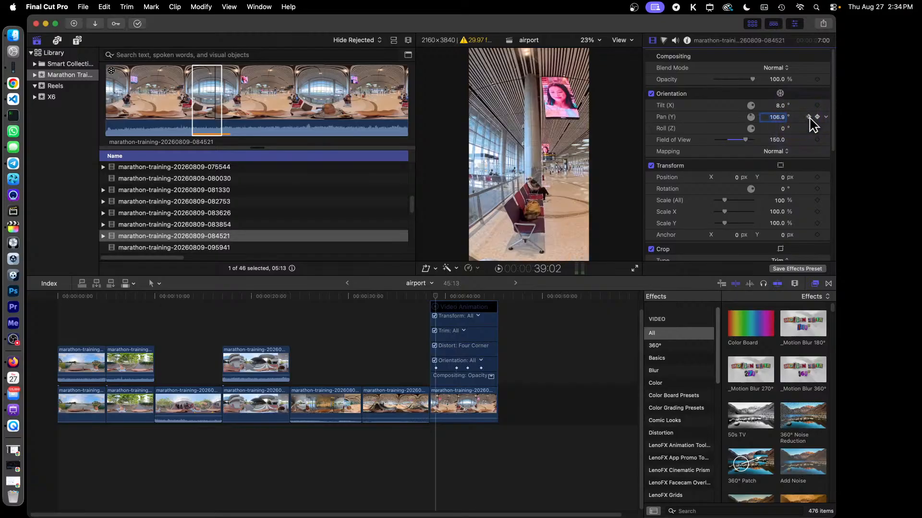
{"action": "left_click", "coordinate": [809, 119]}
{"action": "left_click", "coordinate": [810, 118]}
{"action": "left_click", "coordinate": [810, 118]}
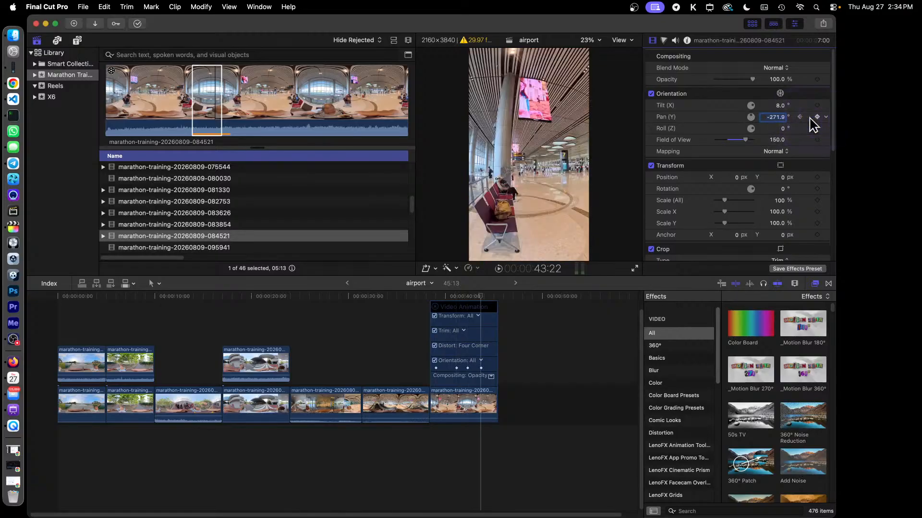
{"action": "left_click_drag", "start_coordinate": [780, 124], "coordinate": [810, 131]}
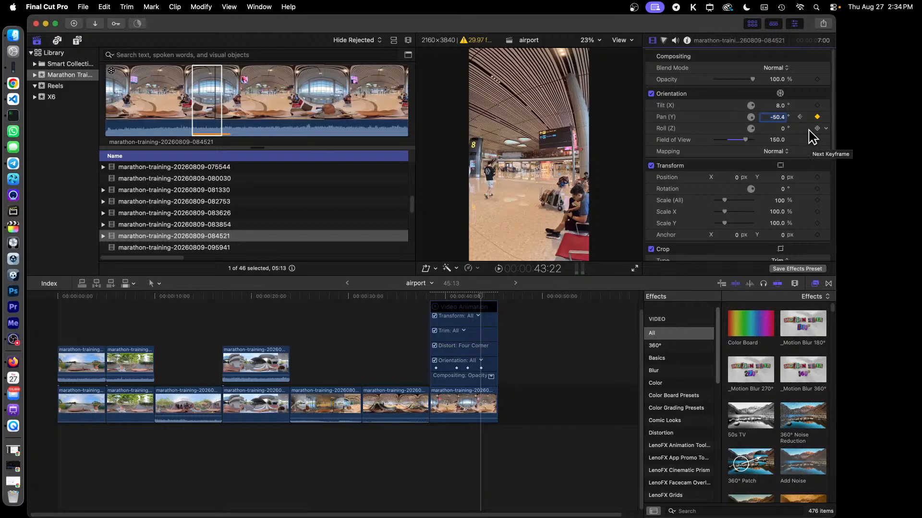
- Play the last clip from its start at 38:13 to review the pan animation
{"action": "left_click", "coordinate": [430, 297]}
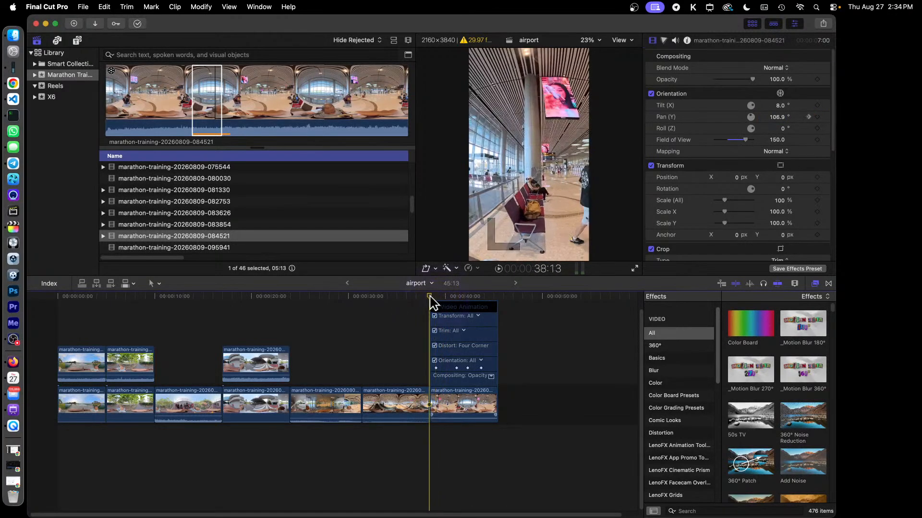
{"action": "key", "text": "space"}
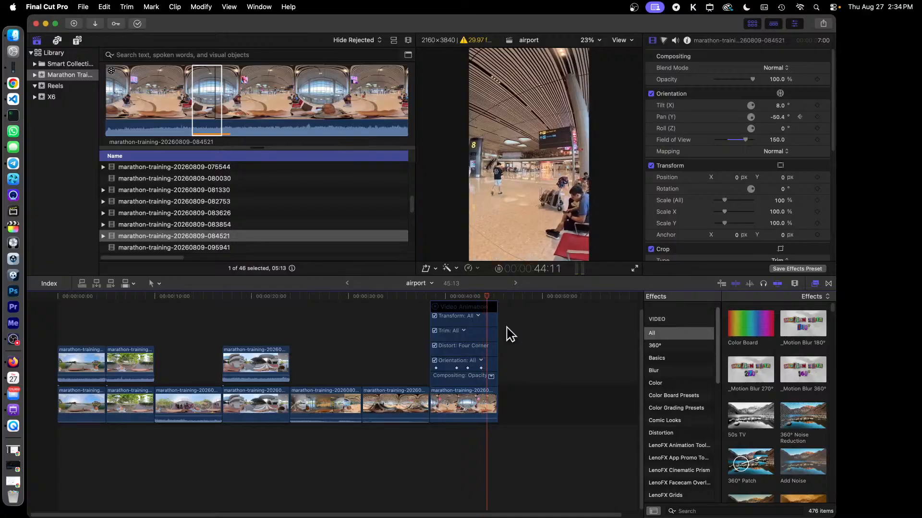
{"action": "key", "text": "space"}
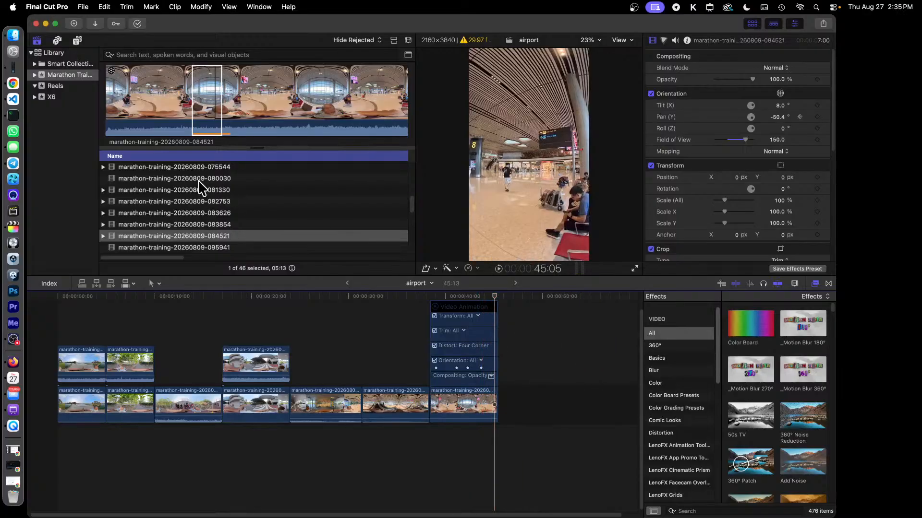
{"action": "left_click", "coordinate": [212, 247]}
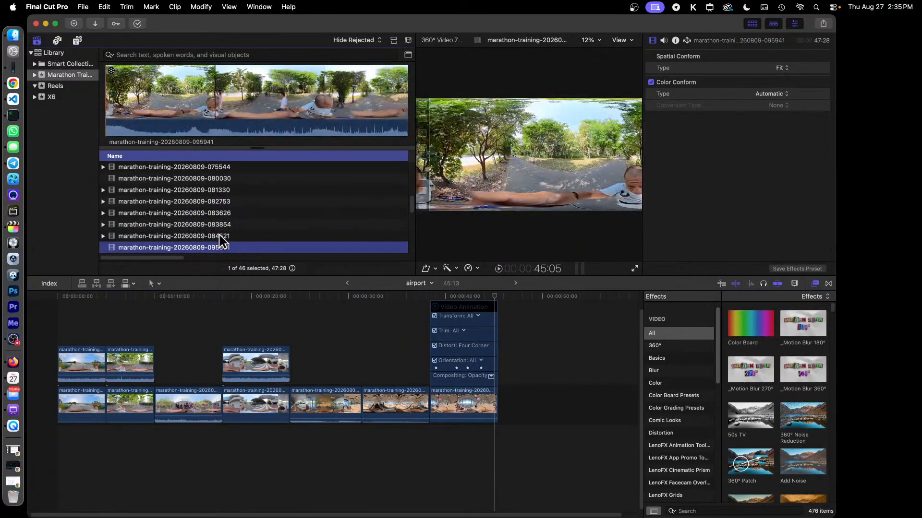
{"action": "left_click", "coordinate": [190, 91]}
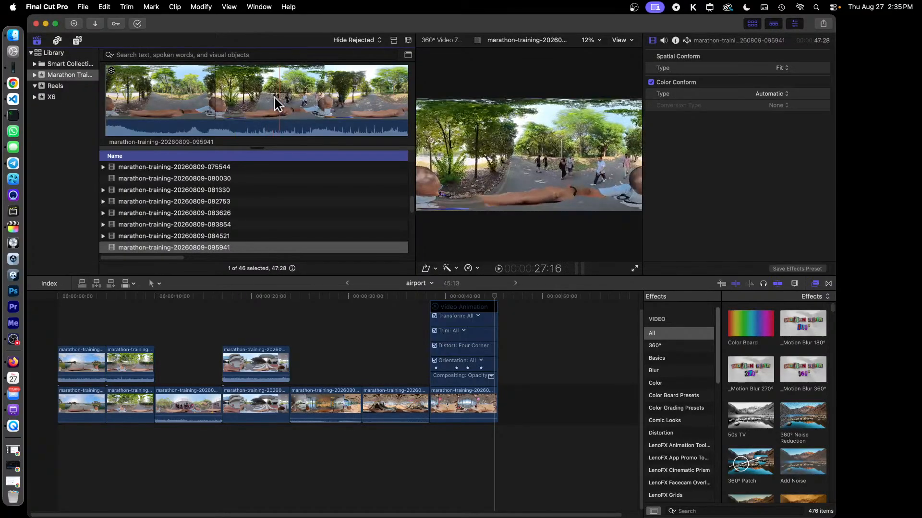
{"action": "left_click_drag", "start_coordinate": [253, 95], "coordinate": [500, 411]}
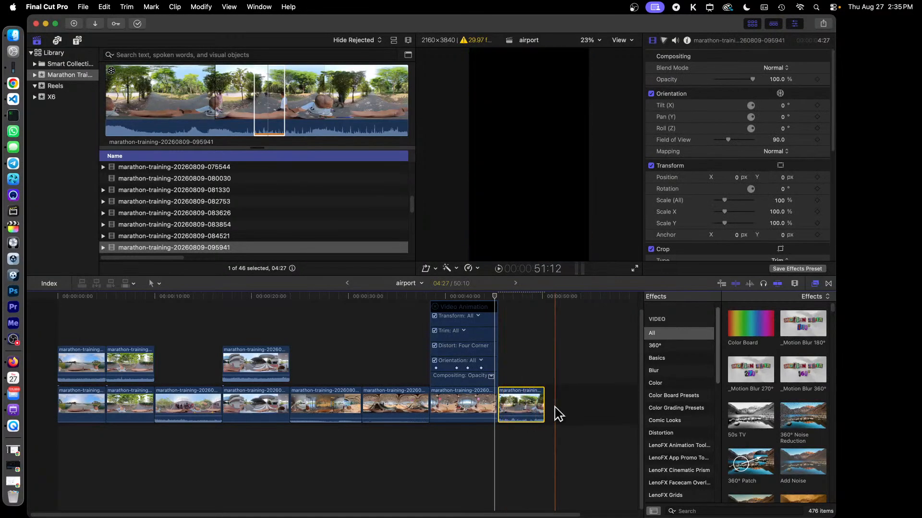
{"action": "right_click", "coordinate": [518, 400]}
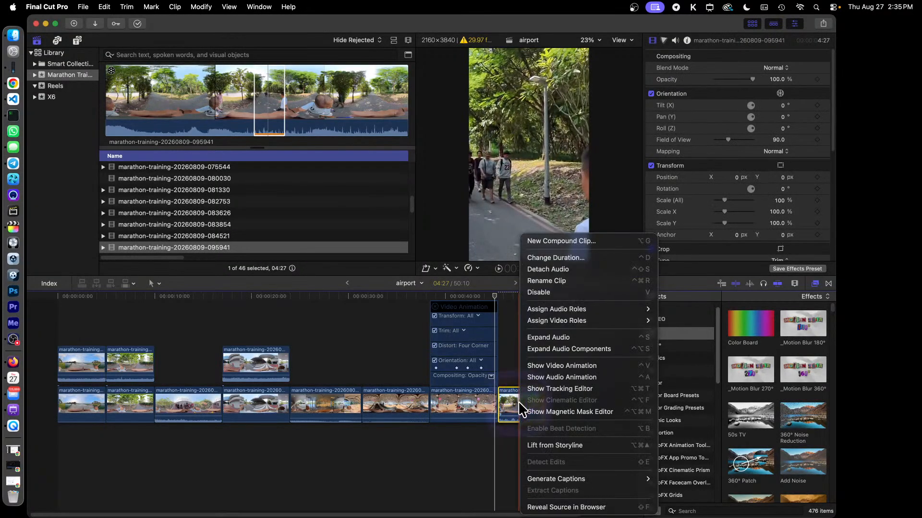
{"action": "left_click", "coordinate": [587, 259]}
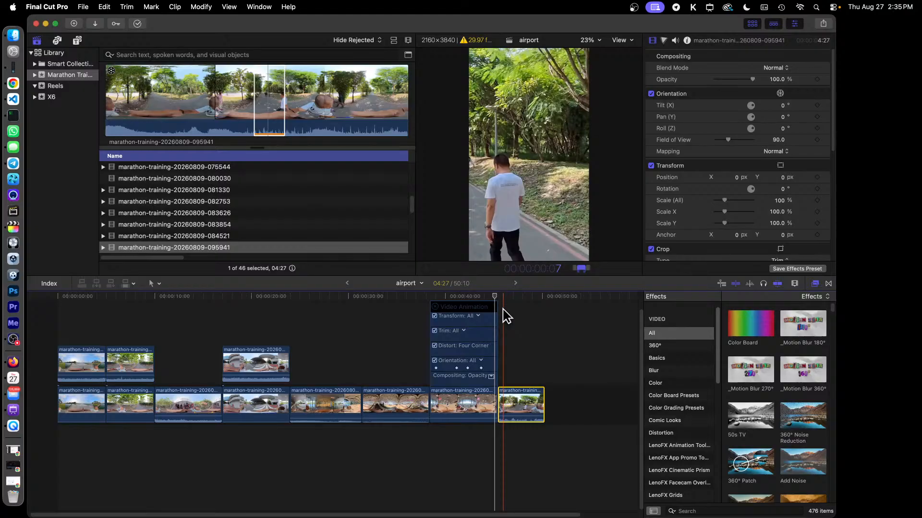
{"action": "type", "text": "700"}
{"action": "key", "text": "Return"}
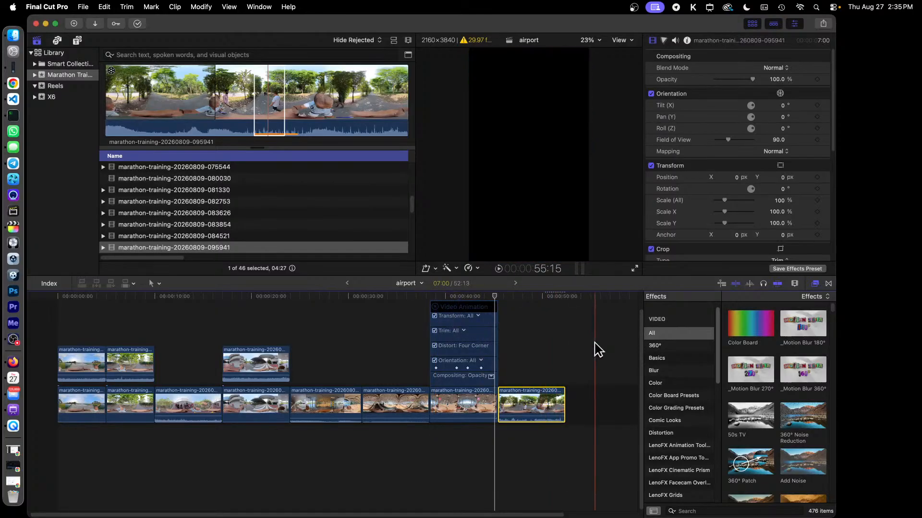
{"action": "left_click", "coordinate": [435, 308]}
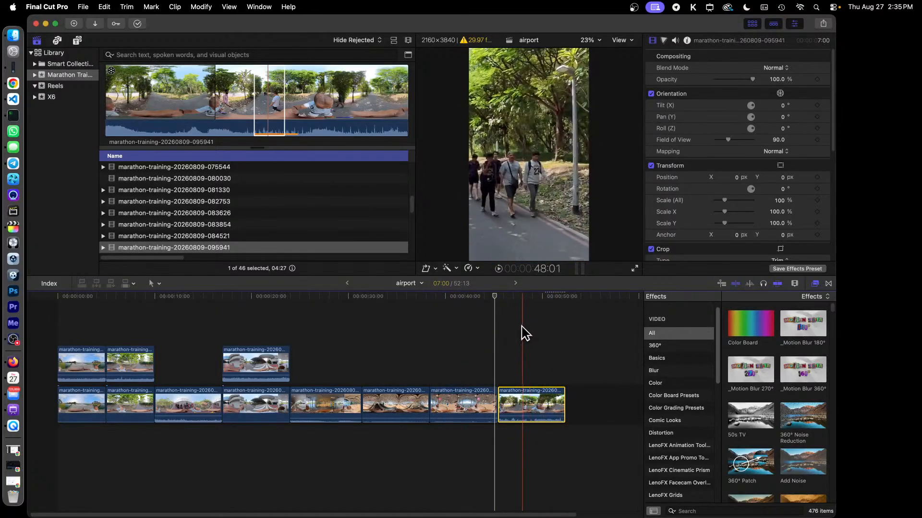
{"action": "left_click", "coordinate": [469, 397]}
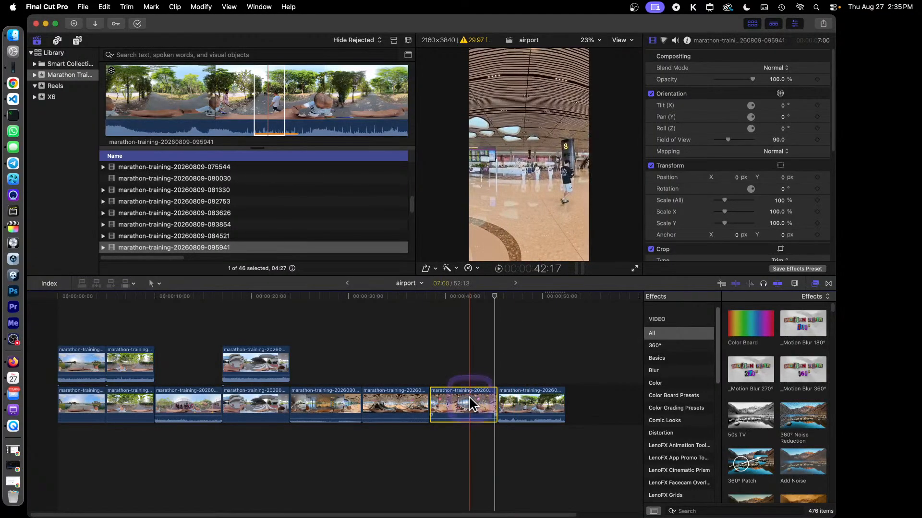
{"action": "key", "text": "cmd+c"}
{"action": "left_click", "coordinate": [524, 397]}
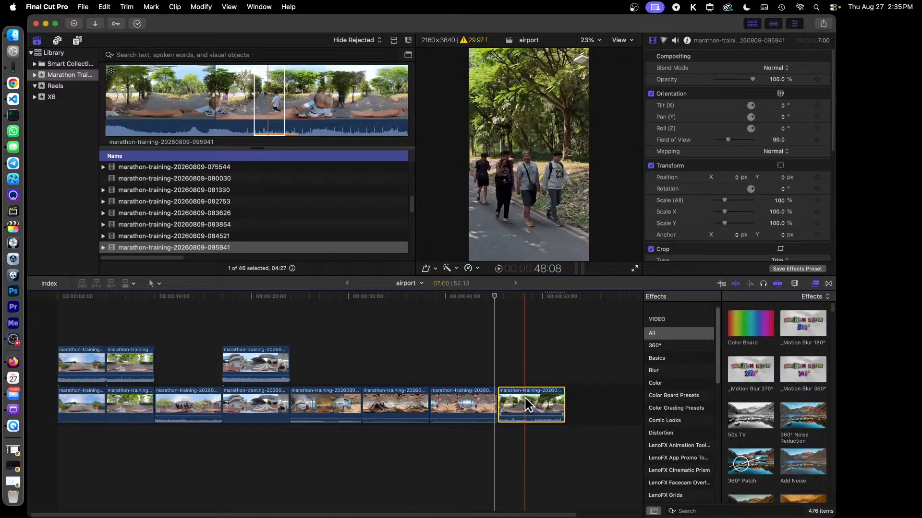
{"action": "left_click", "coordinate": [528, 298]}
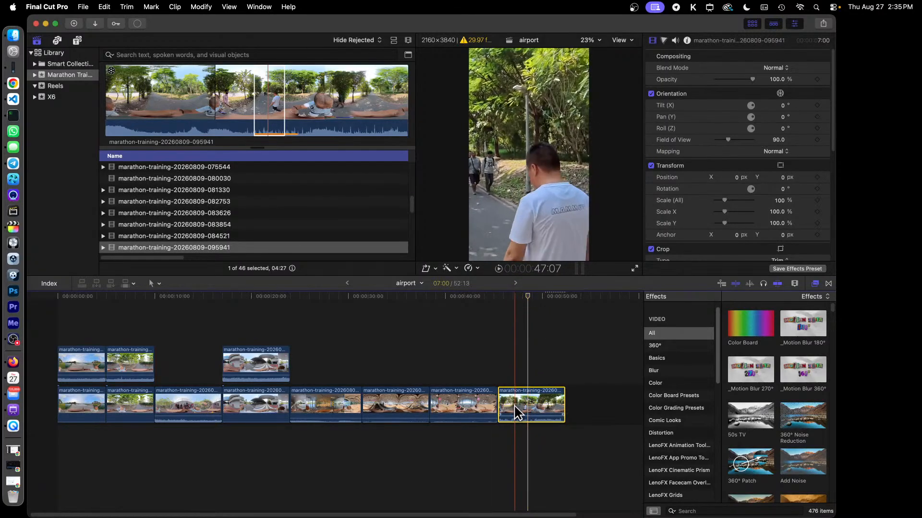
{"action": "left_click", "coordinate": [104, 7]}
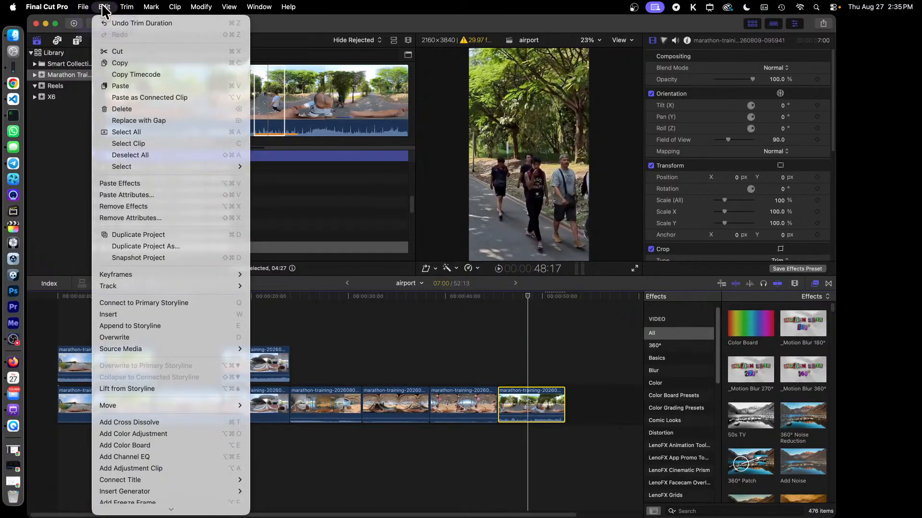
{"action": "left_click", "coordinate": [181, 195]}
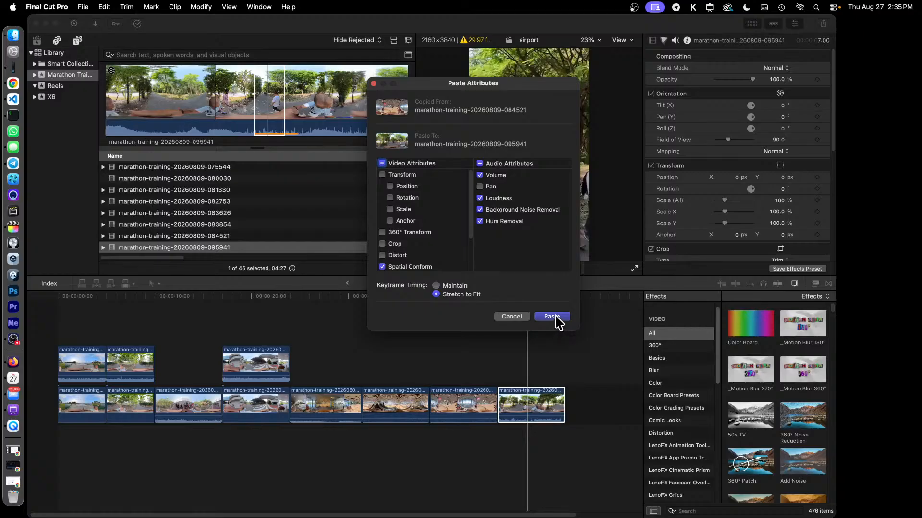
{"action": "left_click", "coordinate": [552, 317]}
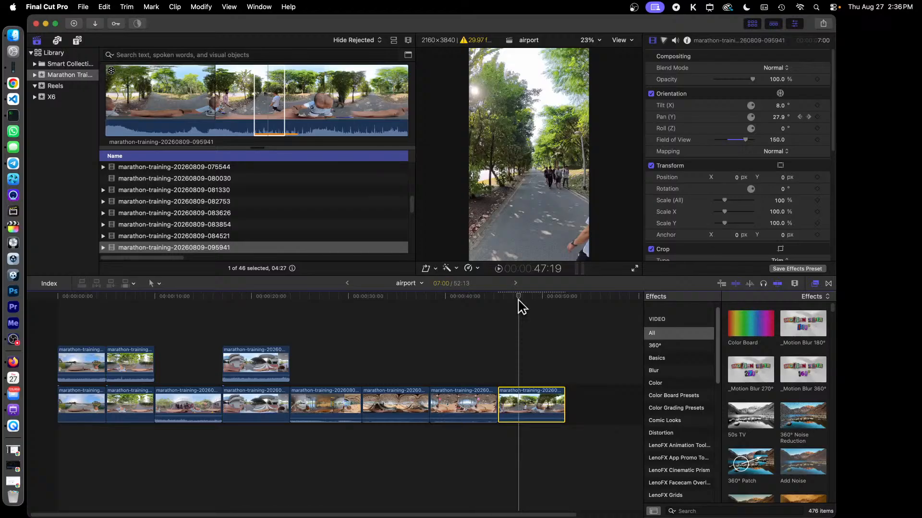
{"action": "left_click", "coordinate": [815, 282]}
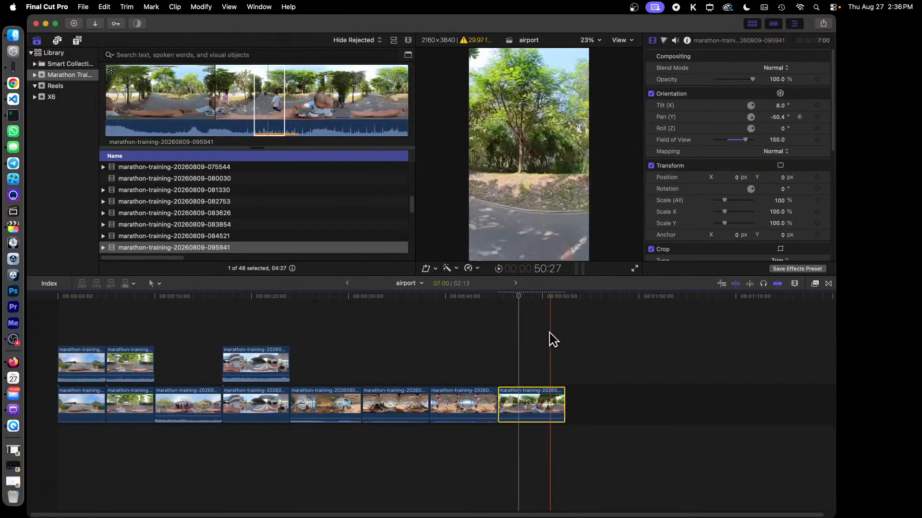
{"action": "right_click", "coordinate": [531, 399]}
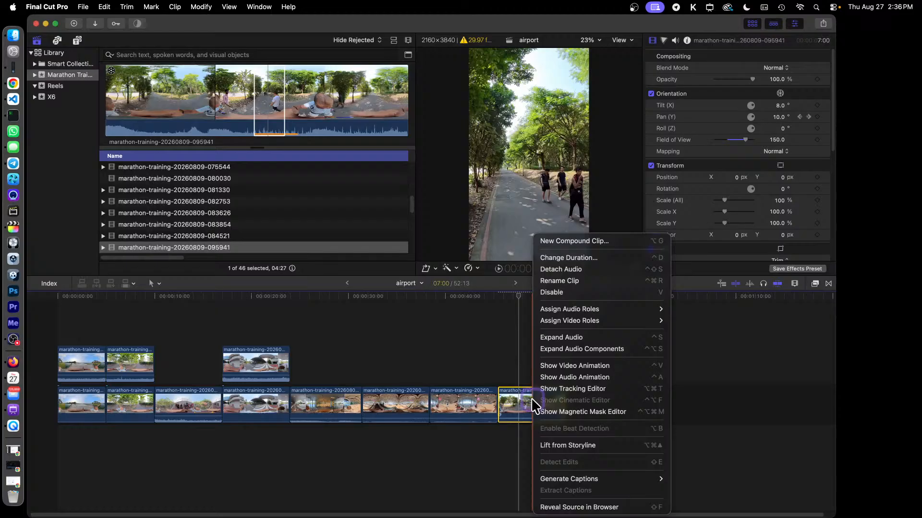
{"action": "left_click", "coordinate": [617, 367]}
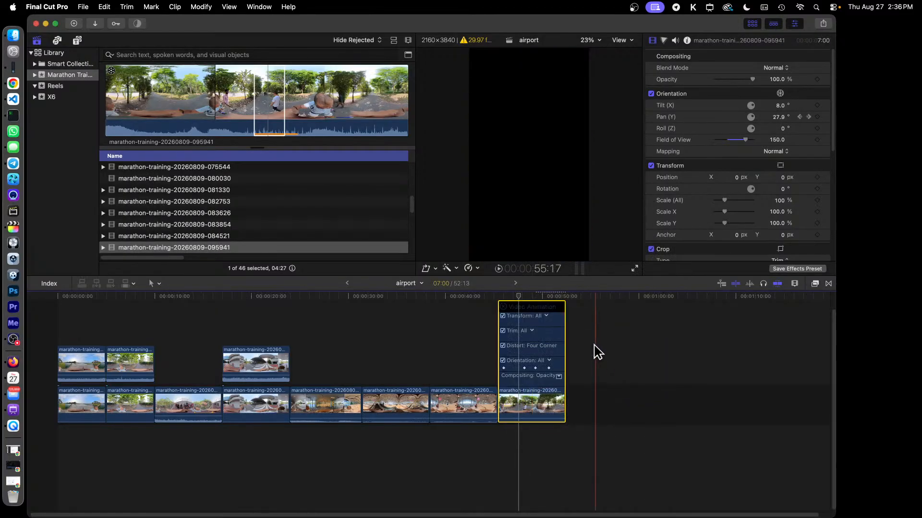
- Adjust Pan (Y) of clip 095941 at its first keyframe, 46:02, to frame the man walking along the path
{"action": "left_click", "coordinate": [514, 298]}
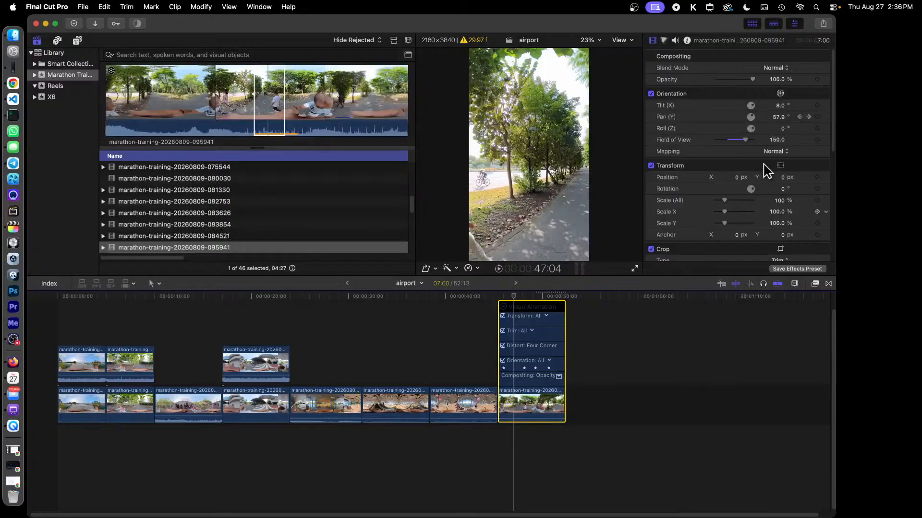
{"action": "left_click", "coordinate": [799, 117]}
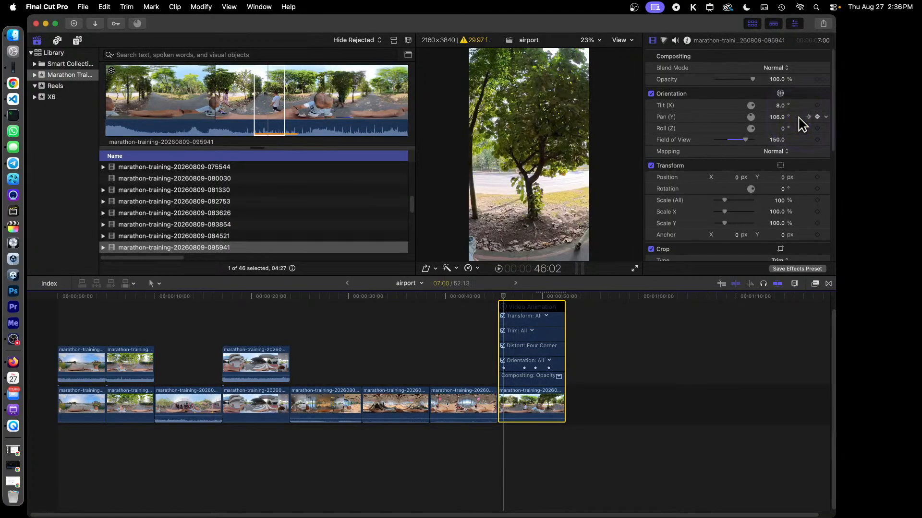
{"action": "left_click", "coordinate": [777, 118]}
{"action": "left_click_drag", "start_coordinate": [777, 118], "coordinate": [746, 117]}
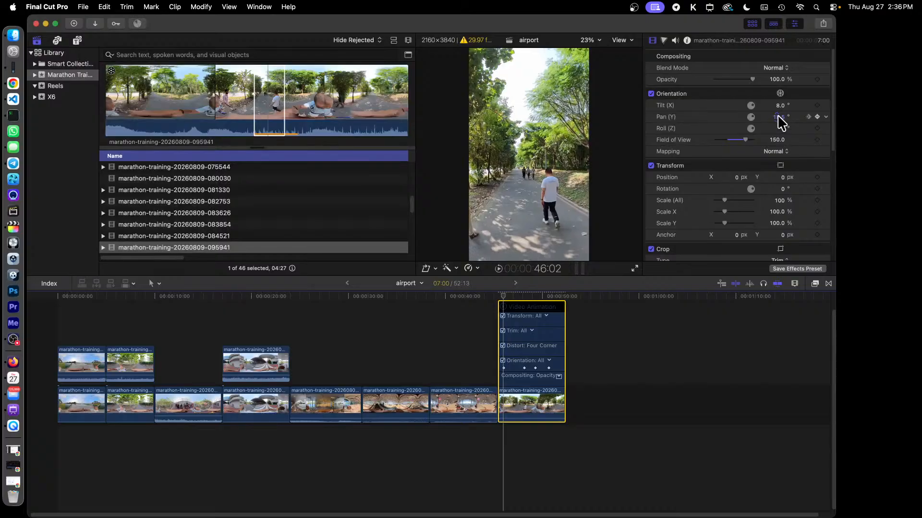
{"action": "left_click_drag", "start_coordinate": [781, 122], "coordinate": [790, 125]}
- Set Pan (Y) of clip 095941 to -138° at its keyframes at 48:06 and 49:10
{"action": "left_click", "coordinate": [808, 118]}
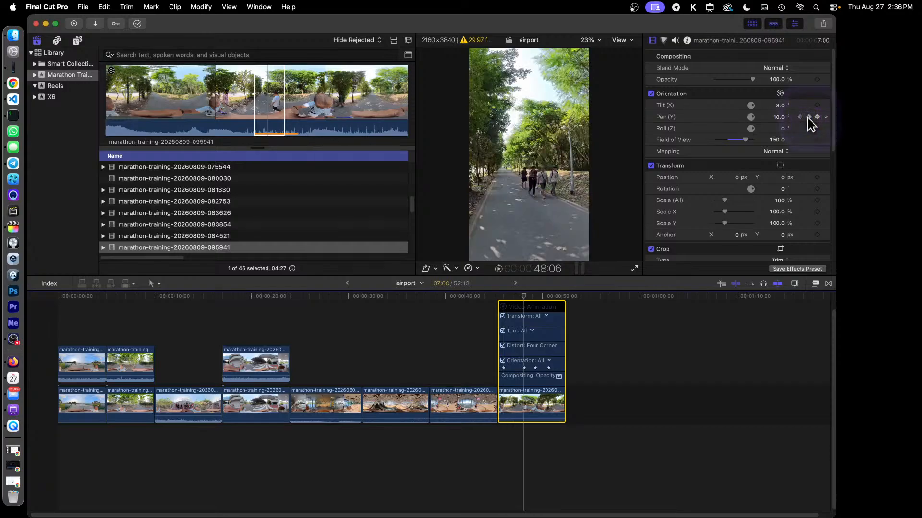
{"action": "left_click_drag", "start_coordinate": [779, 118], "coordinate": [740, 116]}
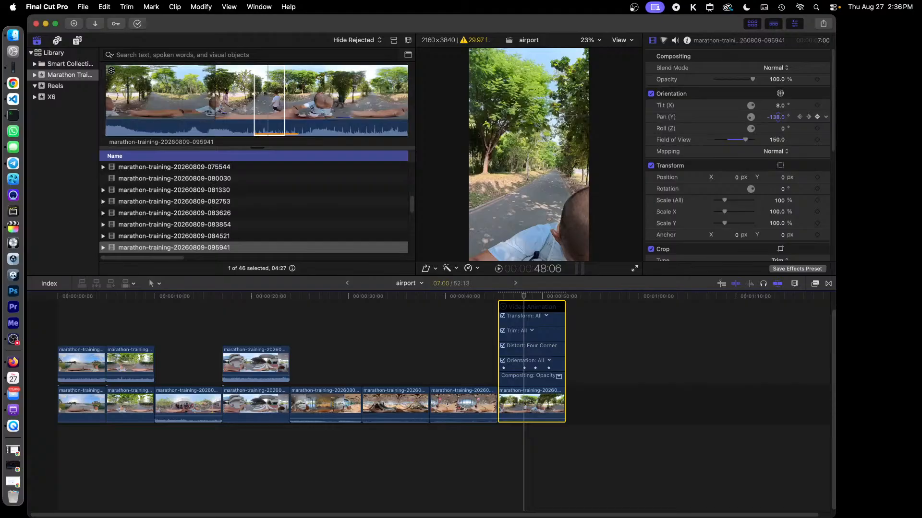
{"action": "left_click", "coordinate": [809, 117]}
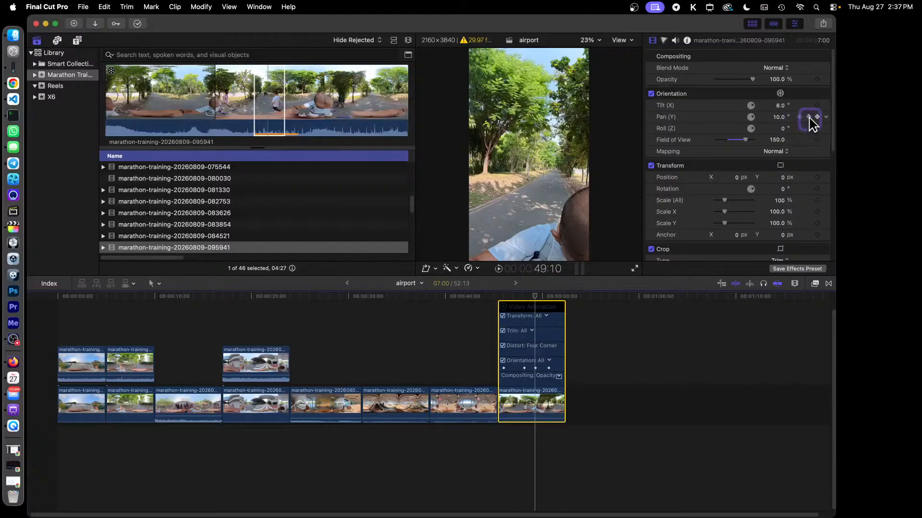
{"action": "left_click", "coordinate": [778, 118]}
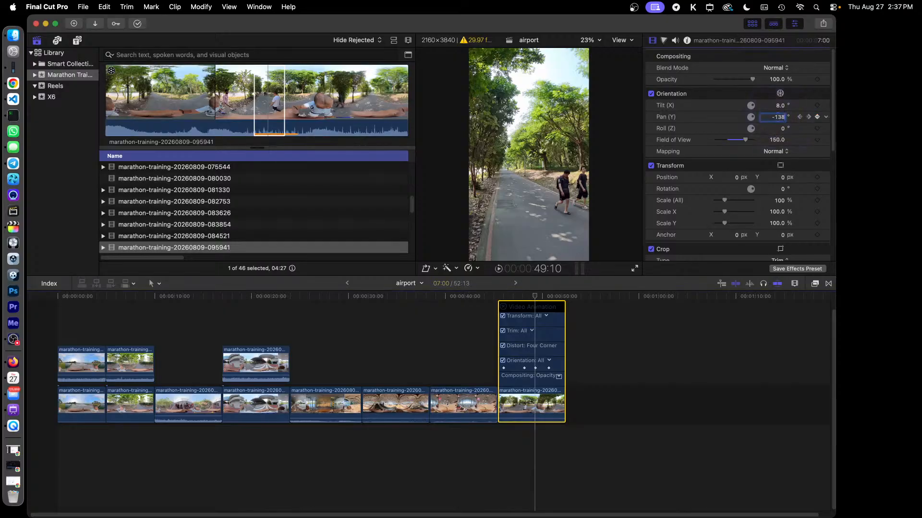
{"action": "key", "text": "Return"}
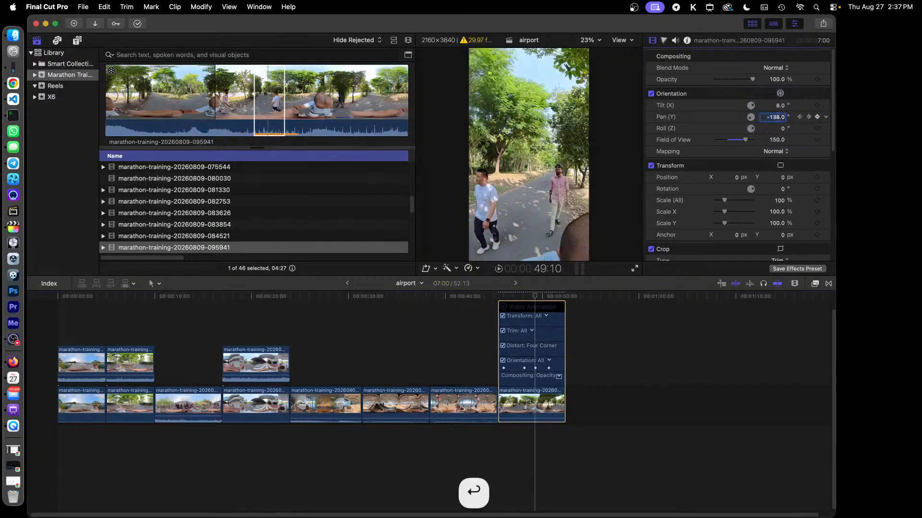
- Set Pan (Y) of clip 095941 to -330.9° at its last keyframe, 50:22, and scrub through the clip's pan
{"action": "left_click", "coordinate": [810, 118]}
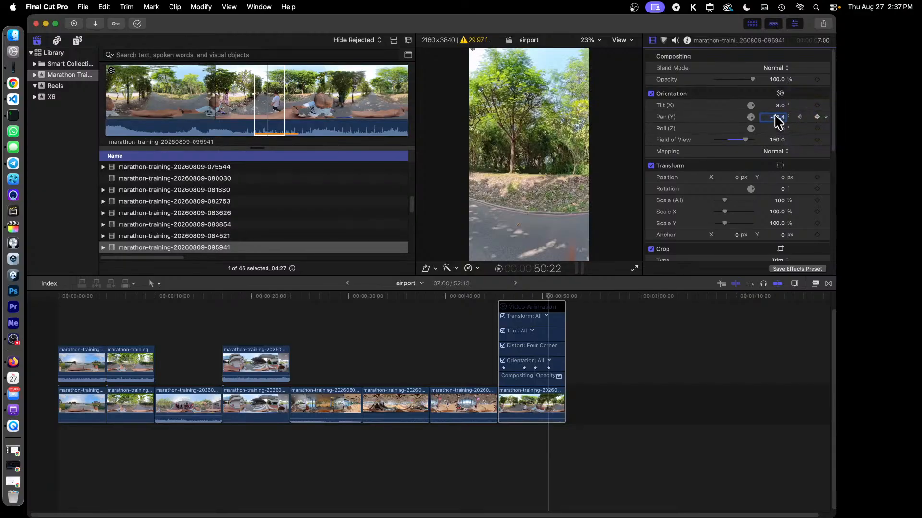
{"action": "mouse_move", "coordinate": [774, 123]}
{"action": "left_mouse_down"}
{"action": "mouse_move", "coordinate": [919, 122]}
{"action": "mouse_move", "coordinate": [780, 117]}
{"action": "left_mouse_up"}
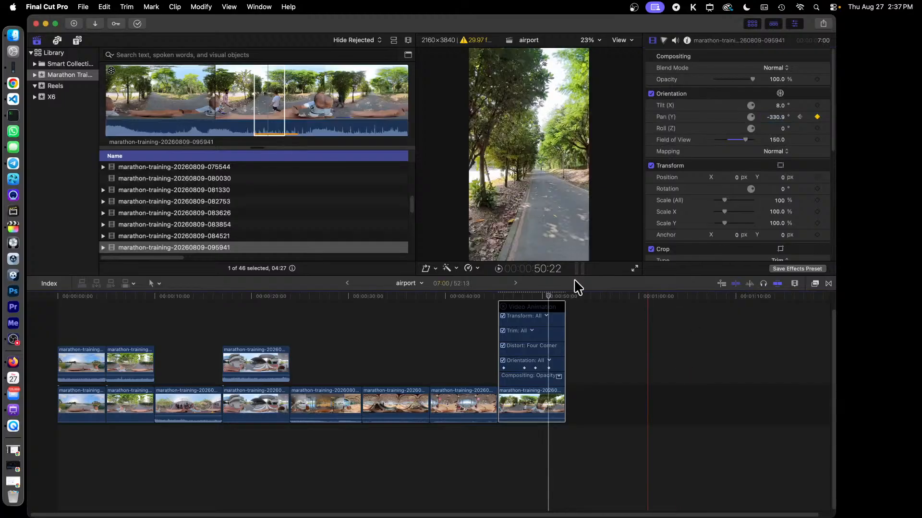
{"action": "left_click", "coordinate": [501, 298]}
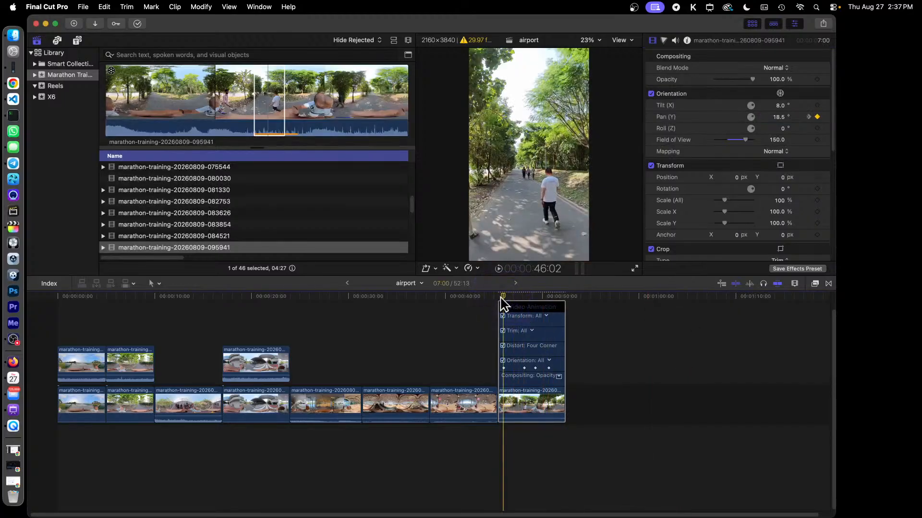
{"action": "left_click", "coordinate": [499, 299]}
{"action": "left_click_drag", "start_coordinate": [504, 299], "coordinate": [544, 310]}
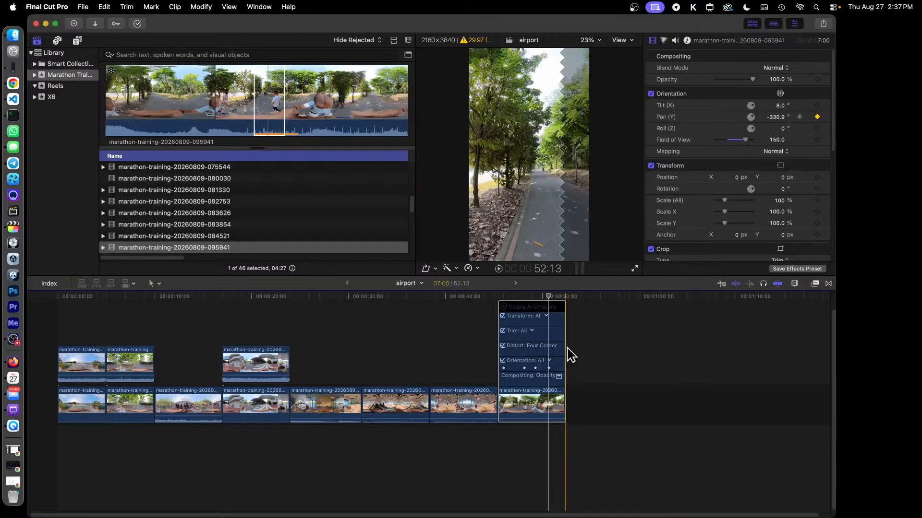
- Extend the end of clip 095941 to a 12:21 duration and move its four orientation keyframes toward the clip's end, spacing them wider
{"action": "left_click_drag", "start_coordinate": [564, 407], "coordinate": [619, 414]}
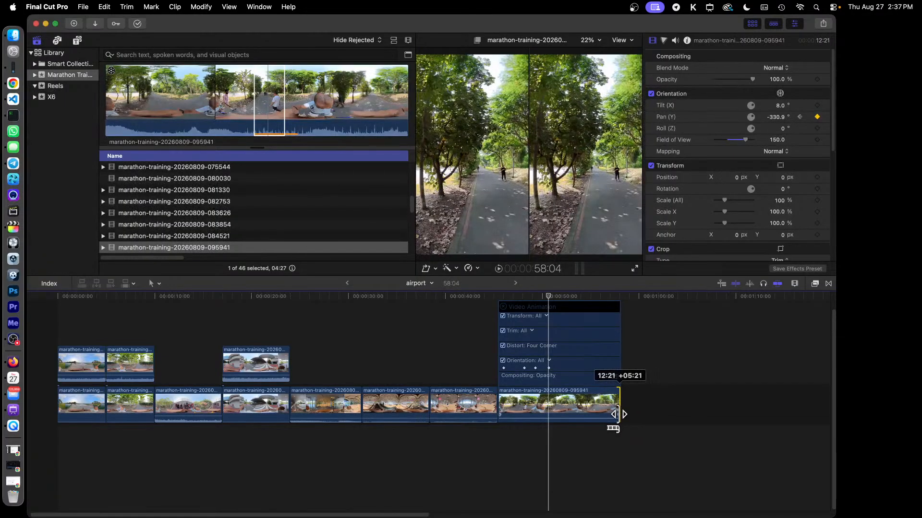
{"action": "left_click_drag", "start_coordinate": [619, 415], "coordinate": [618, 414]}
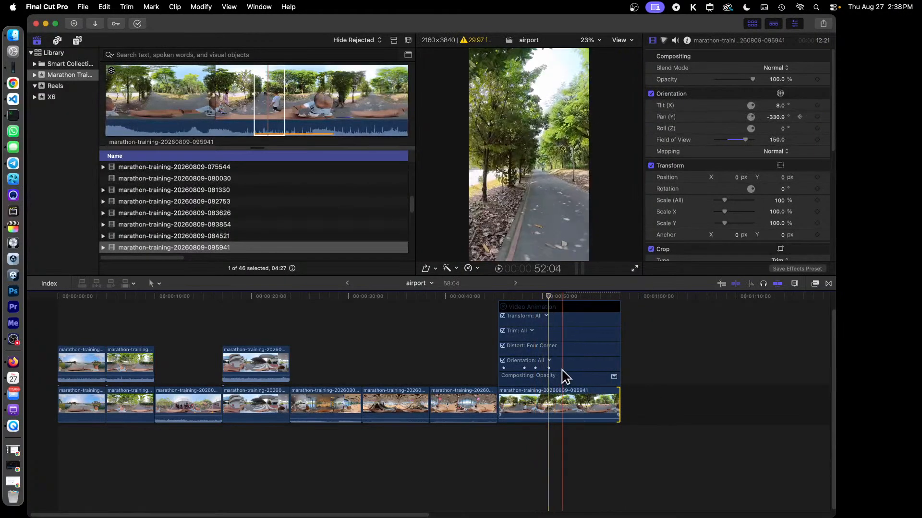
{"action": "left_click_drag", "start_coordinate": [548, 368], "coordinate": [593, 368]}
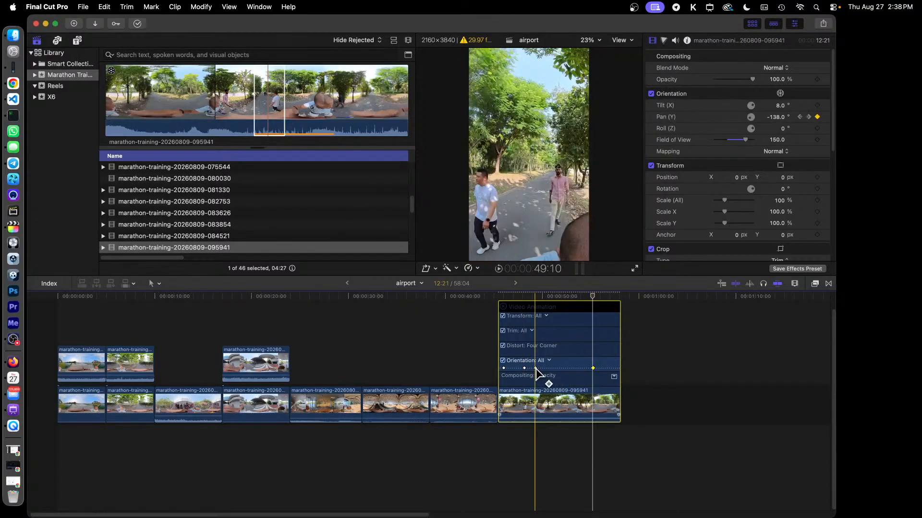
{"action": "mouse_move", "coordinate": [536, 368]}
{"action": "left_mouse_down"}
{"action": "mouse_move", "coordinate": [571, 368]}
{"action": "mouse_move", "coordinate": [509, 368]}
{"action": "mouse_move", "coordinate": [528, 368]}
{"action": "left_mouse_up"}
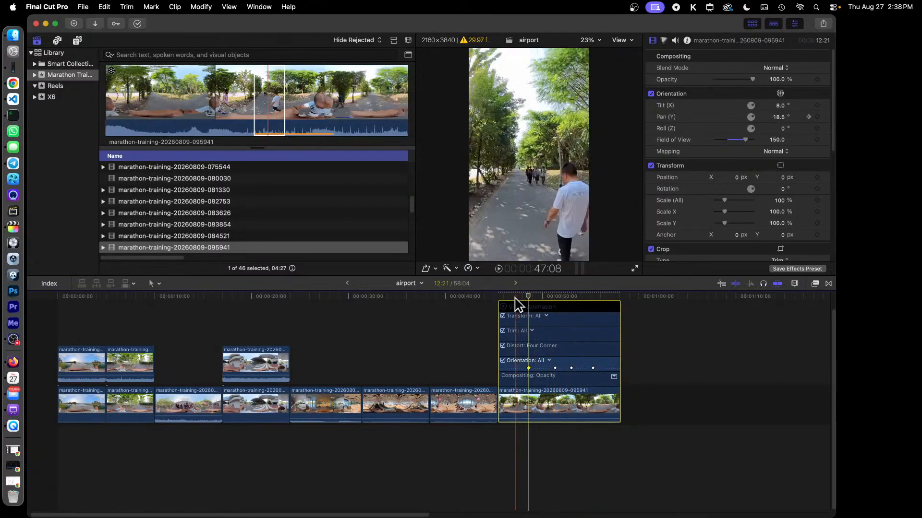
- Play back the reframed clip 095941, close its video animation and review the project full screen
{"action": "left_click_drag", "start_coordinate": [485, 303], "coordinate": [604, 330]}
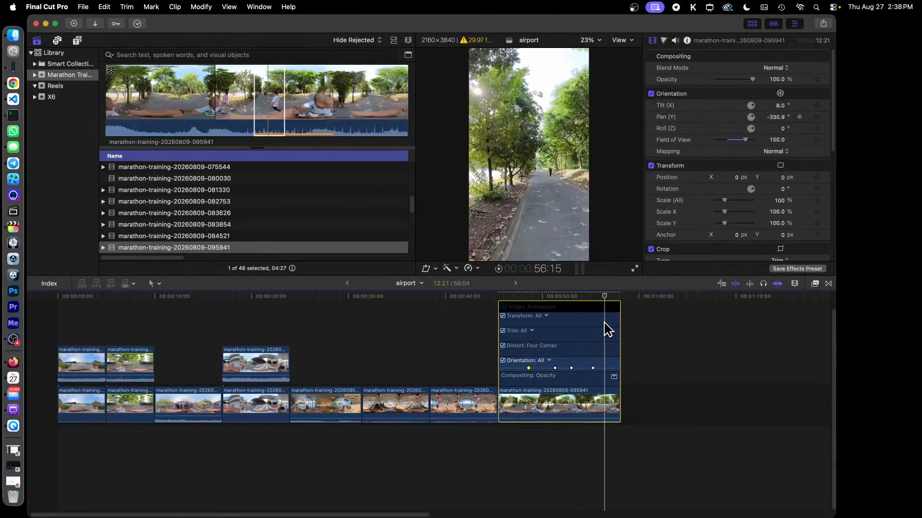
{"action": "key", "text": "space"}
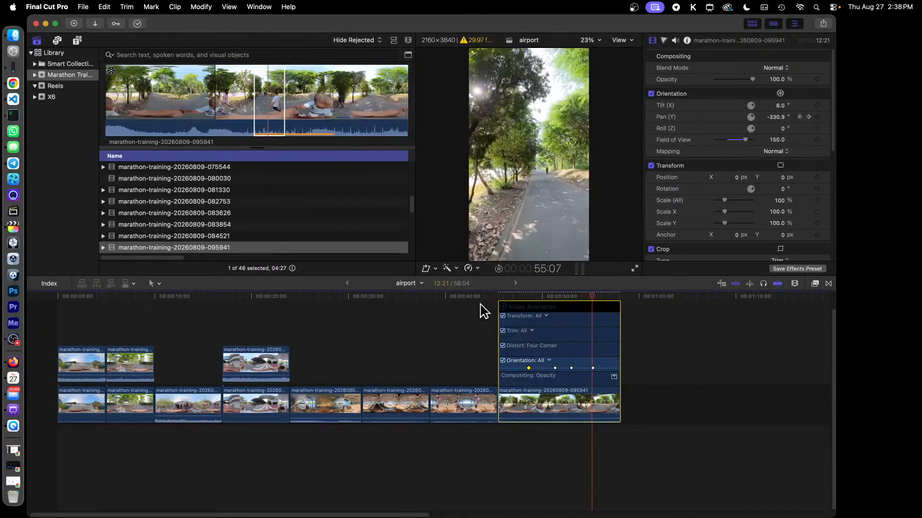
{"action": "key", "text": "space"}
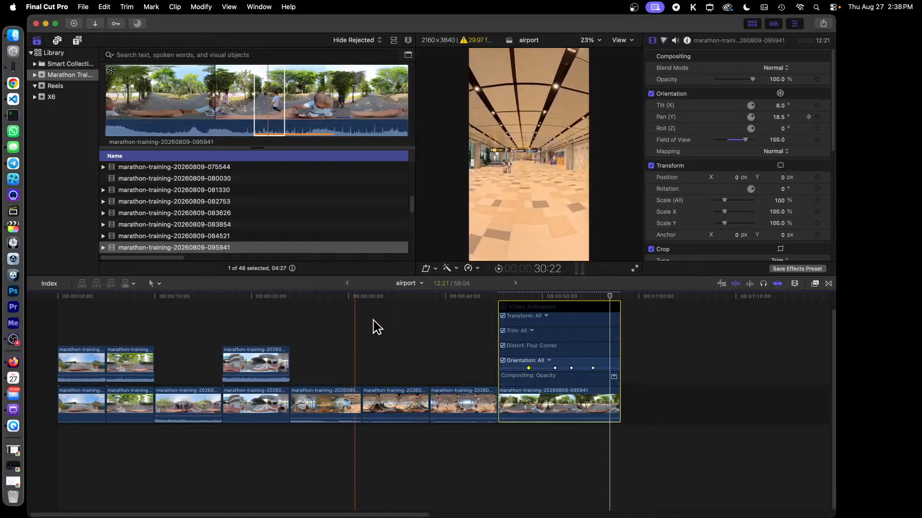
{"action": "left_click", "coordinate": [503, 307]}
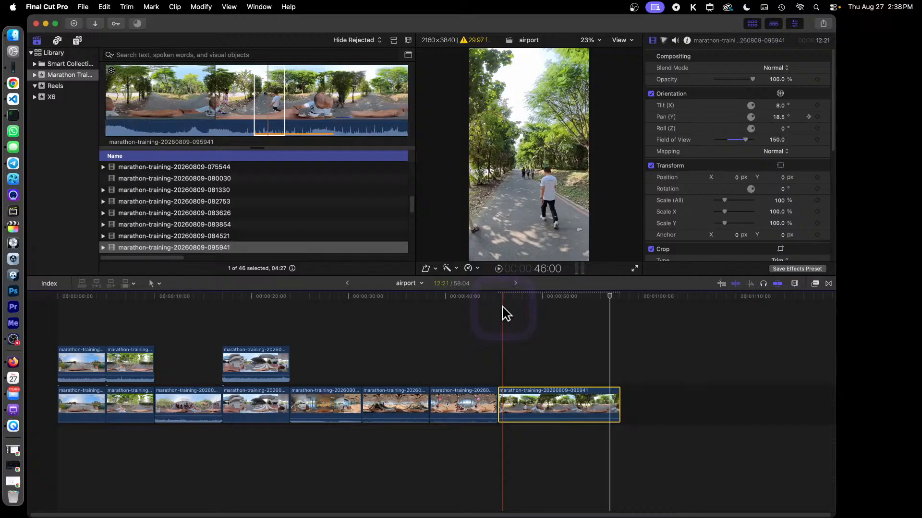
{"action": "left_click", "coordinate": [635, 270]}
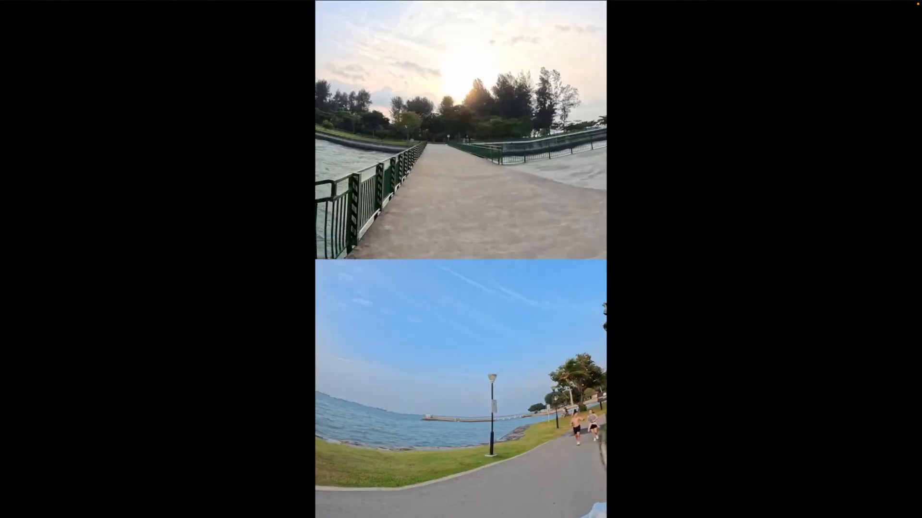
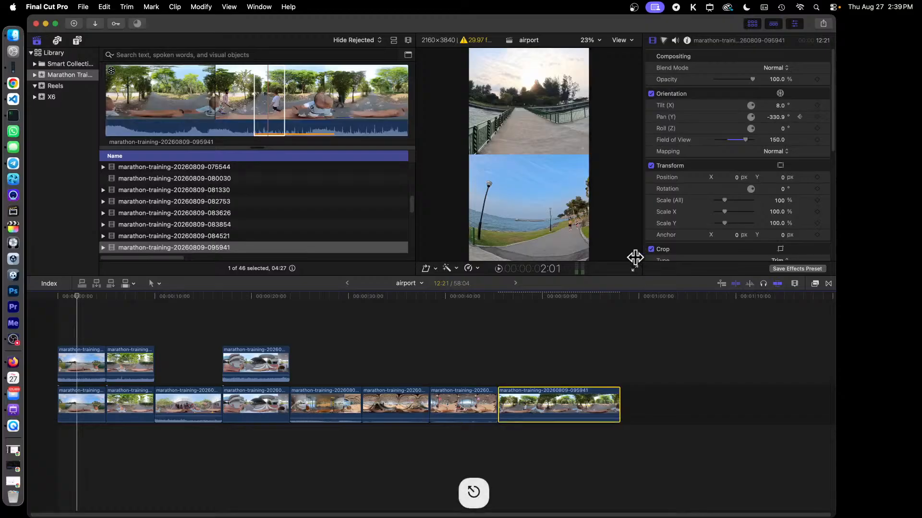
{"action": "left_click", "coordinate": [84, 296]}
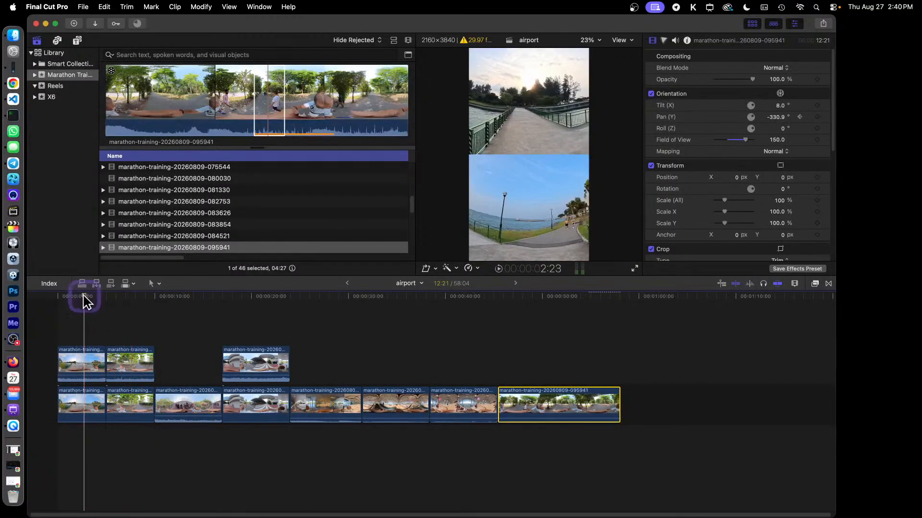
{"action": "left_click", "coordinate": [76, 360]}
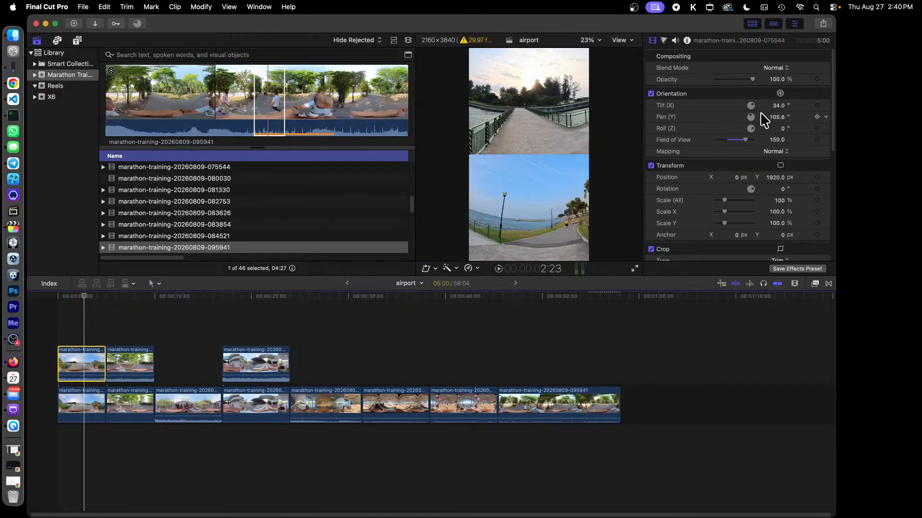
{"action": "left_click", "coordinate": [664, 40]}
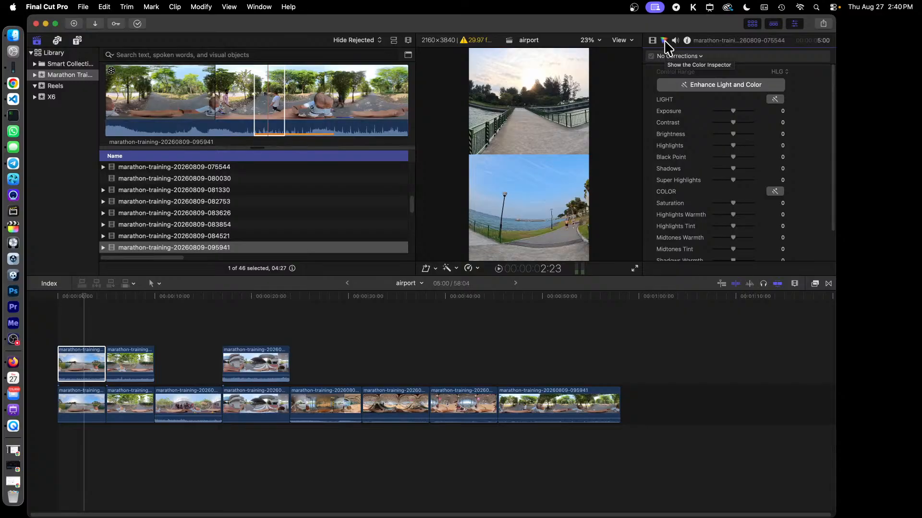
{"action": "left_click", "coordinate": [699, 57]}
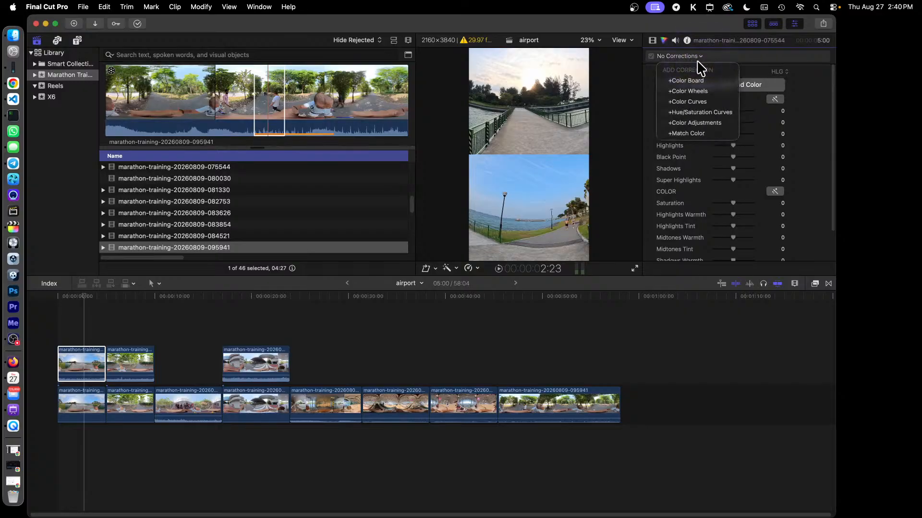
{"action": "left_click", "coordinate": [712, 123]}
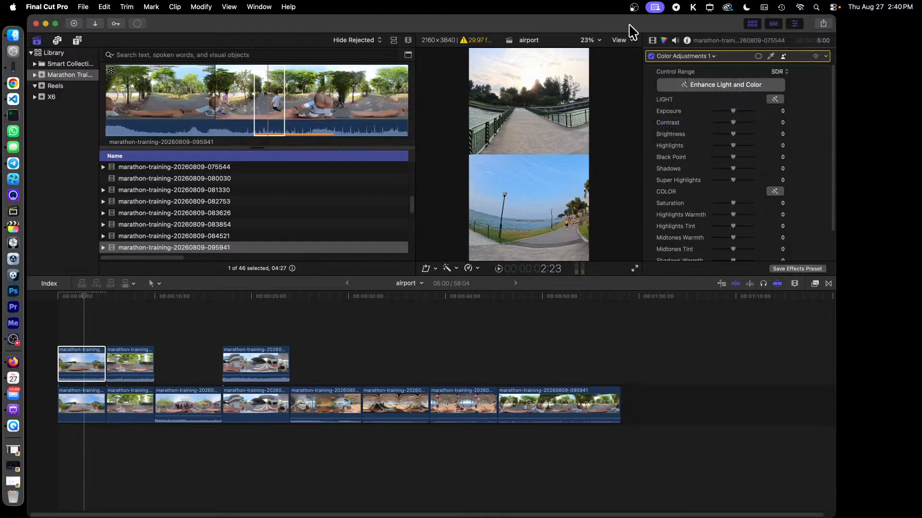
- Show the video scopes beside the viewer and narrow the browser to enlarge them
{"action": "left_click", "coordinate": [621, 41]}
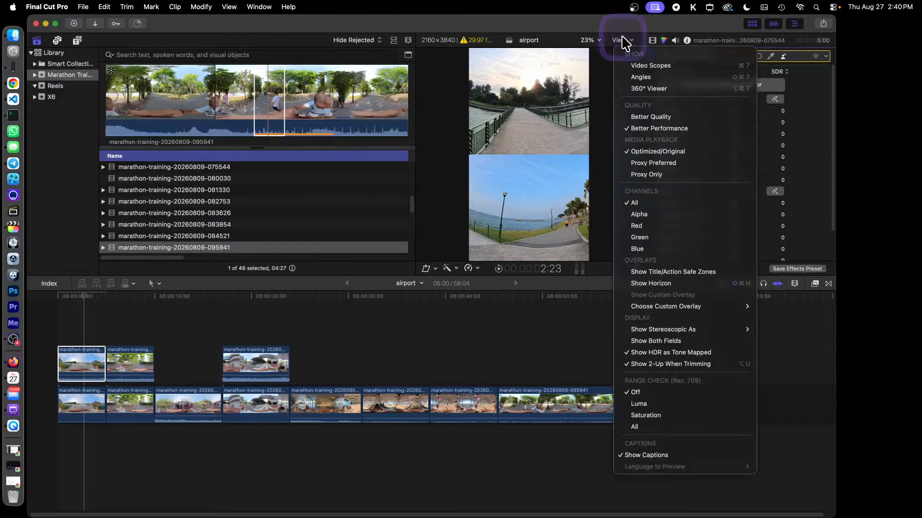
{"action": "left_click", "coordinate": [662, 67]}
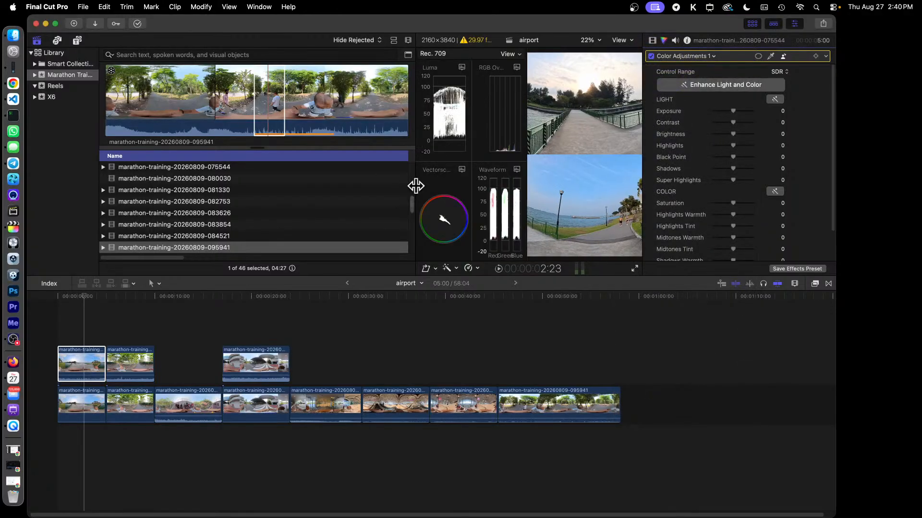
{"action": "left_click_drag", "start_coordinate": [415, 186], "coordinate": [271, 188]}
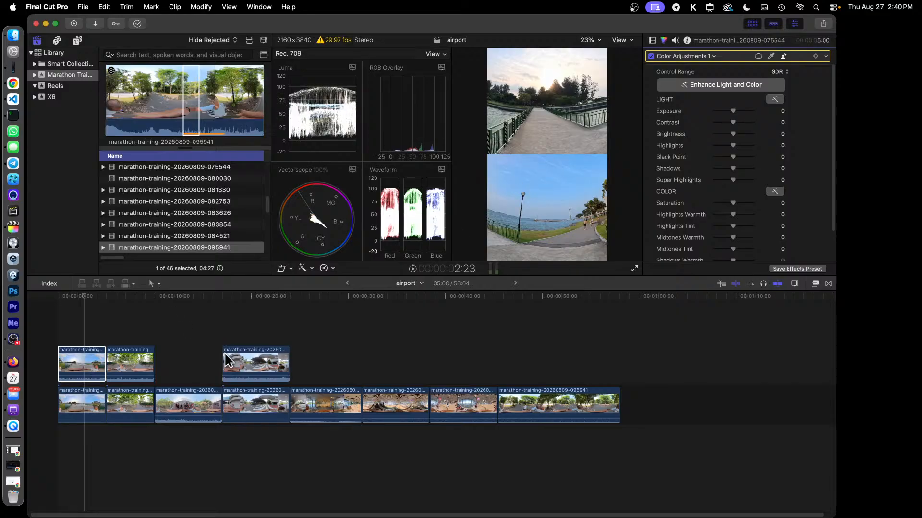
- Disable the lower 075544 clip in the primary storyline and place the playhead at 2:17
{"action": "right_click", "coordinate": [67, 411]}
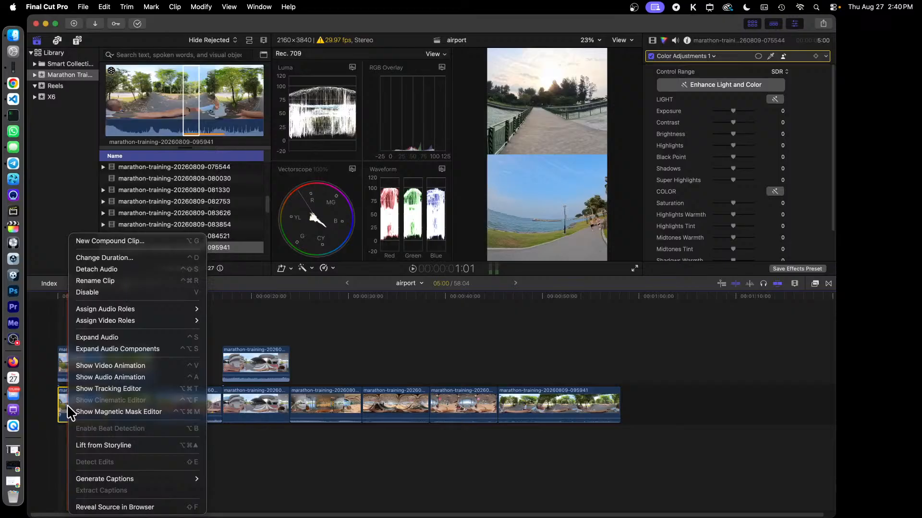
{"action": "left_click", "coordinate": [135, 294]}
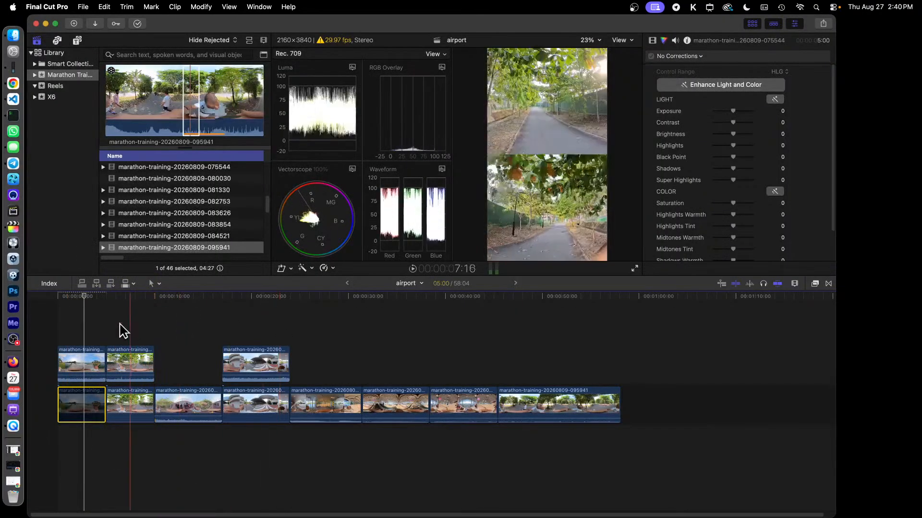
{"action": "left_click", "coordinate": [82, 298]}
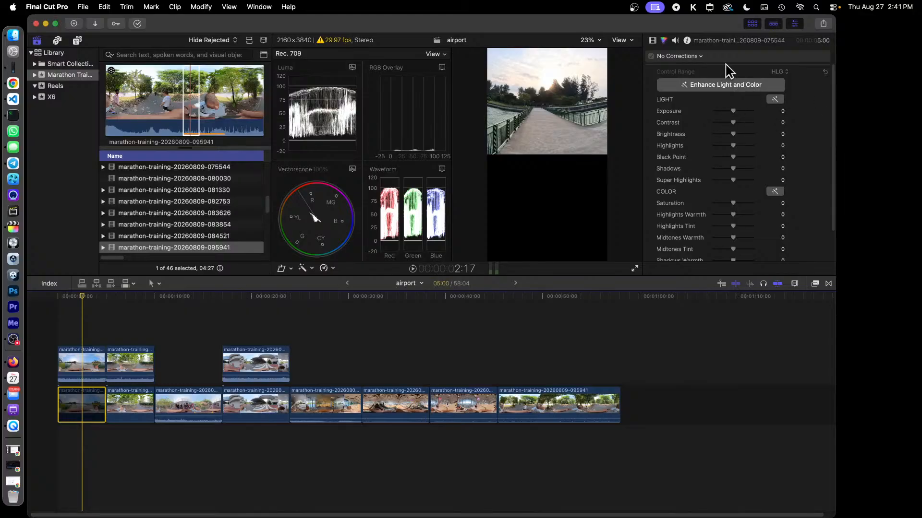
{"action": "left_click", "coordinate": [693, 56]}
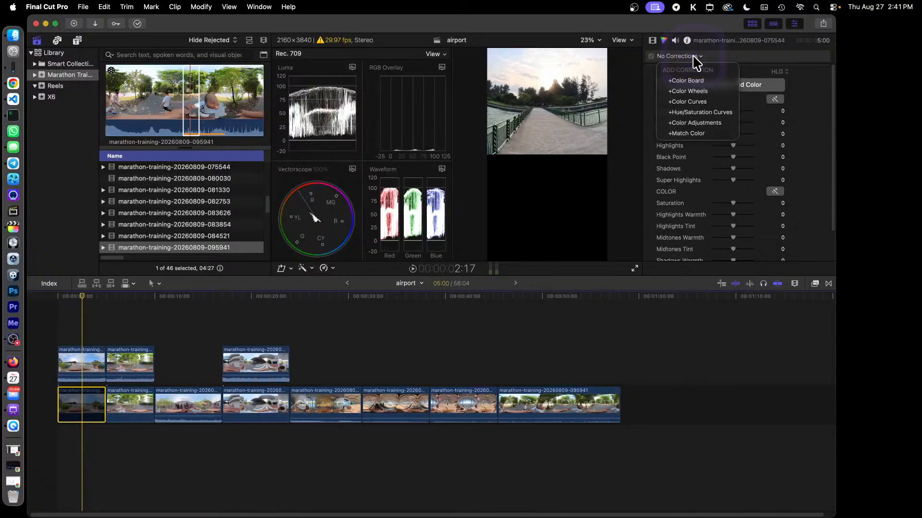
{"action": "left_click", "coordinate": [699, 123]}
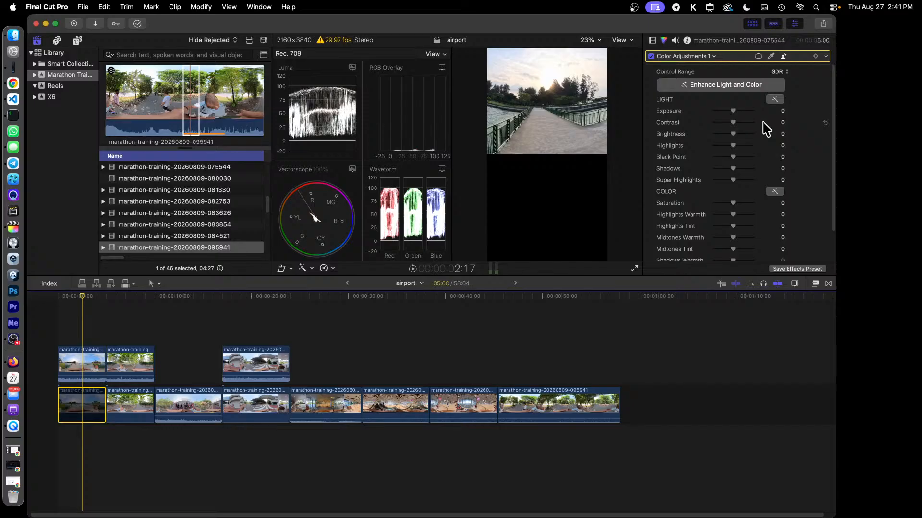
{"action": "key", "text": "cmd+z"}
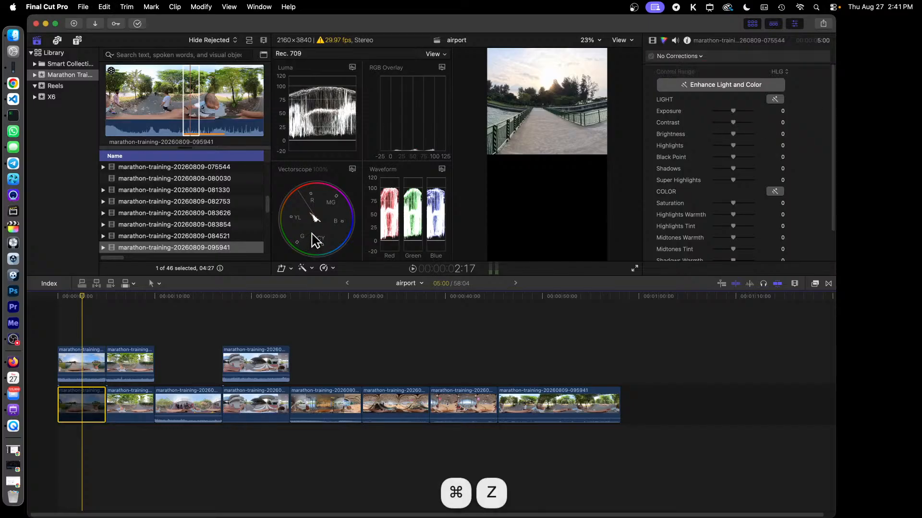
- Set the Exposure of the upper 075544 clip's Color Adjustments to 21.0
{"action": "left_click", "coordinate": [76, 355]}
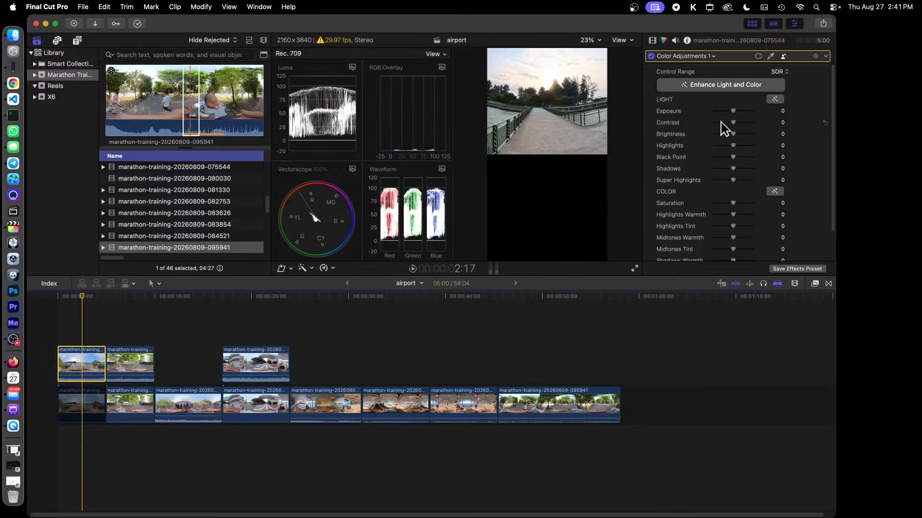
{"action": "left_click_drag", "start_coordinate": [733, 110], "coordinate": [739, 112]}
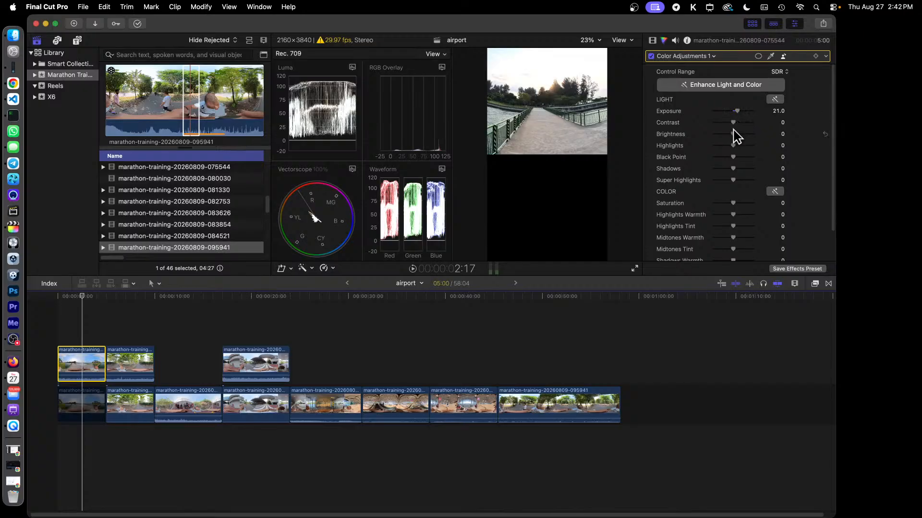
- Set Brightness to 38.0 and Highlights to 34.0 in the upper 075544 clip's Color Adjustments
{"action": "left_click_drag", "start_coordinate": [733, 134], "coordinate": [741, 134]}
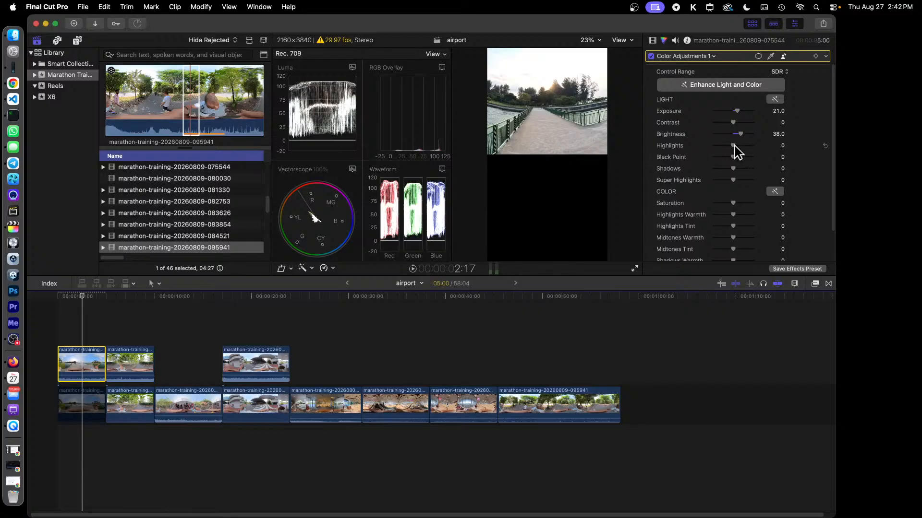
{"action": "left_click_drag", "start_coordinate": [734, 145], "coordinate": [744, 153]}
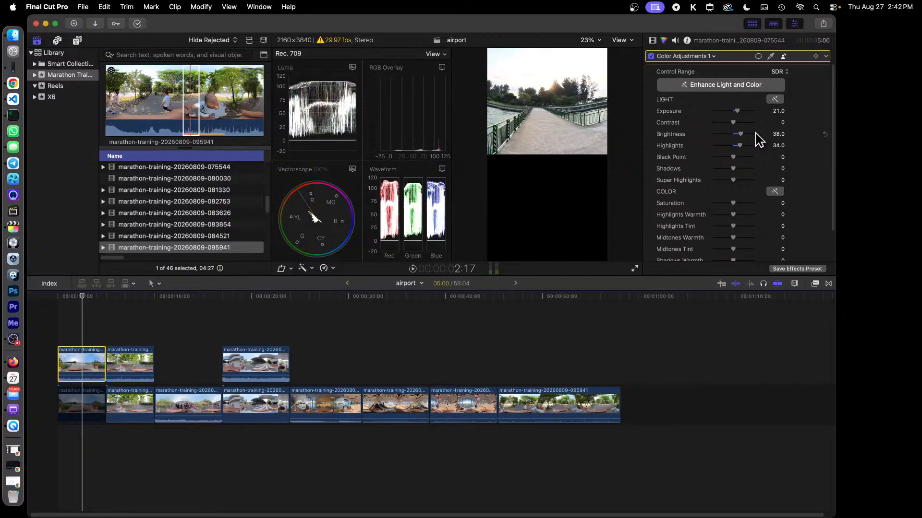
- Re-enable the lower 075544 clip in the primary storyline
{"action": "right_click", "coordinate": [72, 404]}
{"action": "mouse_move", "coordinate": [147, 314]}
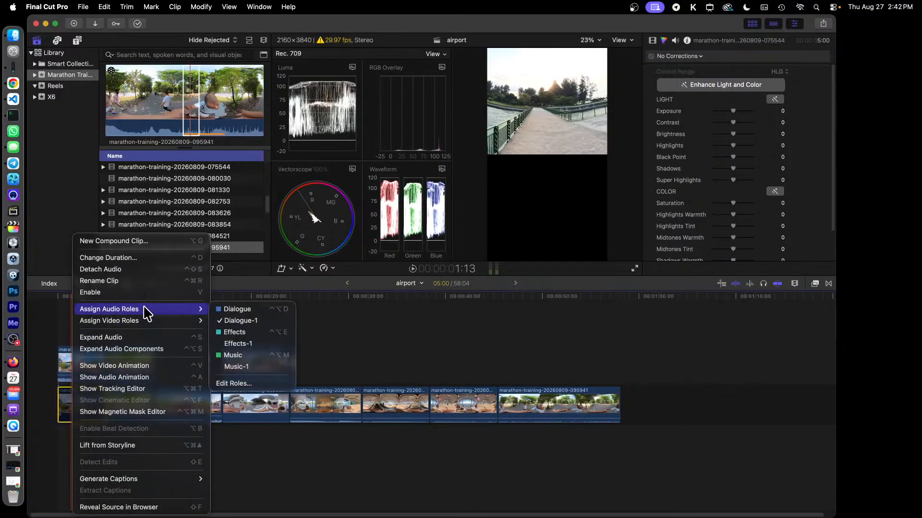
{"action": "left_click", "coordinate": [110, 292]}
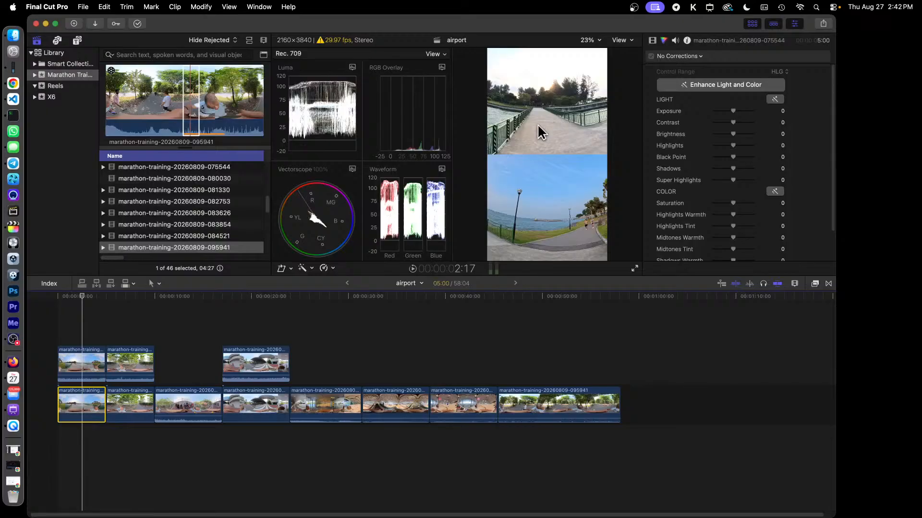
- Set the Saturation of the upper 075544 clip's Color Adjustments to 10.0
{"action": "left_click", "coordinate": [82, 358]}
{"action": "key", "text": "super+alt+v"}
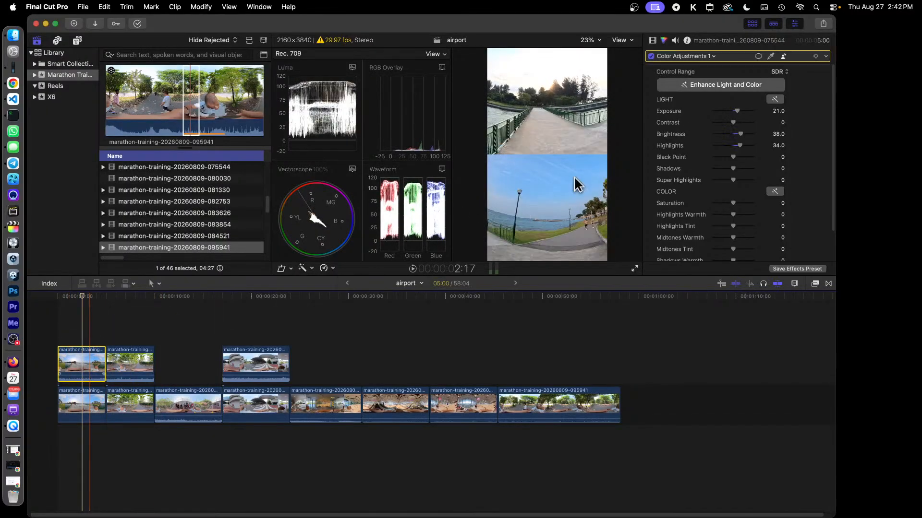
{"action": "left_click", "coordinate": [782, 204]}
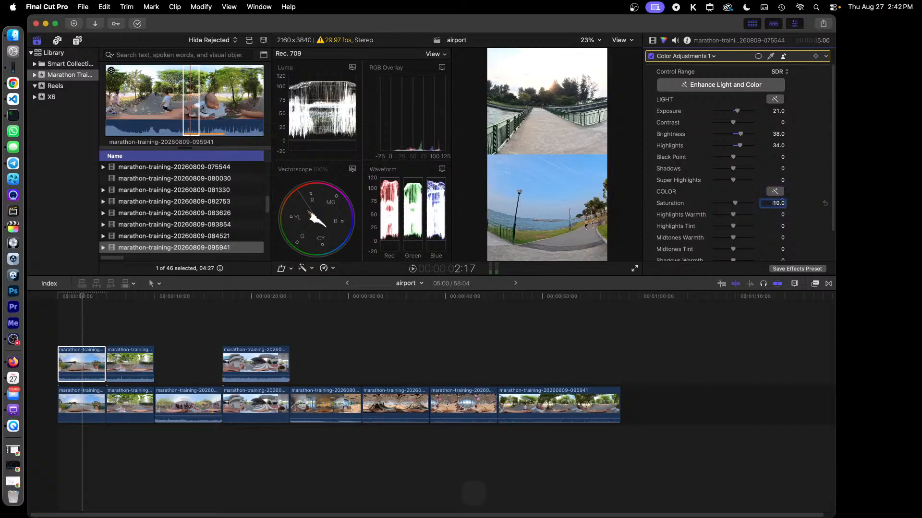
{"action": "key", "text": "Return"}
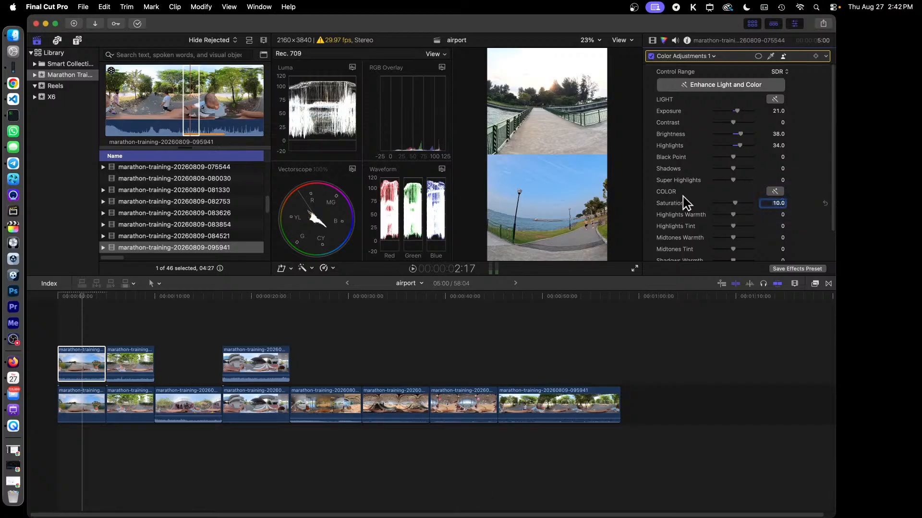
- Add a Color Adjustments correction to the lower 075544 clip and set its Saturation to 10.0
{"action": "left_click", "coordinate": [95, 401]}
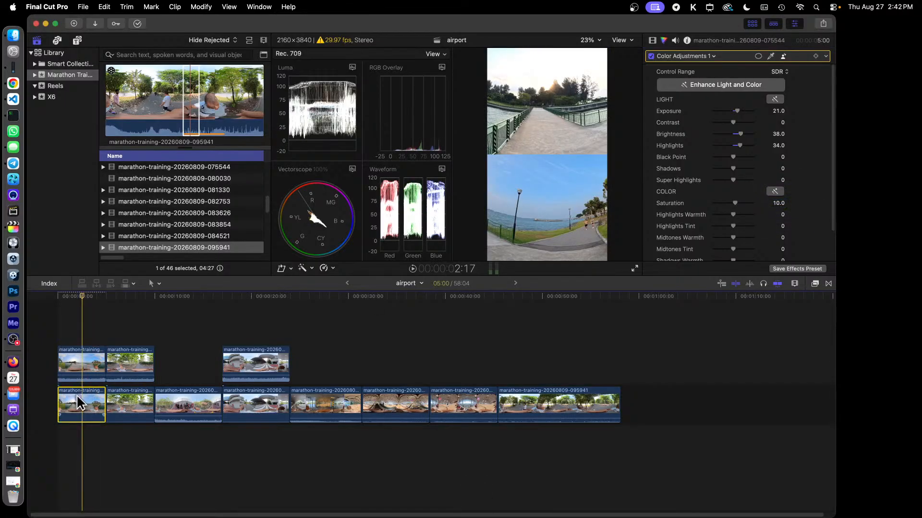
{"action": "left_click", "coordinate": [692, 57]}
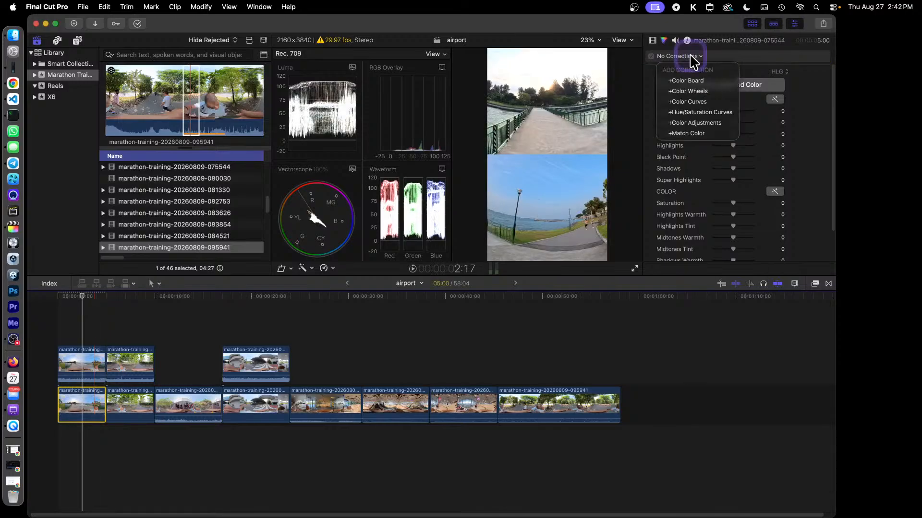
{"action": "left_click", "coordinate": [702, 123]}
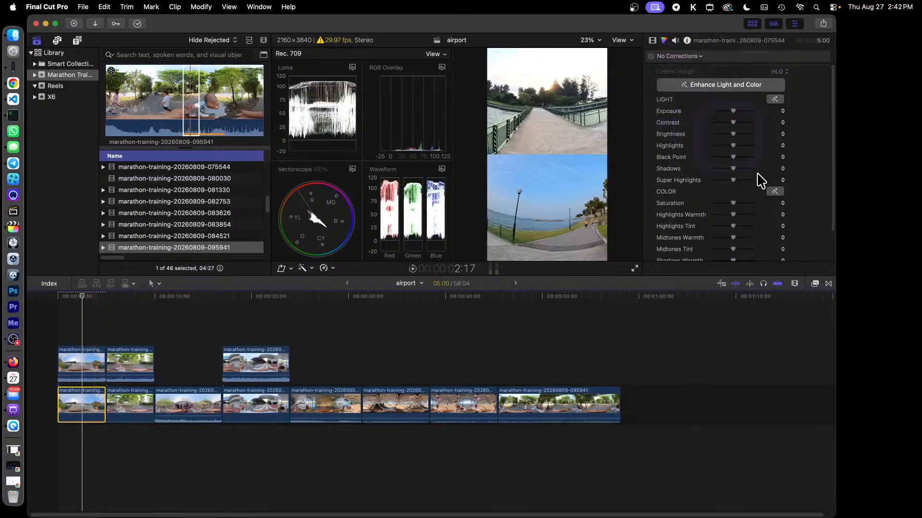
{"action": "left_click", "coordinate": [783, 203]}
{"action": "key", "text": "Return"}
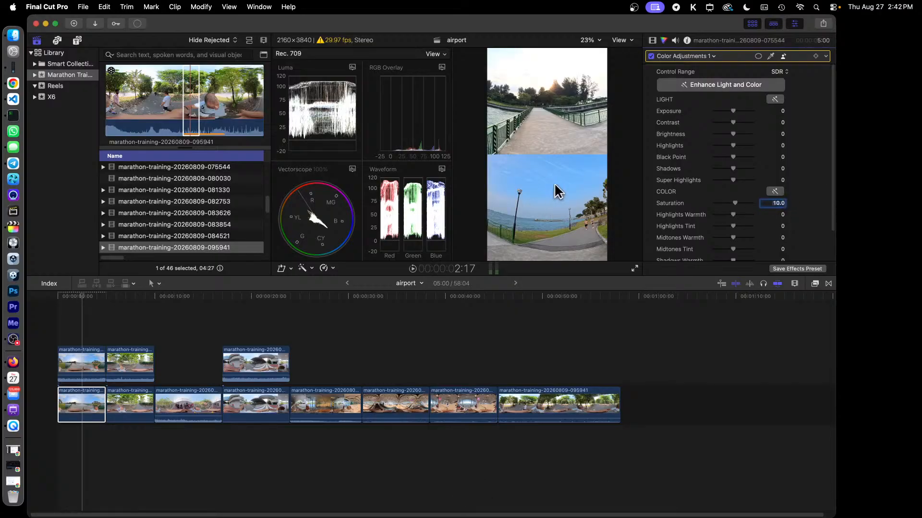
- Place the playhead at 7:02 and set the upper 081330 clip's Saturation to 10.0
{"action": "left_click", "coordinate": [125, 297]}
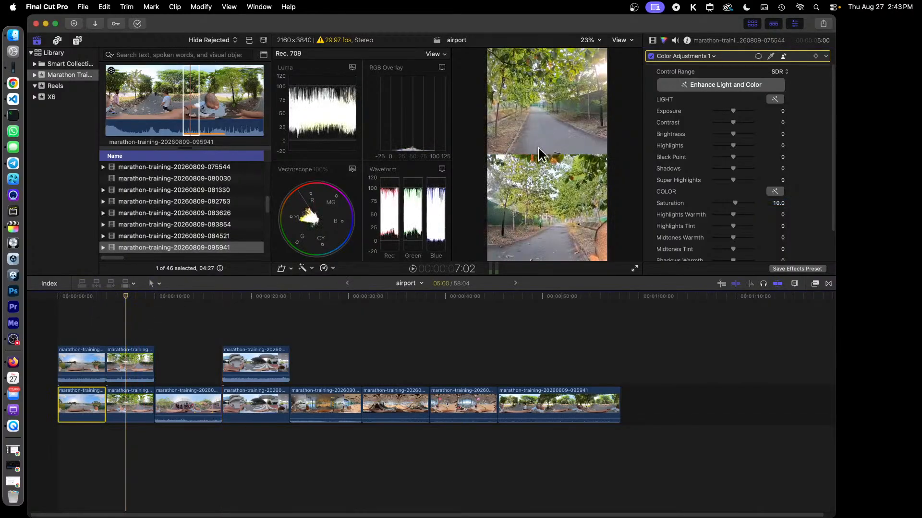
{"action": "left_click", "coordinate": [140, 361]}
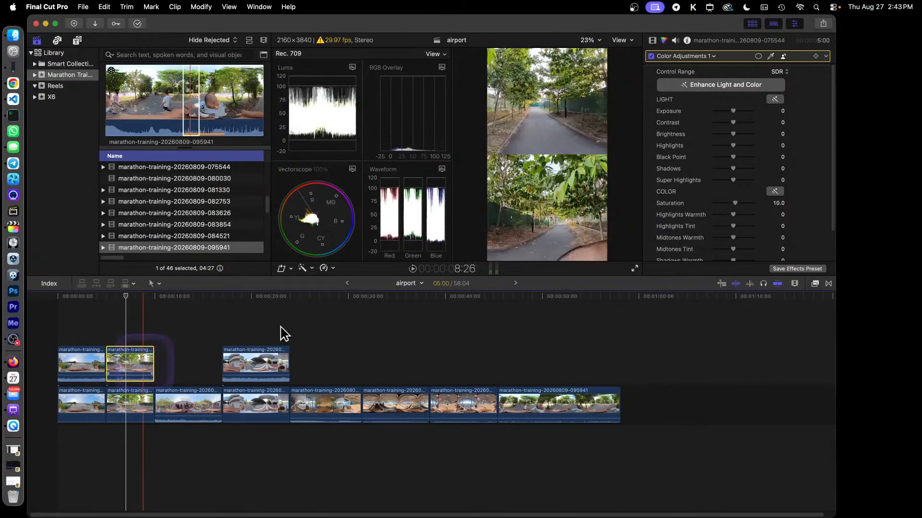
{"action": "left_click", "coordinate": [783, 204]}
{"action": "type", "text": "10"}
{"action": "key", "text": "Return"}
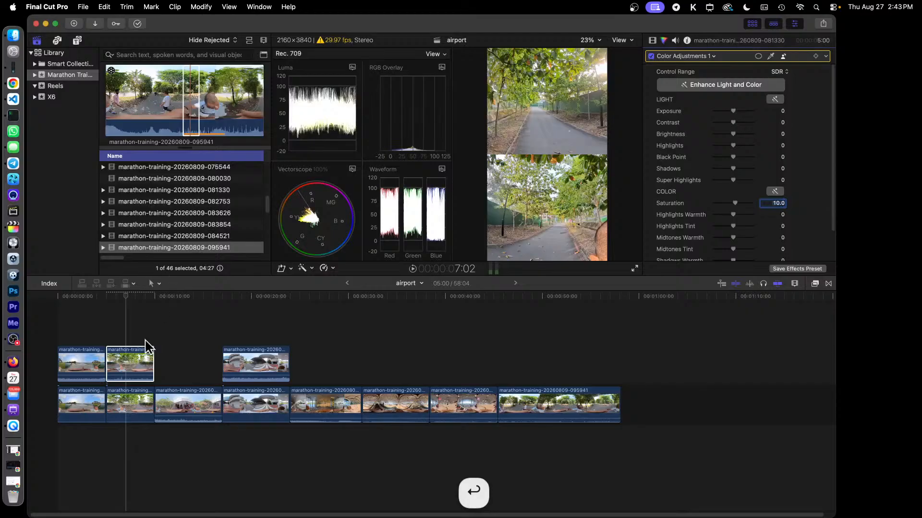
- Set the Saturation of the lower 081330 clip in the primary storyline to 10.0
{"action": "left_click", "coordinate": [129, 408]}
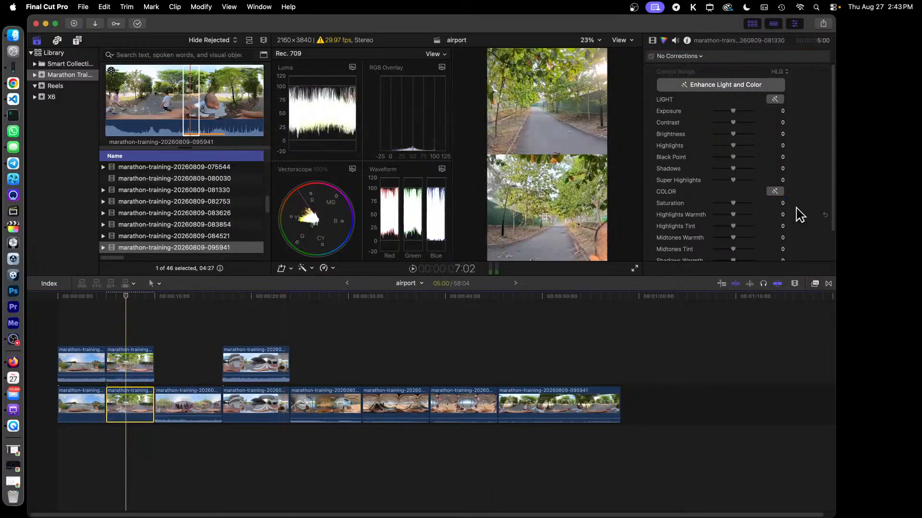
{"action": "left_click", "coordinate": [782, 204]}
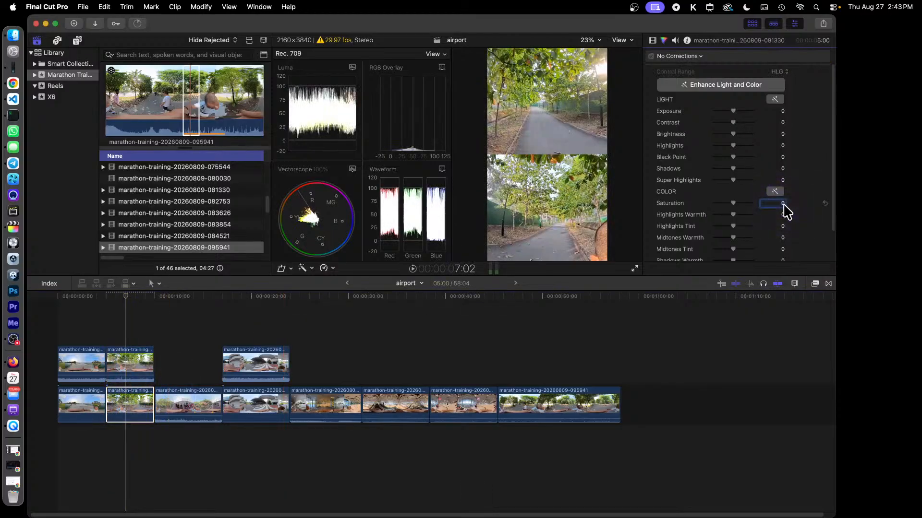
{"action": "type", "text": "10"}
{"action": "key", "text": "Return"}
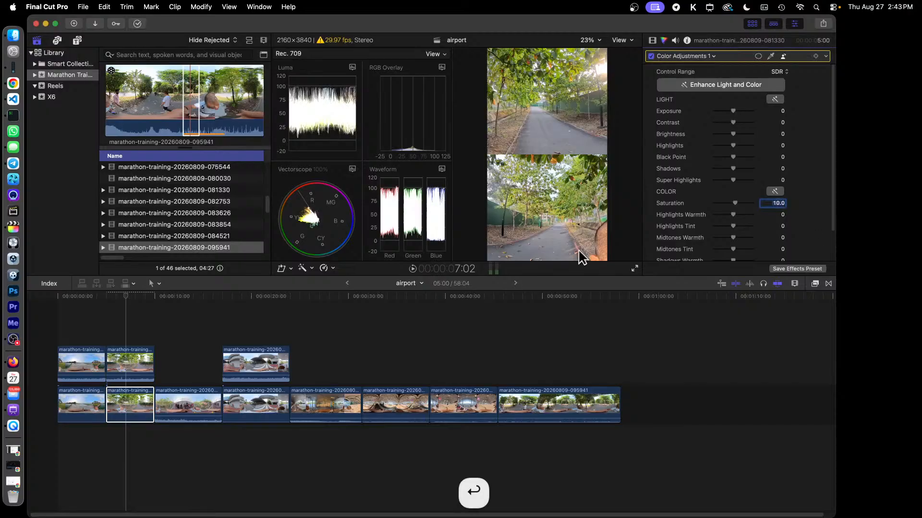
- Place the playhead at 11:03 and add a Color Adjustments correction to the 082753 clip
{"action": "left_click", "coordinate": [188, 297]}
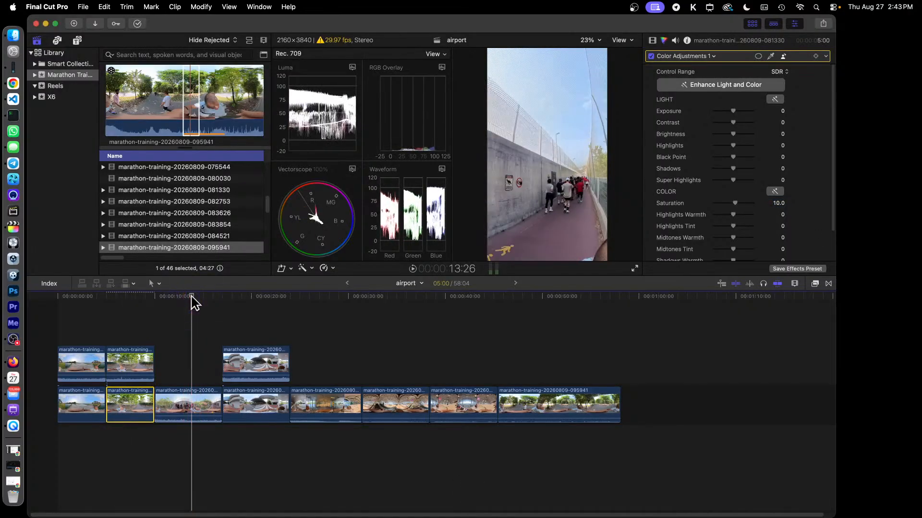
{"action": "mouse_move", "coordinate": [165, 297]}
{"action": "left_mouse_down"}
{"action": "mouse_move", "coordinate": [180, 300]}
{"action": "mouse_move", "coordinate": [165, 308]}
{"action": "left_mouse_up"}
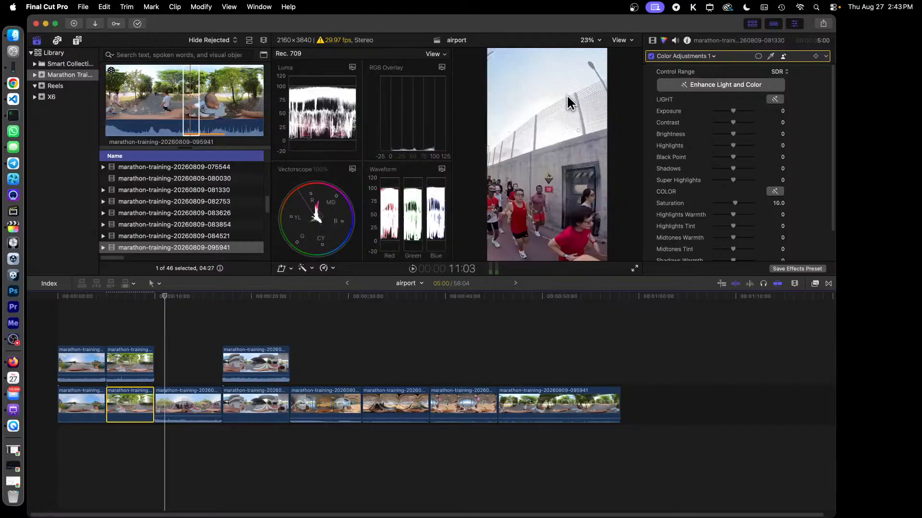
{"action": "left_click", "coordinate": [188, 402]}
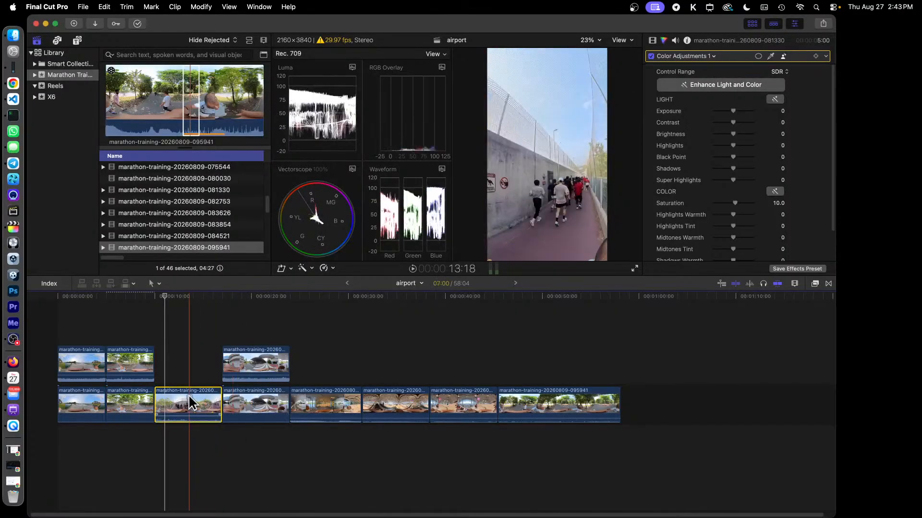
{"action": "left_click", "coordinate": [690, 56]}
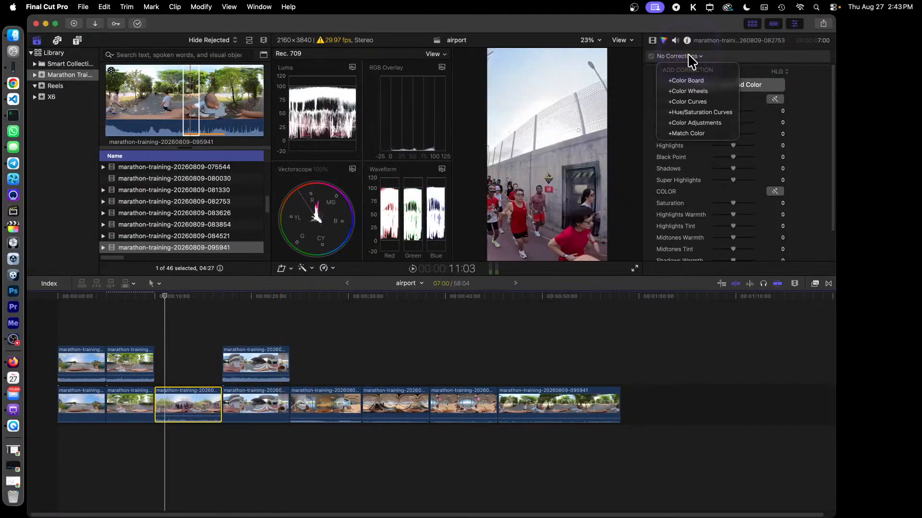
{"action": "left_click", "coordinate": [704, 127]}
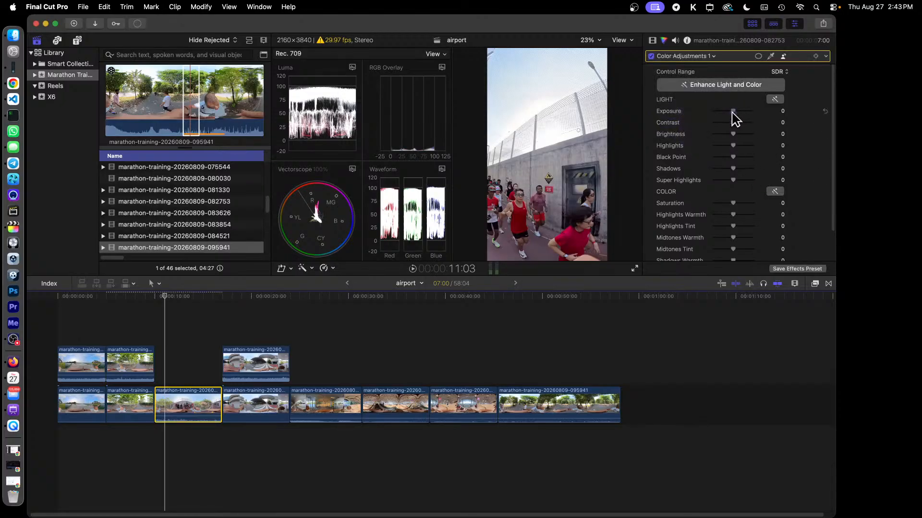
- Set the 082753 clip's Exposure to 20.0, Brightness to 14.0, Highlights to 10.0 and Saturation to 10.0
{"action": "left_click_drag", "start_coordinate": [732, 112], "coordinate": [735, 146]}
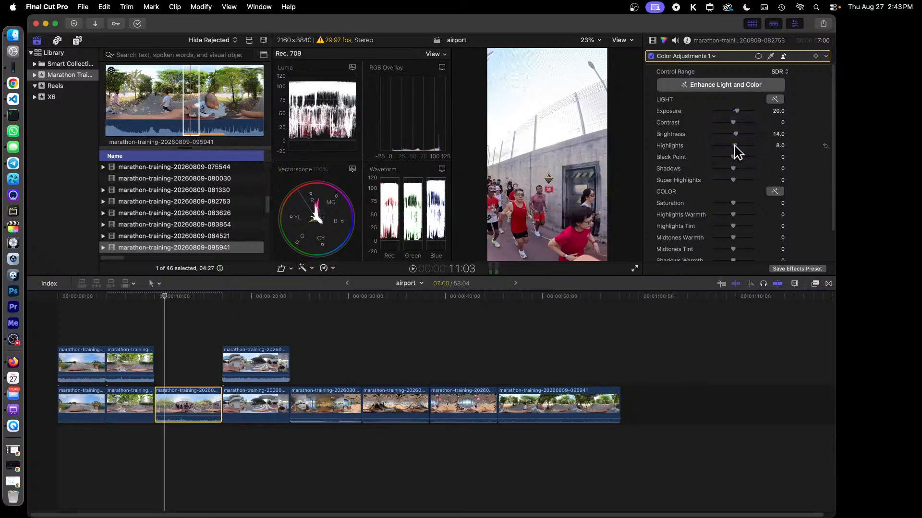
{"action": "left_click", "coordinate": [782, 204]}
{"action": "key", "text": "Return"}
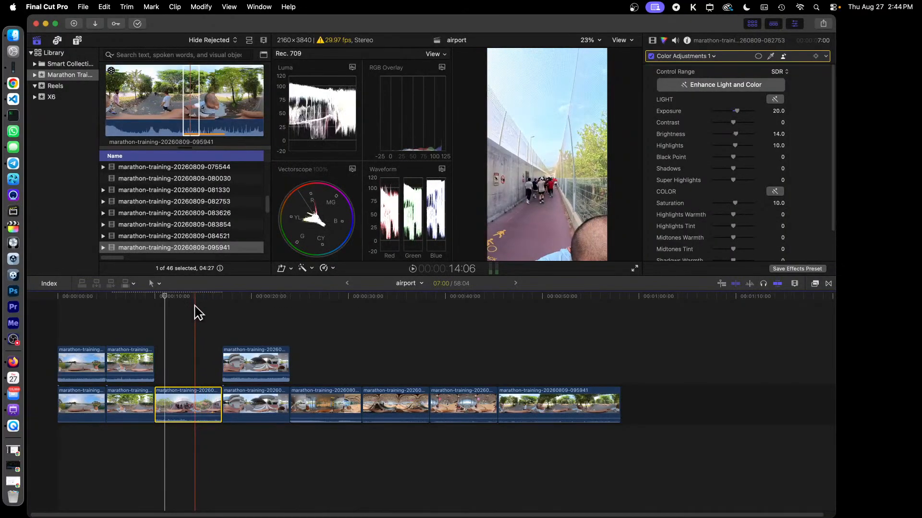
- Place the playhead at 20:20 and add a Color Adjustments correction to the upper 083626 clip
{"action": "left_click", "coordinate": [258, 298]}
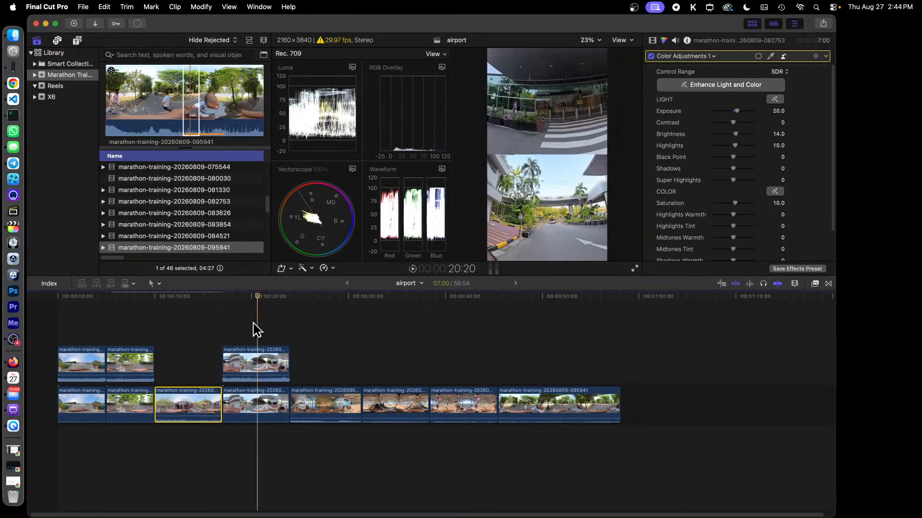
{"action": "left_click", "coordinate": [241, 363]}
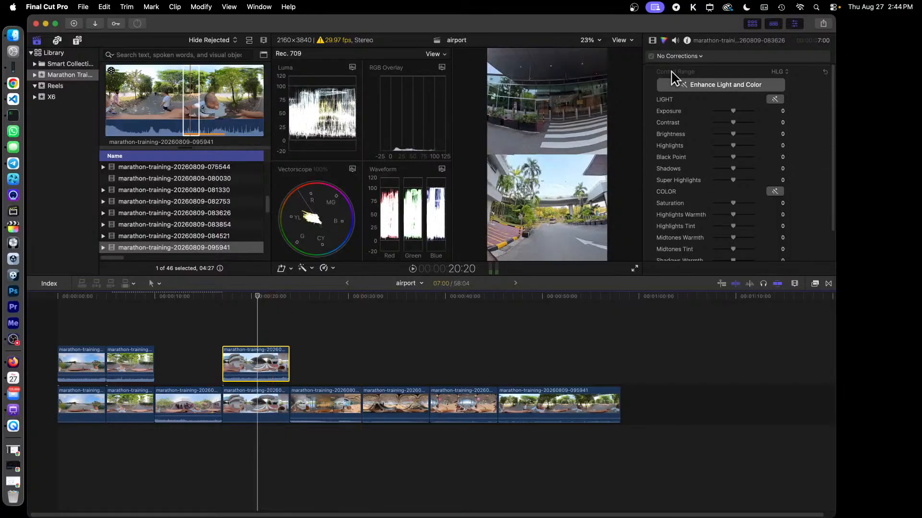
{"action": "left_click", "coordinate": [682, 58]}
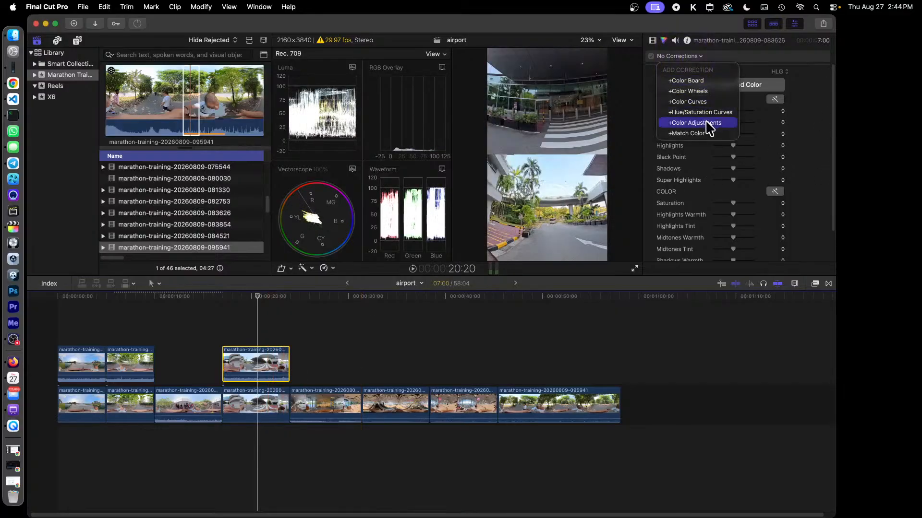
{"action": "left_click", "coordinate": [752, 150]}
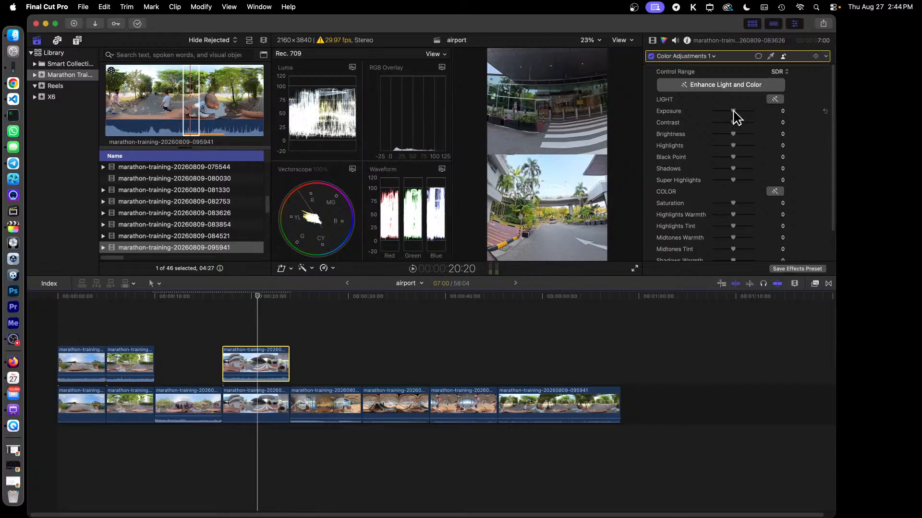
- Set the upper 083626 clip's Exposure to 44.0, Brightness to 31.0, Highlights to 33.0 and Saturation to 10.0
{"action": "left_click_drag", "start_coordinate": [733, 112], "coordinate": [739, 146]}
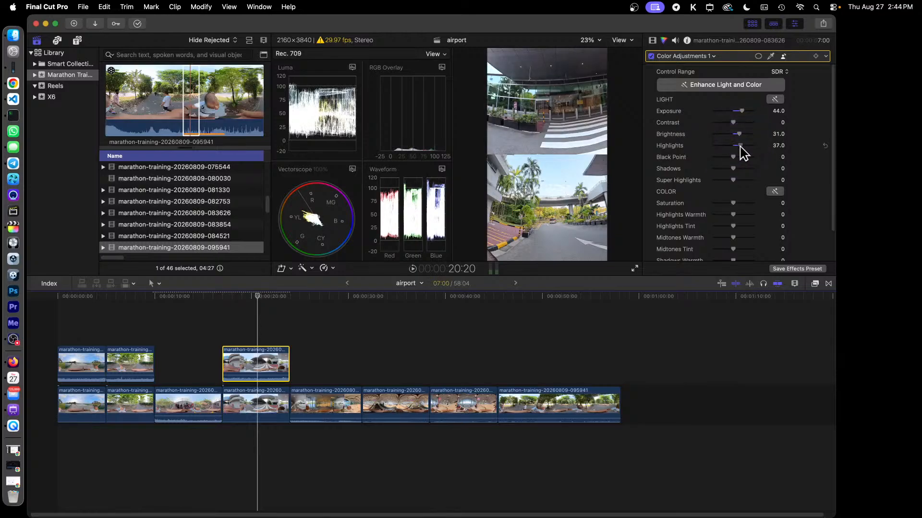
{"action": "left_click", "coordinate": [782, 204]}
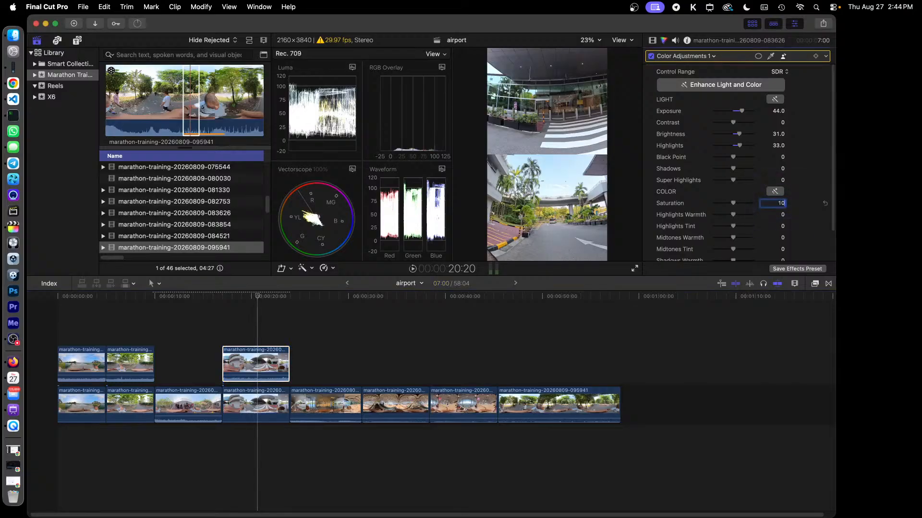
{"action": "type", "text": "10"}
{"action": "key", "text": "Return"}
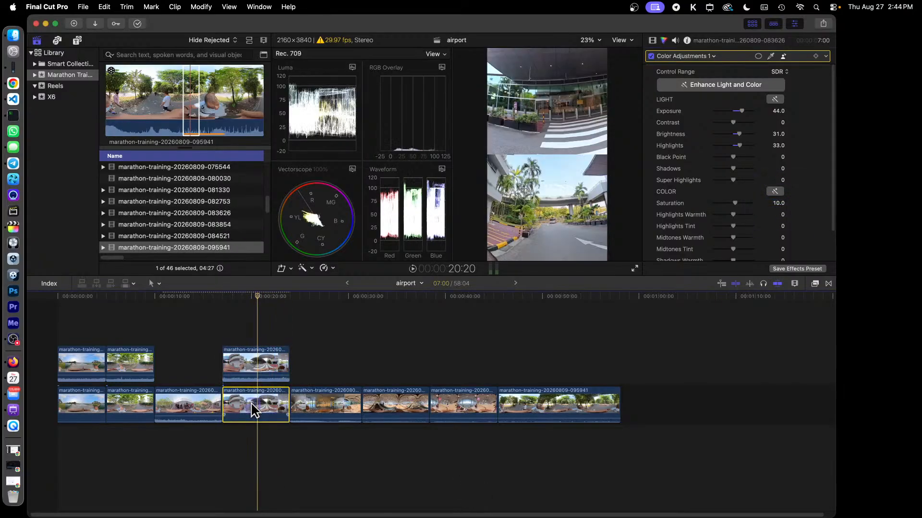
- Add a Color Adjustments correction to the lower 083626 clip and set its Saturation to 10.0
{"action": "left_click", "coordinate": [250, 401]}
{"action": "left_click", "coordinate": [687, 57]}
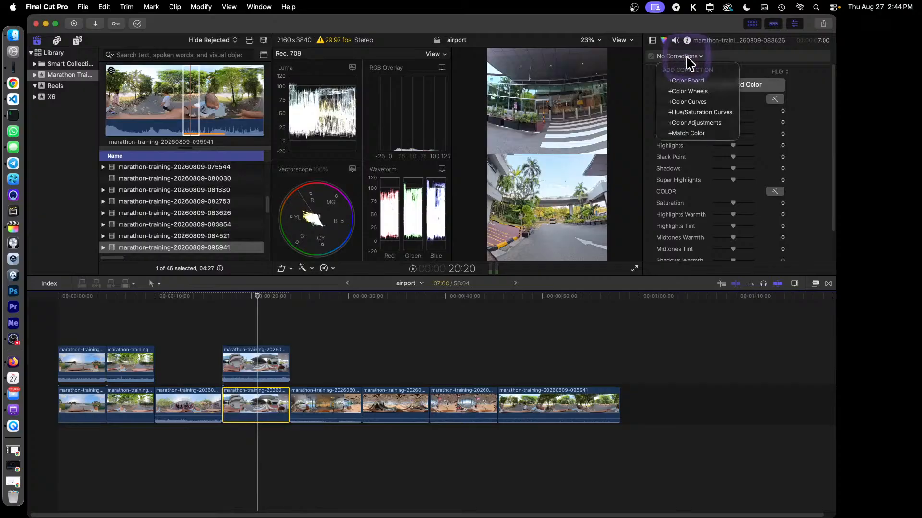
{"action": "left_click", "coordinate": [704, 123]}
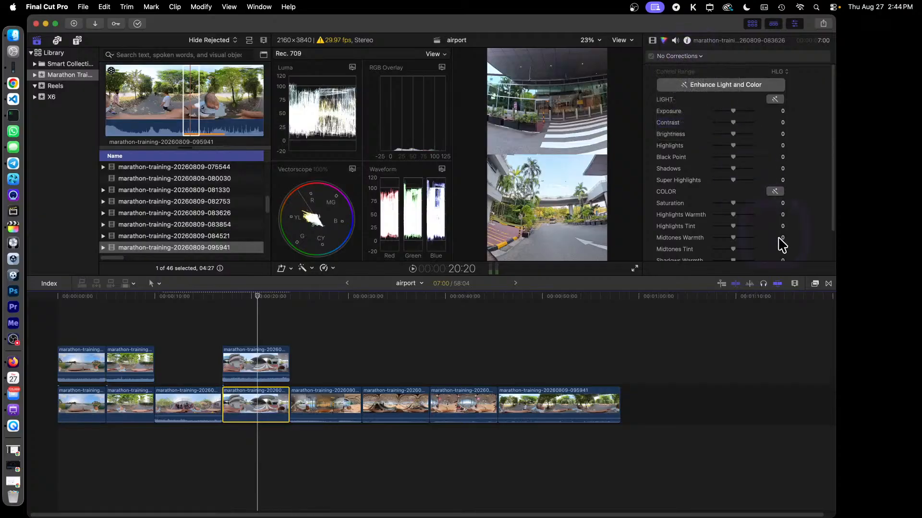
{"action": "left_click", "coordinate": [782, 204]}
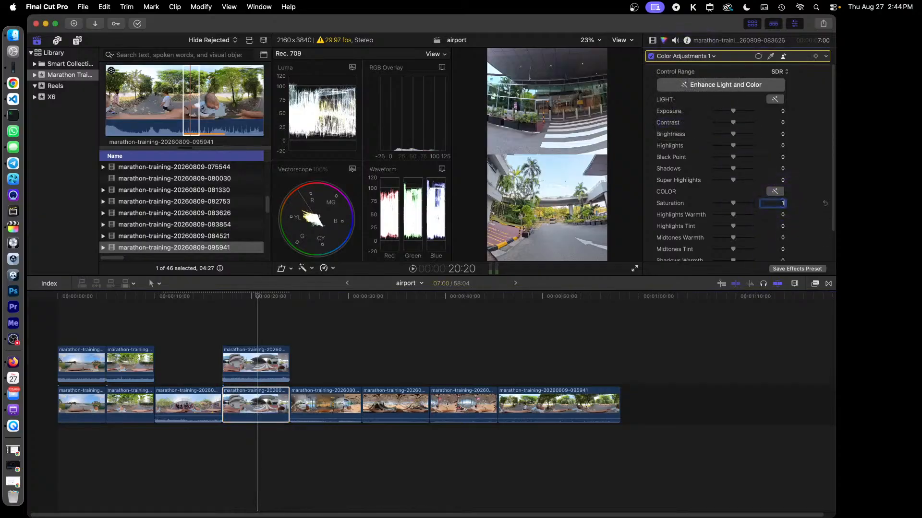
{"action": "type", "text": "10"}
{"action": "key", "text": "Return"}
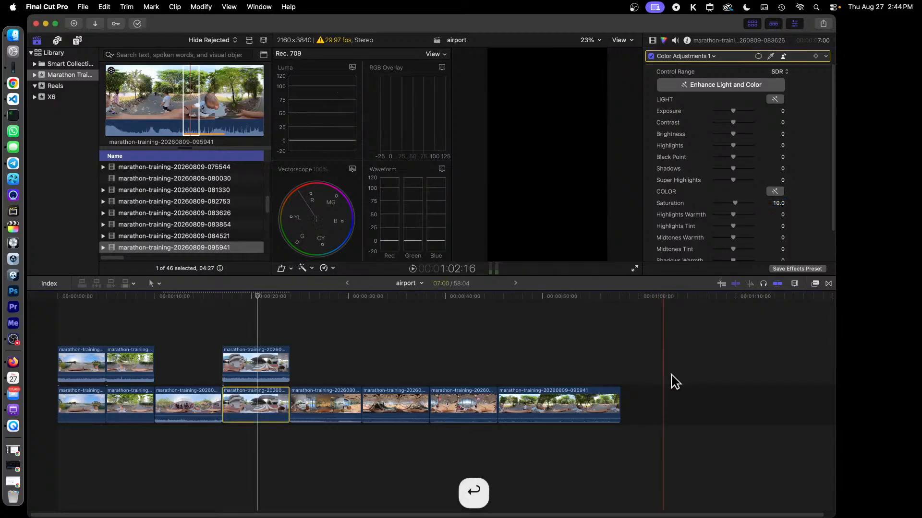
{"action": "left_click", "coordinate": [676, 371]}
{"action": "left_click_drag", "start_coordinate": [601, 473], "coordinate": [339, 414]}
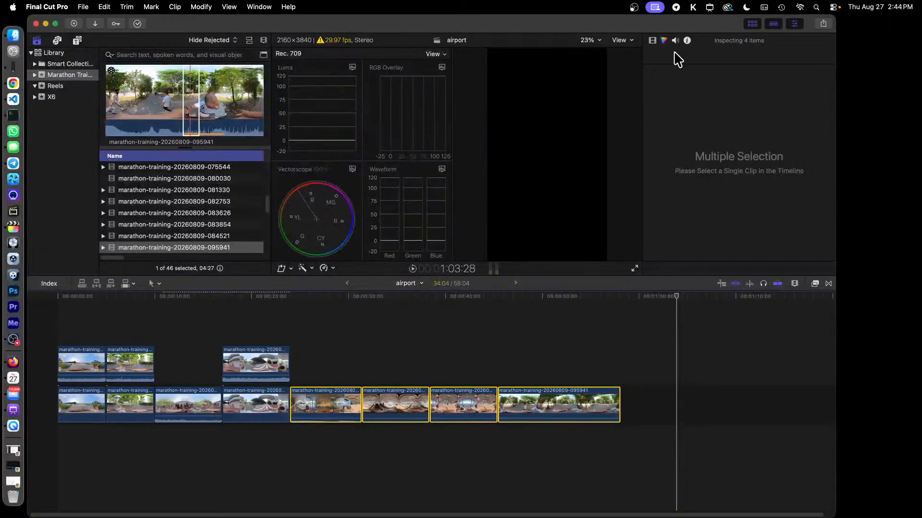
{"action": "left_click", "coordinate": [664, 41]}
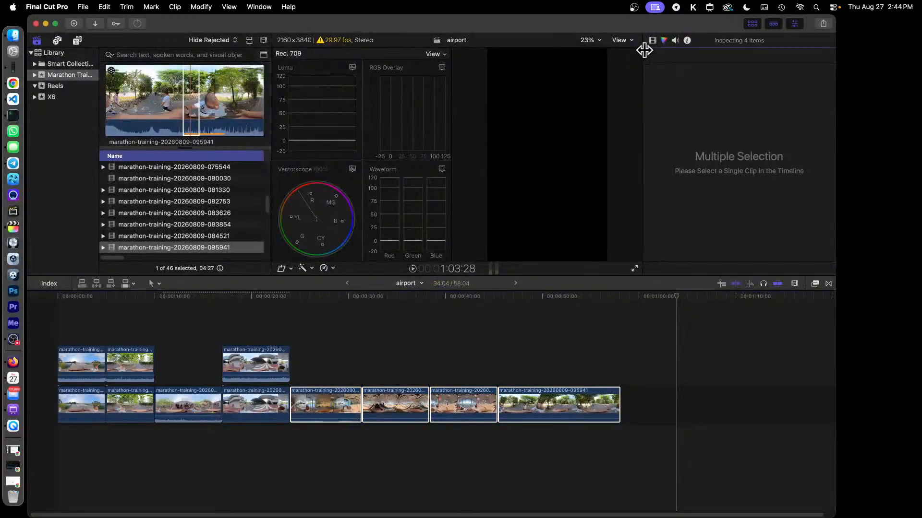
{"action": "left_click", "coordinate": [459, 344]}
- Place the playhead at 27:13 and add a Color Adjustments correction to the 083626 clip that follows the stacked pair
{"action": "left_click", "coordinate": [309, 403]}
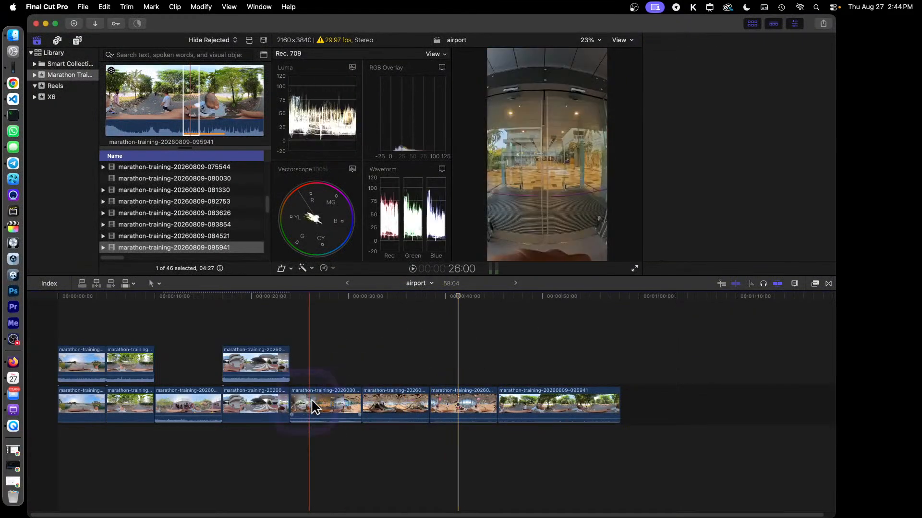
{"action": "left_click", "coordinate": [324, 306]}
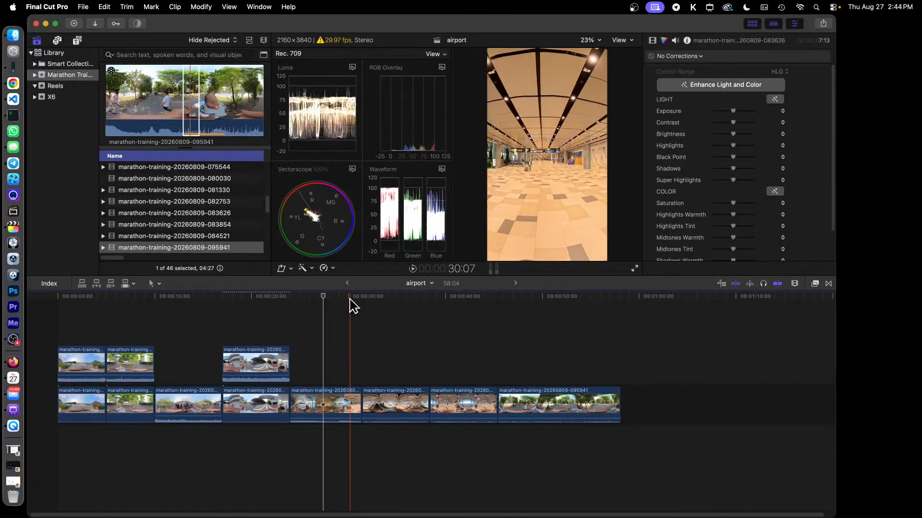
{"action": "left_click", "coordinate": [346, 395]}
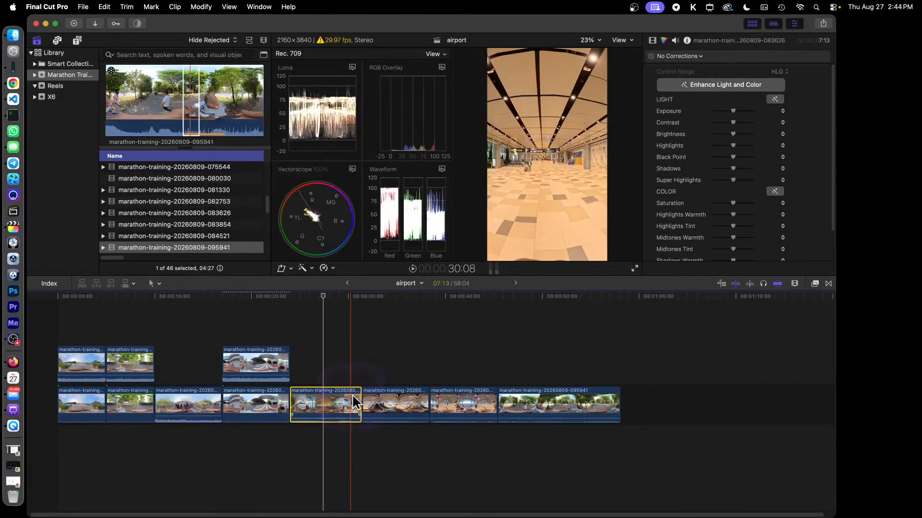
{"action": "left_click", "coordinate": [687, 57]}
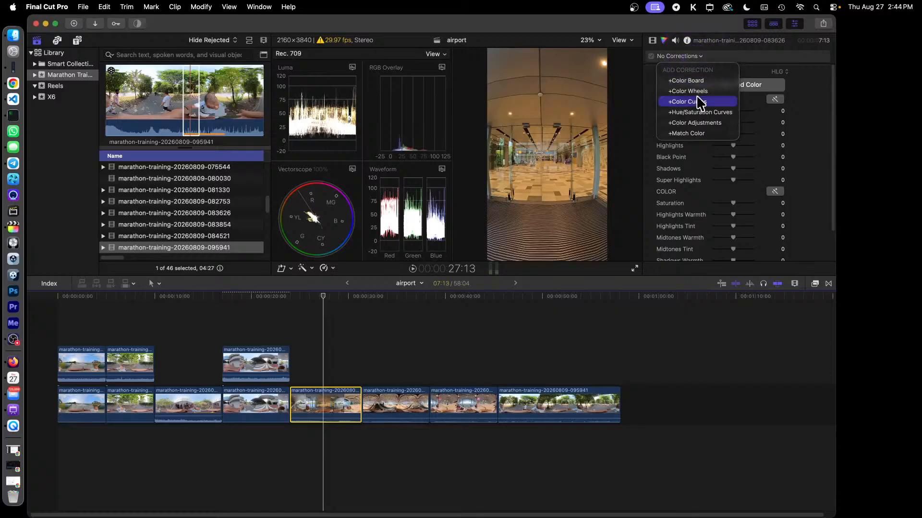
{"action": "left_click", "coordinate": [694, 123]}
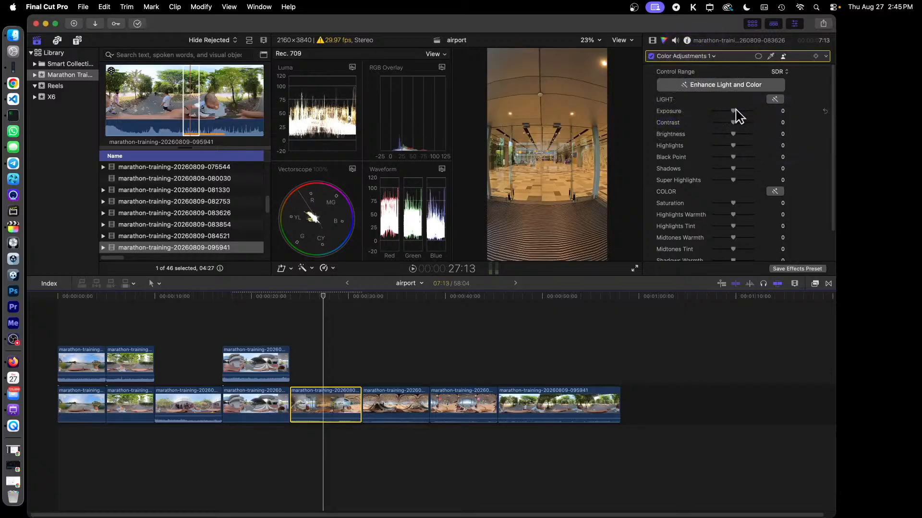
- Set this single 083626 clip's Exposure to 13.0, Brightness to 12.0, Highlights to 19.0 and Saturation to 10.0
{"action": "left_click_drag", "start_coordinate": [736, 110], "coordinate": [735, 135]}
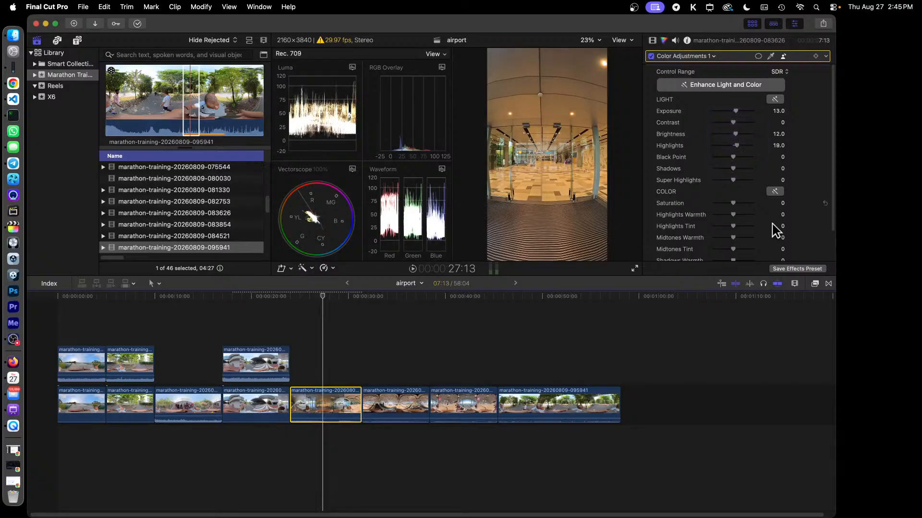
{"action": "left_click", "coordinate": [779, 204]}
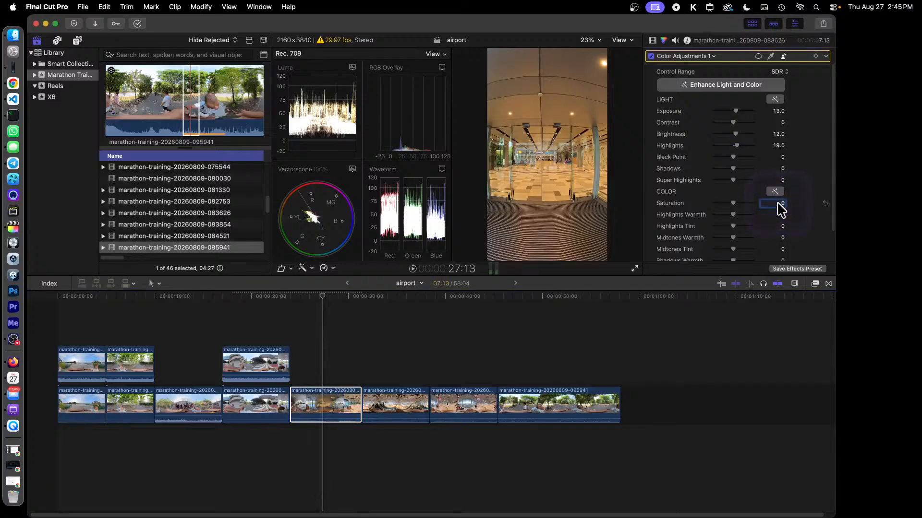
{"action": "type", "text": "10"}
{"action": "key", "text": "Return"}
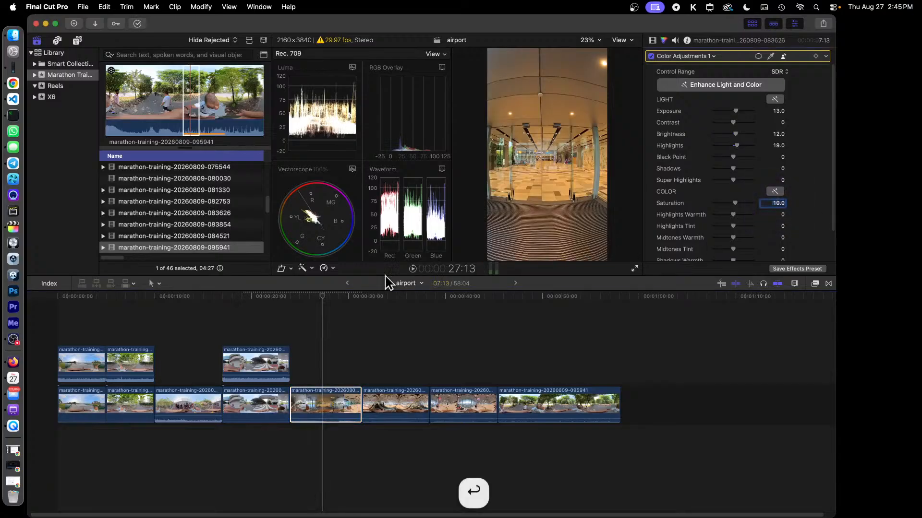
{"action": "mouse_move", "coordinate": [317, 302]}
{"action": "left_mouse_down"}
{"action": "mouse_move", "coordinate": [308, 303]}
{"action": "mouse_move", "coordinate": [323, 300]}
{"action": "left_mouse_up"}
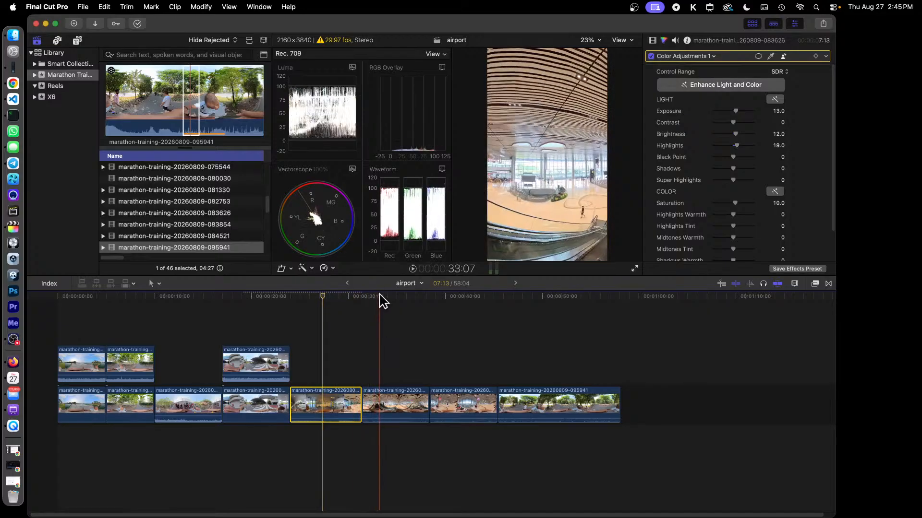
- Place the playhead at 35:05, add a Color Adjustments correction to the 083854 clip and set its Saturation to 10.0
{"action": "left_click", "coordinate": [398, 300]}
{"action": "left_click", "coordinate": [385, 402]}
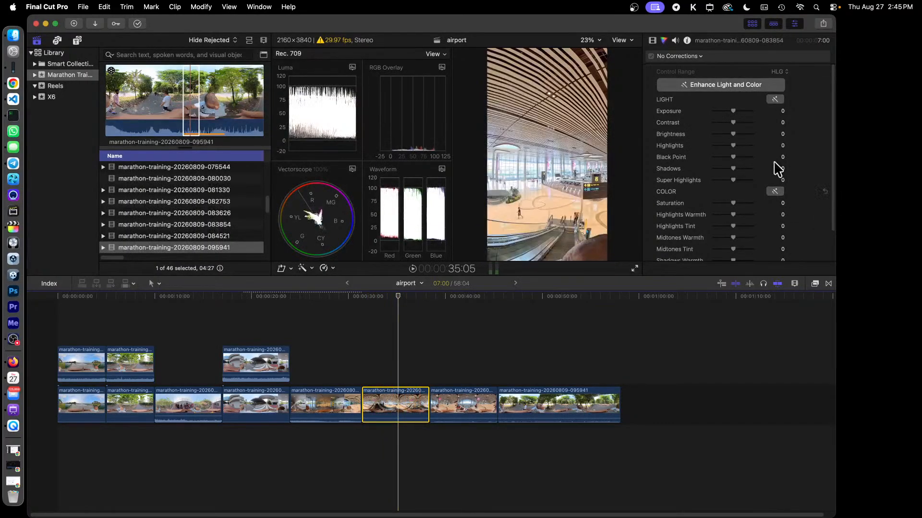
{"action": "left_click", "coordinate": [694, 62]}
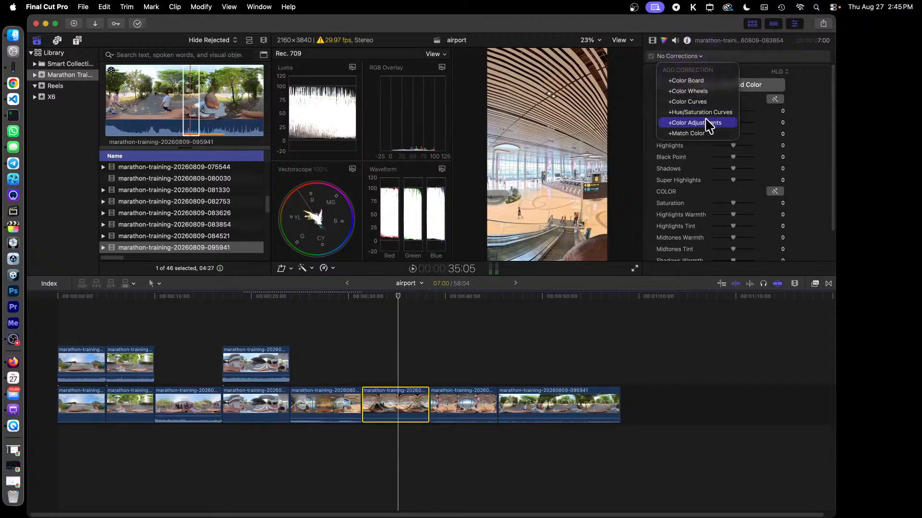
{"action": "left_click", "coordinate": [771, 222]}
{"action": "left_click", "coordinate": [782, 203]}
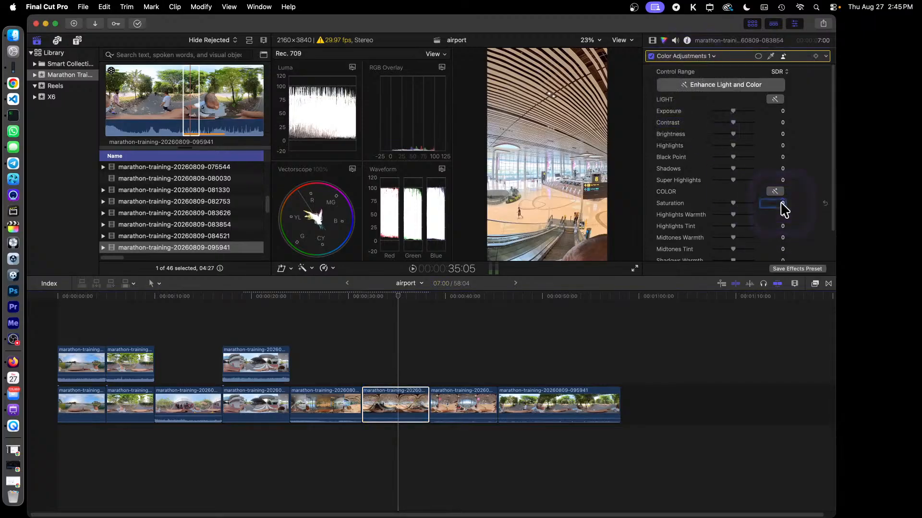
{"action": "type", "text": "10"}
{"action": "key", "text": "Return"}
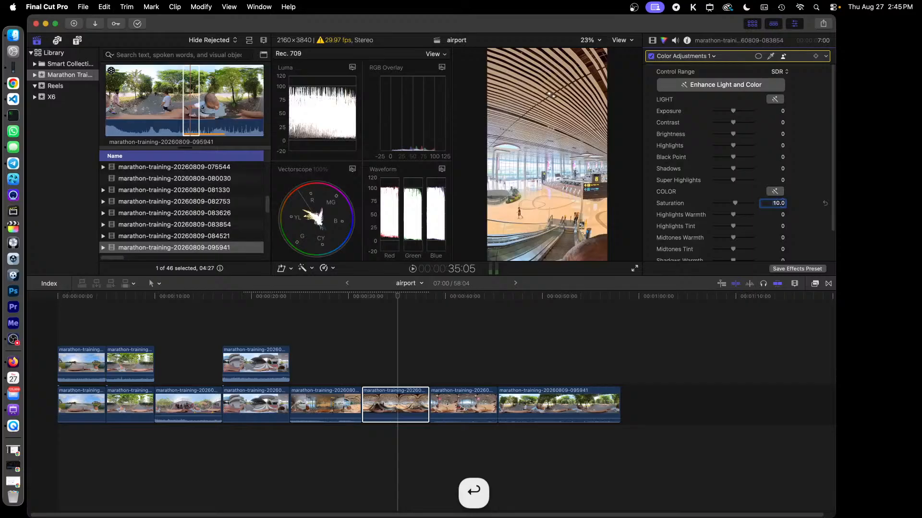
- Place the playhead at 41:05 and set the 084521 clip's Saturation to 10.0 in a Color Adjustments correction
{"action": "left_click", "coordinate": [456, 297]}
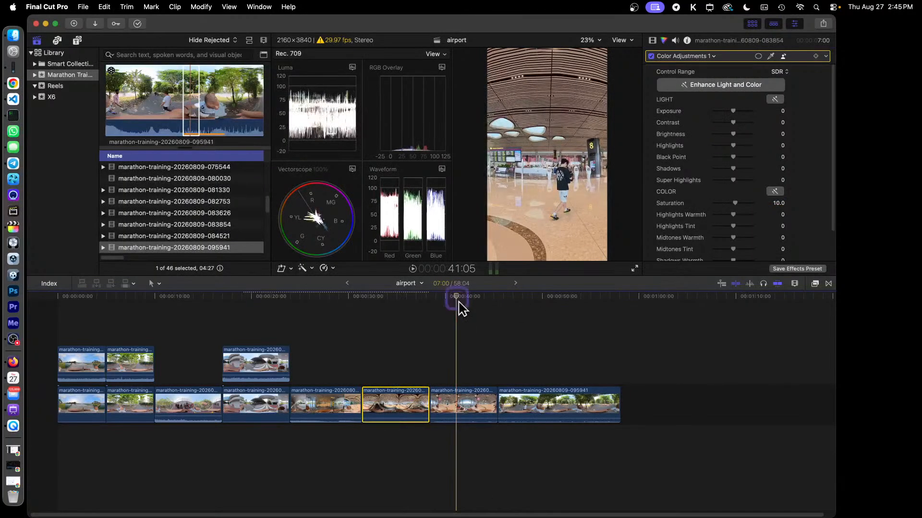
{"action": "left_click", "coordinate": [469, 402]}
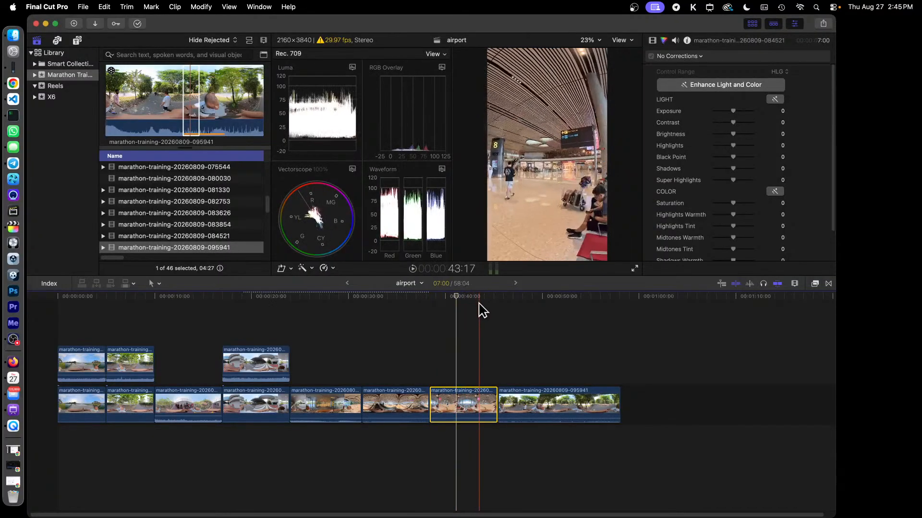
{"action": "left_click", "coordinate": [783, 203]}
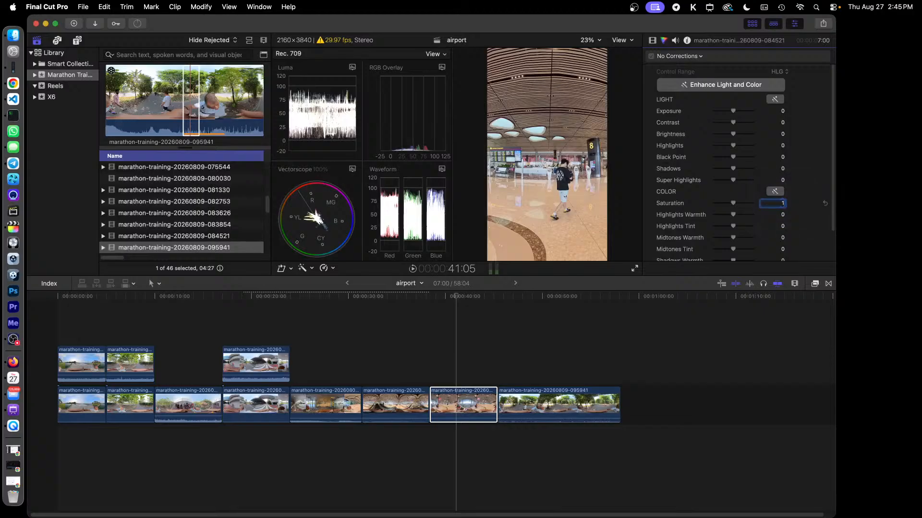
{"action": "type", "text": "10"}
{"action": "key", "text": "Return"}
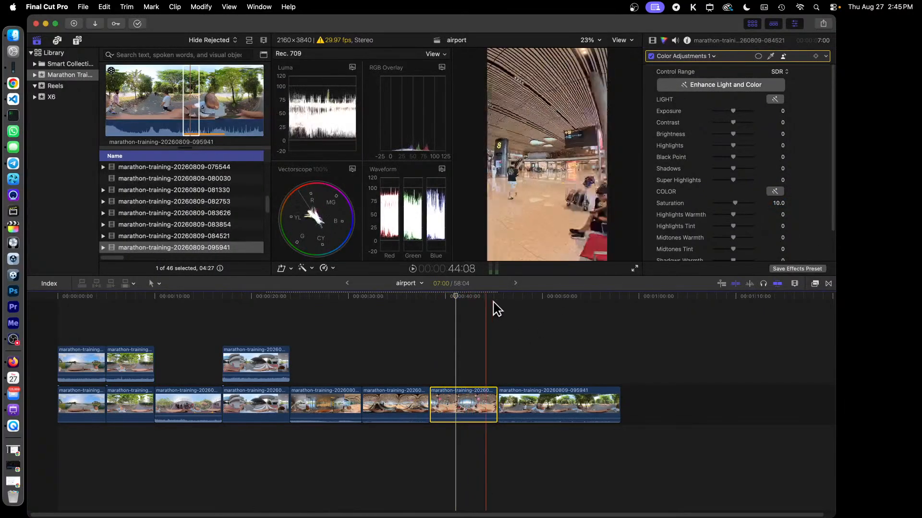
- Add a Color Adjustments correction to the final 095941 clip and place the playhead at 49:17
{"action": "left_click", "coordinate": [551, 303]}
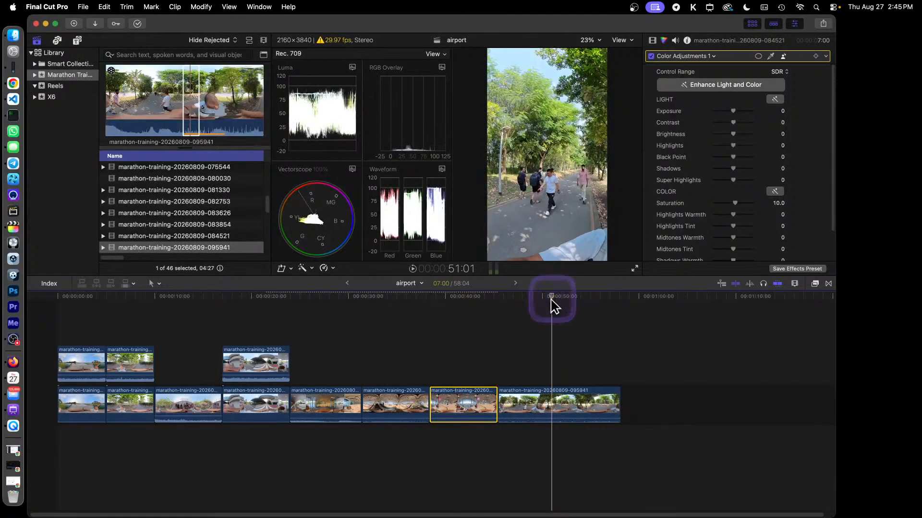
{"action": "left_click", "coordinate": [546, 393]}
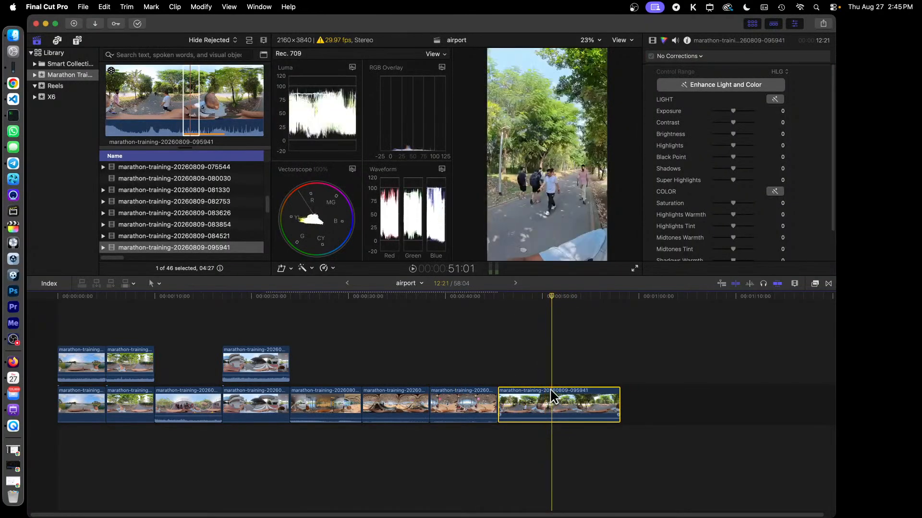
{"action": "left_click", "coordinate": [686, 57]}
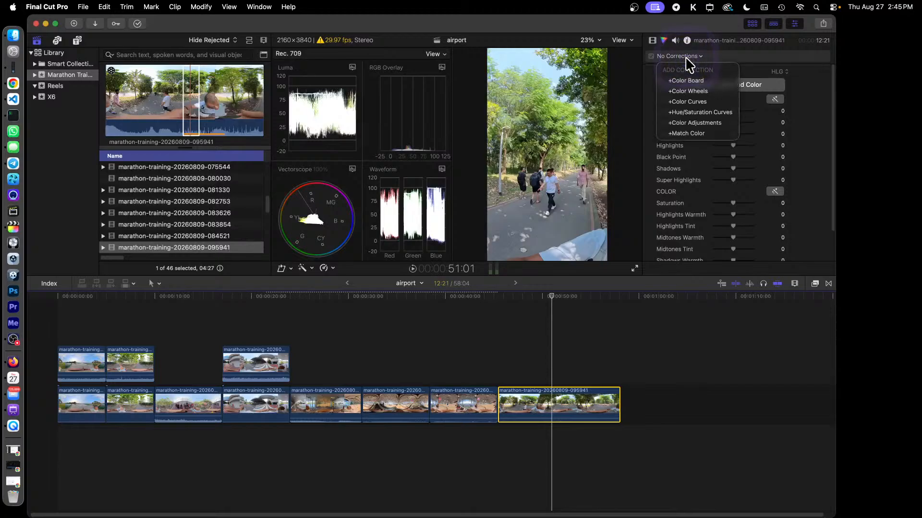
{"action": "left_click", "coordinate": [696, 123]}
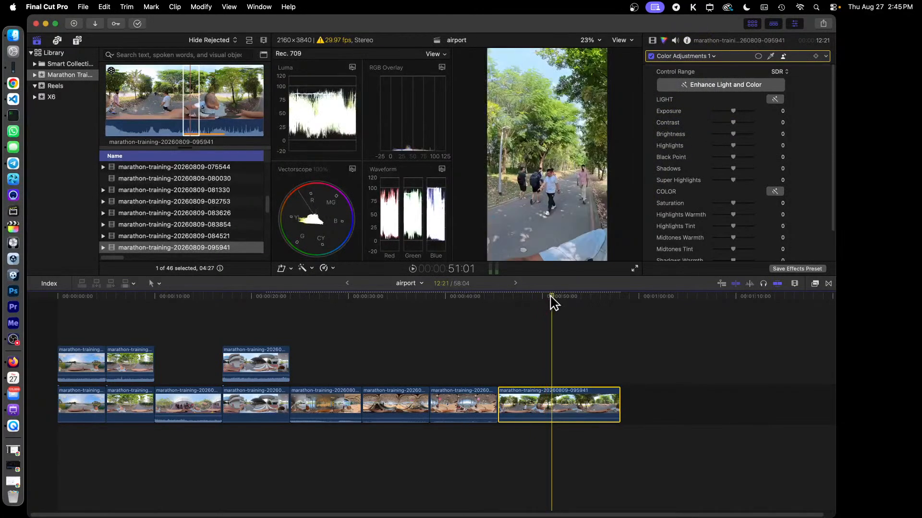
{"action": "left_click_drag", "start_coordinate": [550, 300], "coordinate": [537, 305]}
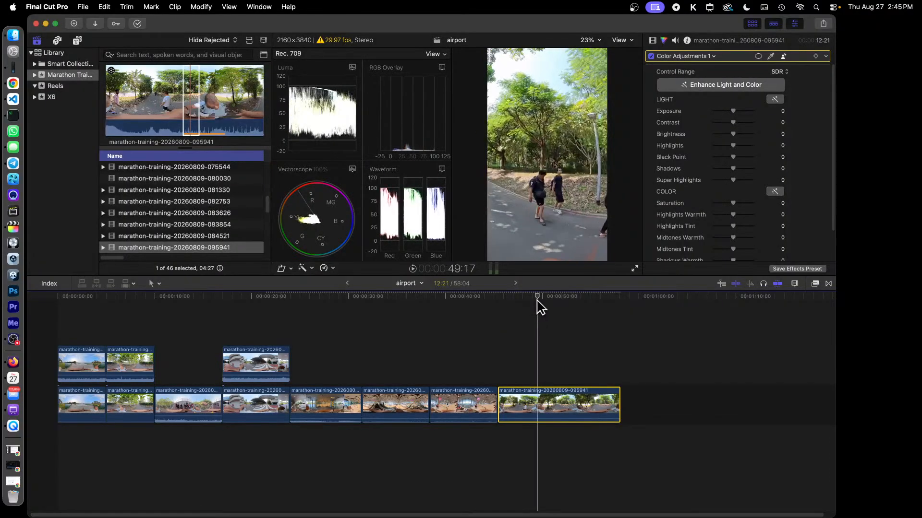
- Set the 095941 clip's Exposure to 21.0, Brightness to 16.0, Highlights to 13.0 and Saturation to 10.0
{"action": "left_click_drag", "start_coordinate": [736, 111], "coordinate": [735, 146]}
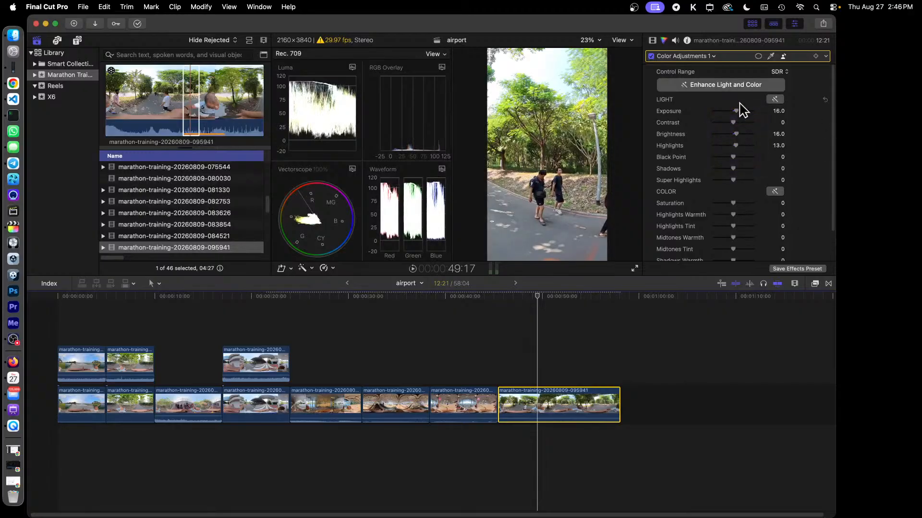
{"action": "left_click_drag", "start_coordinate": [736, 110], "coordinate": [738, 111]}
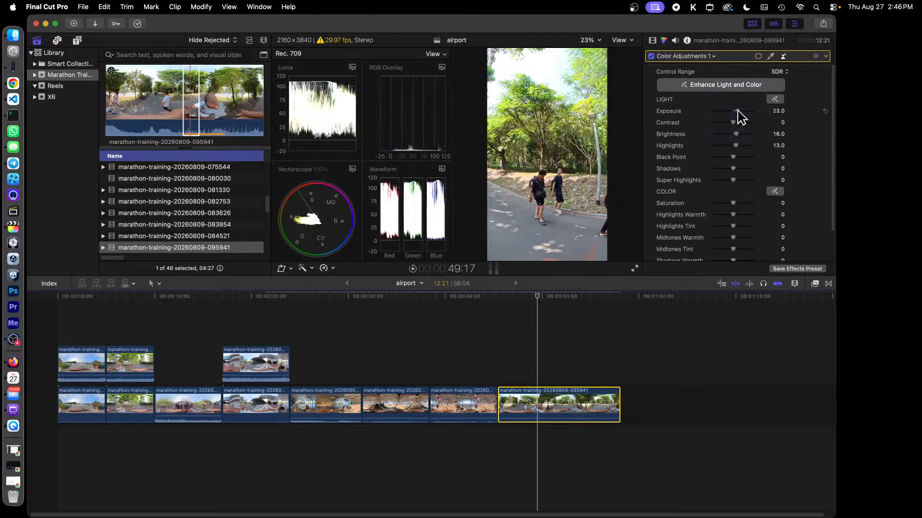
{"action": "left_click", "coordinate": [782, 208]}
{"action": "key", "text": "Return"}
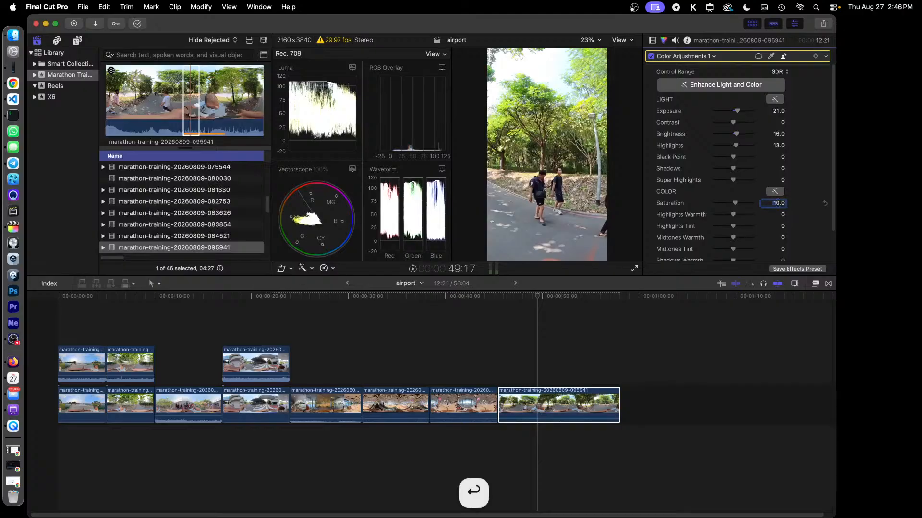
- Scrub through the corrected 095941 clip and review the graded airport project in full screen
{"action": "left_click", "coordinate": [504, 298]}
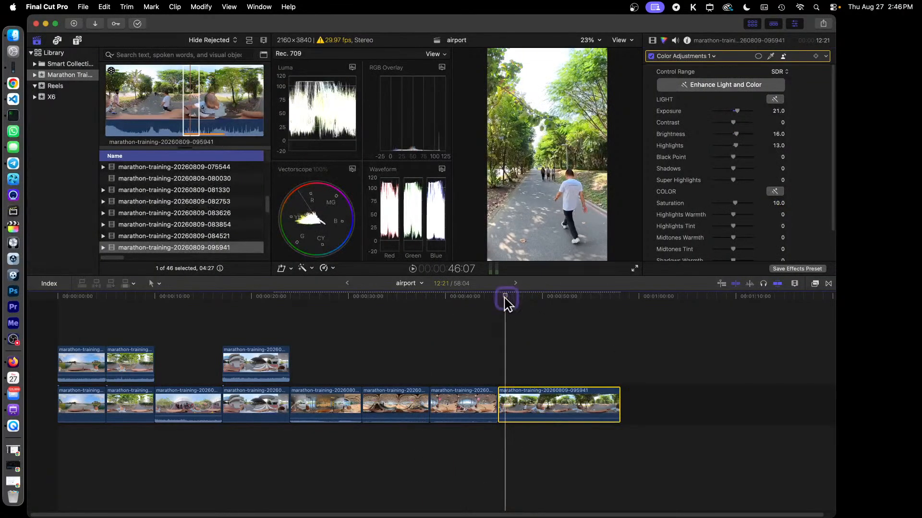
{"action": "left_click_drag", "start_coordinate": [504, 298], "coordinate": [597, 297]}
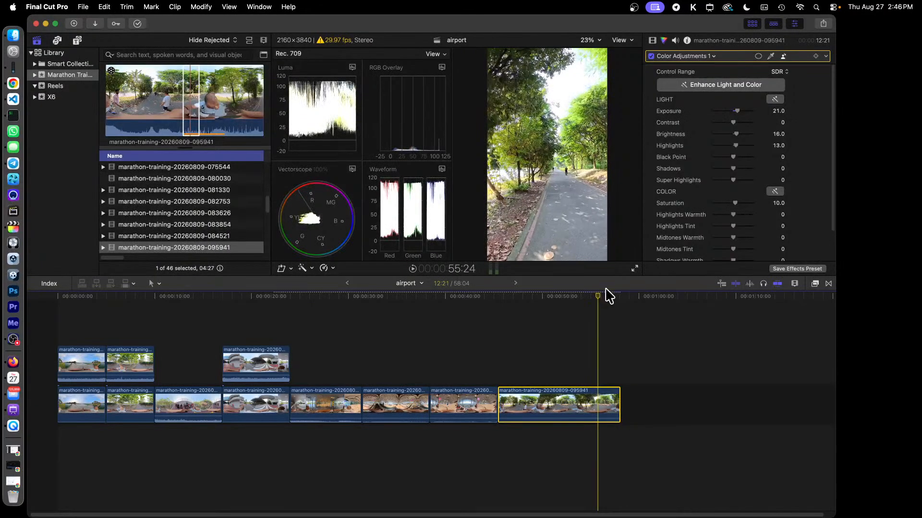
{"action": "left_click", "coordinate": [636, 270]}
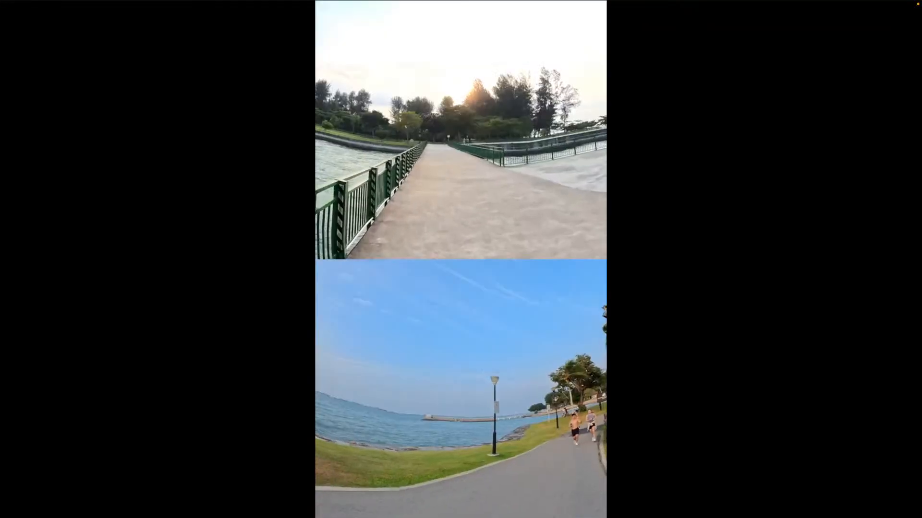
{"action": "key", "text": "Escape"}
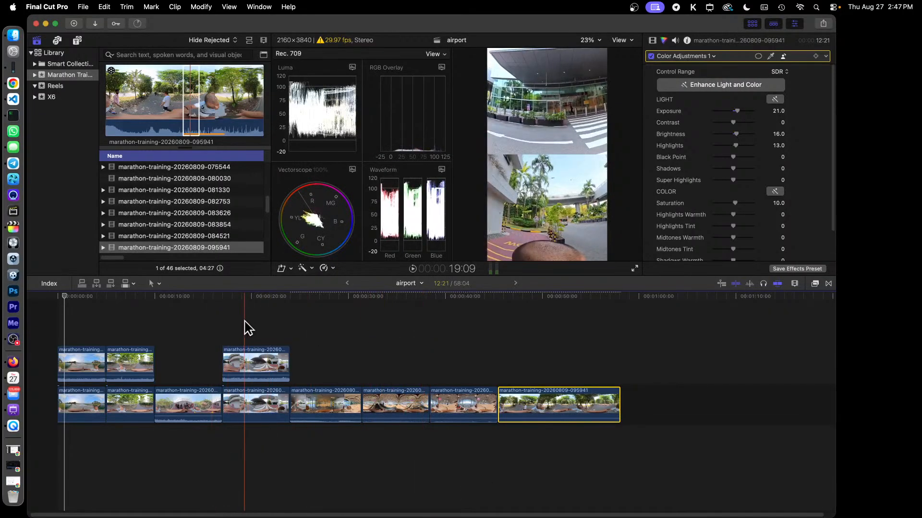
- Export the airport project with the Apple Devices 4K preset as airport.m4v in the Videos folder and check the sharing progress
{"action": "left_click", "coordinate": [83, 6]}
{"action": "mouse_move", "coordinate": [146, 139]}
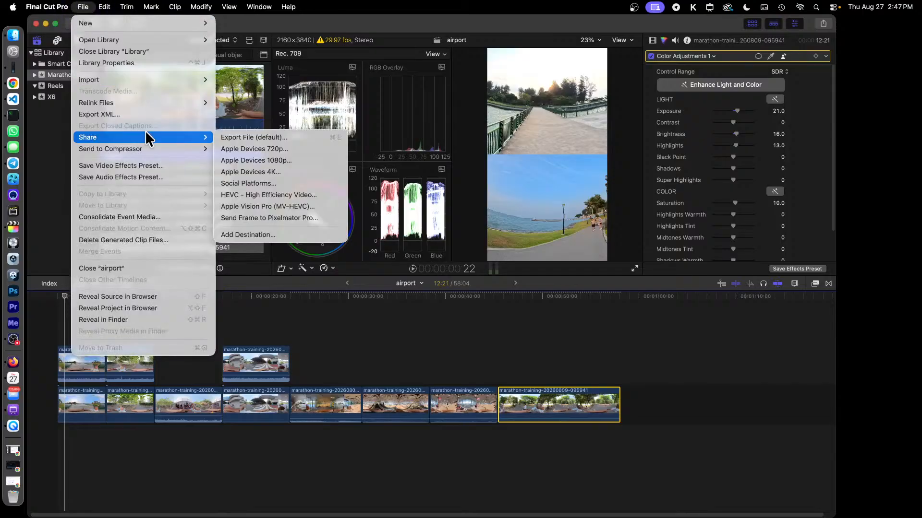
{"action": "left_click", "coordinate": [269, 172]}
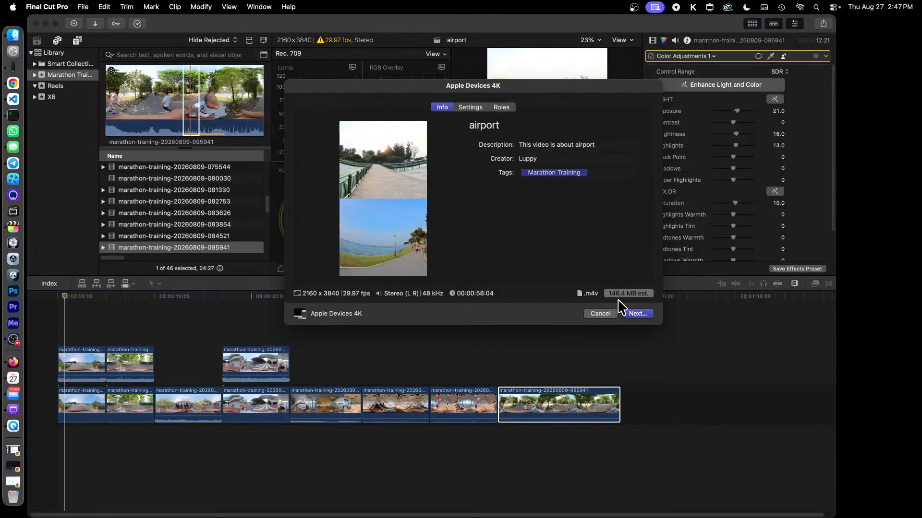
{"action": "left_click", "coordinate": [637, 314]}
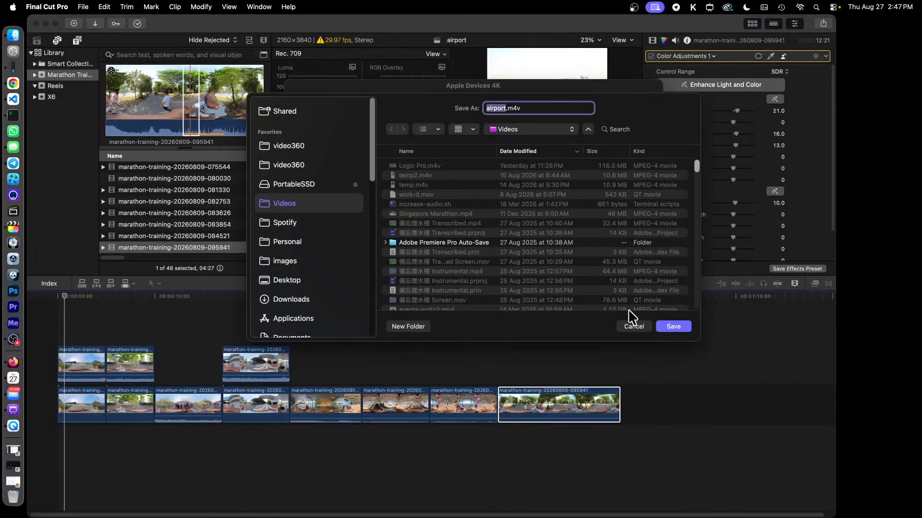
{"action": "left_click", "coordinate": [683, 326]}
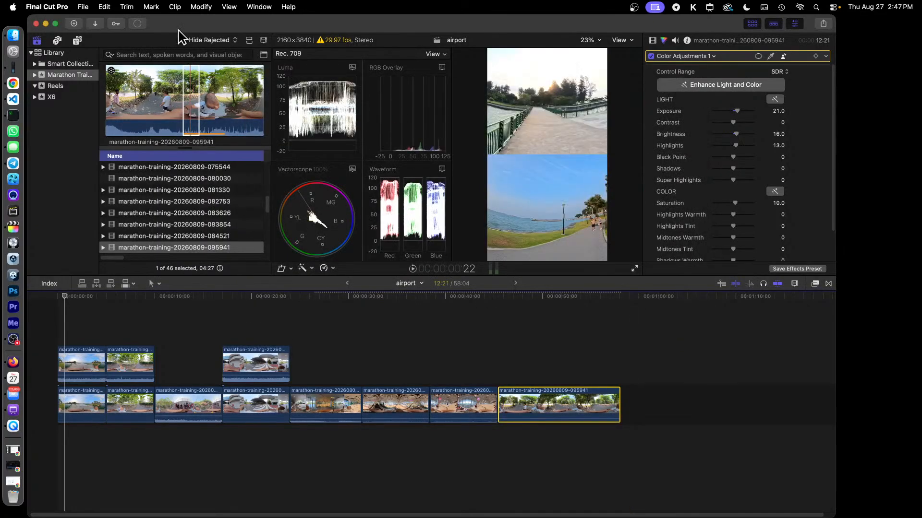
{"action": "left_click", "coordinate": [138, 24]}
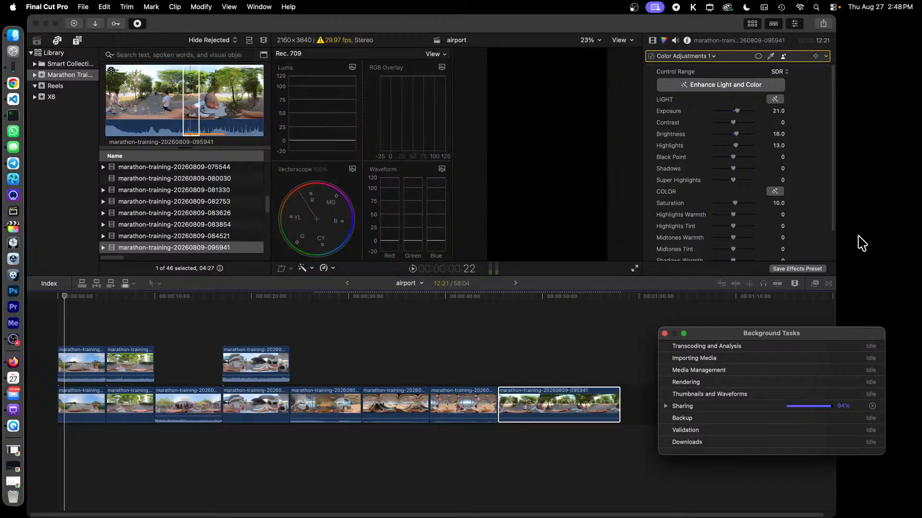
{"action": "left_click", "coordinate": [919, 35]}
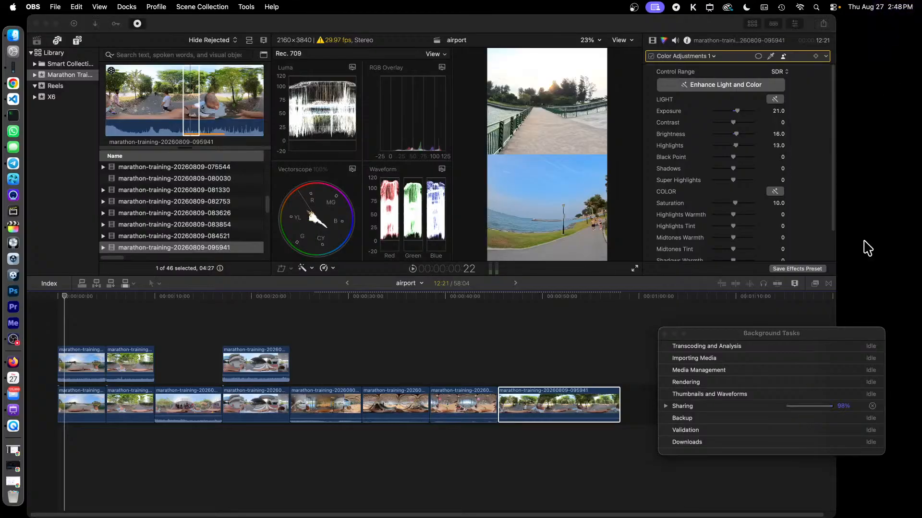